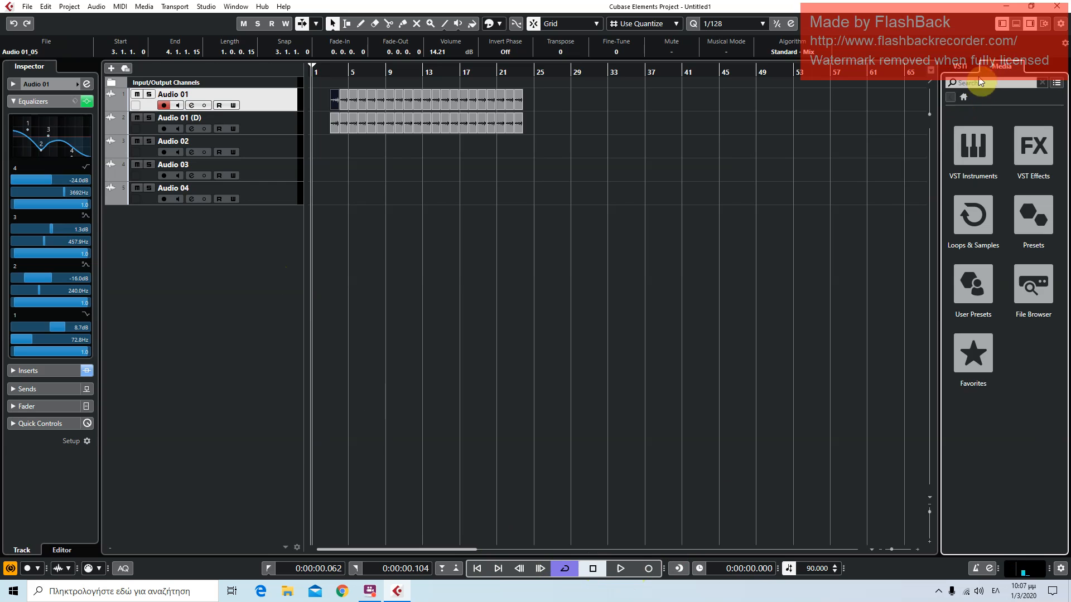
Browse the VST instrument categories and look through the Synth instruments
{"action": "left_click", "coordinate": [956, 146]}
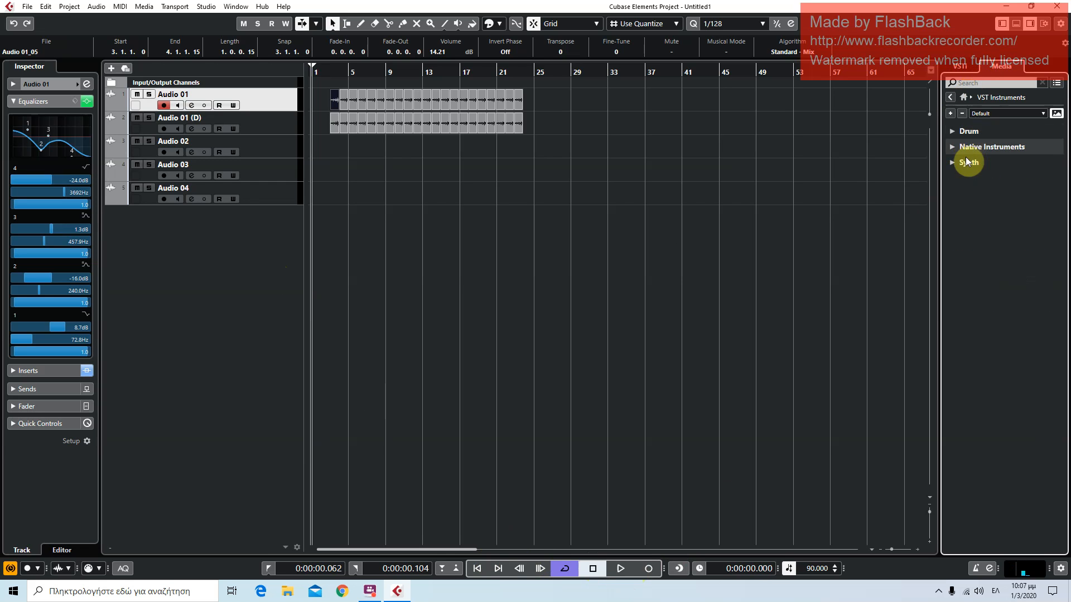
{"action": "left_click", "coordinate": [951, 97]}
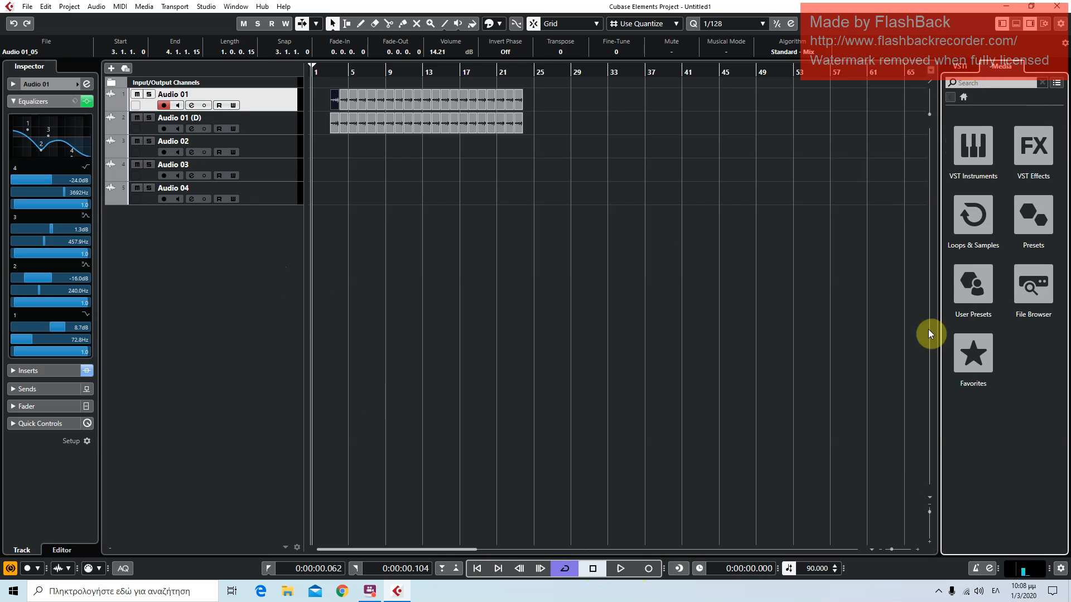
{"action": "left_click", "coordinate": [973, 162]}
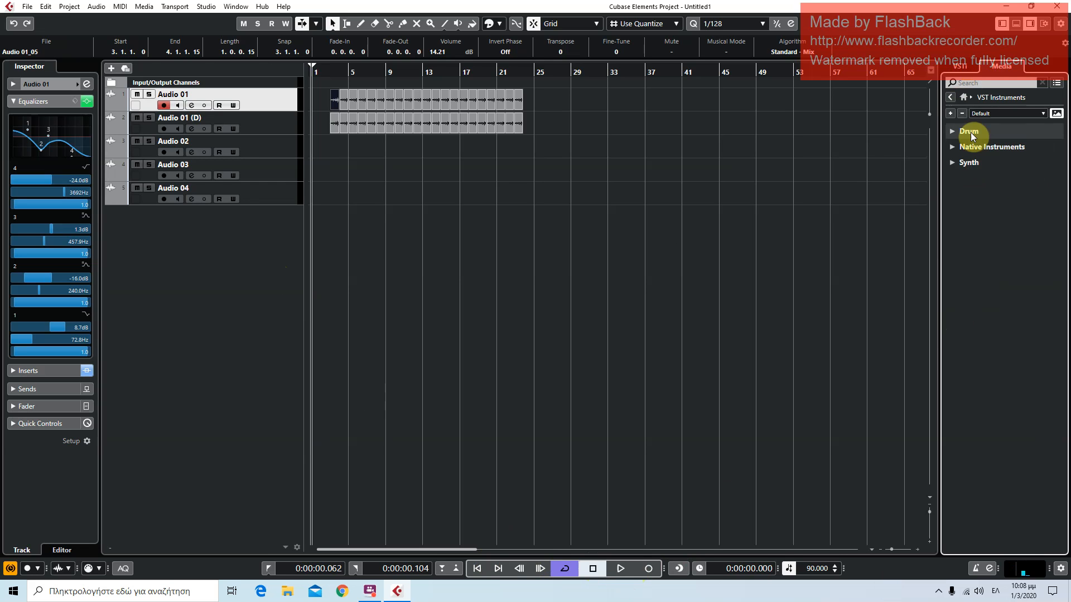
{"action": "left_click", "coordinate": [973, 162]}
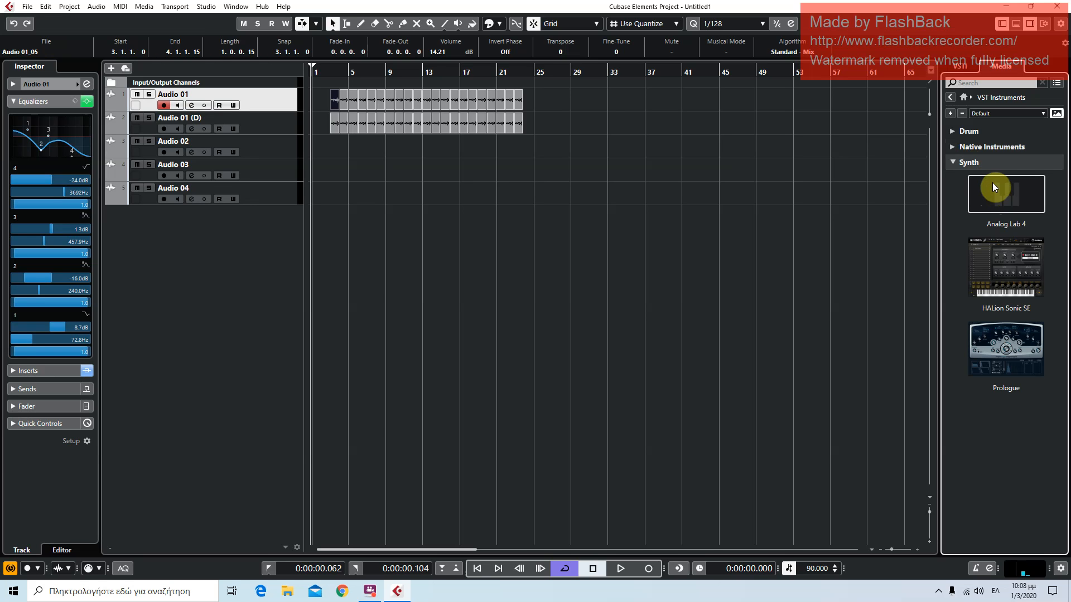
{"action": "left_click", "coordinate": [968, 162]}
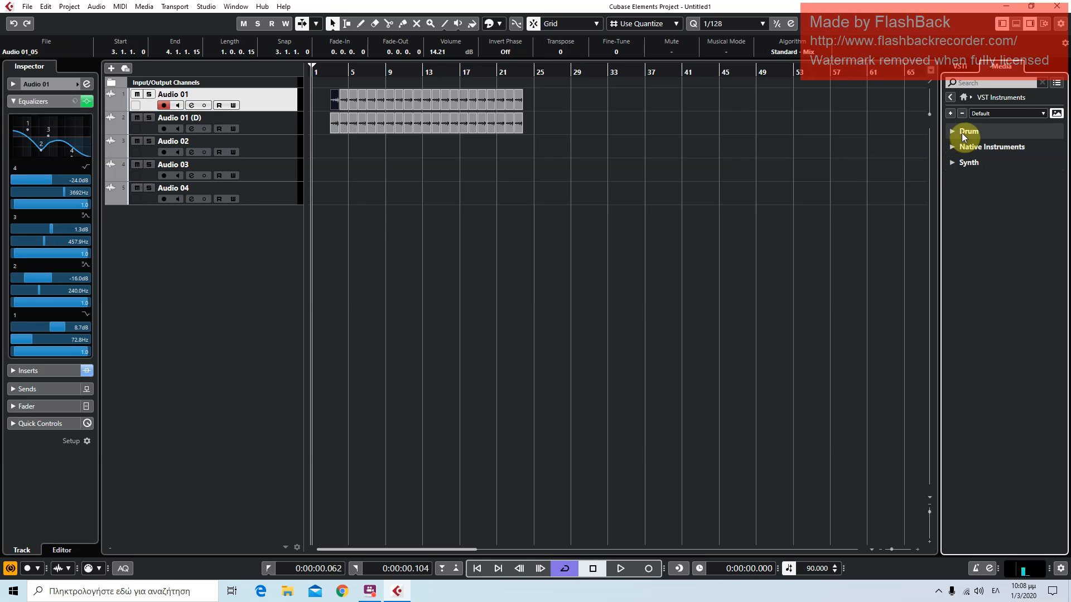
{"action": "left_click", "coordinate": [267, 149]}
{"action": "right_click", "coordinate": [254, 223]}
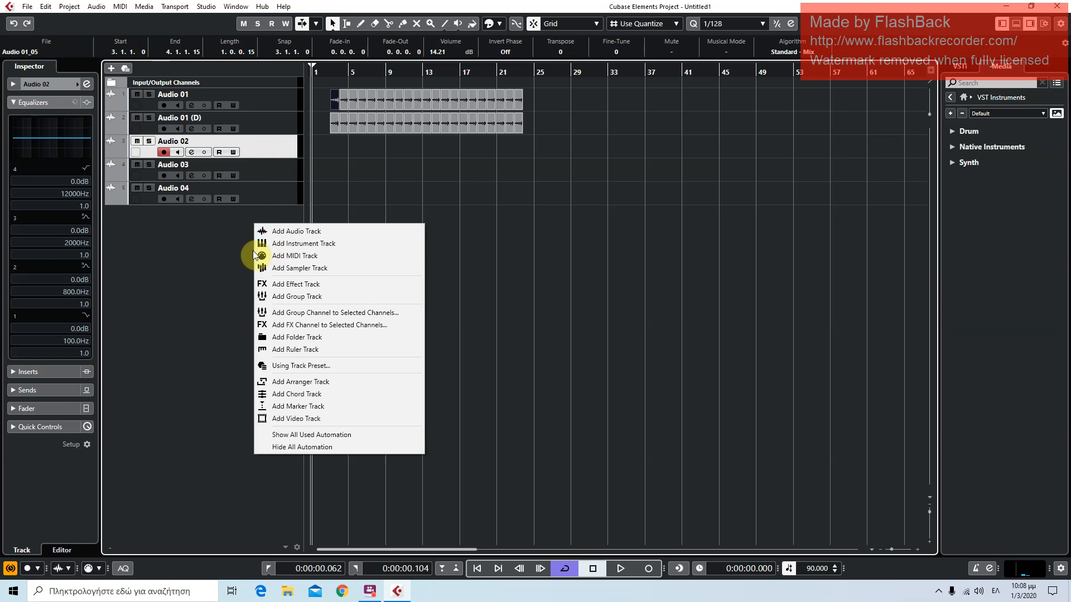
{"action": "left_click", "coordinate": [216, 257]}
{"action": "right_click", "coordinate": [217, 257]}
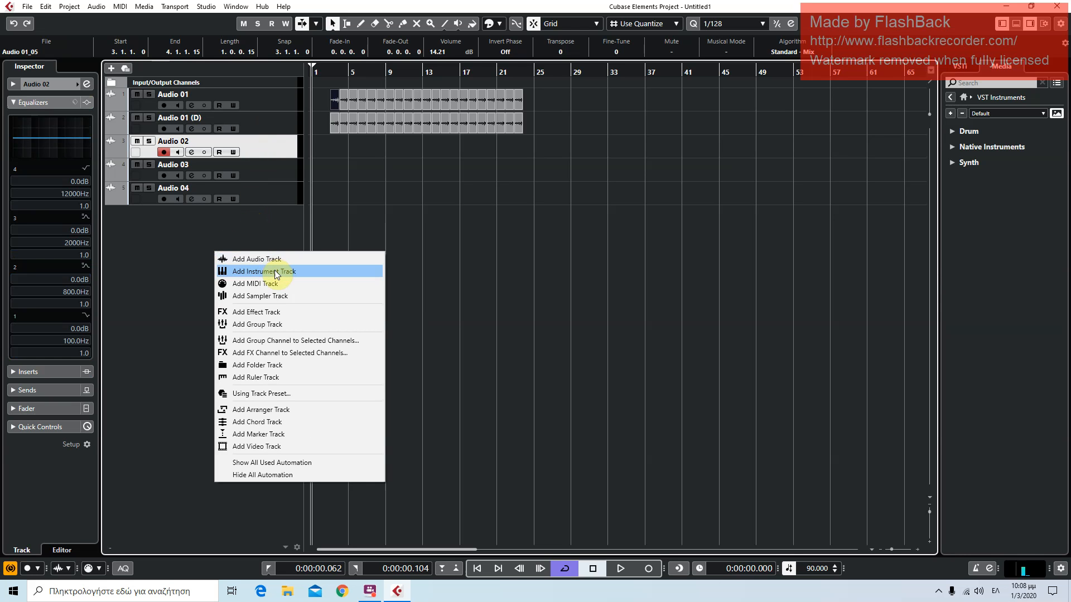
{"action": "left_click", "coordinate": [187, 263]}
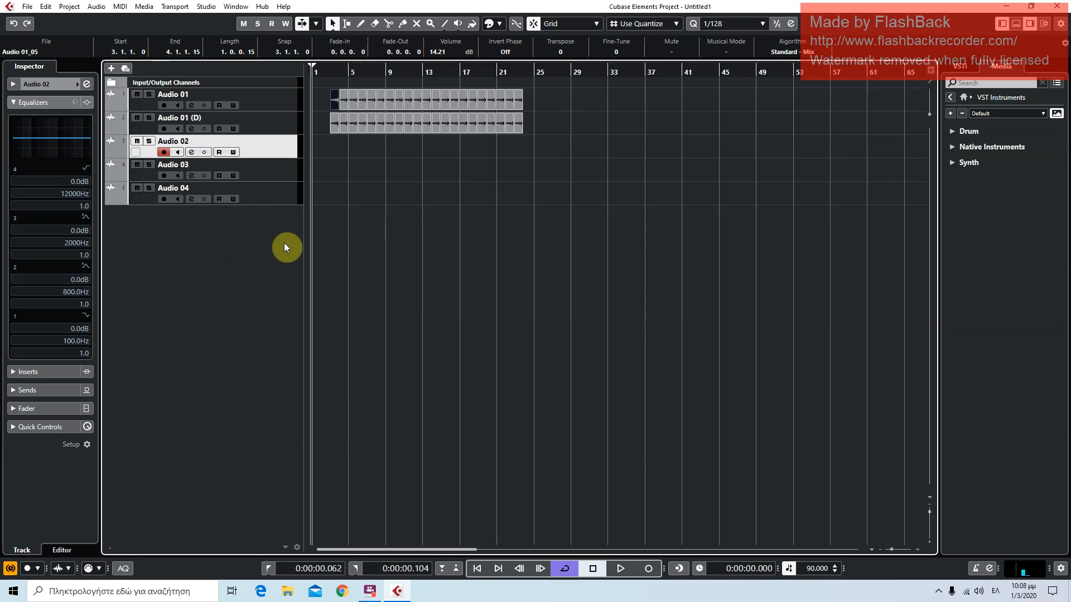
Add a Groove Agent SE drum instrument track below Audio 04 and load the 29 Min Jupiter kit
{"action": "left_click", "coordinate": [968, 131]}
{"action": "left_click_drag", "start_coordinate": [986, 159], "coordinate": [211, 236]}
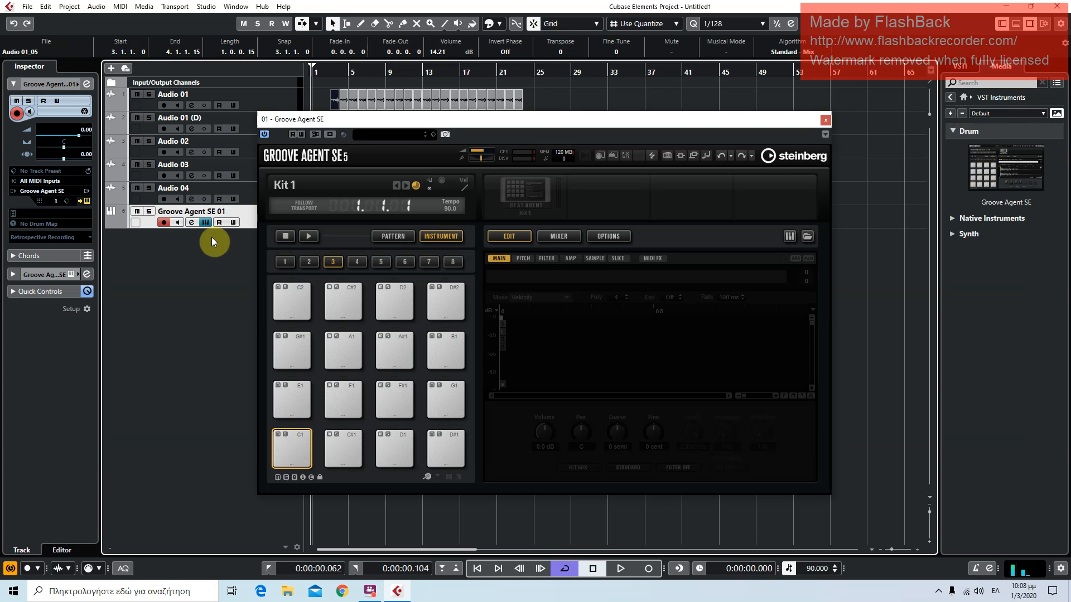
{"action": "left_click", "coordinate": [426, 134]}
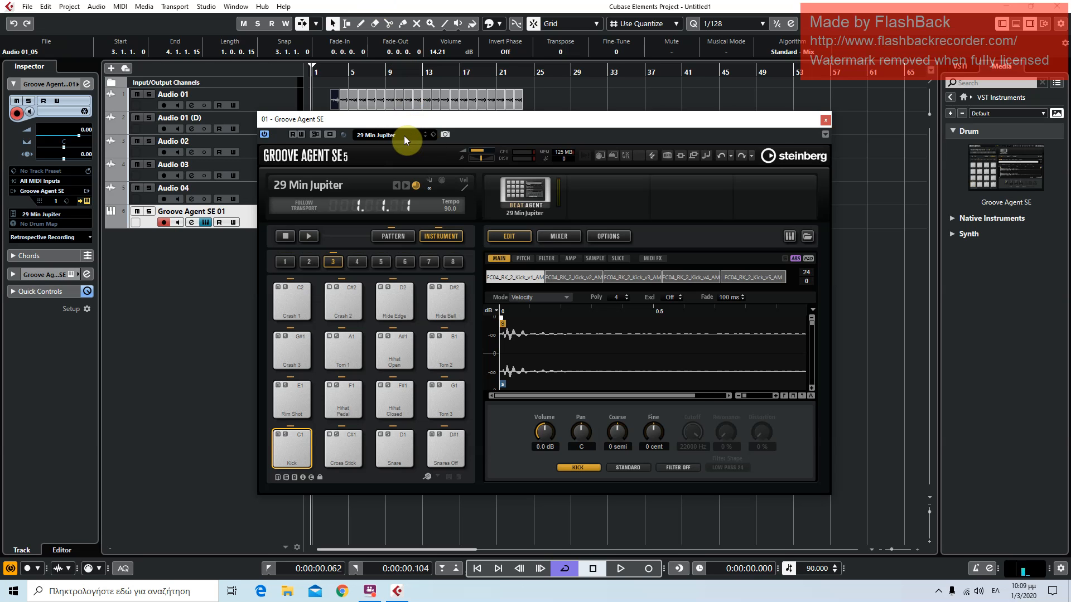
{"action": "left_click_drag", "start_coordinate": [676, 118], "coordinate": [721, 102]}
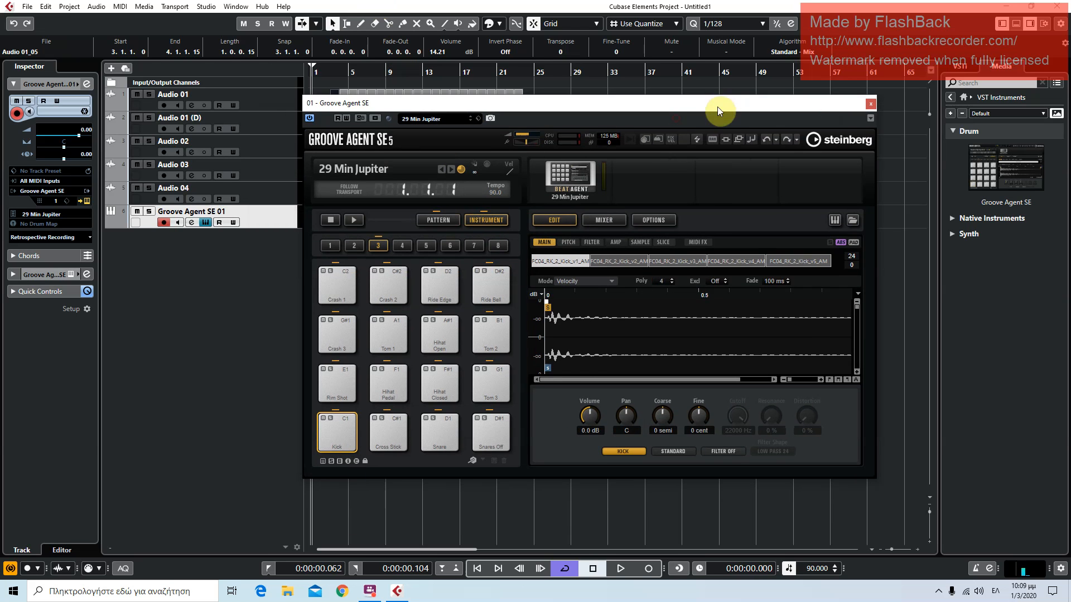
Reset the kit browser's filters and load Florida Kit from the full results list
{"action": "left_click", "coordinate": [445, 116]}
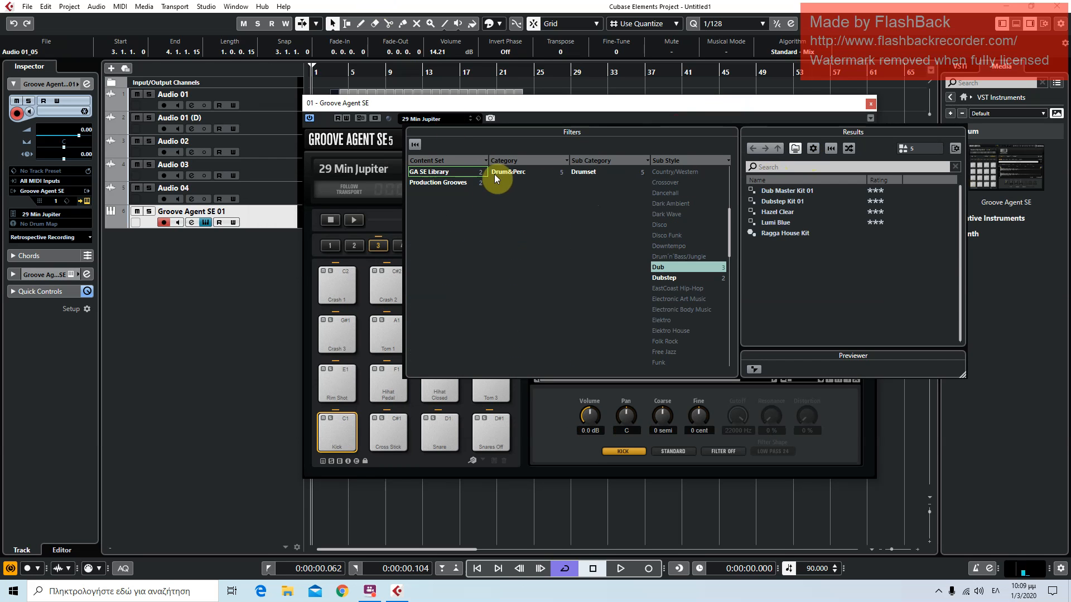
{"action": "left_click", "coordinate": [464, 169]}
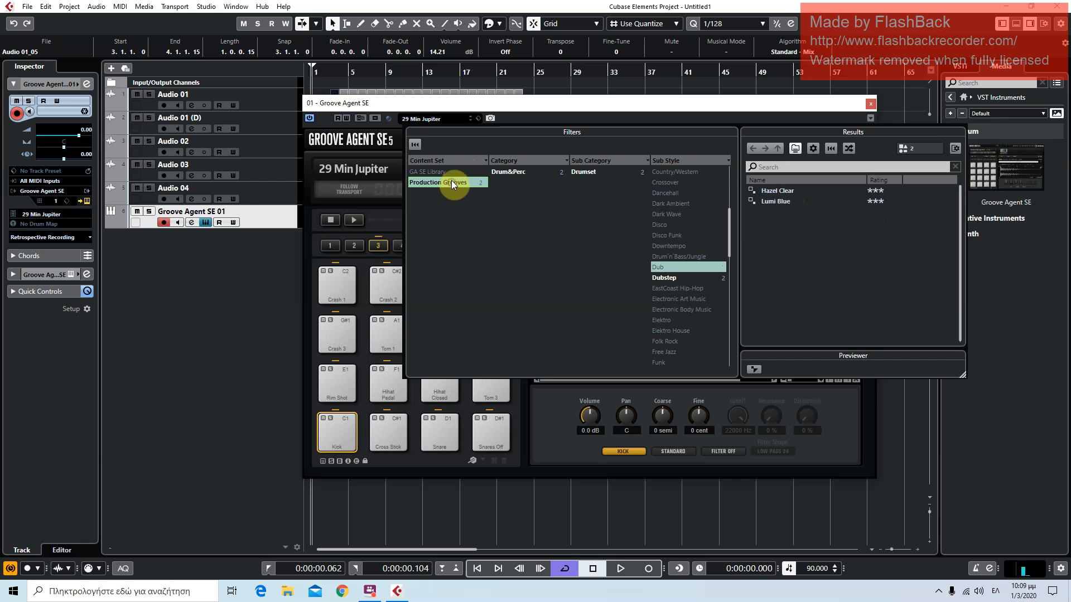
{"action": "left_click", "coordinate": [414, 146]}
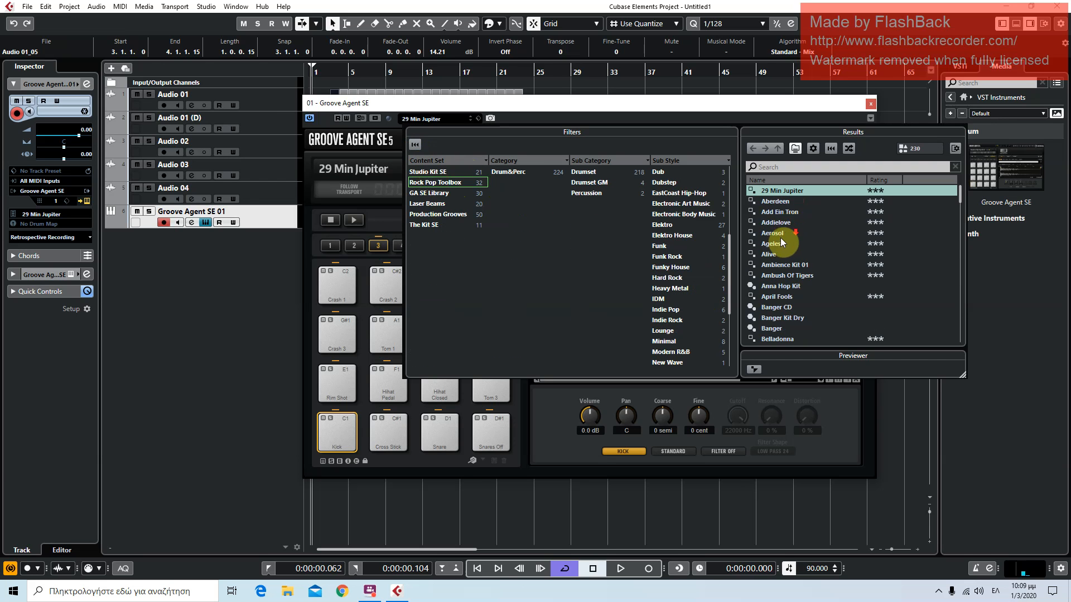
{"action": "left_click_drag", "start_coordinate": [959, 236], "coordinate": [953, 154]}
{"action": "left_click_drag", "start_coordinate": [957, 190], "coordinate": [958, 239]}
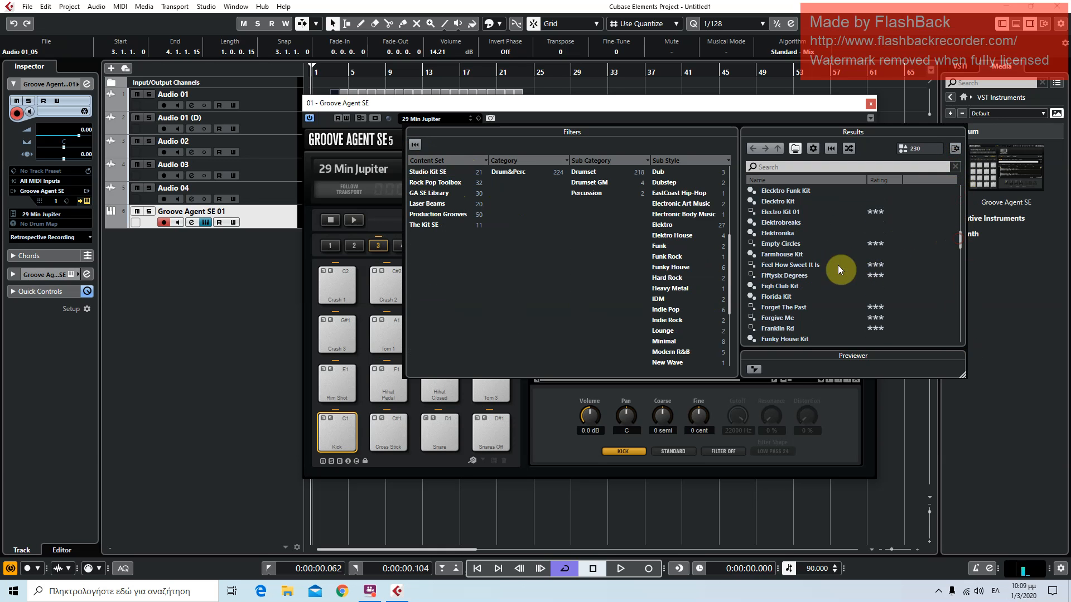
{"action": "double_click", "coordinate": [792, 295]}
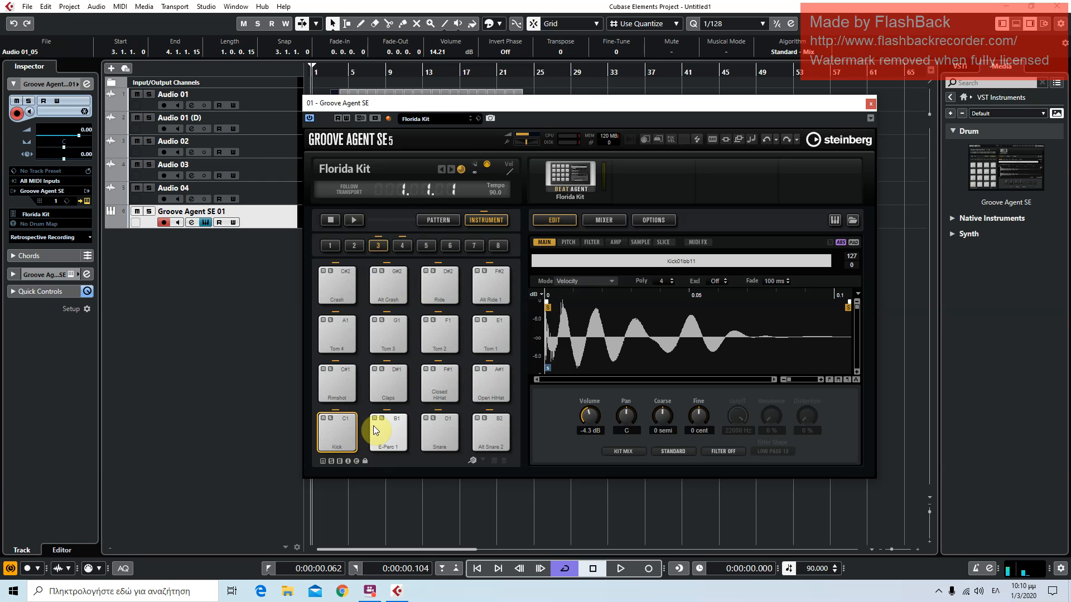
Load the Forget The Past acoustic kit in Groove Agent SE and audition its kick pad
{"action": "left_click", "coordinate": [469, 120]}
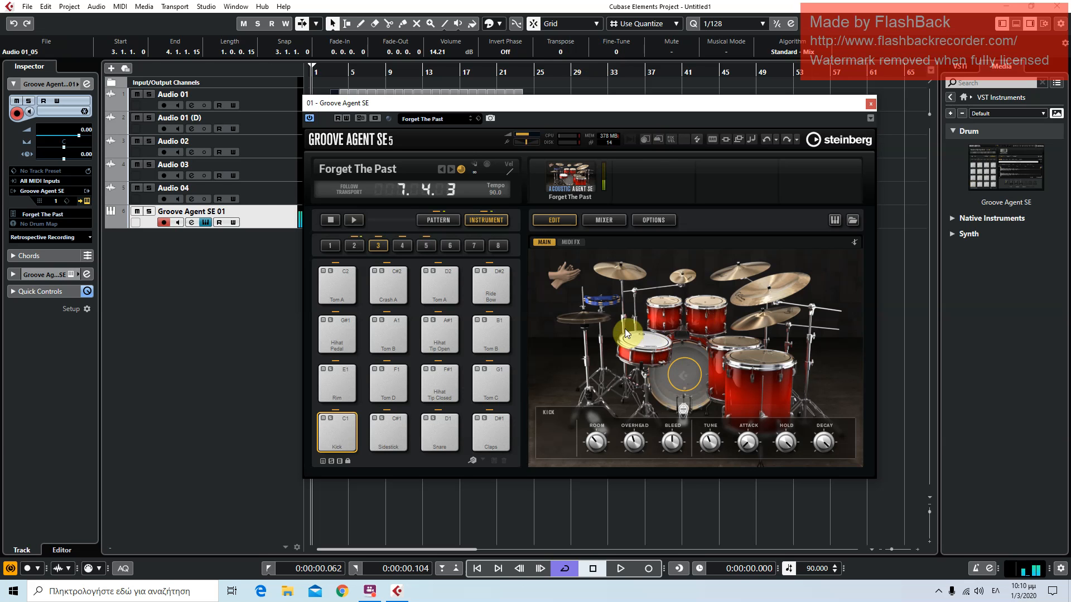
{"action": "left_click", "coordinate": [594, 568]}
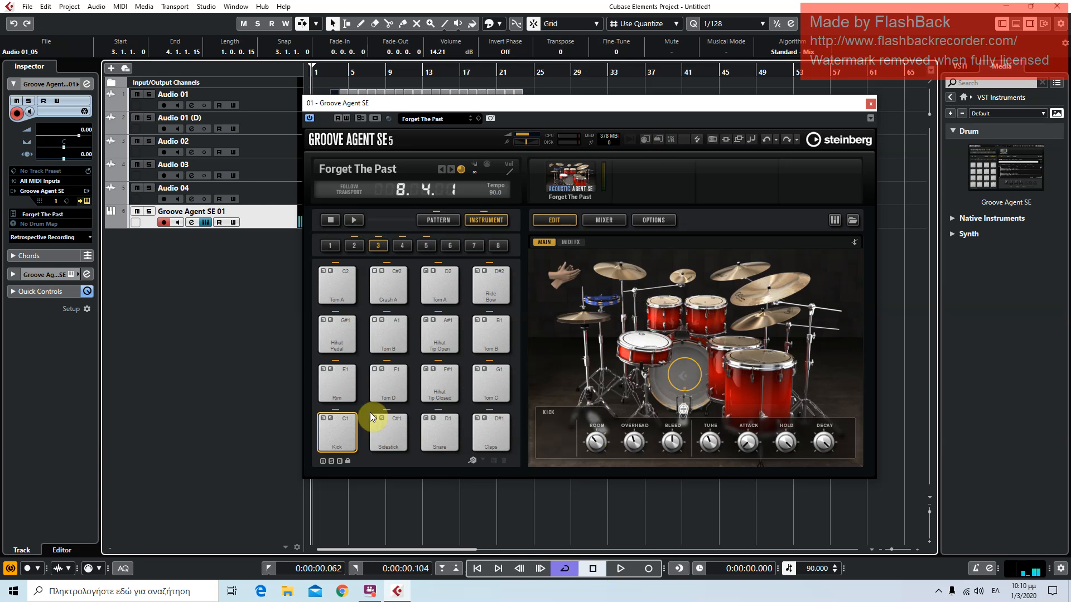
{"action": "left_click", "coordinate": [337, 429]}
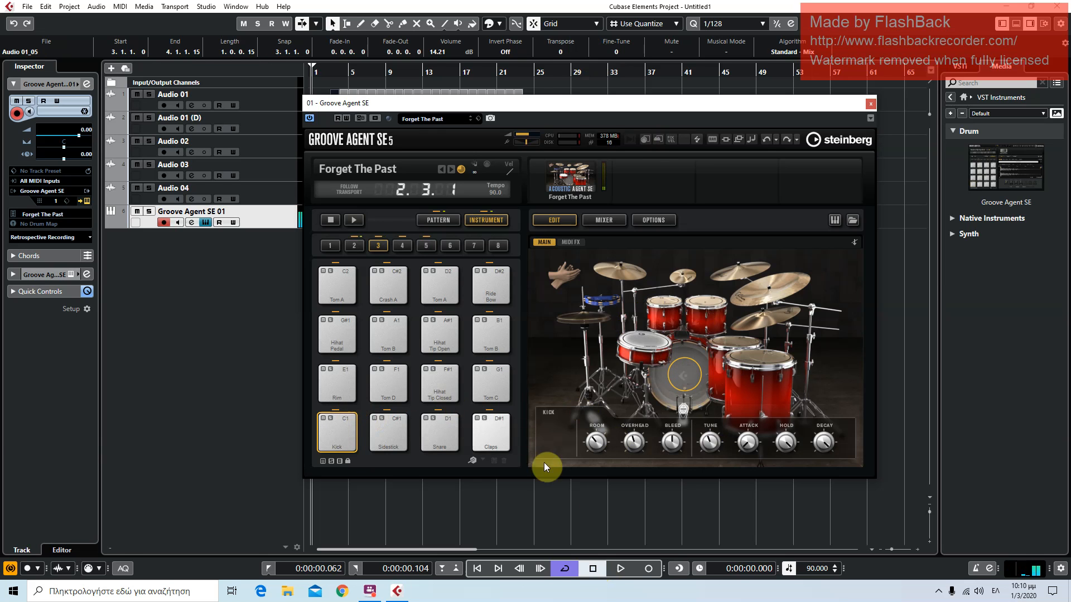
{"action": "left_click", "coordinate": [440, 167]}
Play the project to rehearse the drum part with the audio tracks, and return the playhead to the start
{"action": "left_click_drag", "start_coordinate": [463, 108], "coordinate": [614, 183]}
{"action": "left_click", "coordinate": [323, 67]}
{"action": "left_click", "coordinate": [617, 570]}
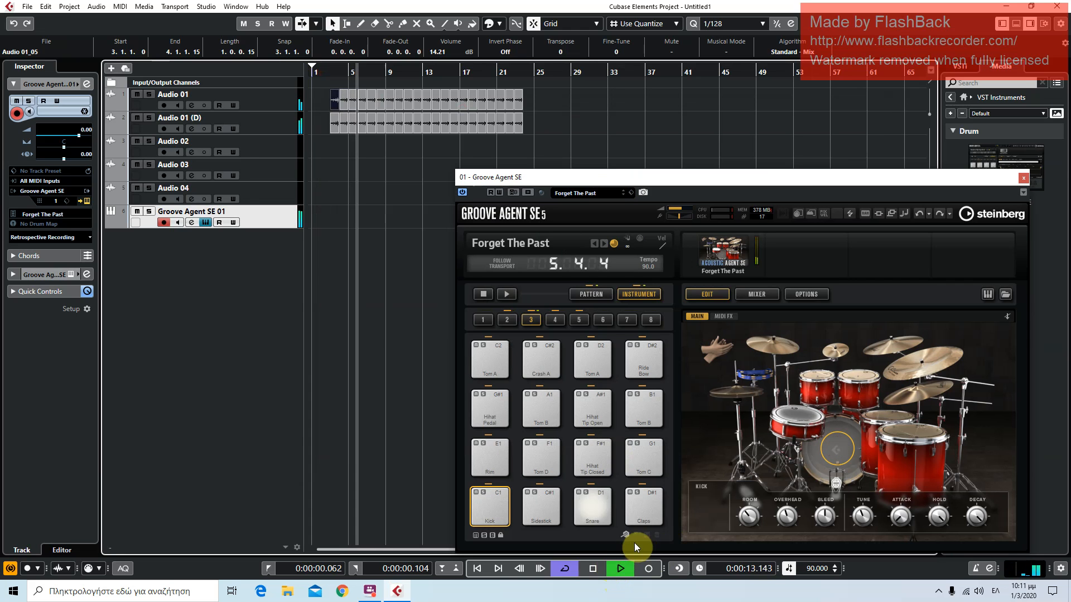
{"action": "left_click", "coordinate": [597, 571]}
{"action": "left_click", "coordinate": [474, 568]}
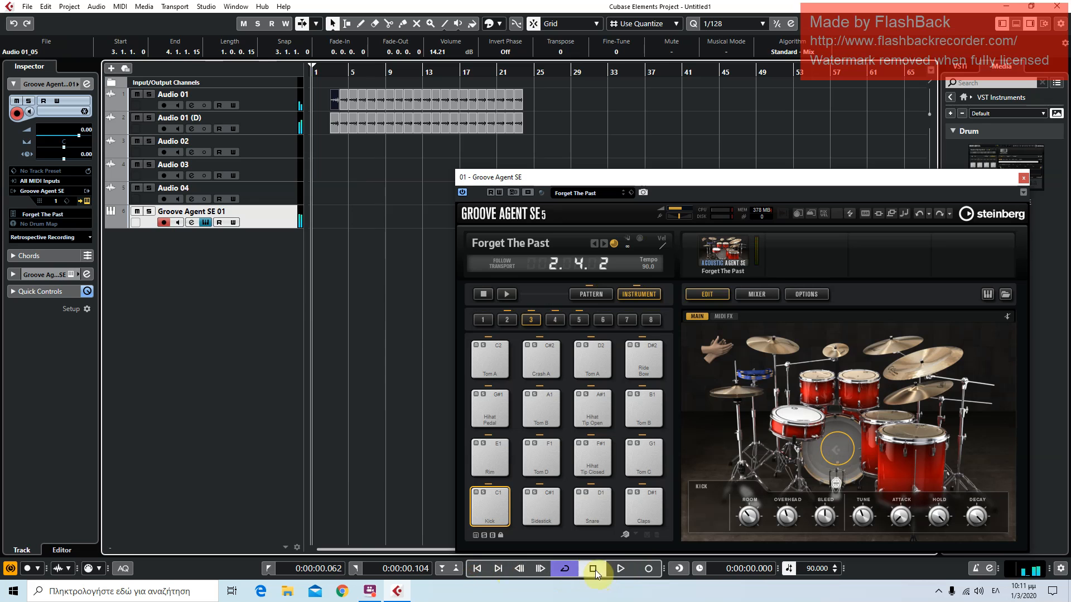
Record a drum part on the Groove Agent SE 01 track, stop the recording and close the instrument window
{"action": "left_click", "coordinate": [646, 569]}
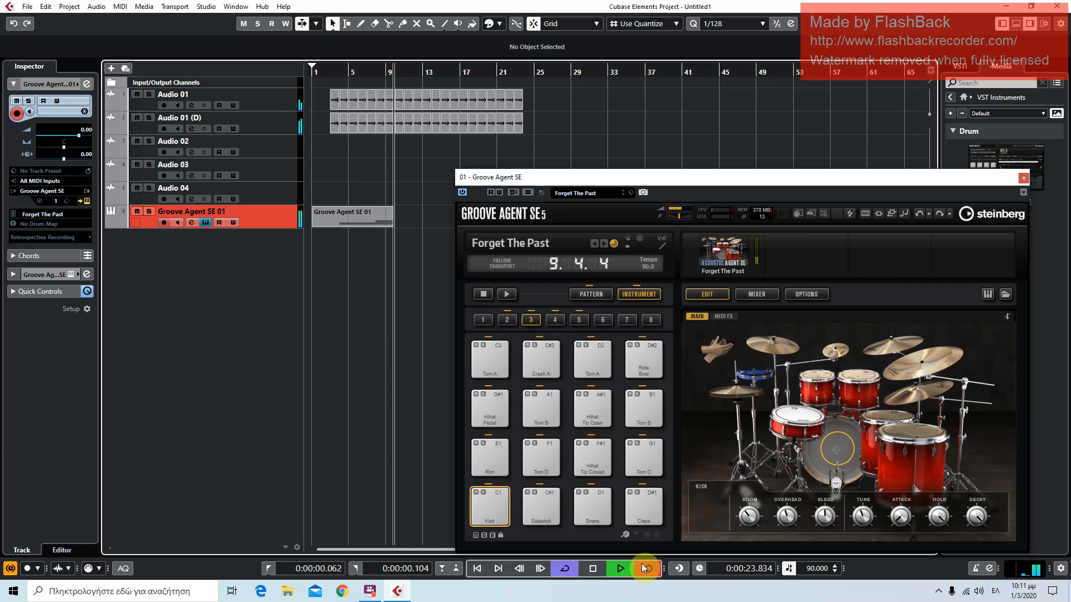
{"action": "left_click", "coordinate": [1025, 176]}
{"action": "key", "text": "space"}
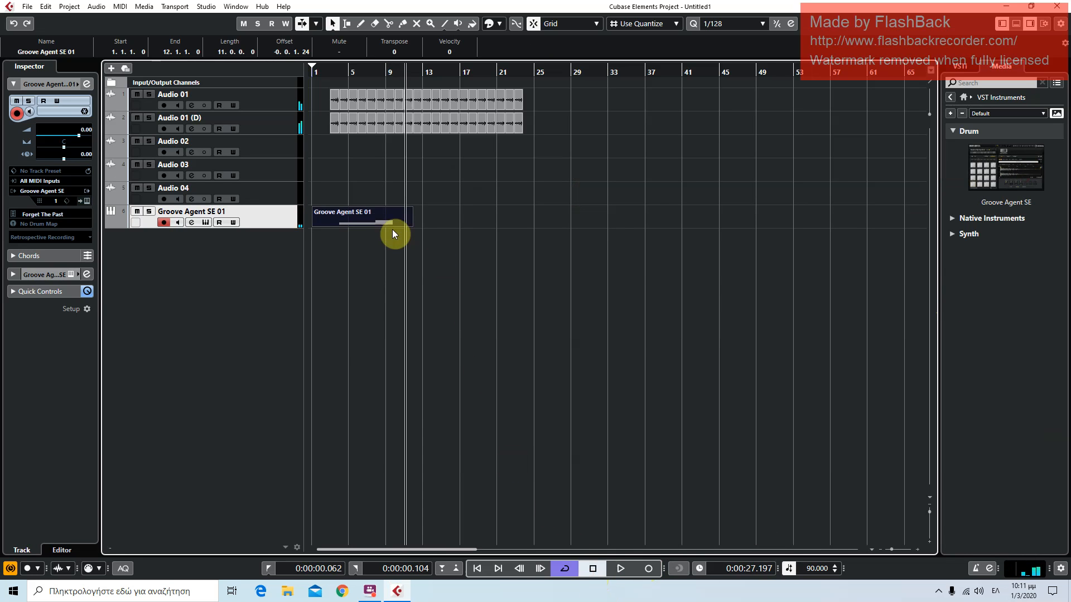
Trim the recorded drum clip to start at 3.4.3.90 and end at 7.4.3.90
{"action": "left_click_drag", "start_coordinate": [410, 223], "coordinate": [372, 232]}
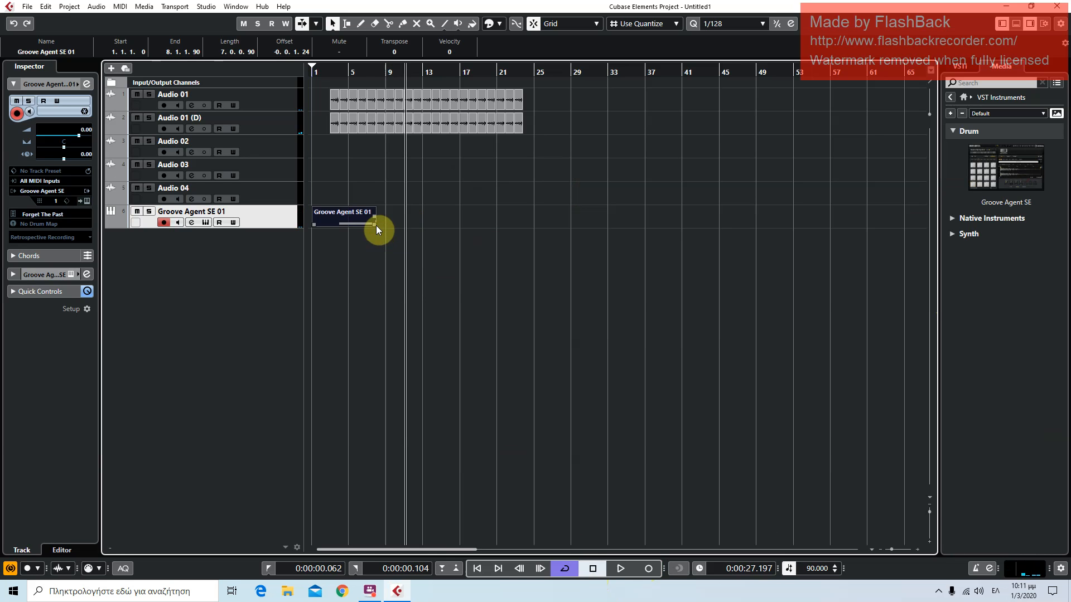
{"action": "left_click_drag", "start_coordinate": [375, 225], "coordinate": [374, 224]}
{"action": "left_click_drag", "start_coordinate": [893, 547], "coordinate": [893, 549]}
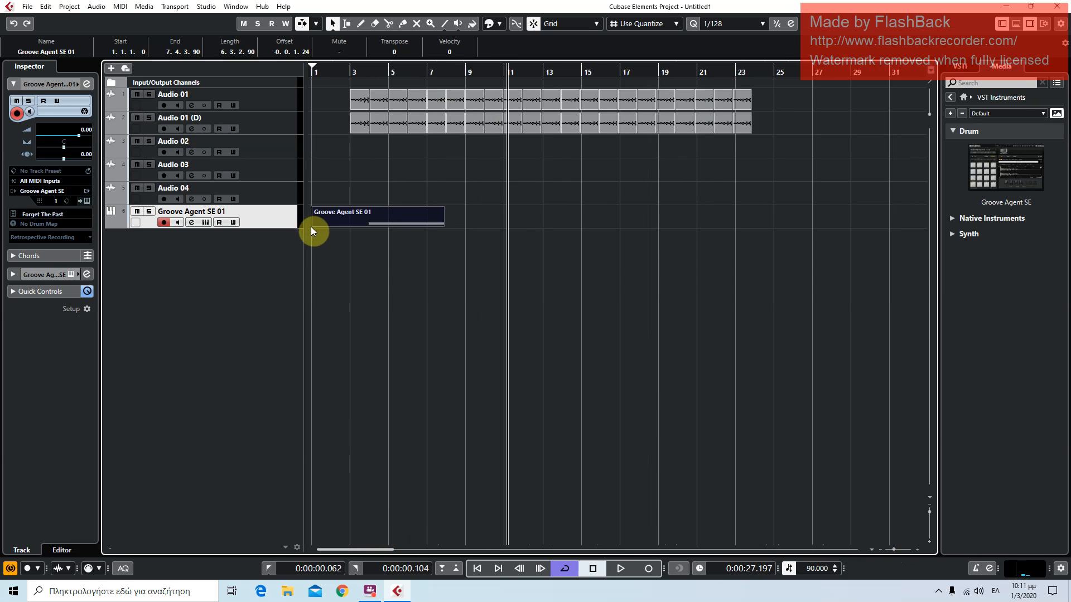
{"action": "left_click_drag", "start_coordinate": [315, 225], "coordinate": [371, 231]}
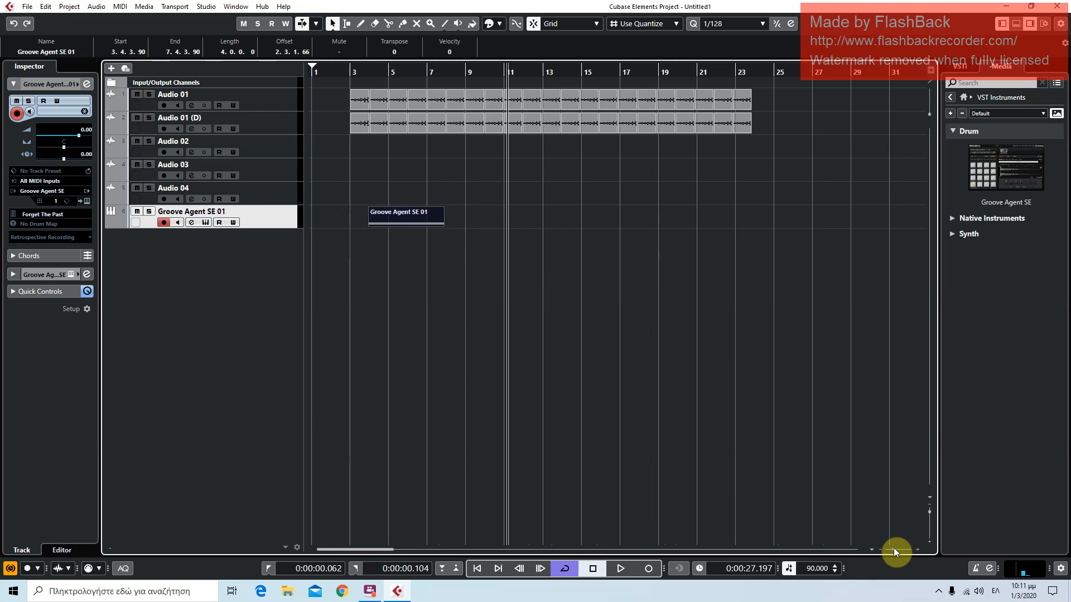
Fine-trim the drum clip's start to 3.4.4.105 and play the project from just before bar 4
{"action": "left_click_drag", "start_coordinate": [894, 547], "coordinate": [898, 547]}
{"action": "left_click_drag", "start_coordinate": [350, 549], "coordinate": [337, 552]}
{"action": "left_click_drag", "start_coordinate": [449, 224], "coordinate": [461, 230]}
{"action": "left_click", "coordinate": [444, 71]}
{"action": "key", "text": "space"}
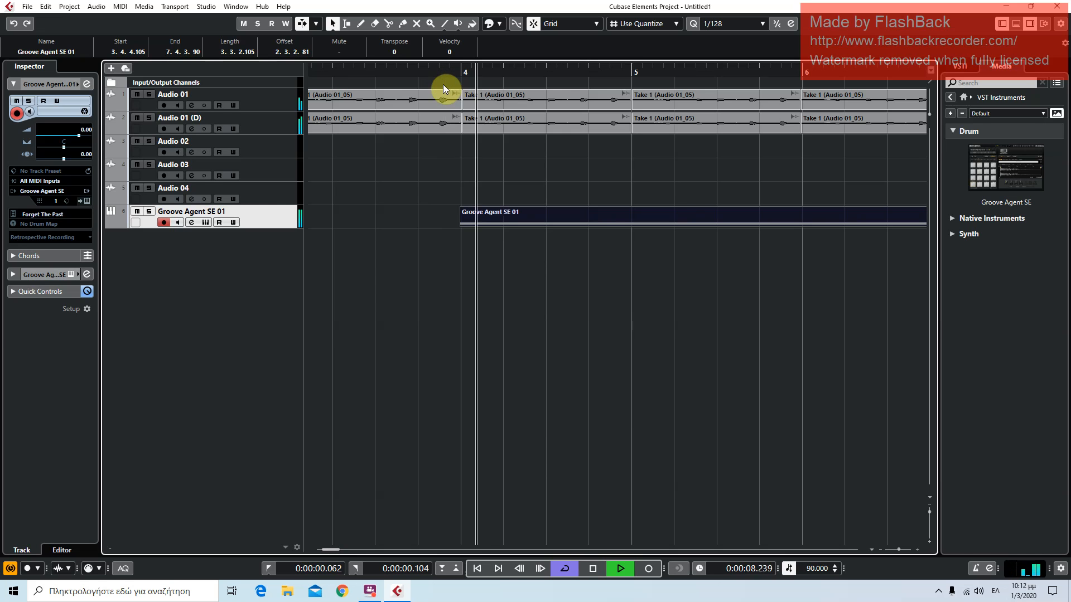
{"action": "left_click_drag", "start_coordinate": [461, 224], "coordinate": [459, 225]}
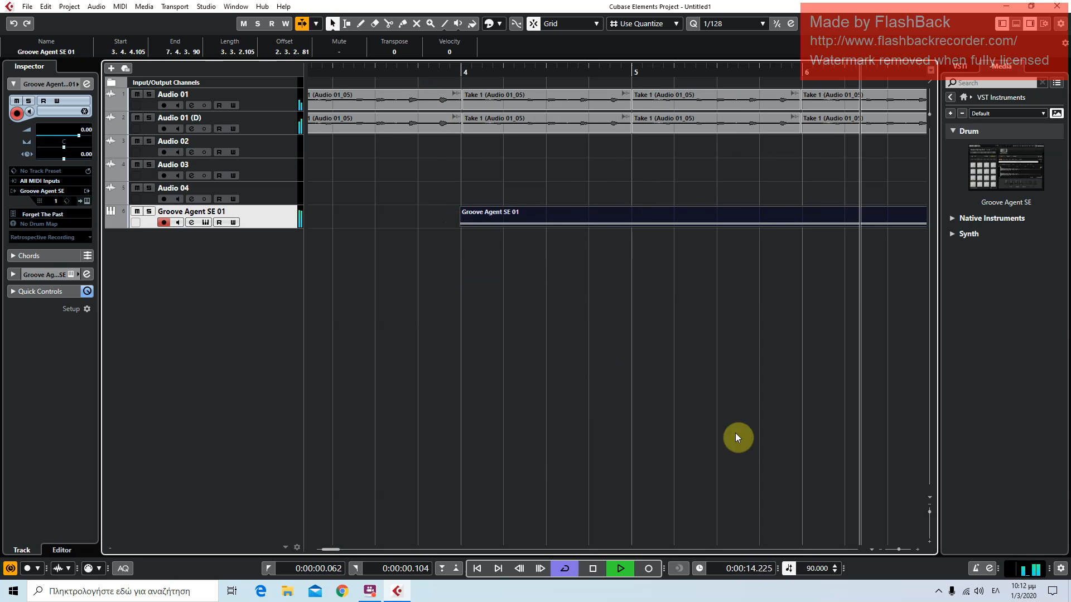
Extend the drum clip's end to 7.4.4.30 and replay from just before its start
{"action": "left_click_drag", "start_coordinate": [896, 549], "coordinate": [894, 548]}
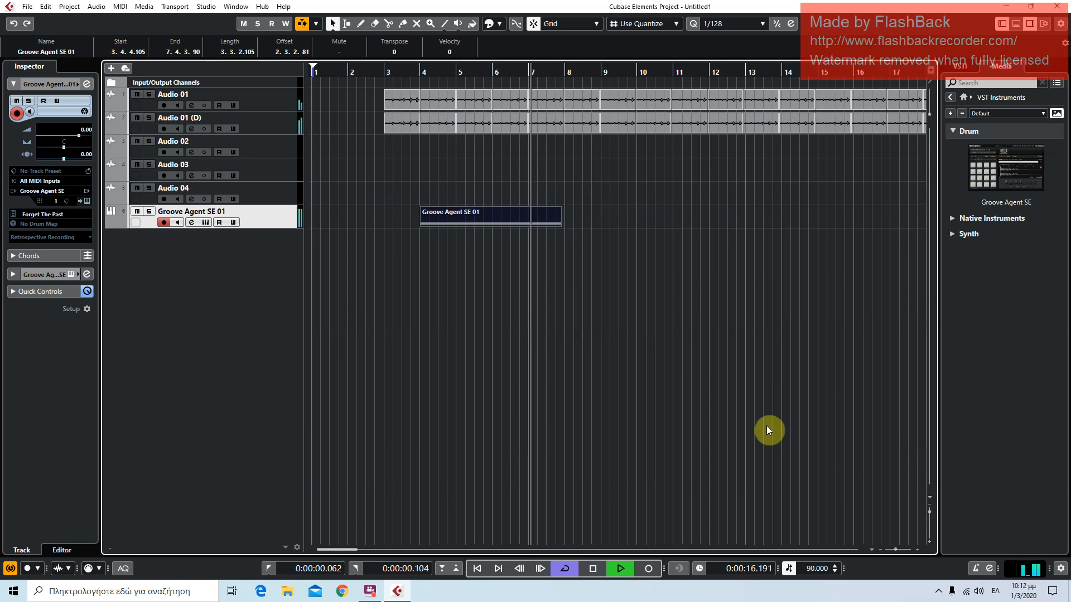
{"action": "left_click_drag", "start_coordinate": [557, 225], "coordinate": [556, 226]}
{"action": "left_click", "coordinate": [411, 71]}
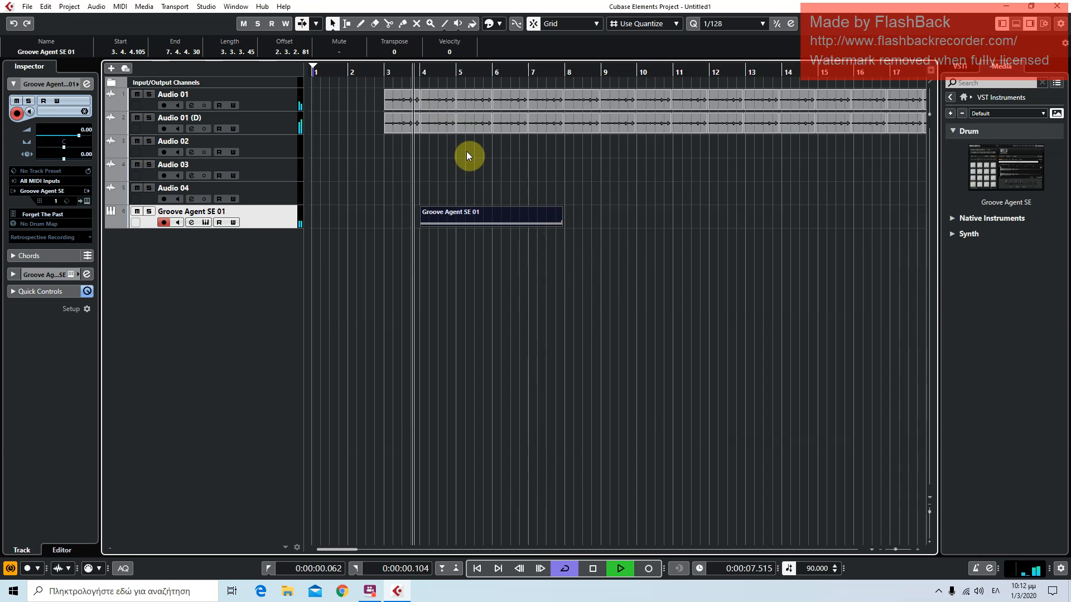
Duplicate the drum clip directly after itself and shift the copy to start at 7.4.4.45
{"action": "left_click_drag", "start_coordinate": [895, 547], "coordinate": [898, 547]}
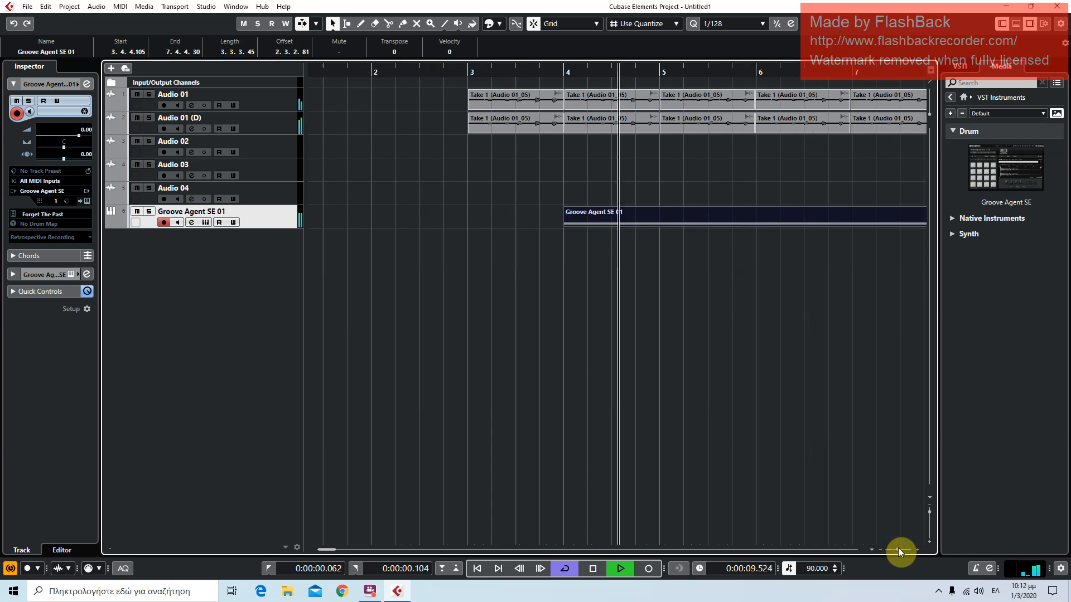
{"action": "left_click_drag", "start_coordinate": [330, 547], "coordinate": [343, 549]}
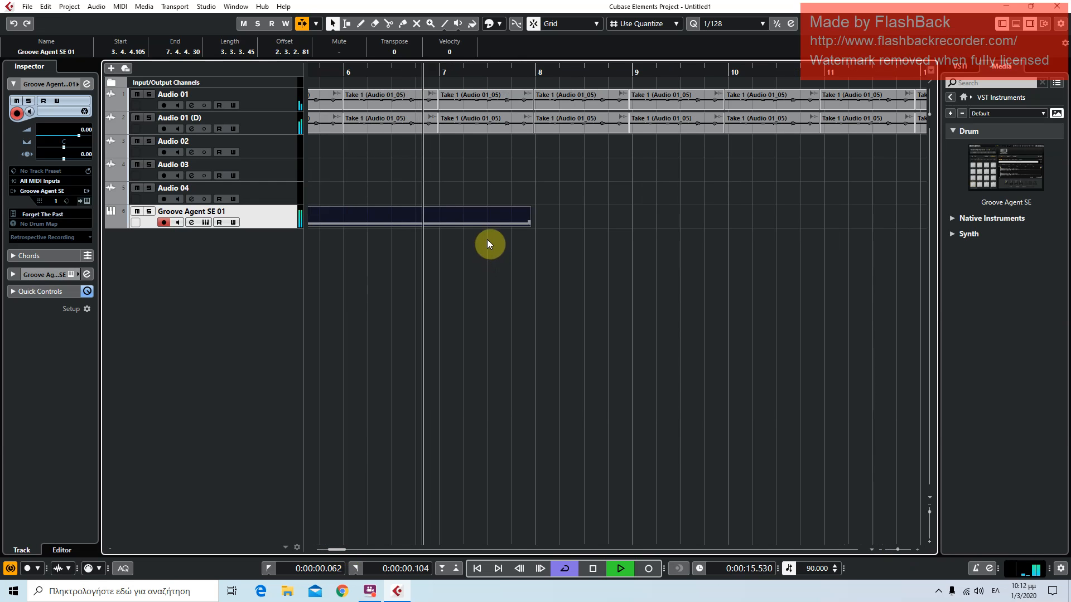
{"action": "key", "text": "ctrl+d"}
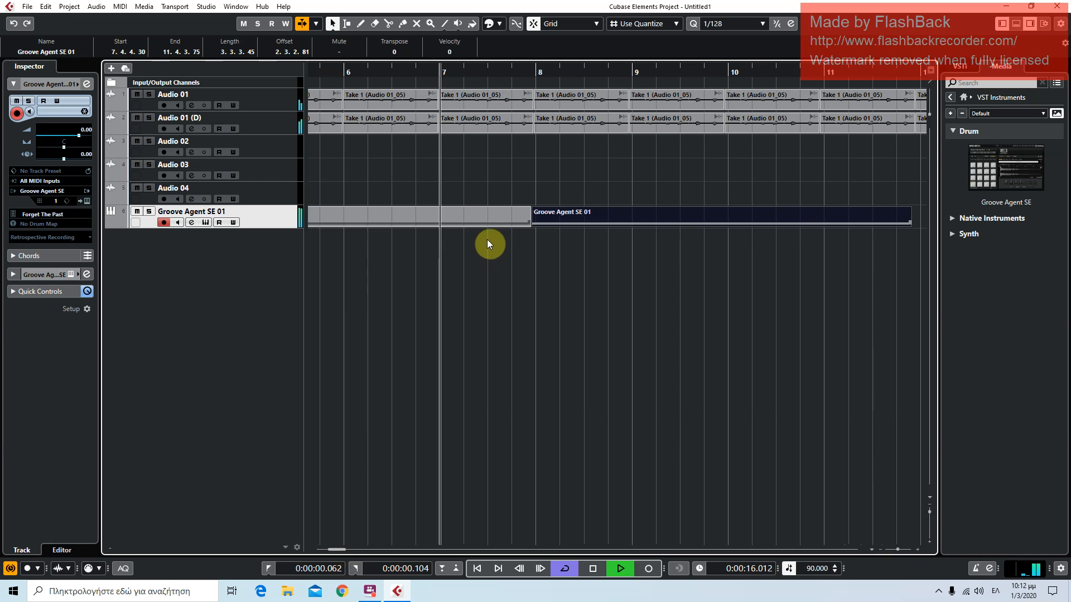
{"action": "left_click", "coordinate": [527, 237]}
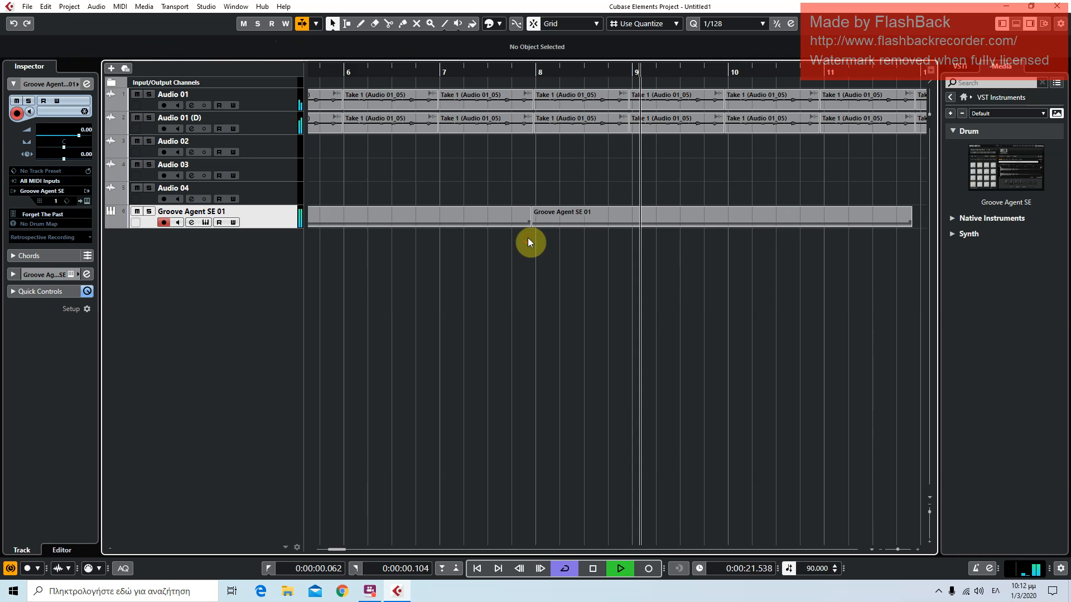
{"action": "left_click_drag", "start_coordinate": [577, 222], "coordinate": [577, 222]}
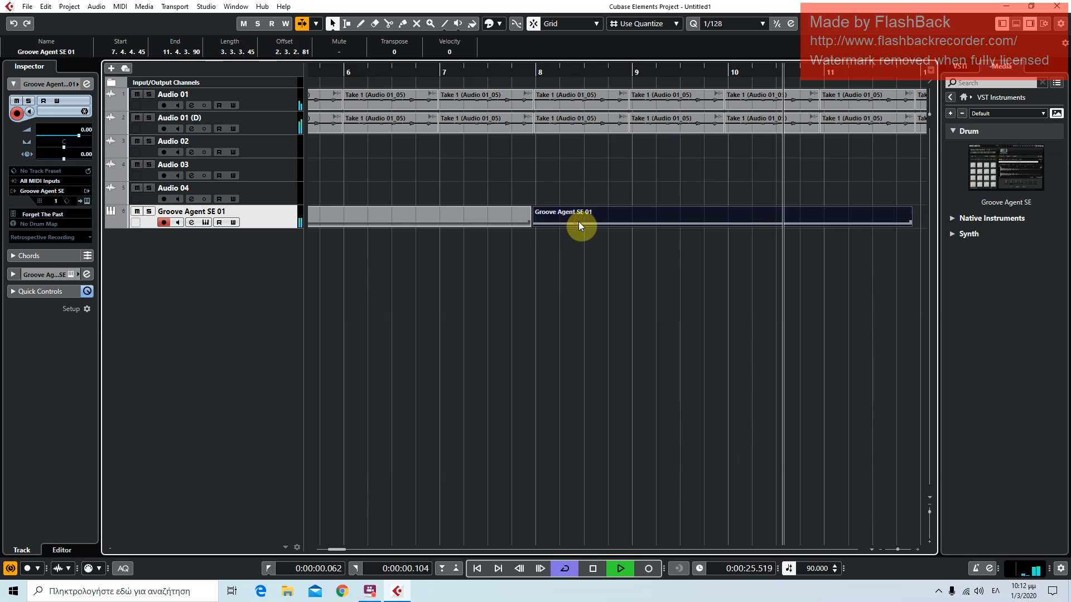
Shift the duplicated drum clip to start at 7.4.4.105 and replay the transition from about the middle of bar 7
{"action": "left_click", "coordinate": [492, 70]}
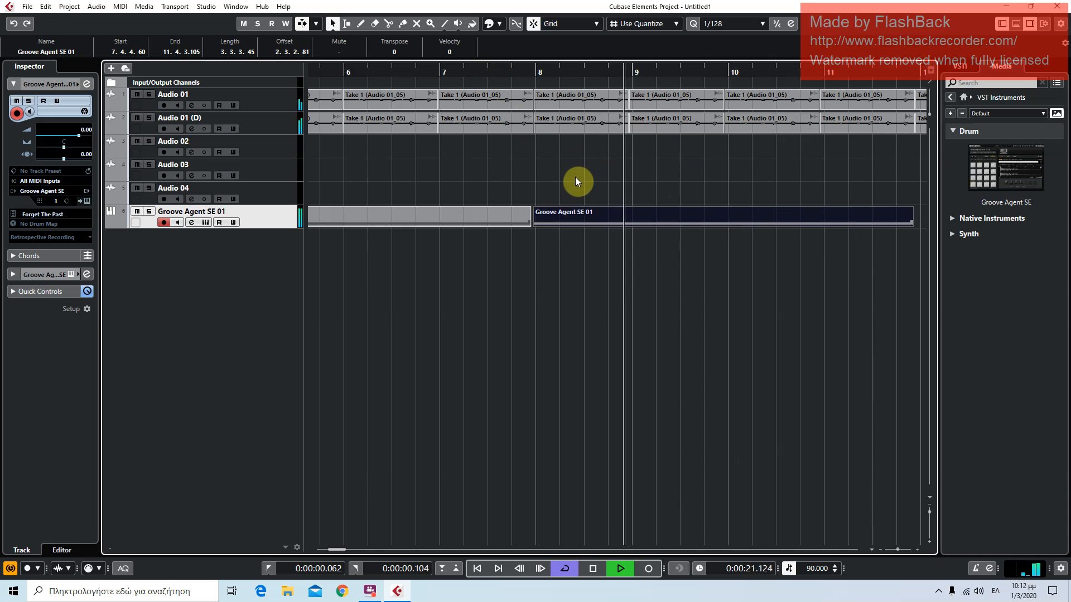
{"action": "left_click", "coordinate": [578, 213]}
{"action": "left_click_drag", "start_coordinate": [578, 213], "coordinate": [580, 213]}
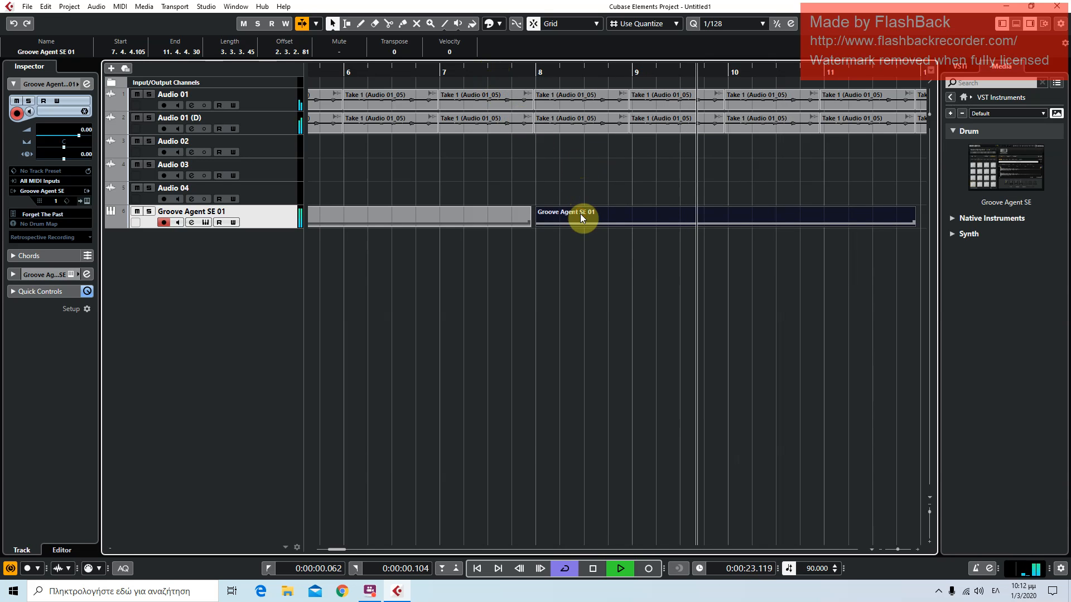
{"action": "left_click", "coordinate": [512, 78]}
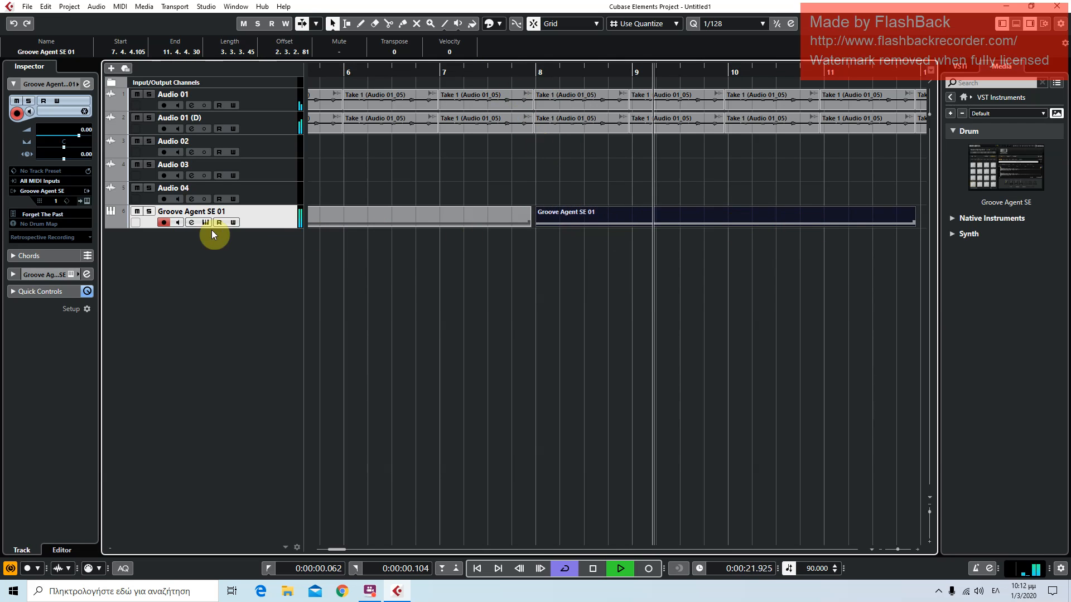
Lower the Groove Agent SE 01 track volume to -3.67 and delete the duplicated drum clip
{"action": "left_click", "coordinate": [71, 135]}
{"action": "left_click", "coordinate": [742, 222]}
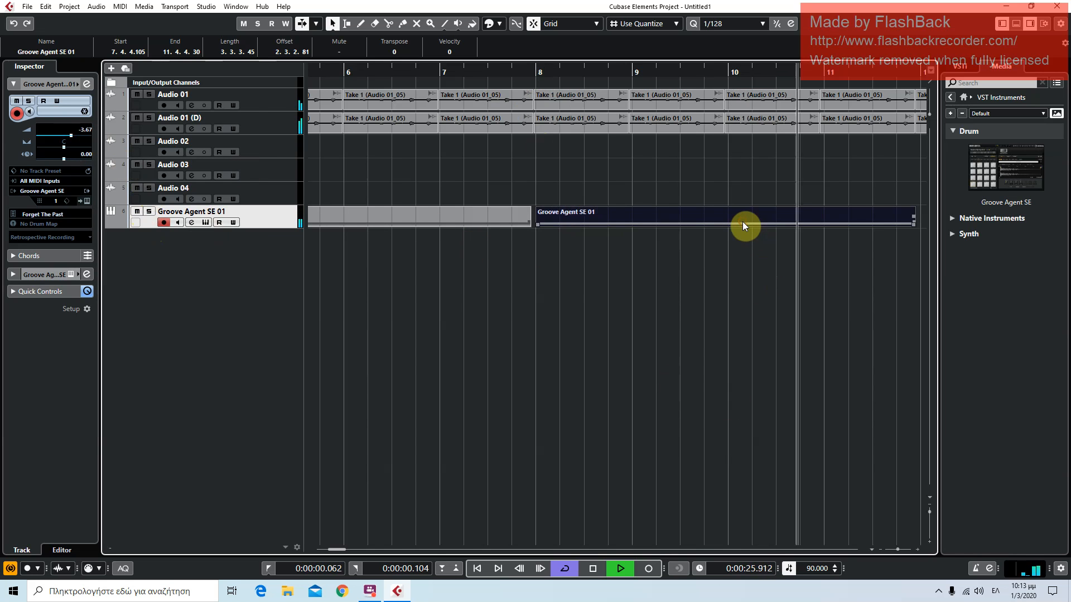
{"action": "key", "text": "Delete"}
{"action": "left_click_drag", "start_coordinate": [897, 549], "coordinate": [894, 548]}
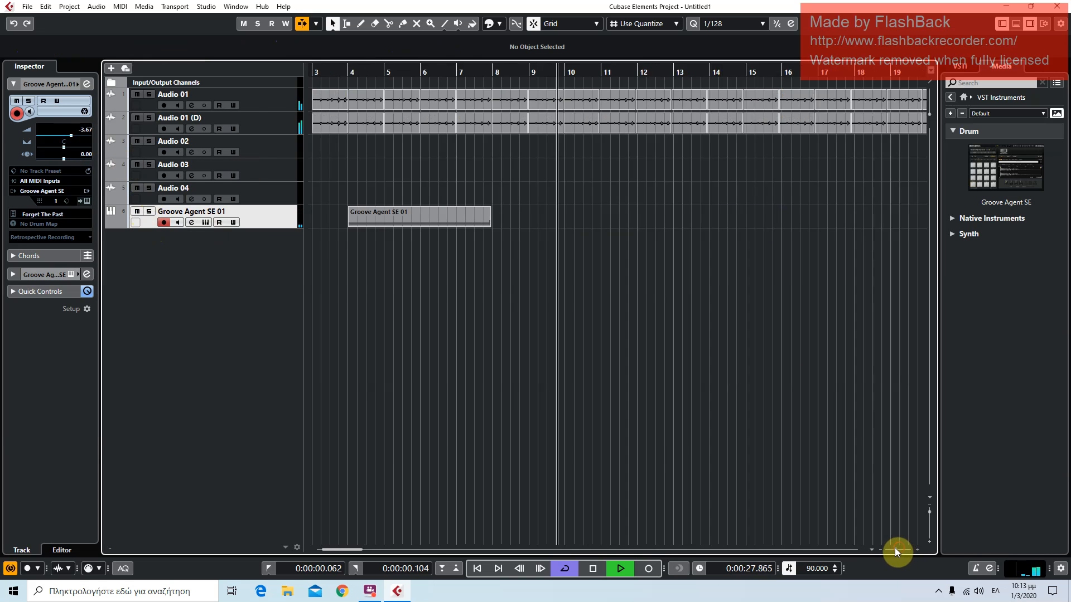
Duplicate the remaining drum clip ten times in a row along the Groove Agent SE 01 track
{"action": "left_click", "coordinate": [390, 222]}
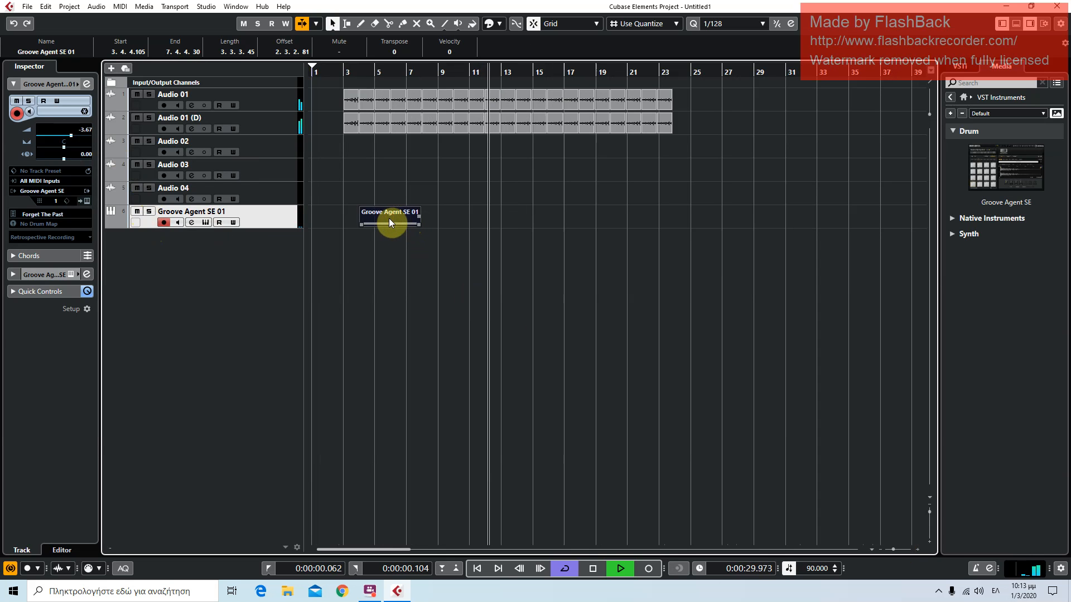
{"action": "key", "text": "ctrl+d"}
{"action": "key", "text": "ctrl+d"}
{"action": "key", "text": "ctrl+d"}
{"action": "key", "text": "ctrl+d"}
{"action": "key", "text": "ctrl+d"}
{"action": "key", "text": "ctrl+d"}
{"action": "key", "text": "ctrl+d"}
{"action": "key", "text": "ctrl+d"}
{"action": "key", "text": "ctrl+d"}
{"action": "key", "text": "ctrl+d"}
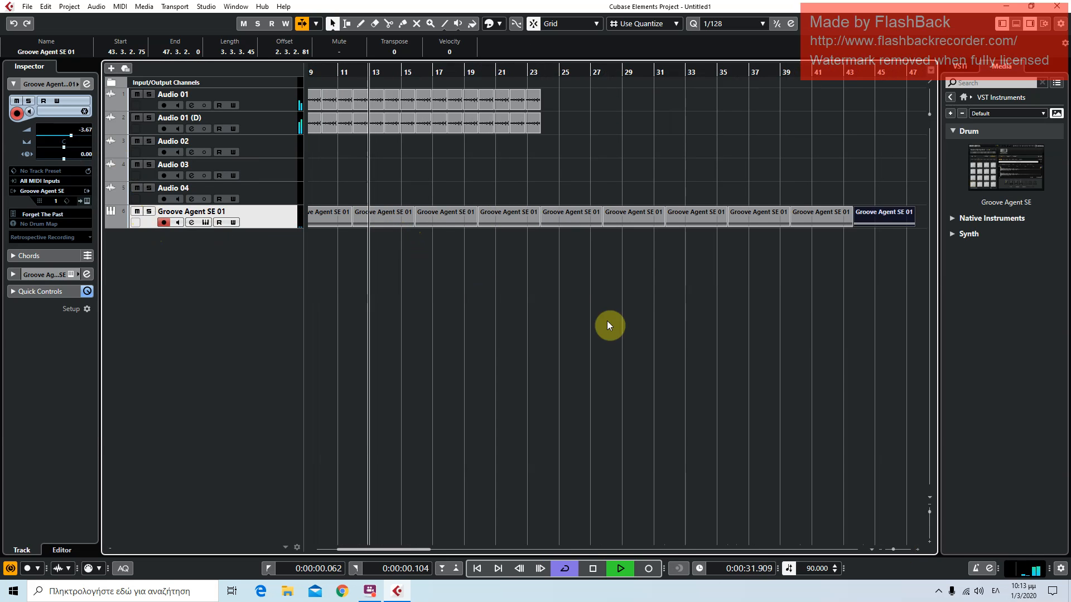
Delete all the drum clip copies, keeping only the first clip, and replay from the project start
{"action": "left_click_drag", "start_coordinate": [892, 549], "coordinate": [887, 549]}
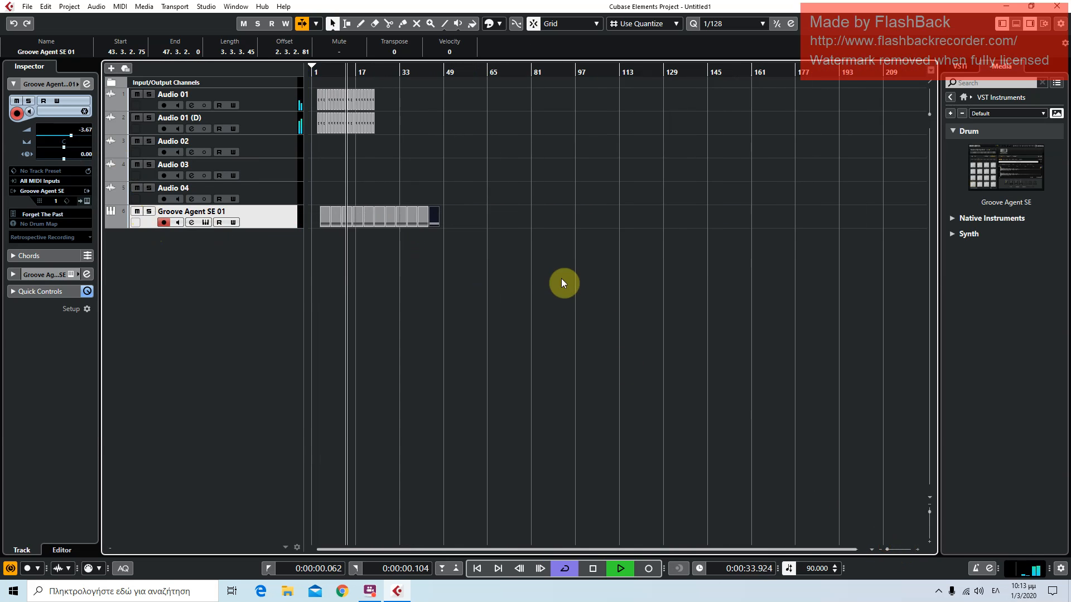
{"action": "left_click", "coordinate": [536, 266]}
{"action": "left_click_drag", "start_coordinate": [485, 234], "coordinate": [341, 216]}
{"action": "key", "text": "Delete"}
{"action": "left_click", "coordinate": [311, 68]}
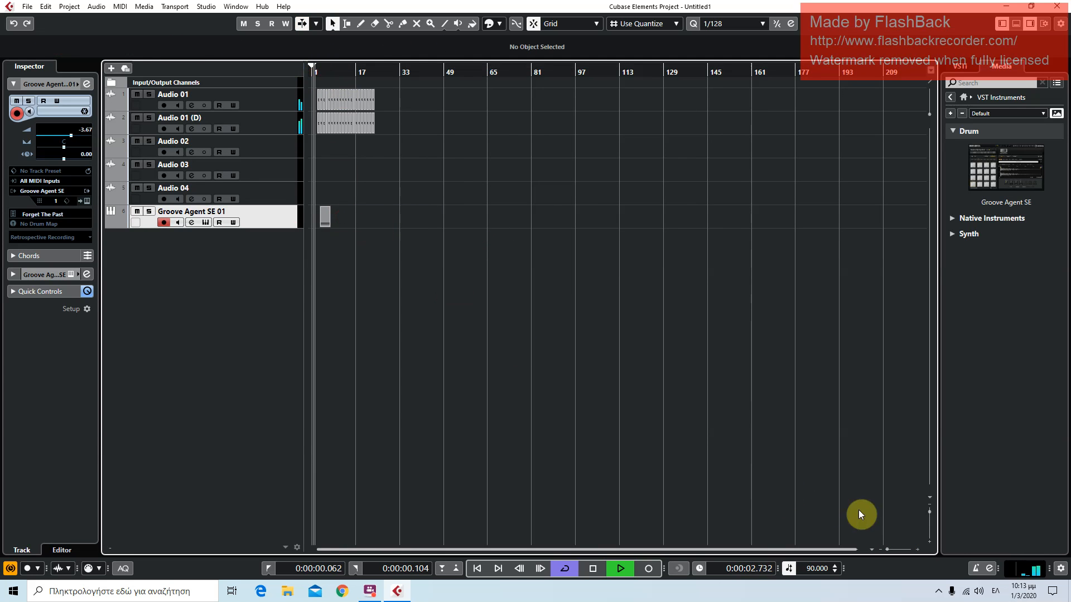
Extend the drum clip's end to 7.4.4.105 and duplicate the clip twice in a row directly after itself
{"action": "left_click_drag", "start_coordinate": [890, 549], "coordinate": [895, 549]}
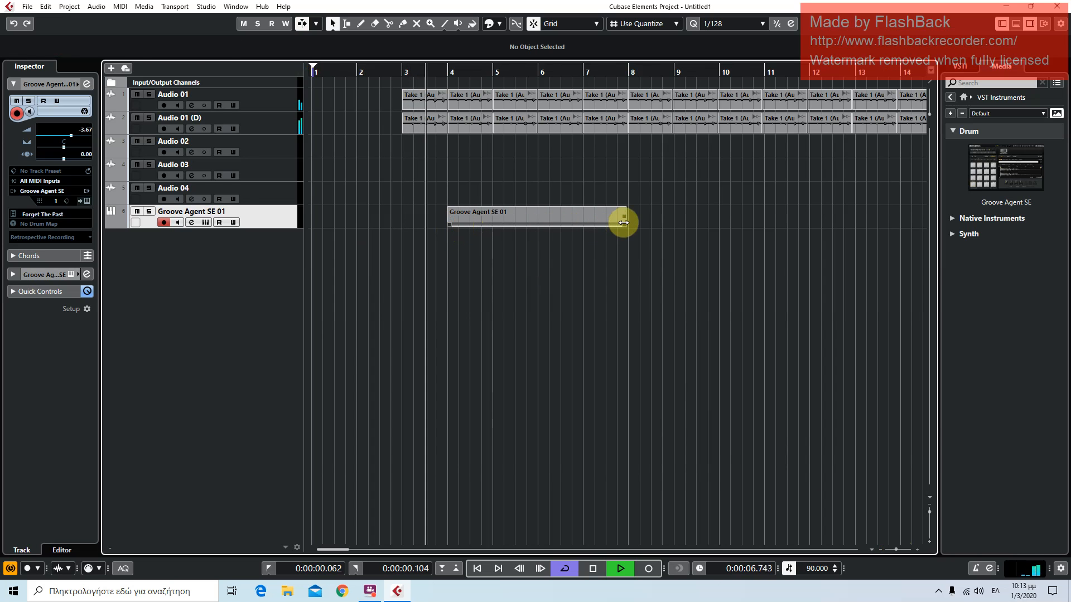
{"action": "left_click_drag", "start_coordinate": [625, 222], "coordinate": [626, 222]}
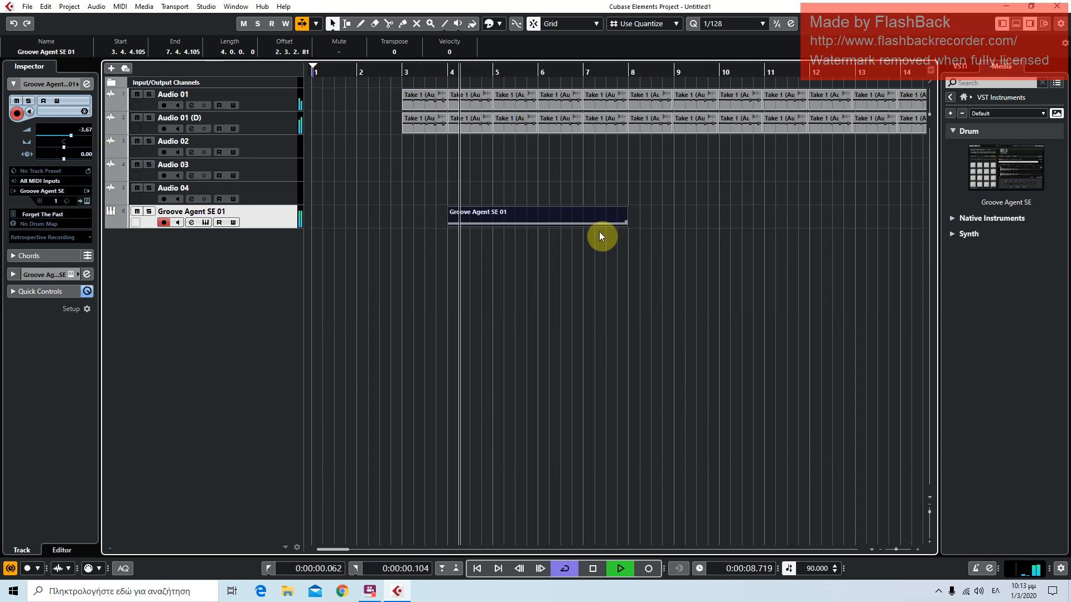
{"action": "key", "text": "ctrl+d"}
{"action": "left_click", "coordinate": [619, 76]}
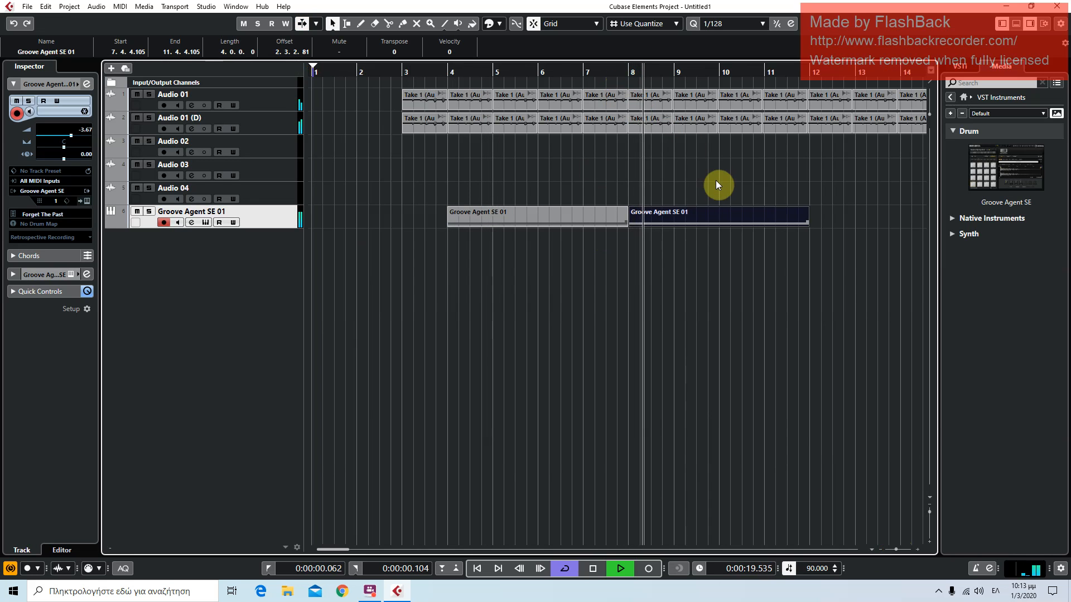
{"action": "key", "text": "ctrl+d"}
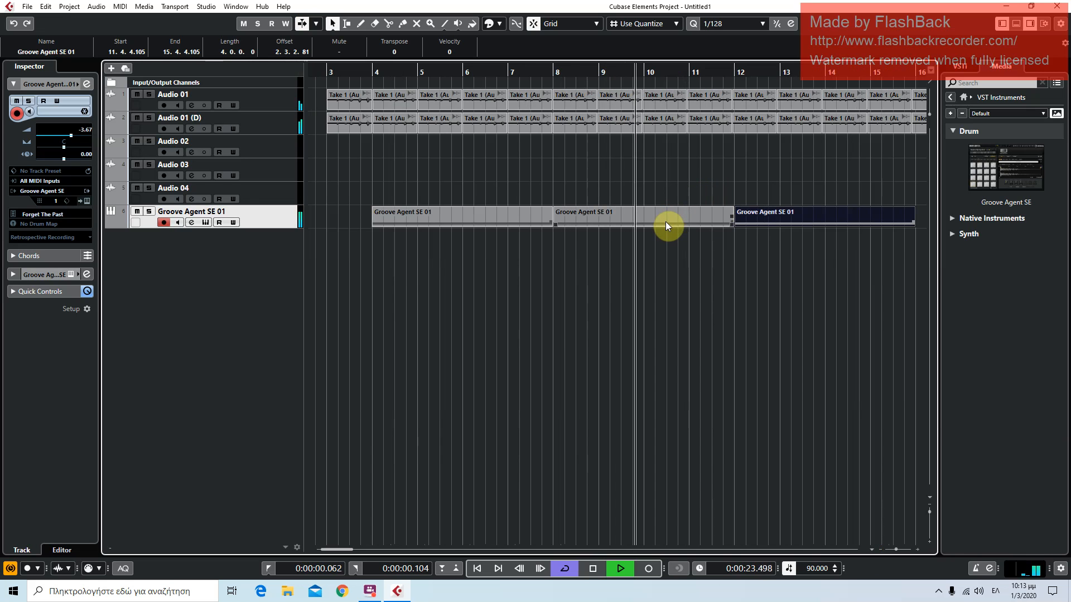
Shift the second drum clip to start at 7.4.4.60 and the third to start at 11.4.3.90, replaying to check the timing
{"action": "left_click_drag", "start_coordinate": [665, 223], "coordinate": [664, 221]}
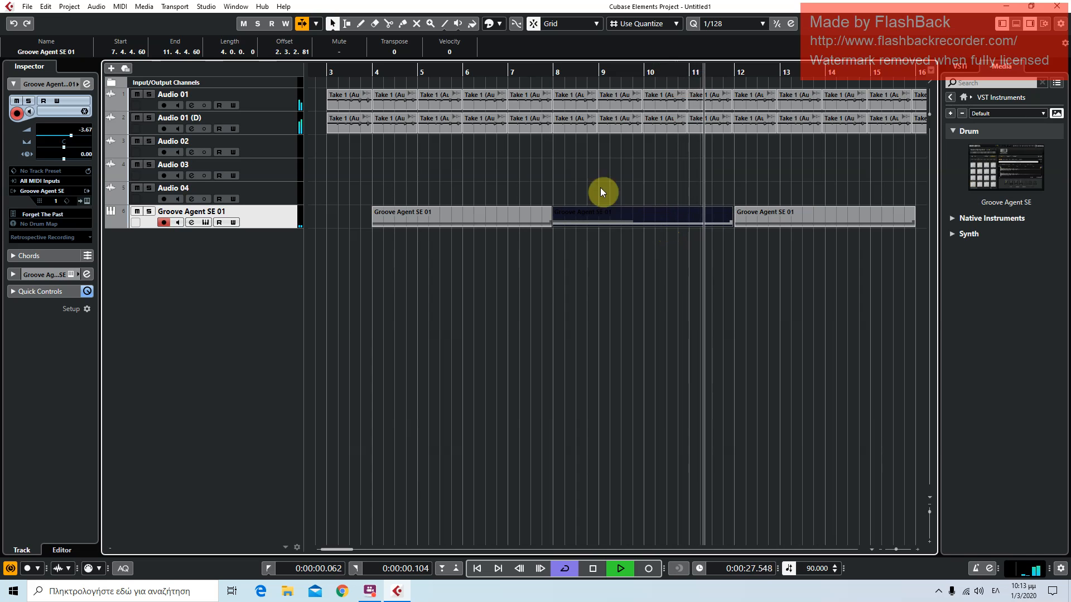
{"action": "left_click", "coordinate": [529, 72]}
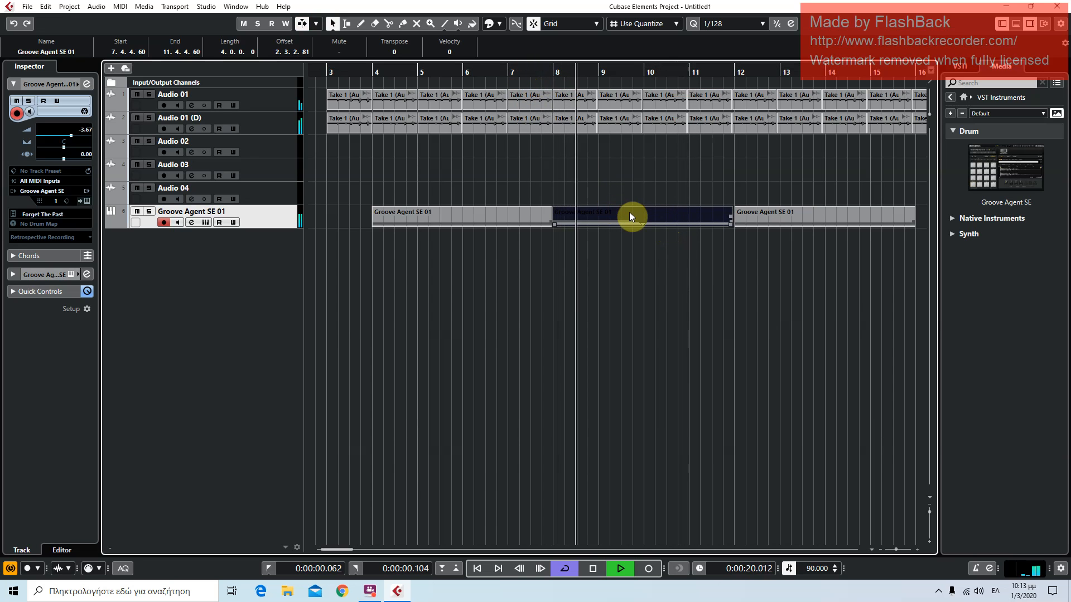
{"action": "left_click", "coordinate": [631, 231]}
{"action": "left_click_drag", "start_coordinate": [748, 223], "coordinate": [744, 222]}
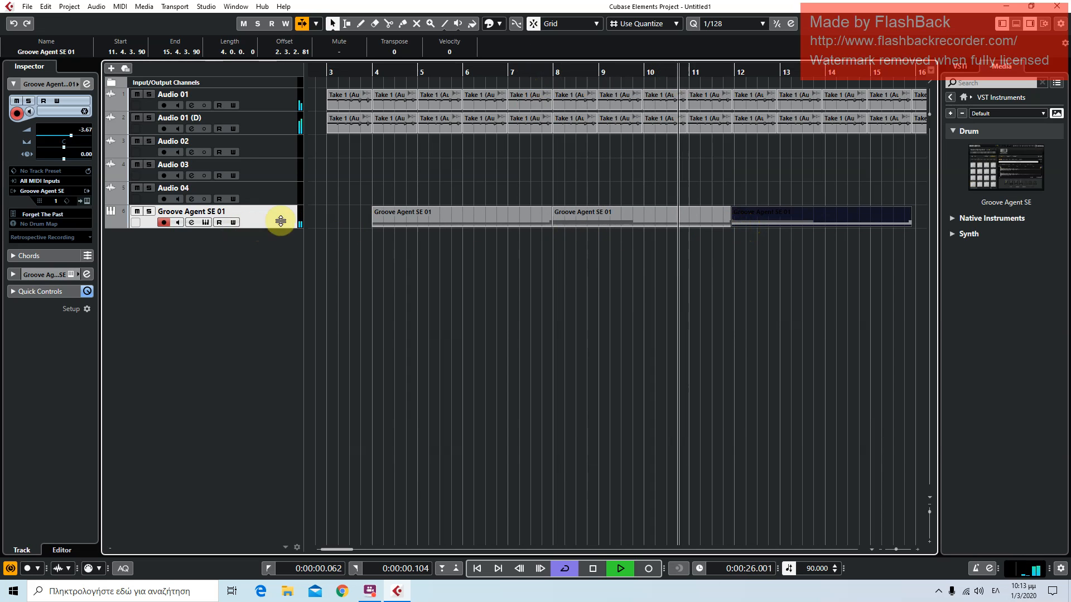
{"action": "left_click", "coordinate": [371, 69]}
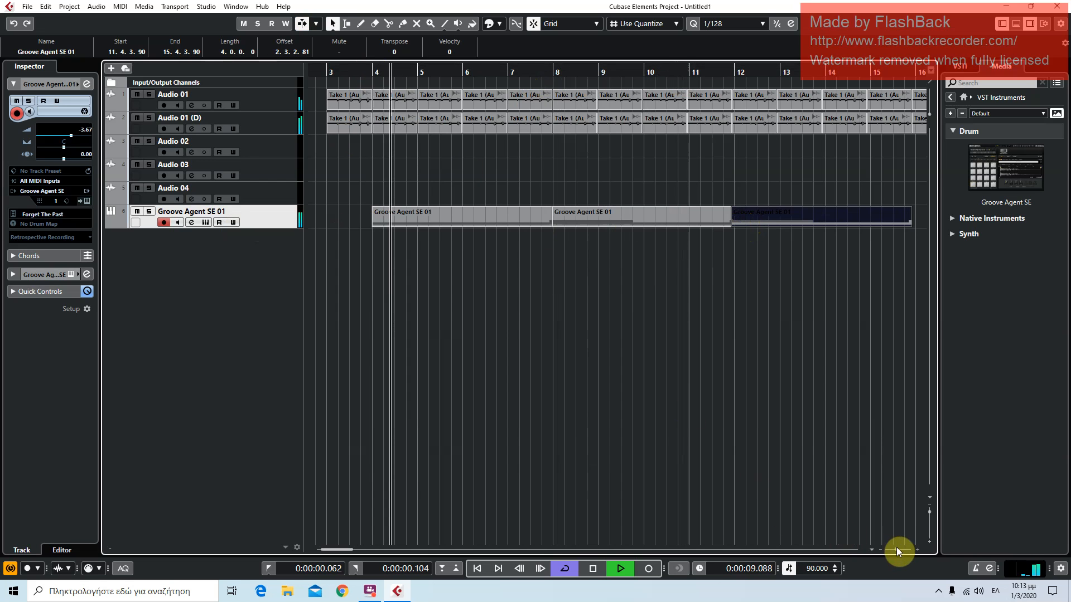
Stop playback and split the first drum clip at 5.4.3.30
{"action": "left_click_drag", "start_coordinate": [897, 549], "coordinate": [899, 549]}
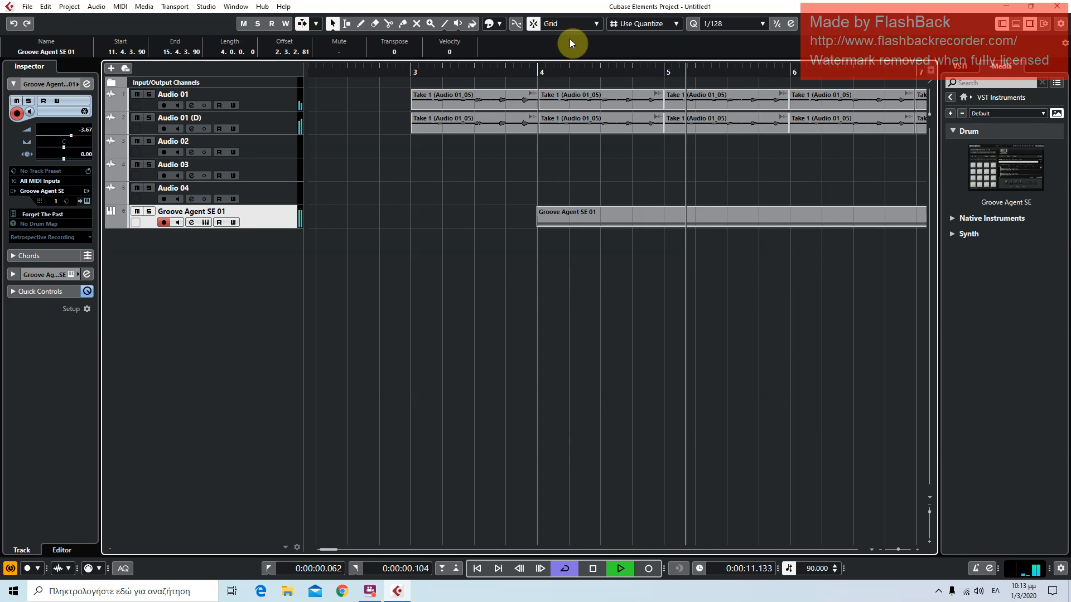
{"action": "left_click", "coordinate": [389, 23]}
{"action": "key", "text": "space"}
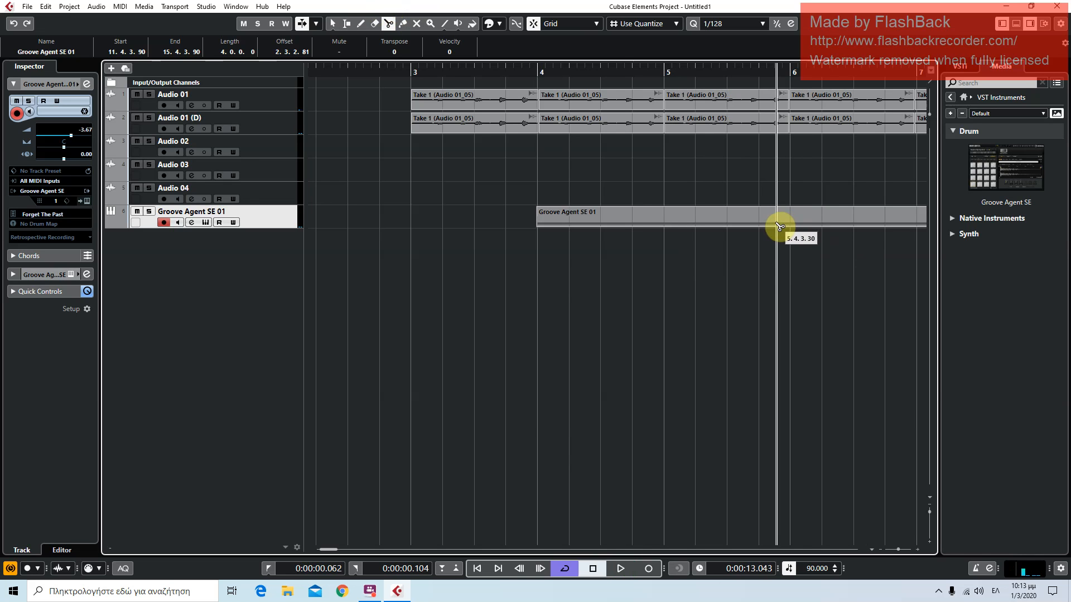
{"action": "left_click", "coordinate": [342, 26]}
{"action": "left_click", "coordinate": [336, 26]}
{"action": "left_click", "coordinate": [384, 24]}
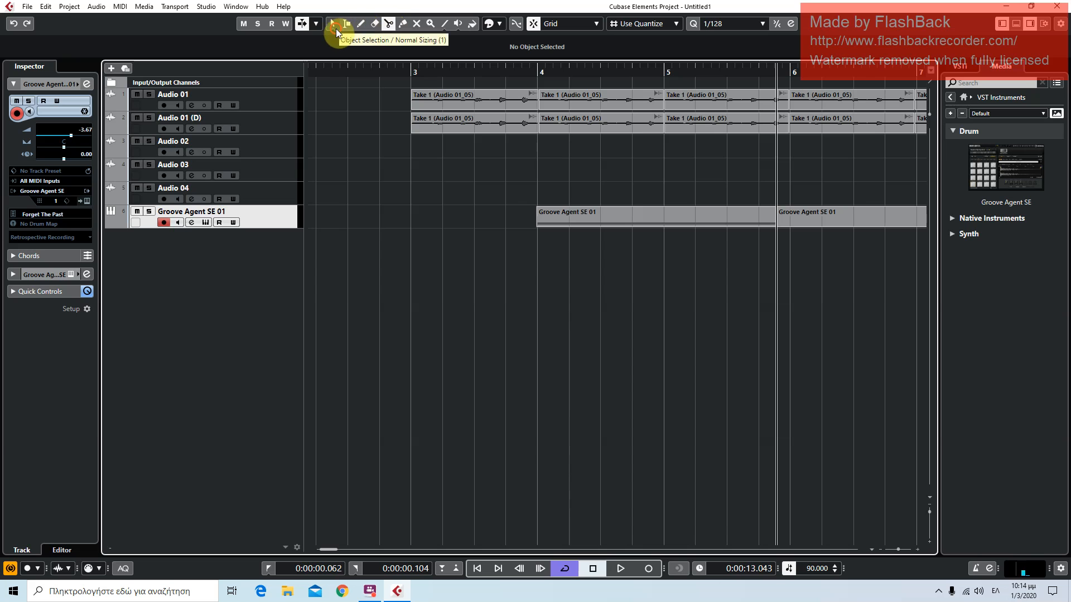
{"action": "left_click", "coordinate": [457, 27]}
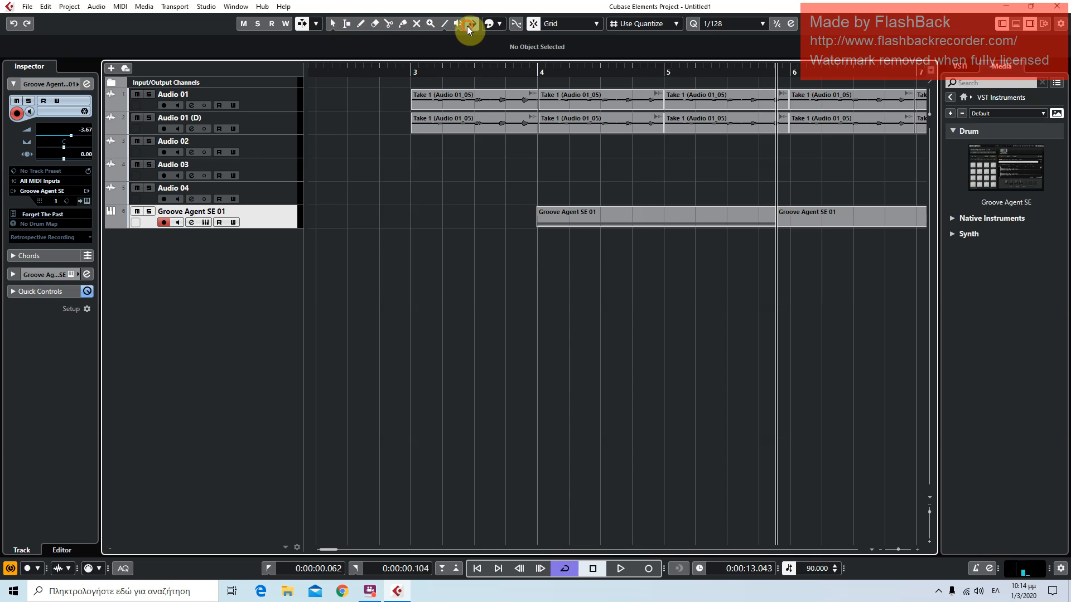
{"action": "left_click", "coordinate": [401, 24]}
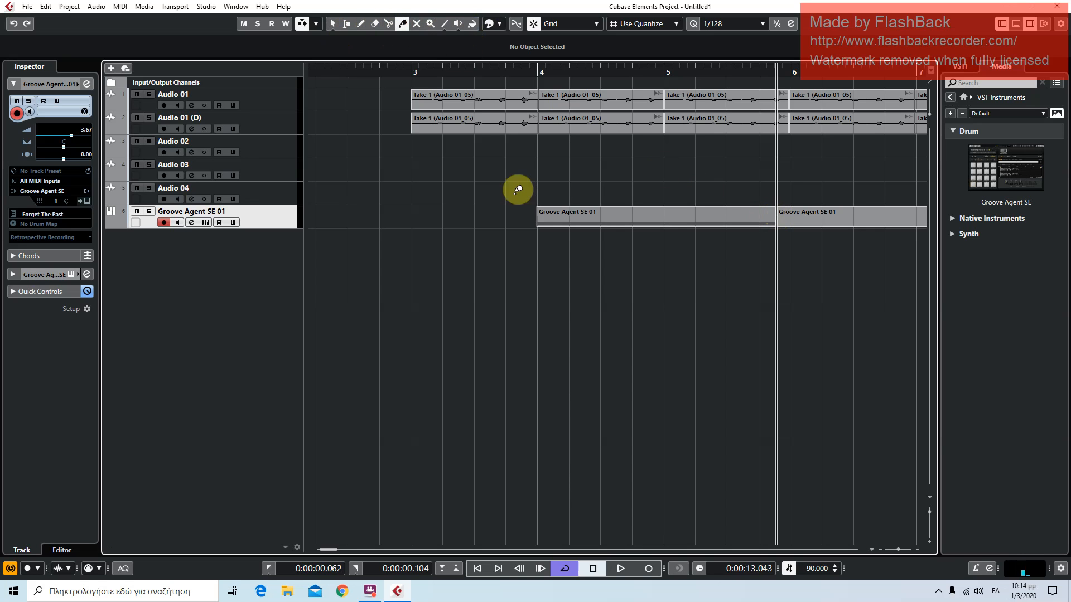
{"action": "left_click", "coordinate": [374, 23]}
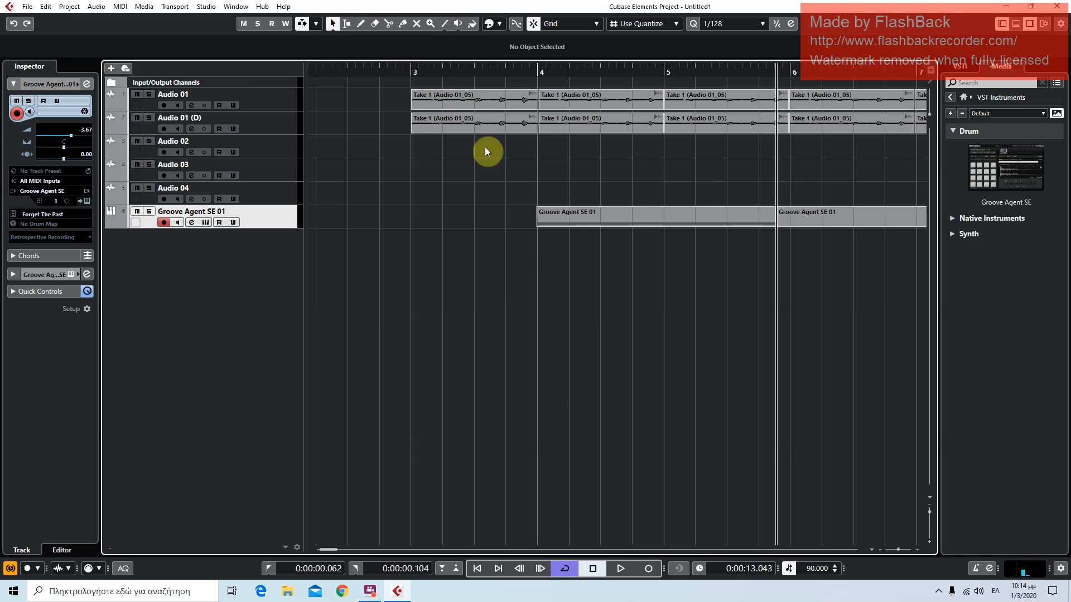
{"action": "left_click", "coordinate": [389, 24]}
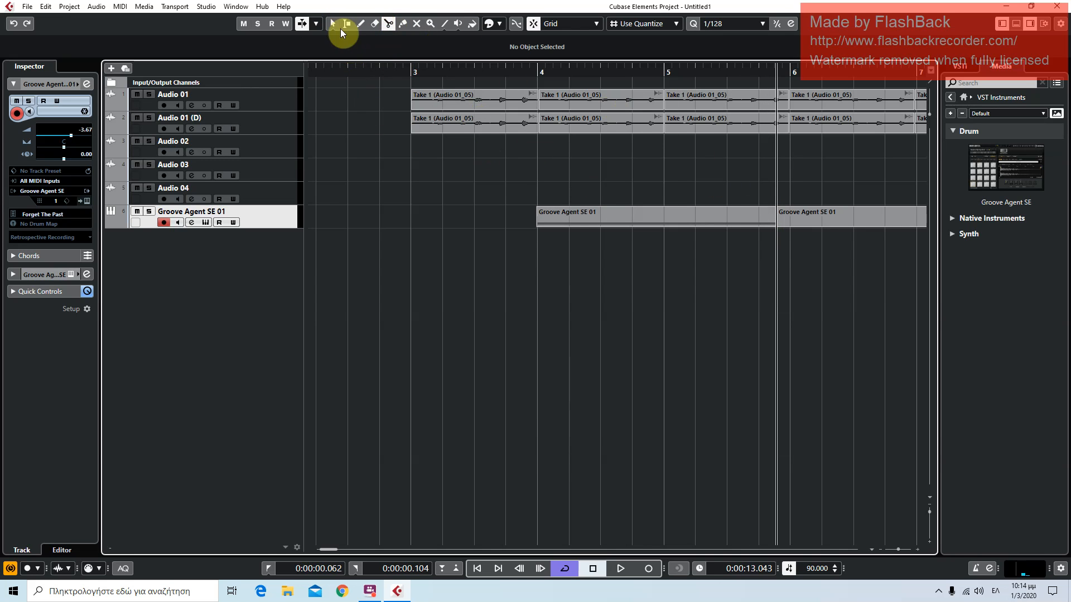
Delete the drum clip piece after the split at 5.4.3.30 and duplicate the remaining short piece directly after itself
{"action": "left_click", "coordinate": [794, 213]}
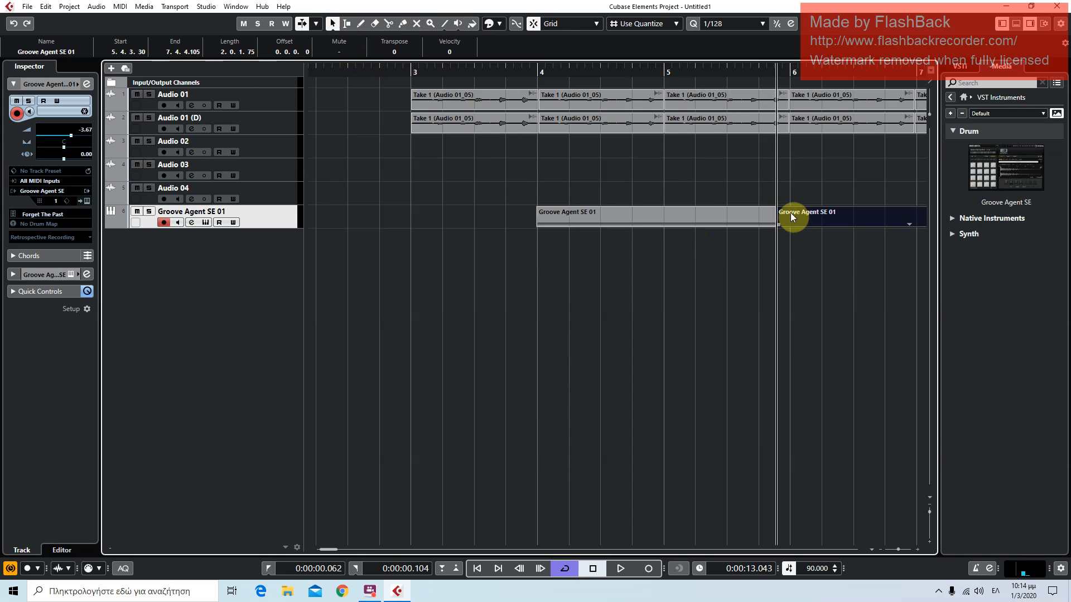
{"action": "key", "text": "Delete"}
{"action": "left_click", "coordinate": [710, 221]}
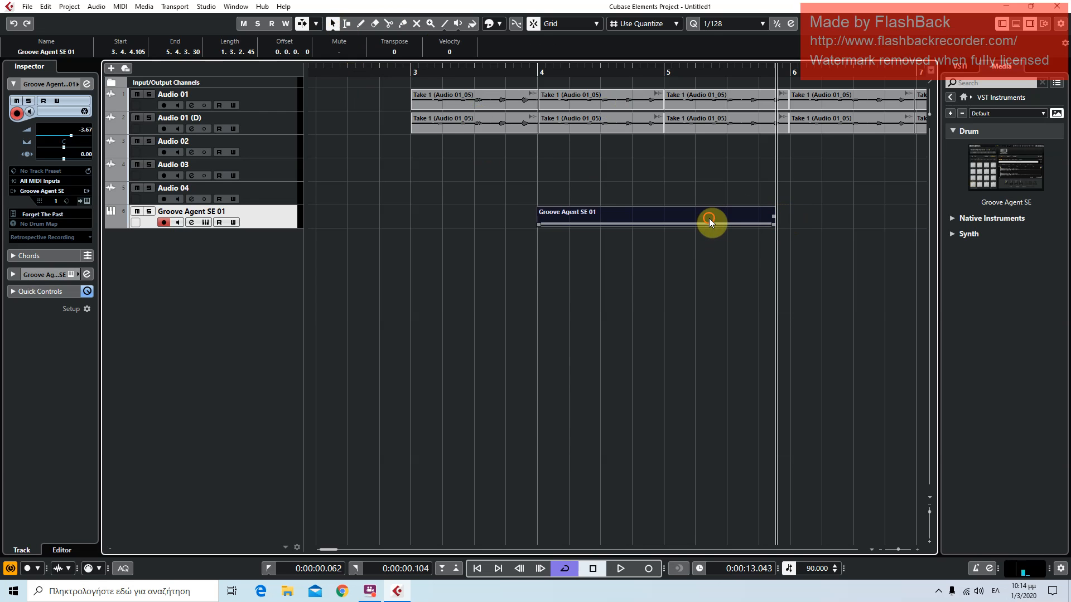
{"action": "key", "text": "ctrl+d"}
{"action": "key", "text": "space"}
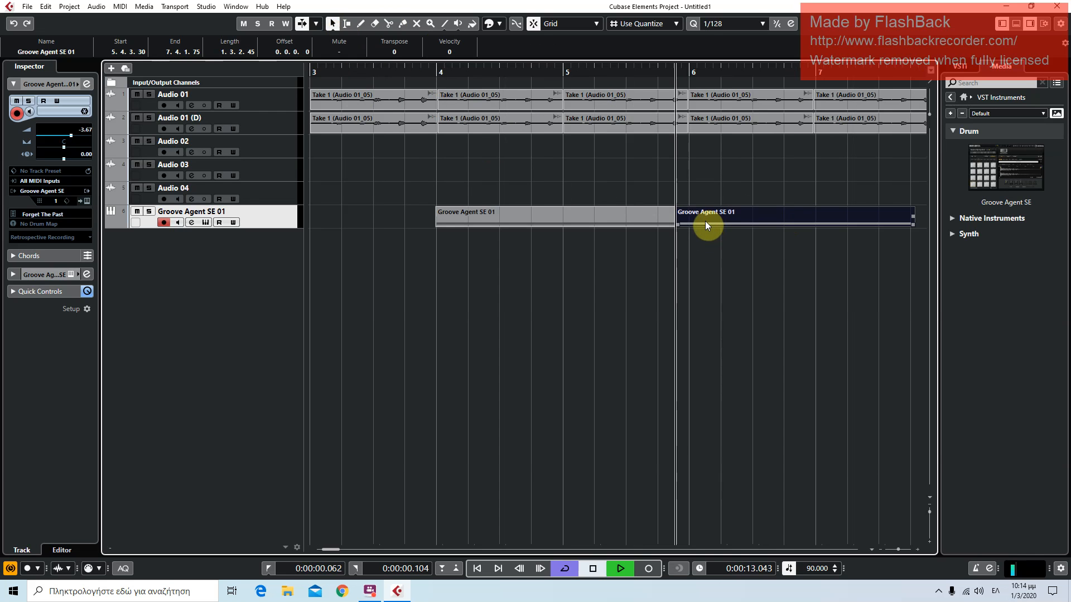
Delete the two longer drum clips that begin around bars 8 and 12
{"action": "left_click_drag", "start_coordinate": [898, 549], "coordinate": [895, 550]}
{"action": "left_click", "coordinate": [704, 219]}
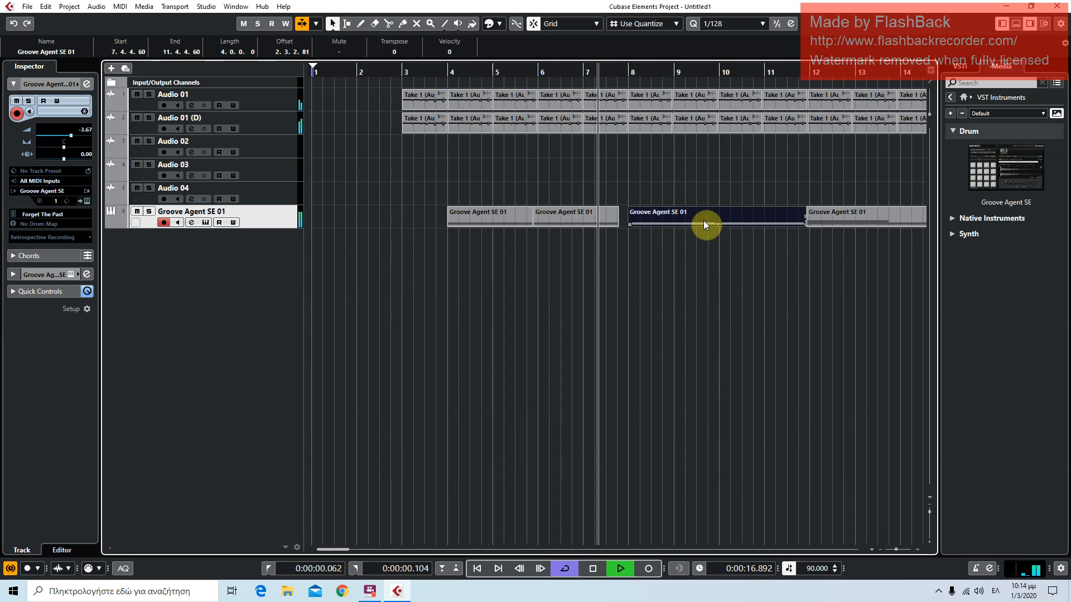
{"action": "key", "text": "Delete"}
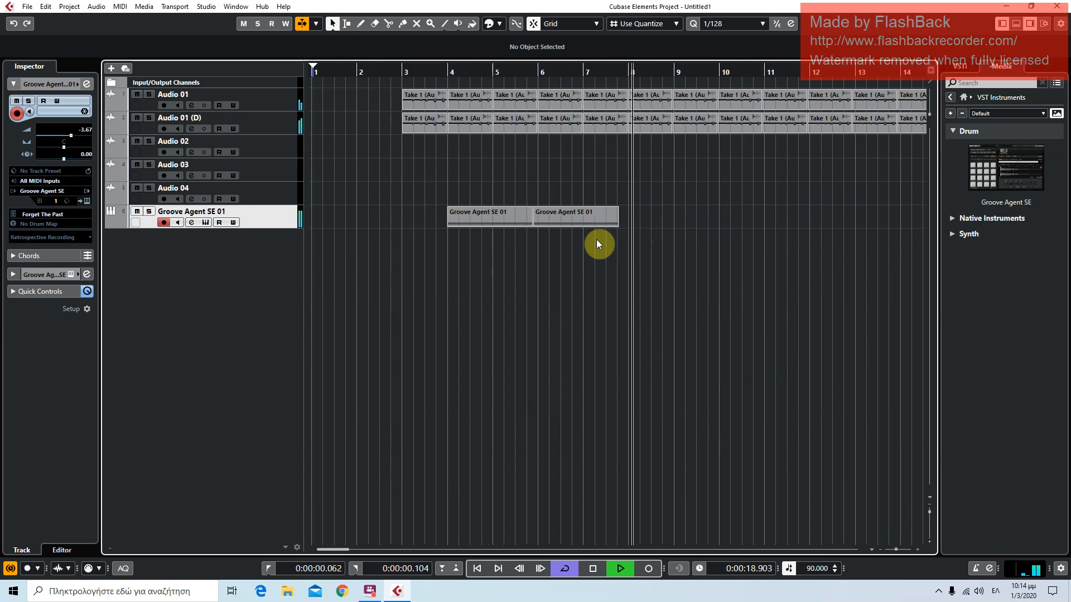
Duplicate the second short drum clip seven times in a row and replay from about bar 11
{"action": "left_click", "coordinate": [593, 221]}
{"action": "left_click", "coordinate": [426, 71]}
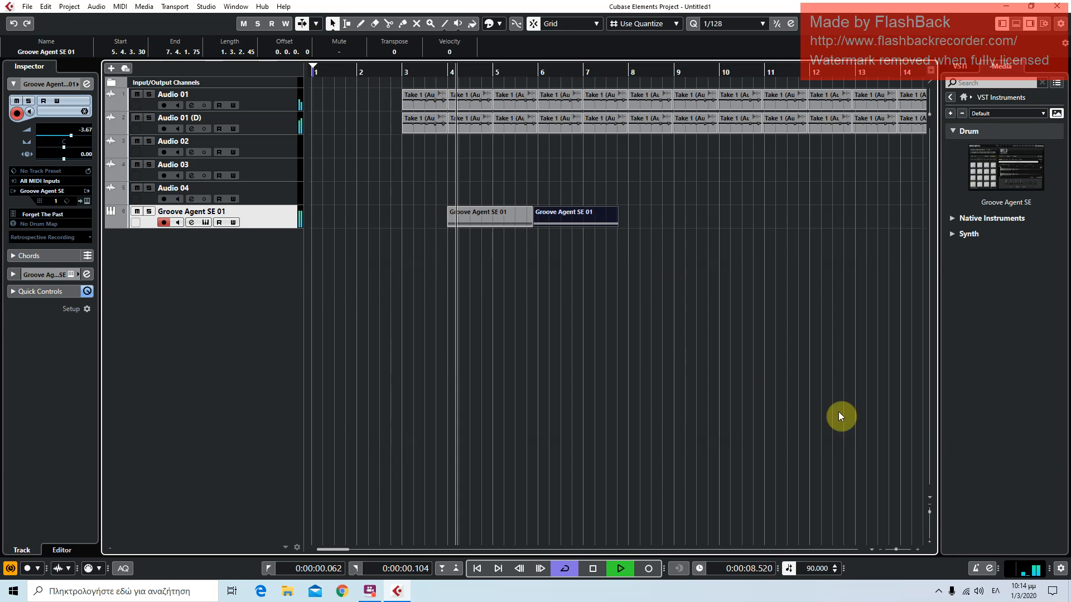
{"action": "left_click_drag", "start_coordinate": [895, 547], "coordinate": [898, 548]}
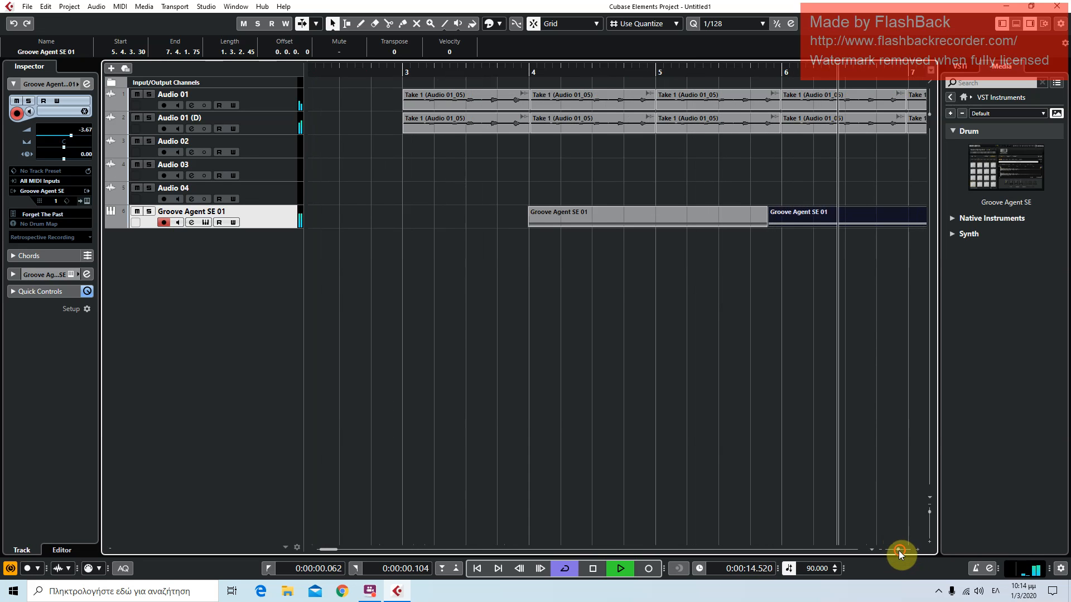
{"action": "left_click_drag", "start_coordinate": [899, 550], "coordinate": [890, 549]}
{"action": "key", "text": "ctrl+d"}
{"action": "key", "text": "ctrl+d"}
{"action": "key", "text": "ctrl+d"}
{"action": "key", "text": "ctrl+d"}
{"action": "key", "text": "ctrl+d"}
{"action": "key", "text": "ctrl+d"}
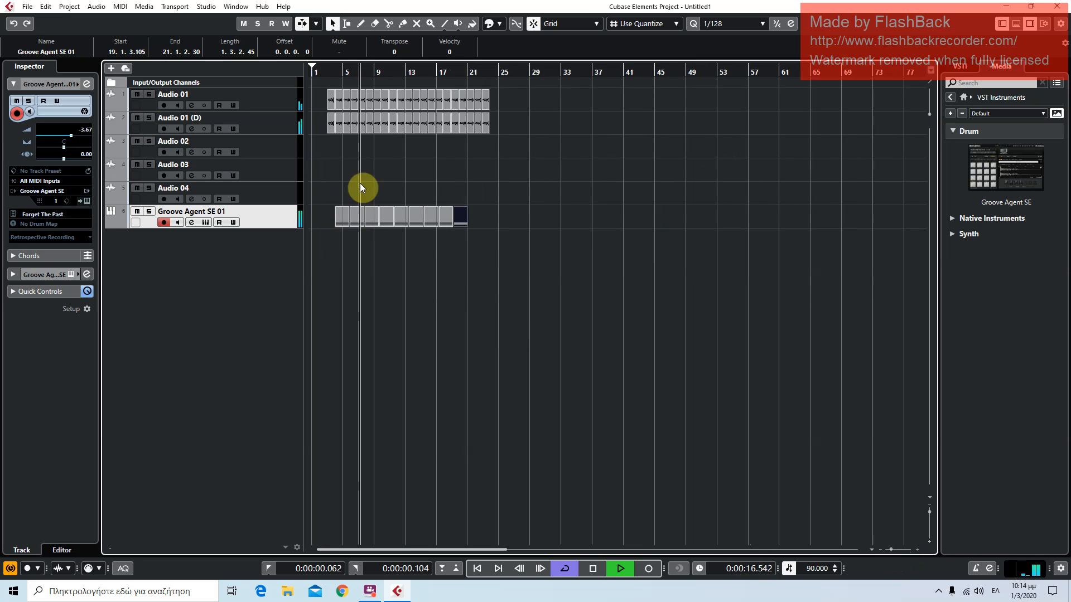
{"action": "left_click", "coordinate": [395, 70]}
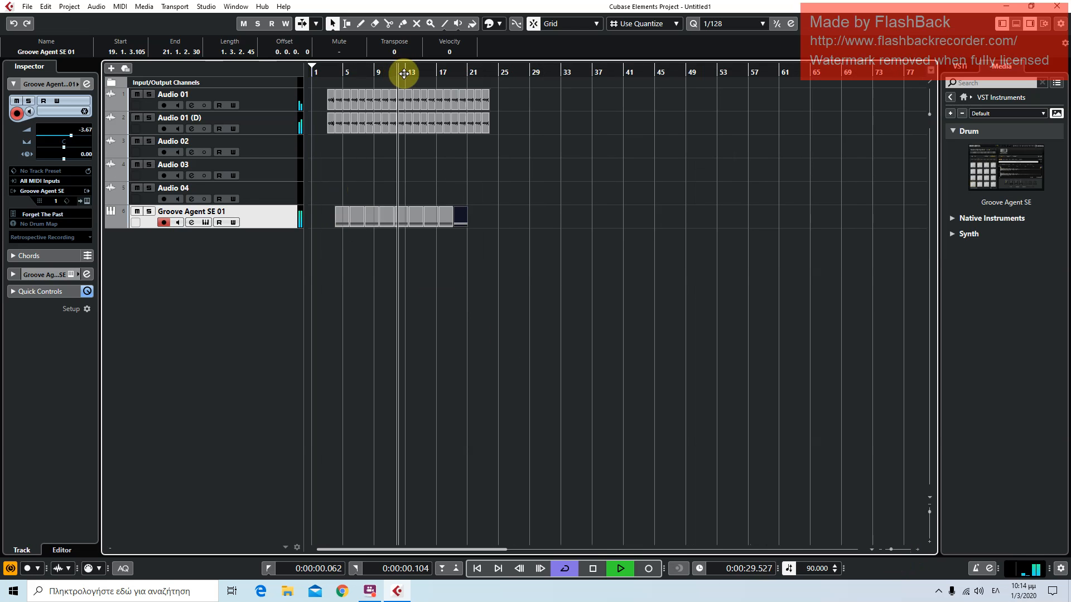
Replay from about bar 4 and extend the start of the second short drum clip back to 5.4.2.60
{"action": "left_click_drag", "start_coordinate": [892, 551], "coordinate": [895, 550]}
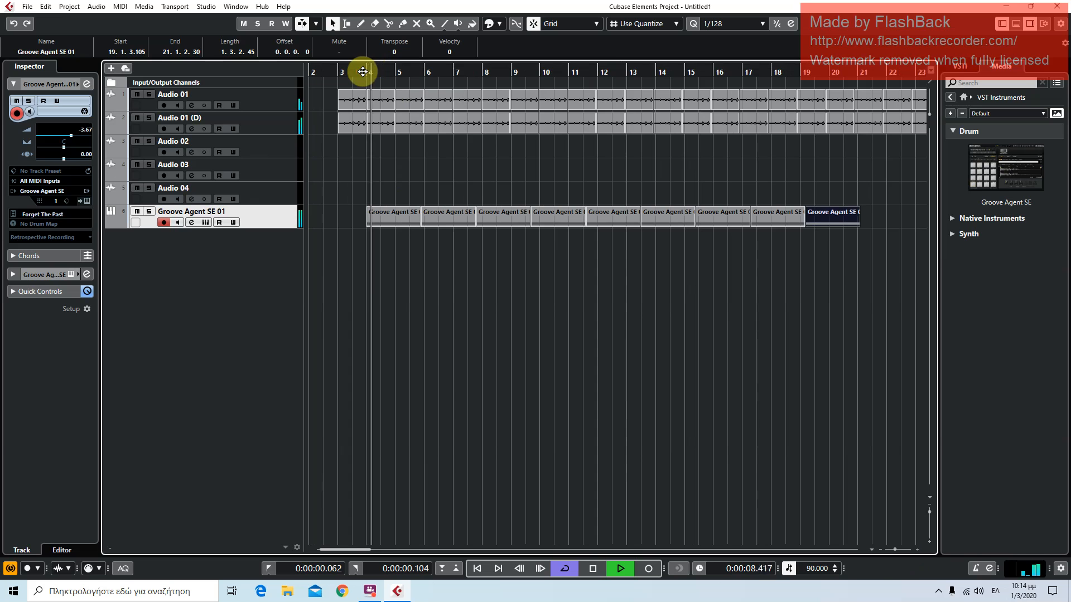
{"action": "left_click_drag", "start_coordinate": [422, 224], "coordinate": [419, 224]}
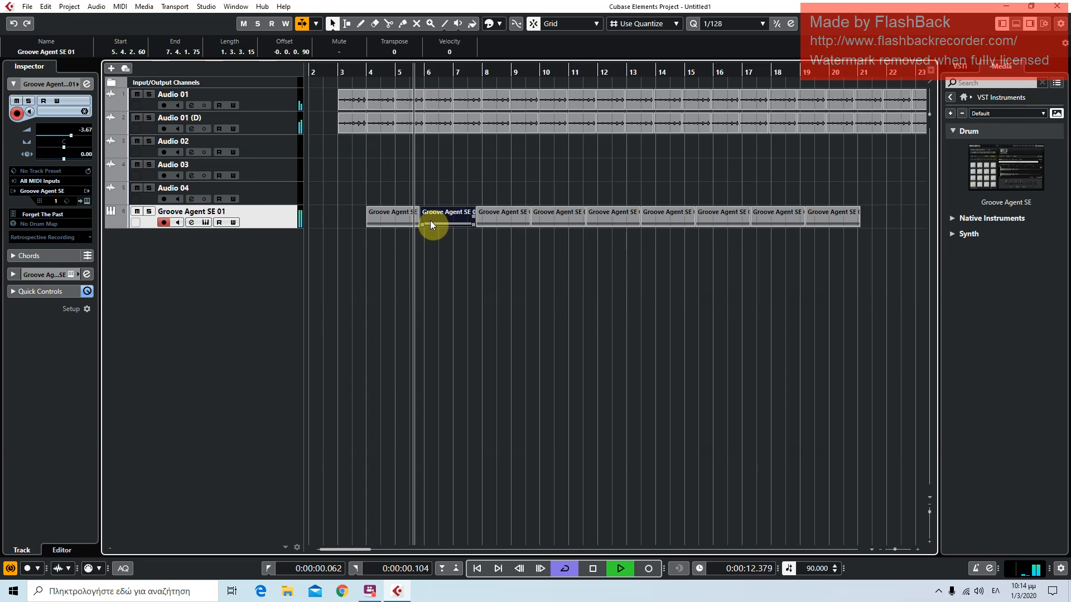
Delete every drum clip after the first one on the Groove Agent SE 01 track
{"action": "key", "text": "Delete"}
{"action": "key", "text": "Delete"}
{"action": "key", "text": "Delete"}
{"action": "key", "text": "Delete"}
{"action": "key", "text": "Delete"}
{"action": "key", "text": "Delete"}
{"action": "key", "text": "Delete"}
{"action": "key", "text": "Delete"}
Duplicate the remaining first drum clip nine times in a row, ending at 22.3.1.15, and clear the selection
{"action": "left_click", "coordinate": [395, 224]}
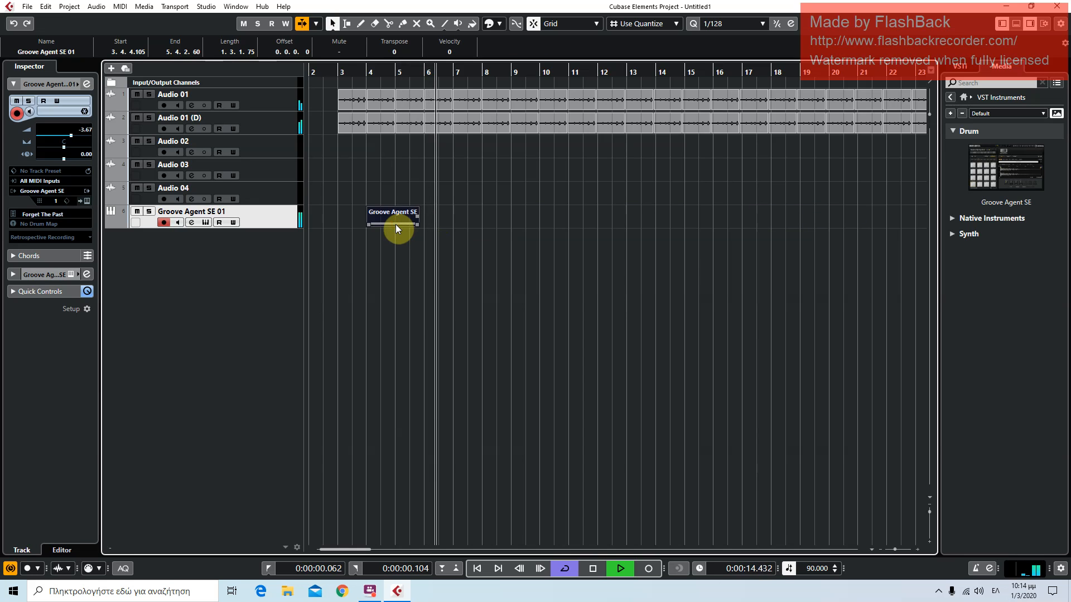
{"action": "key", "text": "ctrl+d"}
{"action": "key", "text": "ctrl+d"}
{"action": "key", "text": "ctrl+d"}
{"action": "key", "text": "ctrl+d"}
{"action": "key", "text": "ctrl+d"}
{"action": "key", "text": "ctrl+d"}
{"action": "key", "text": "ctrl+d"}
{"action": "key", "text": "ctrl+d"}
{"action": "key", "text": "ctrl+d"}
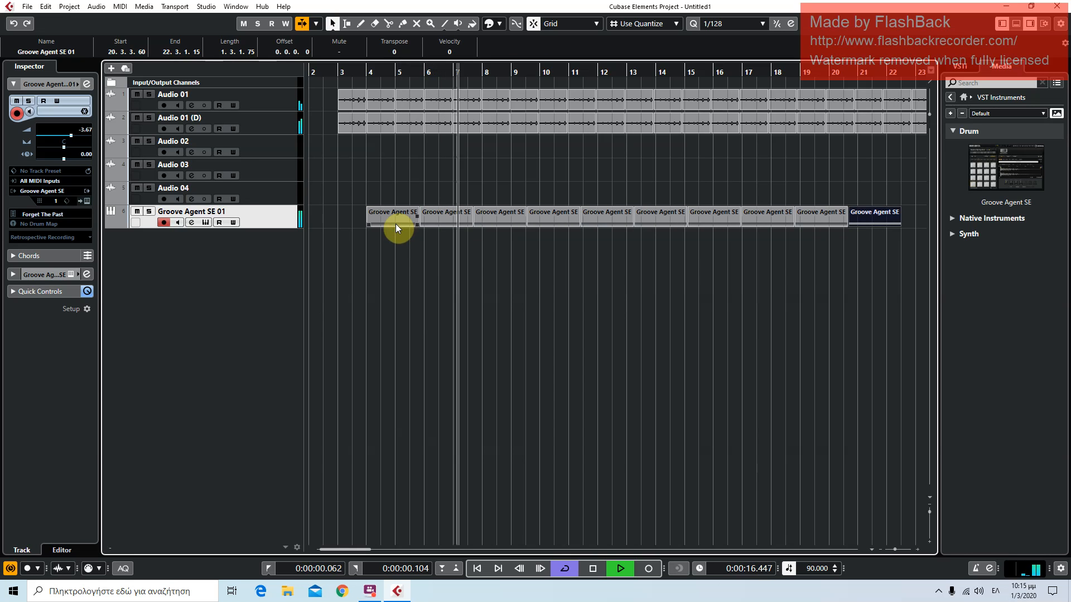
{"action": "left_click", "coordinate": [483, 280]}
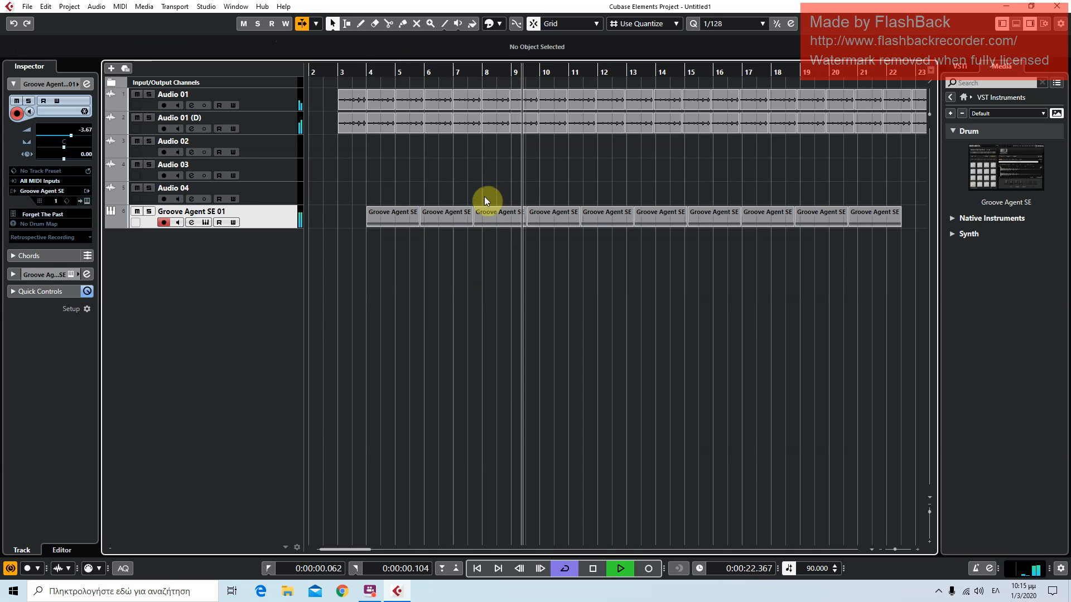
Move the fifth drum clip to start at 11.2.2.60 and replay from about bar 11
{"action": "left_click", "coordinate": [557, 220]}
{"action": "left_click_drag", "start_coordinate": [557, 219], "coordinate": [592, 220]}
{"action": "left_click", "coordinate": [567, 74]}
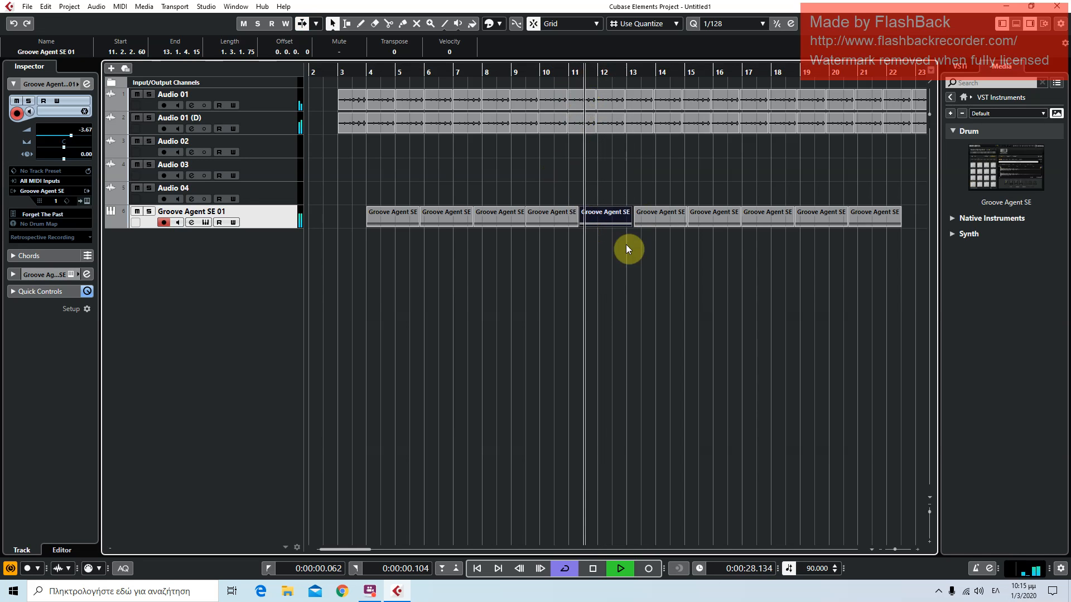
Replay from shortly before bar 4 and move the second drum clip to start at about bar 6
{"action": "left_click_drag", "start_coordinate": [893, 548], "coordinate": [897, 549]}
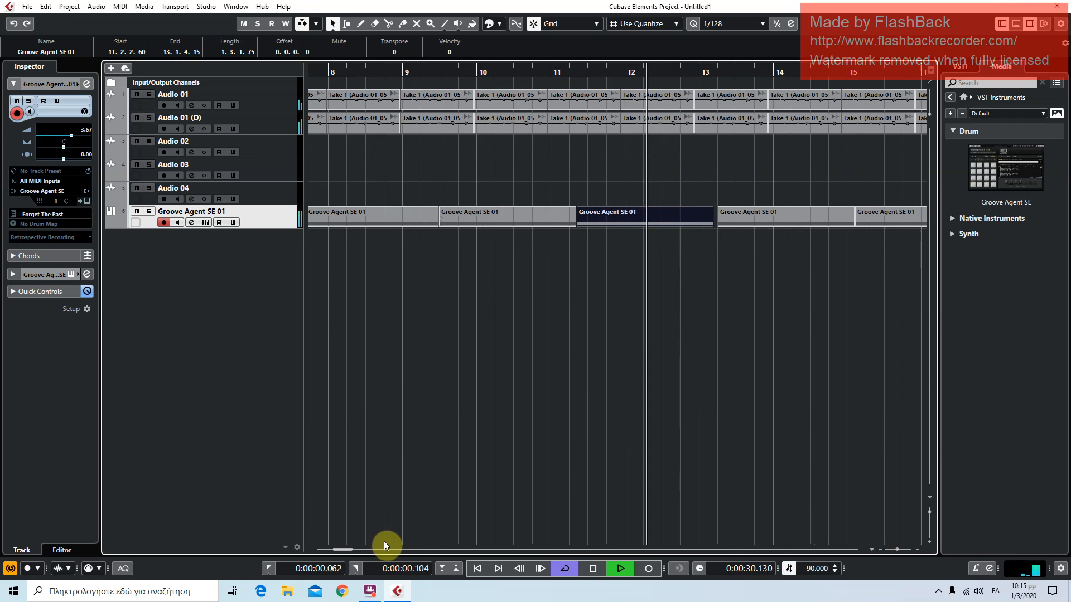
{"action": "left_click_drag", "start_coordinate": [343, 549], "coordinate": [328, 549]}
{"action": "left_click", "coordinate": [459, 68]}
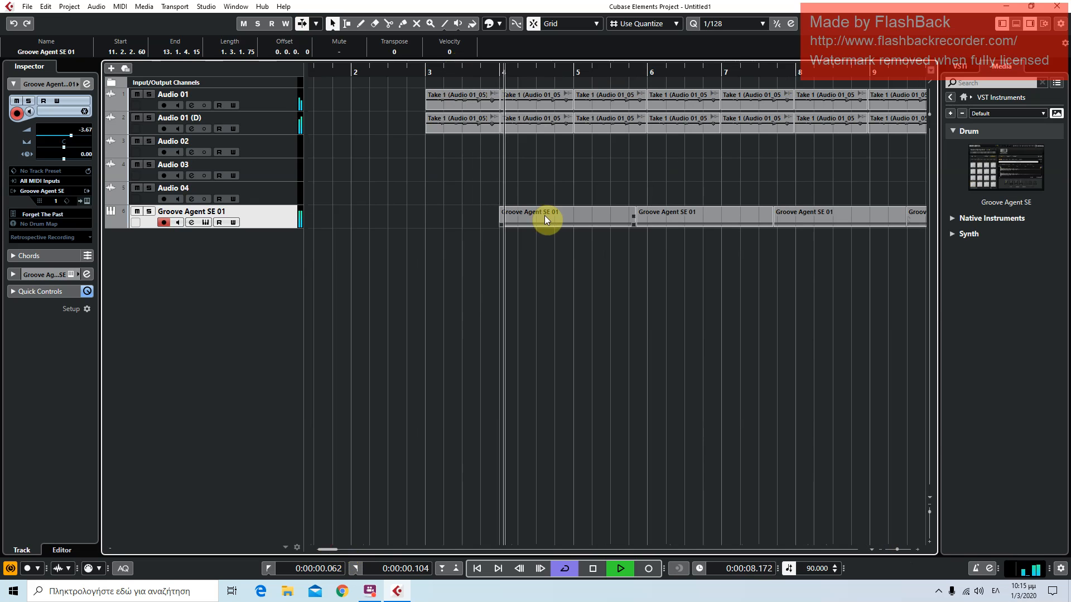
{"action": "left_click_drag", "start_coordinate": [640, 220], "coordinate": [653, 220]}
{"action": "left_click", "coordinate": [787, 226]}
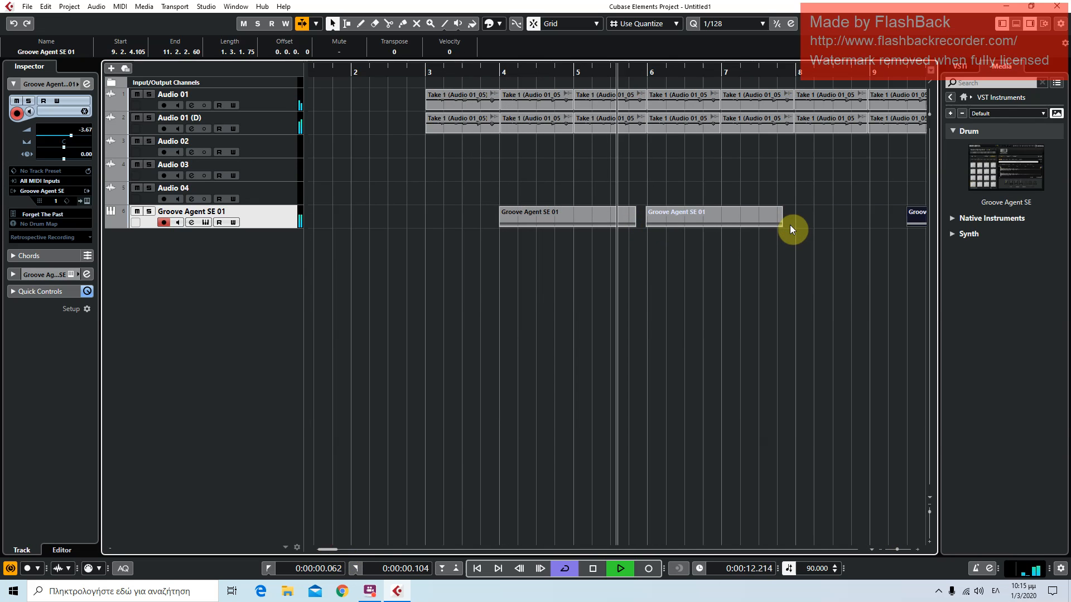
{"action": "left_click_drag", "start_coordinate": [791, 225], "coordinate": [717, 219]}
Move the third drum clip to 7.4.4.105 and the fourth to 10.1.1.0, replaying from about bar 9 to check the timing
{"action": "left_click", "coordinate": [918, 219]}
{"action": "left_click_drag", "start_coordinate": [886, 220], "coordinate": [807, 223]}
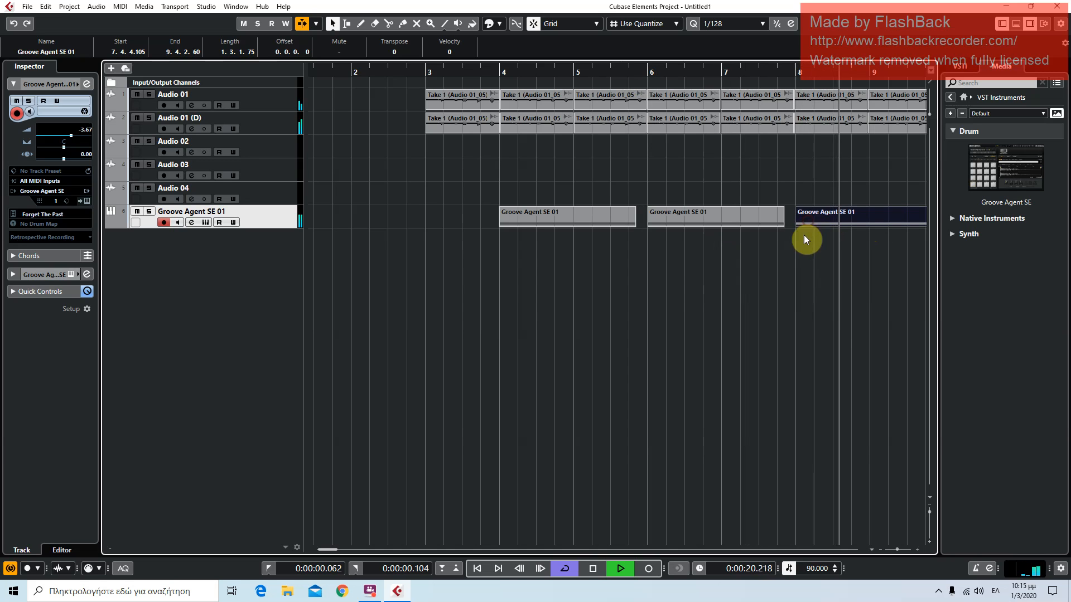
{"action": "left_click_drag", "start_coordinate": [894, 549], "coordinate": [896, 549]}
{"action": "left_click_drag", "start_coordinate": [741, 215], "coordinate": [664, 214]}
{"action": "left_click", "coordinate": [594, 71]}
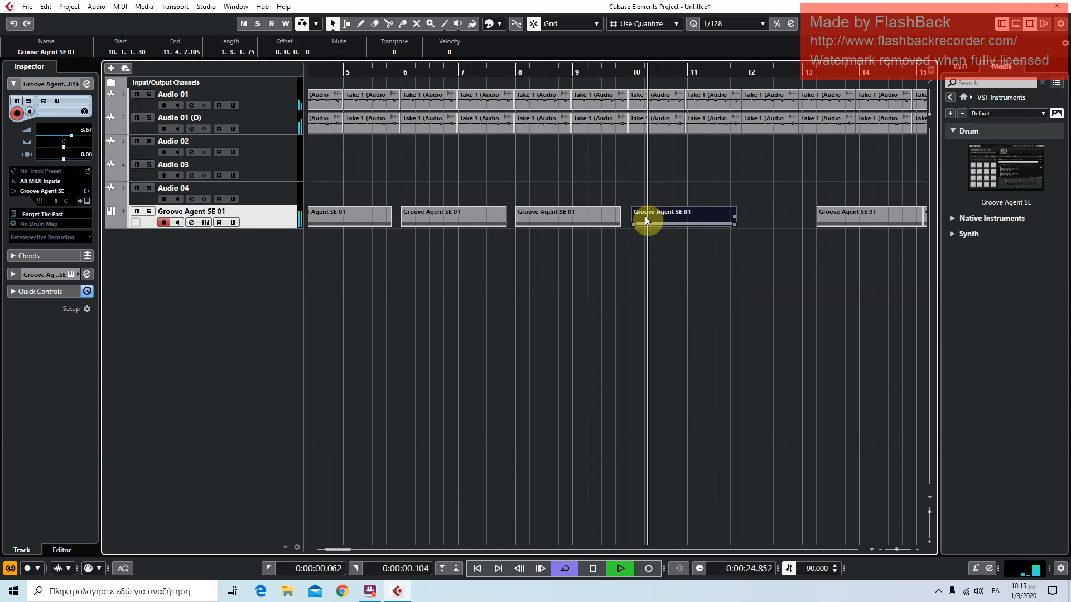
{"action": "left_click_drag", "start_coordinate": [657, 222], "coordinate": [657, 222]}
{"action": "left_click", "coordinate": [553, 73]}
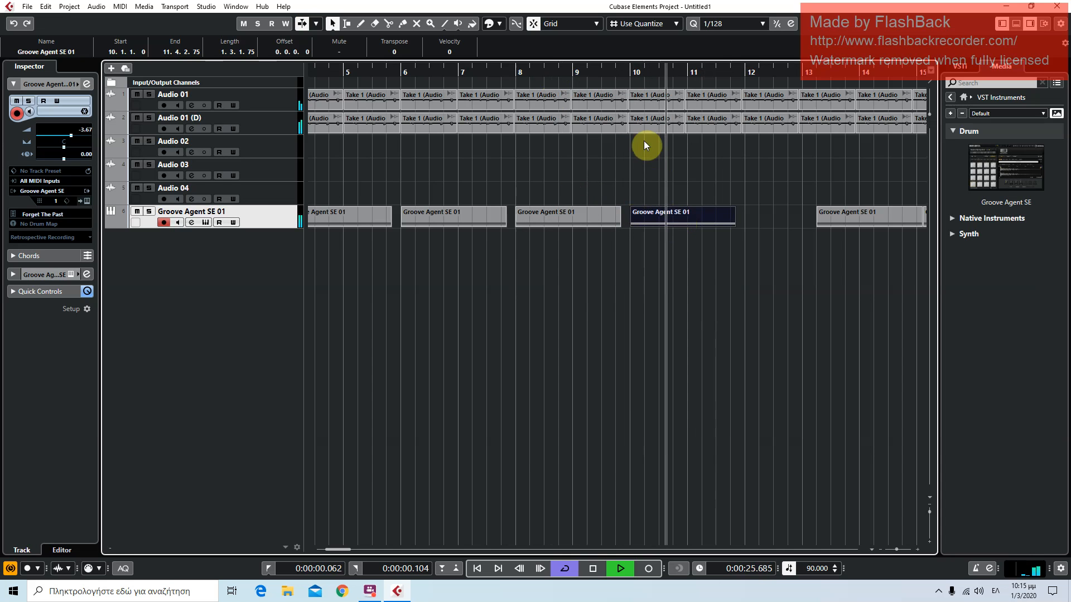
Stop playback and delete all audio clips after the first one on Audio 01 and Audio 01 (D)
{"action": "left_click_drag", "start_coordinate": [897, 549], "coordinate": [890, 549]}
{"action": "key", "text": "space"}
{"action": "left_click_drag", "start_coordinate": [469, 105], "coordinate": [330, 130]}
{"action": "key", "text": "Delete"}
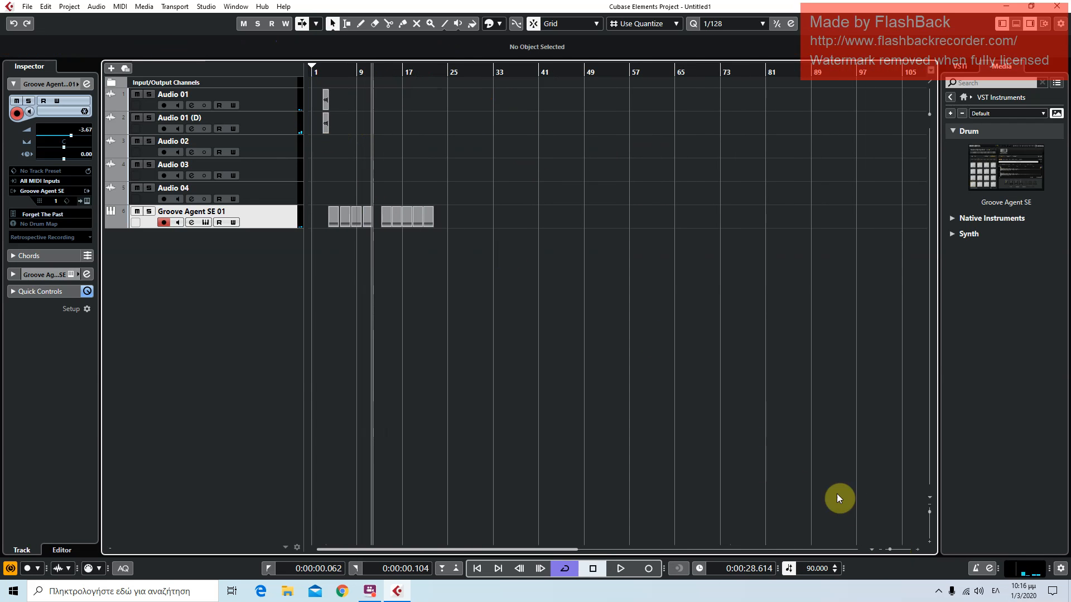
Trim the ends of the two remaining audio clips to 4.1.1.0 so each is exactly one bar long
{"action": "left_click_drag", "start_coordinate": [891, 549], "coordinate": [896, 550]}
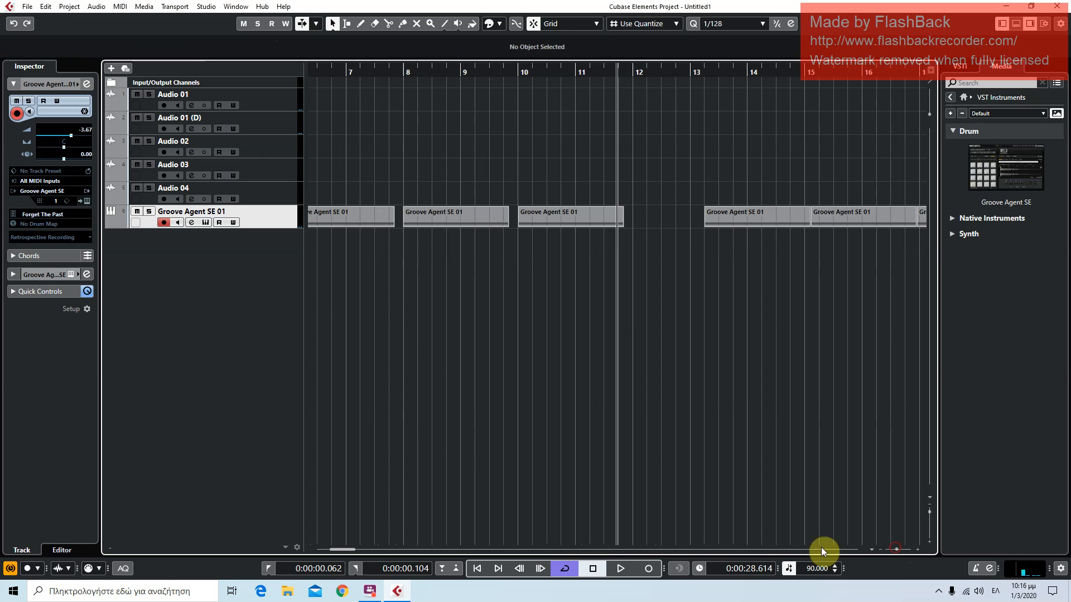
{"action": "left_click_drag", "start_coordinate": [352, 549], "coordinate": [334, 550]}
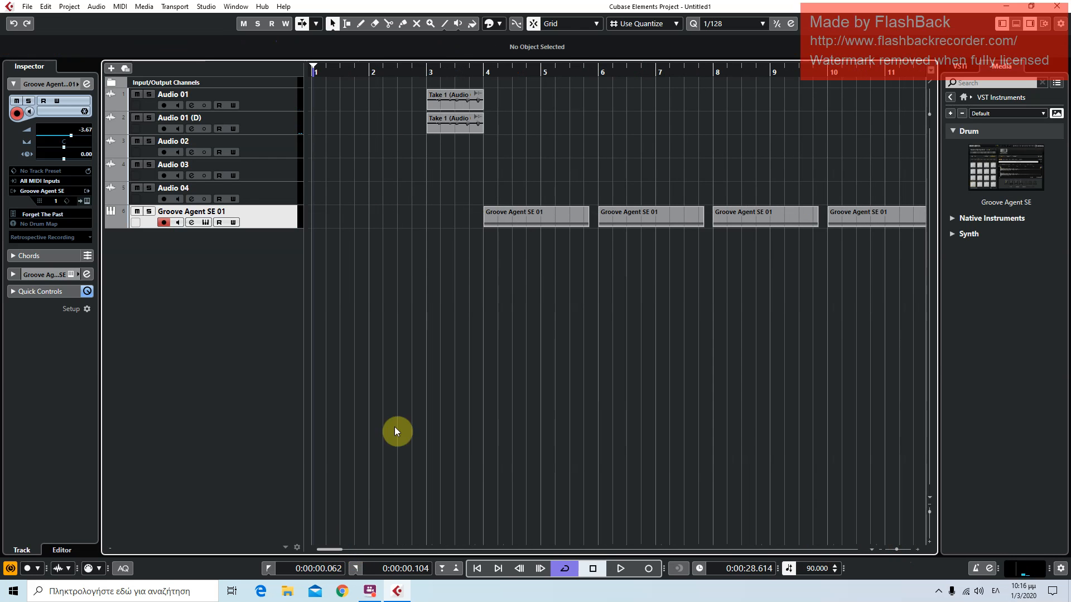
{"action": "left_click_drag", "start_coordinate": [460, 135], "coordinate": [460, 134]}
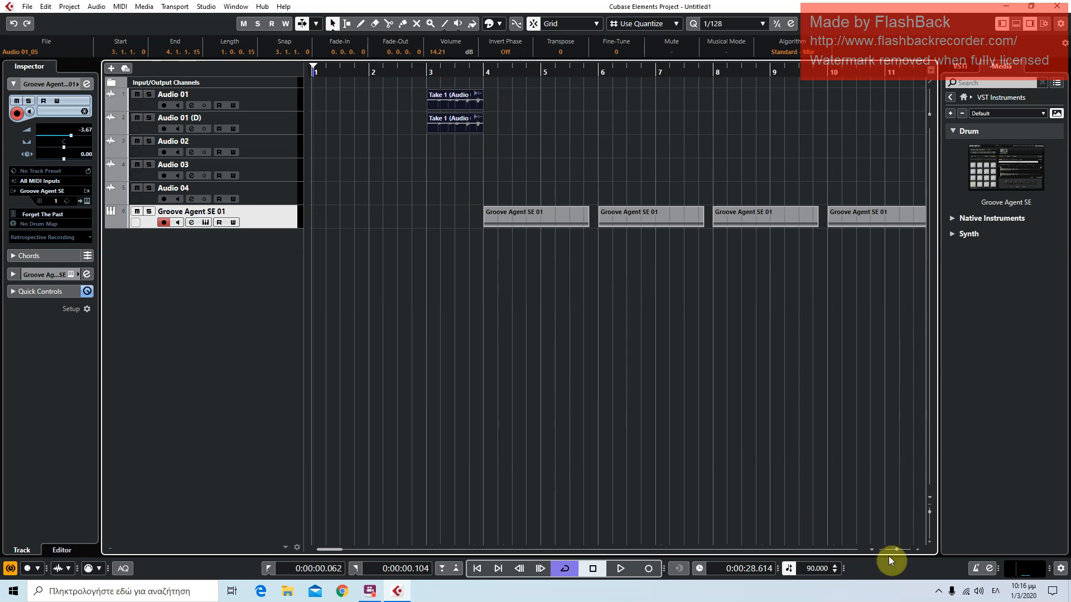
{"action": "left_click_drag", "start_coordinate": [895, 549], "coordinate": [902, 547]}
{"action": "left_click_drag", "start_coordinate": [344, 548], "coordinate": [336, 548]}
{"action": "left_click_drag", "start_coordinate": [901, 130], "coordinate": [892, 136]}
{"action": "left_click", "coordinate": [792, 186]}
{"action": "mouse_move", "coordinate": [791, 115]}
{"action": "left_mouse_down"}
{"action": "mouse_move", "coordinate": [786, 138]}
{"action": "mouse_move", "coordinate": [788, 94]}
{"action": "left_mouse_up"}
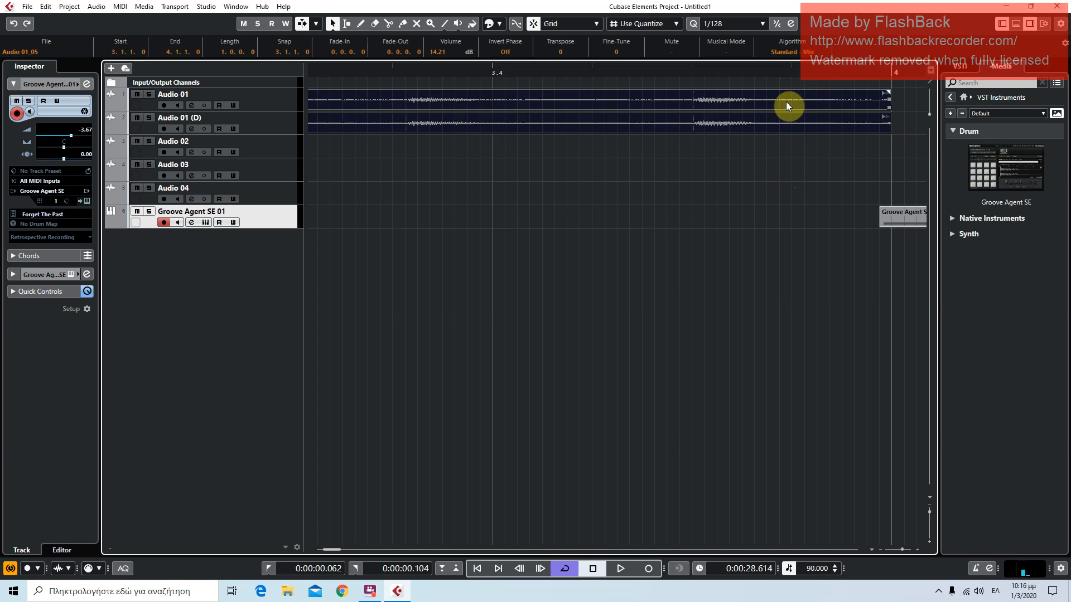
Duplicate both one-bar audio clips repeatedly until the last copies end at 35.1.1.0
{"action": "key", "text": "ctrl+d"}
{"action": "key", "text": "ctrl+d"}
{"action": "key", "text": "ctrl+d"}
{"action": "key", "text": "ctrl+d"}
{"action": "key", "text": "ctrl+d"}
{"action": "key", "text": "ctrl+d"}
{"action": "key", "text": "ctrl+d"}
{"action": "key", "text": "ctrl+d"}
{"action": "key", "text": "ctrl+d"}
{"action": "key", "text": "ctrl+d"}
{"action": "key", "text": "ctrl+d"}
{"action": "key", "text": "ctrl+d"}
{"action": "key", "text": "ctrl+d"}
{"action": "key", "text": "ctrl+d"}
{"action": "key", "text": "ctrl+d"}
{"action": "key", "text": "ctrl+d"}
{"action": "key", "text": "ctrl+d"}
{"action": "key", "text": "ctrl+d"}
{"action": "key", "text": "ctrl+d"}
{"action": "key", "text": "ctrl+d"}
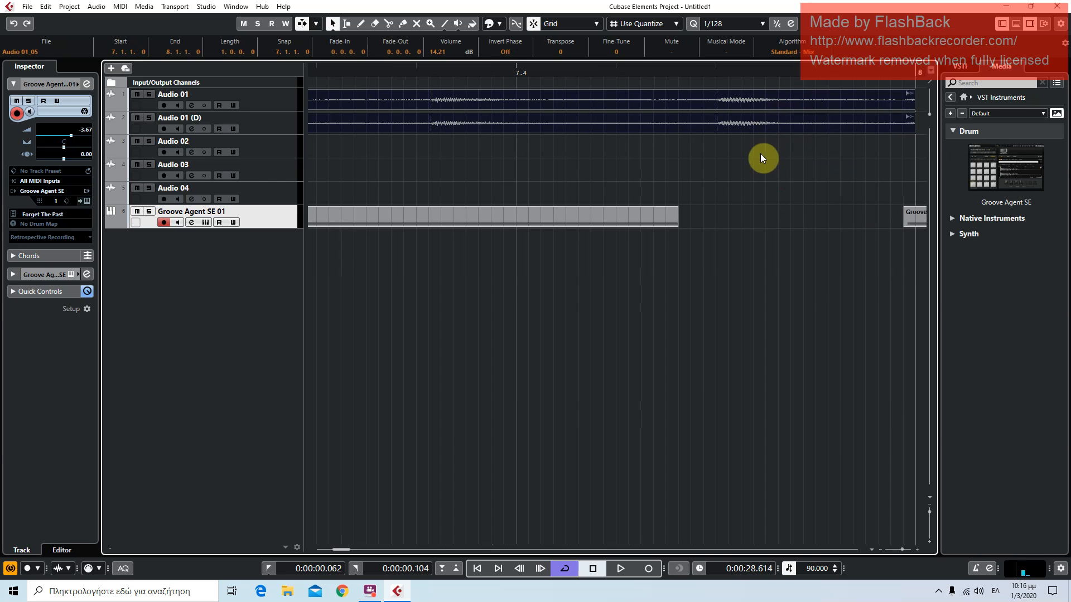
{"action": "left_click_drag", "start_coordinate": [899, 550], "coordinate": [887, 550]}
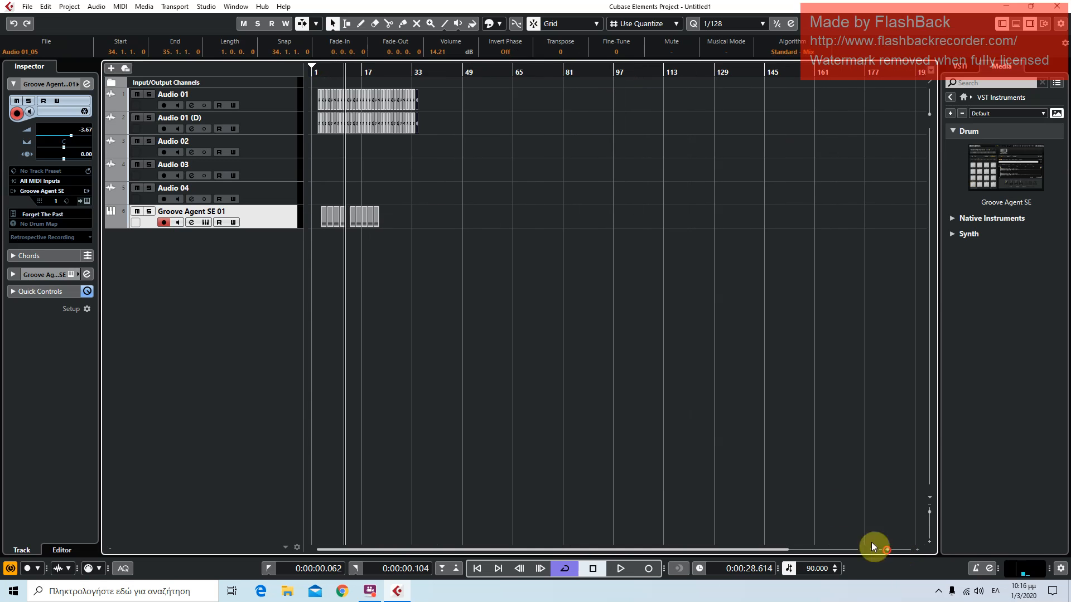
Play the arrangement from bar 1 to check the drum loop against the new audio copies
{"action": "left_click", "coordinate": [316, 75]}
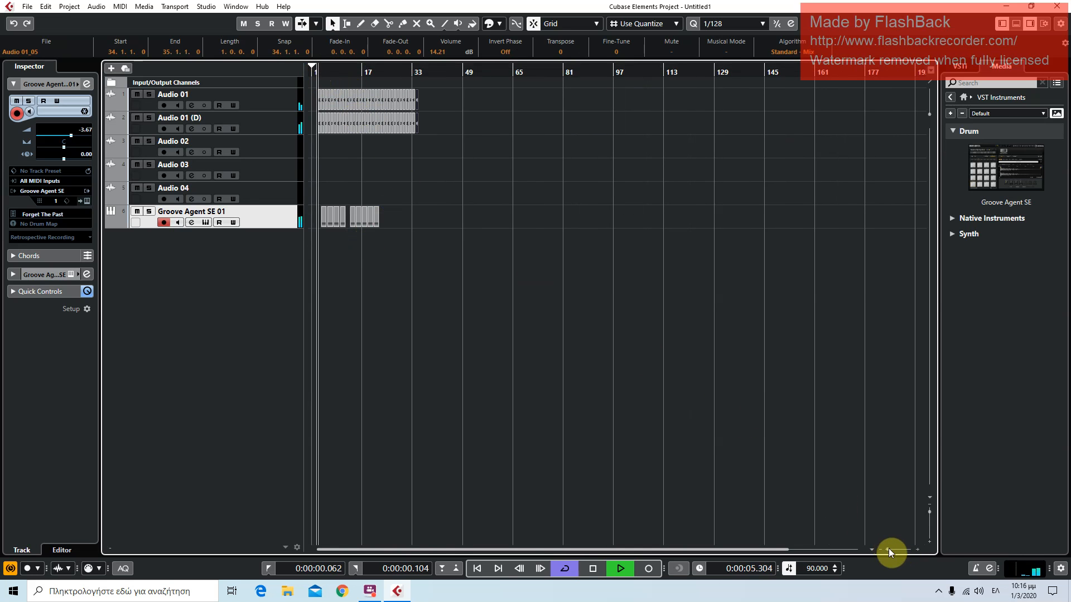
{"action": "left_click_drag", "start_coordinate": [888, 549], "coordinate": [893, 549]}
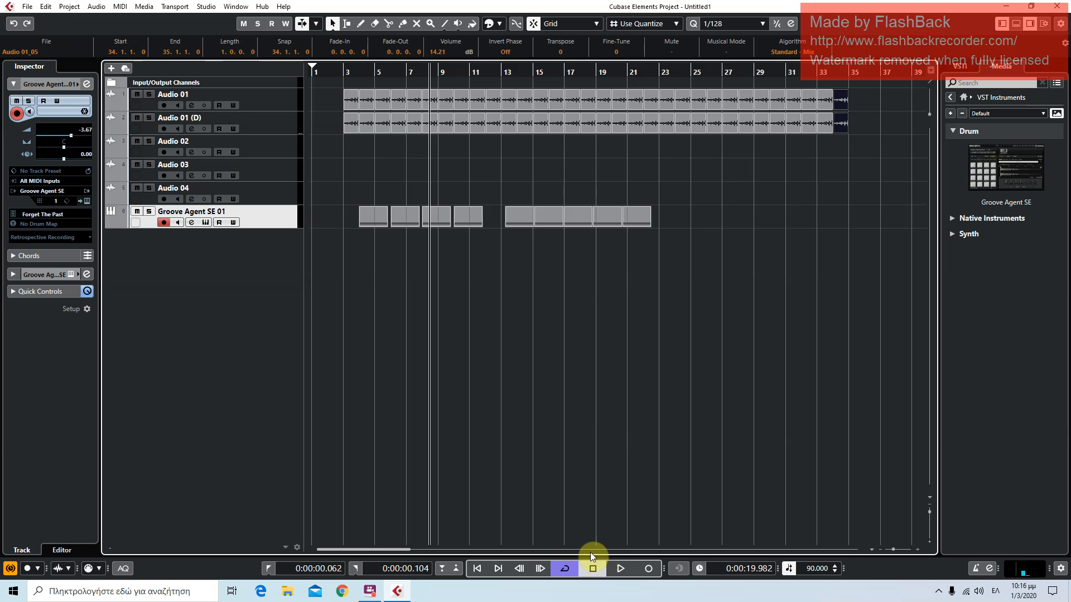
{"action": "left_click", "coordinate": [621, 569]}
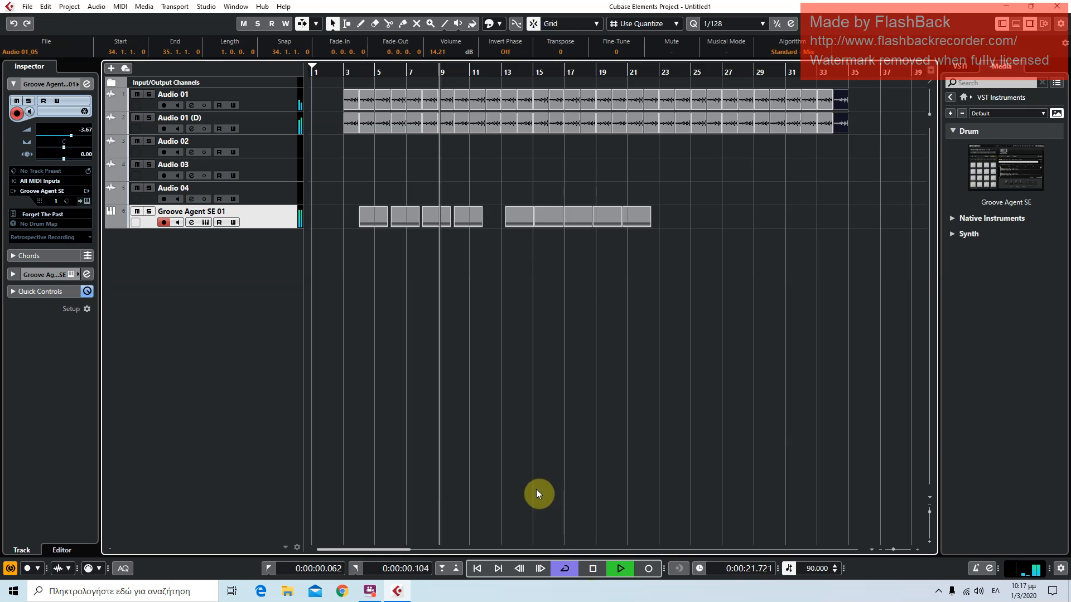
Delete the five drum clips that start at bar 13 and beyond
{"action": "left_click", "coordinate": [662, 445]}
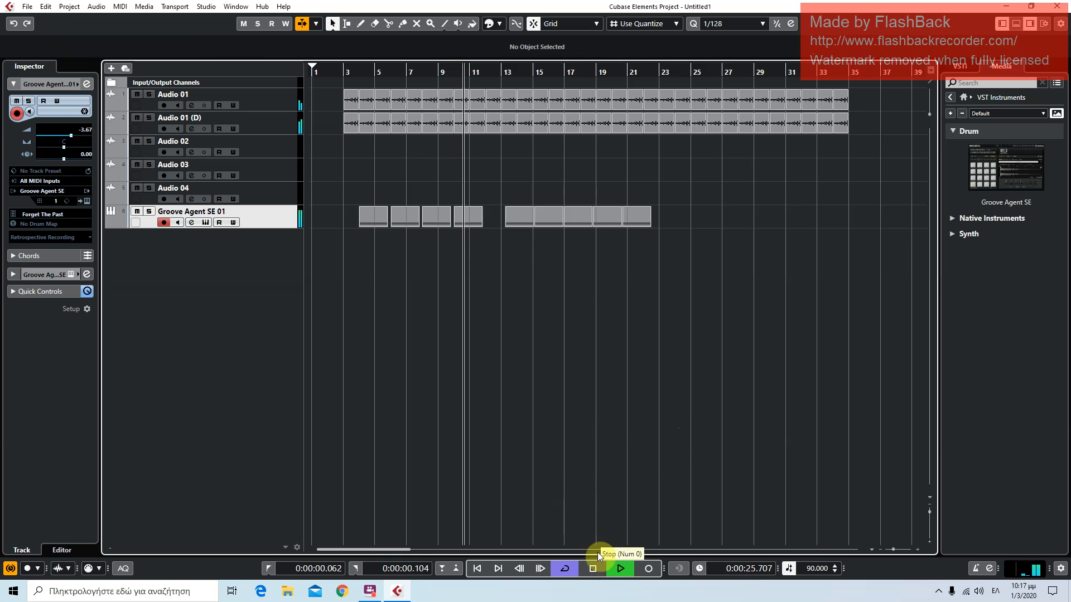
{"action": "left_click_drag", "start_coordinate": [665, 250], "coordinate": [445, 228]}
{"action": "left_click", "coordinate": [445, 227]}
{"action": "left_click_drag", "start_coordinate": [670, 220], "coordinate": [511, 230]}
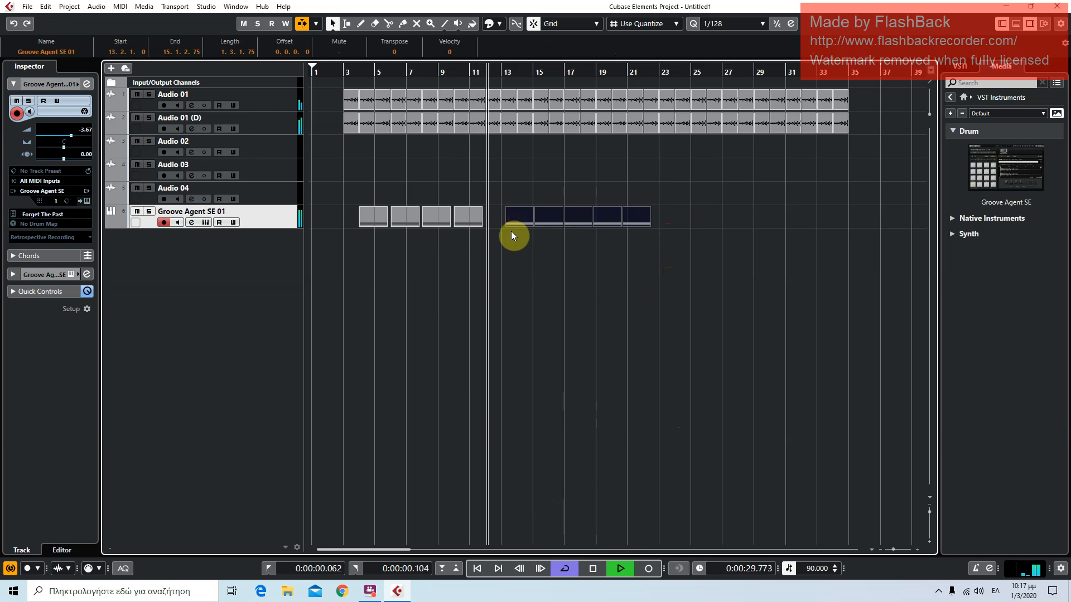
{"action": "key", "text": "Delete"}
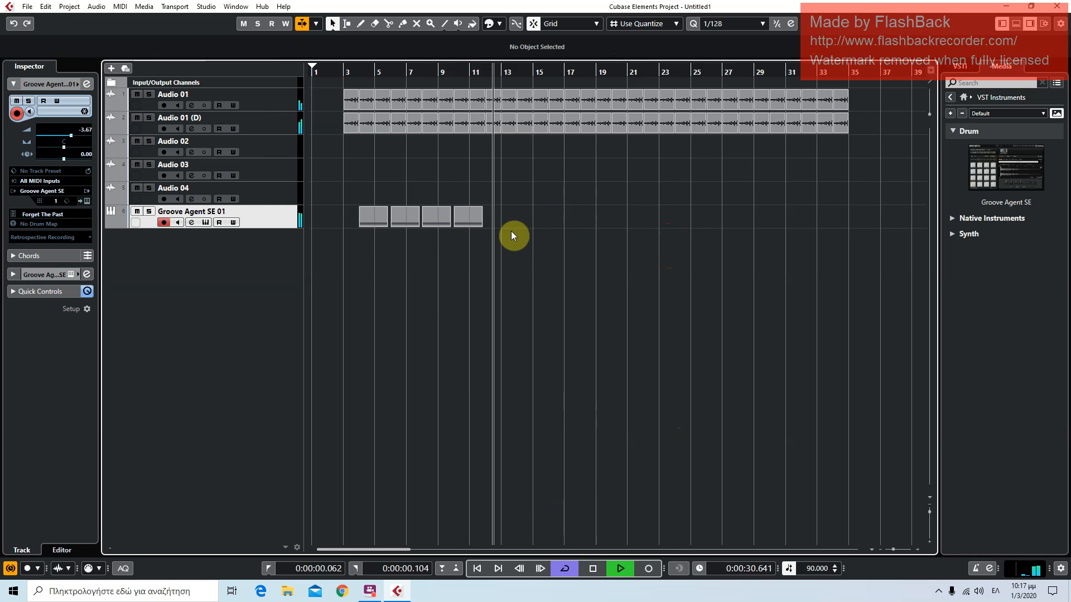
Copy the four remaining drum clips after themselves and align the copies to start at 11.4.4.75
{"action": "left_click", "coordinate": [381, 223]}
{"action": "left_click_drag", "start_coordinate": [382, 222], "coordinate": [502, 216]}
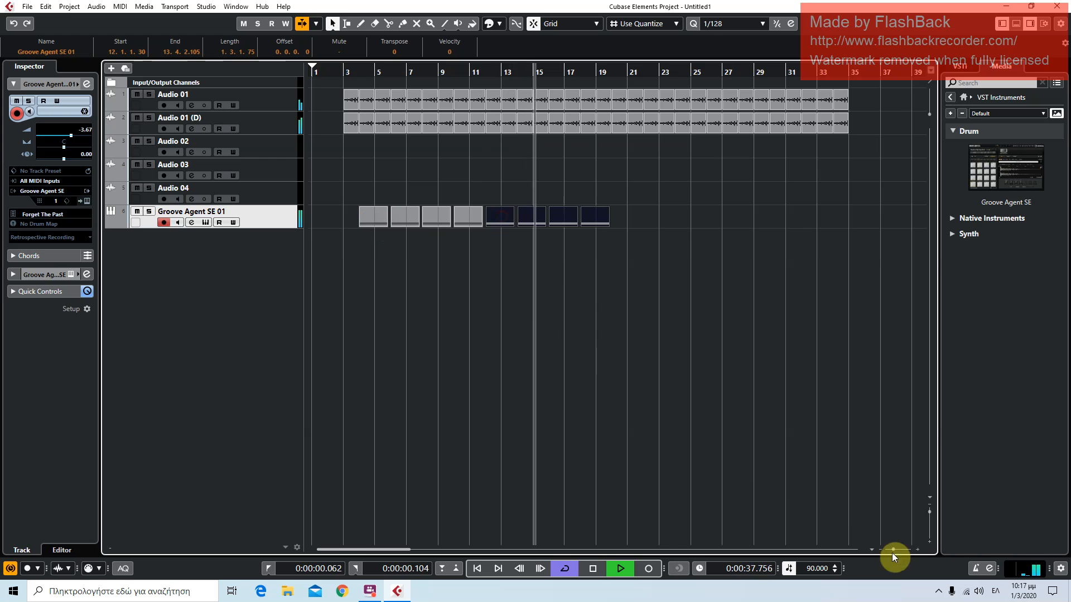
{"action": "left_click_drag", "start_coordinate": [894, 549], "coordinate": [897, 550]}
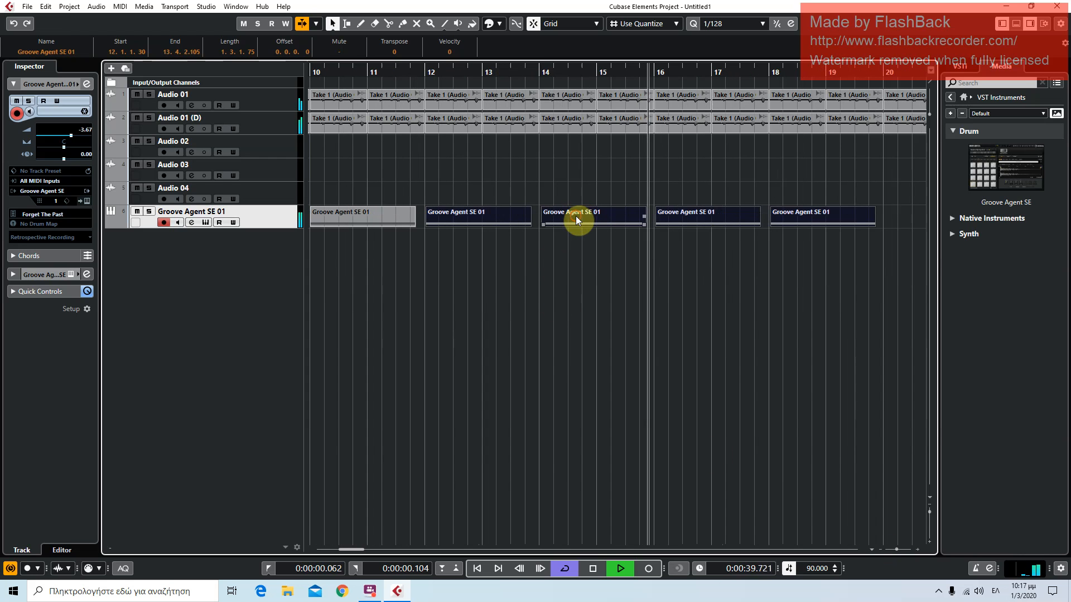
{"action": "left_click_drag", "start_coordinate": [575, 217], "coordinate": [573, 218]}
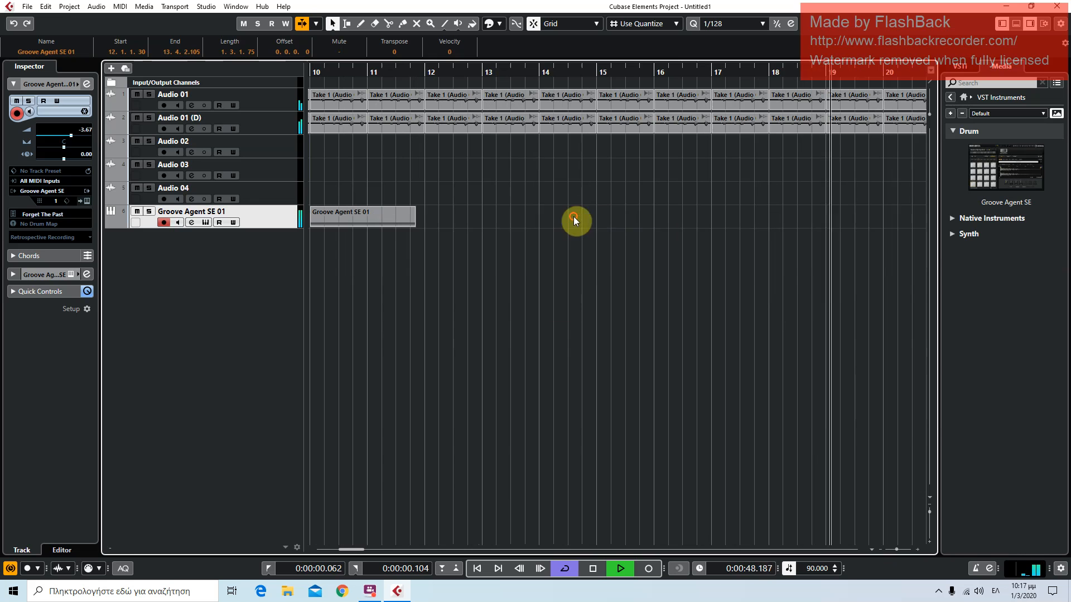
Stop playback, return to the project start and clear the clip selection
{"action": "left_click", "coordinate": [593, 568]}
{"action": "left_click", "coordinate": [478, 570]}
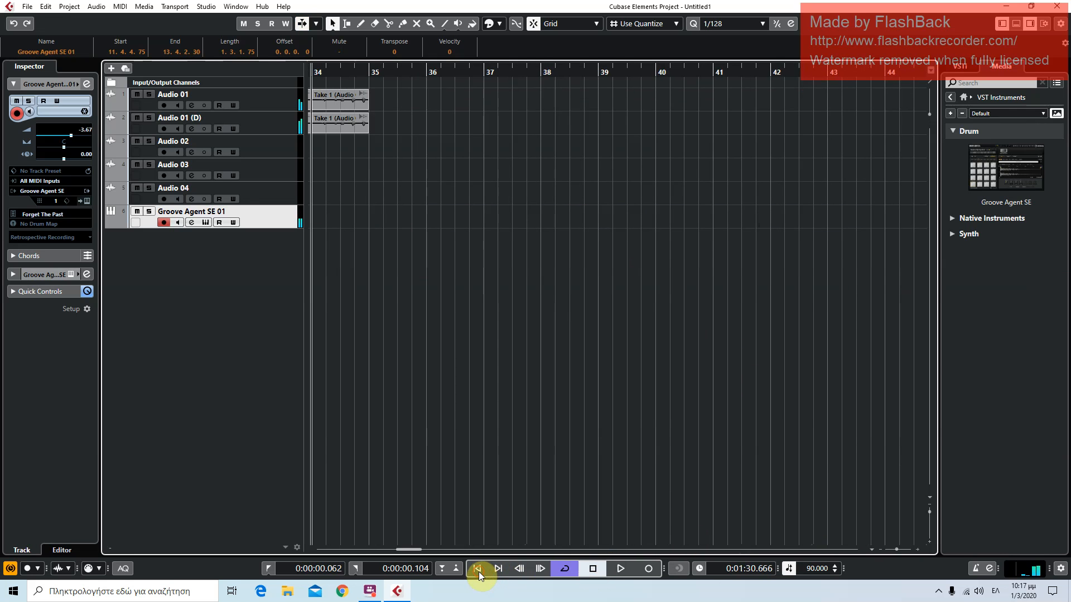
{"action": "left_click_drag", "start_coordinate": [896, 547], "coordinate": [891, 543]}
{"action": "left_click", "coordinate": [679, 379]}
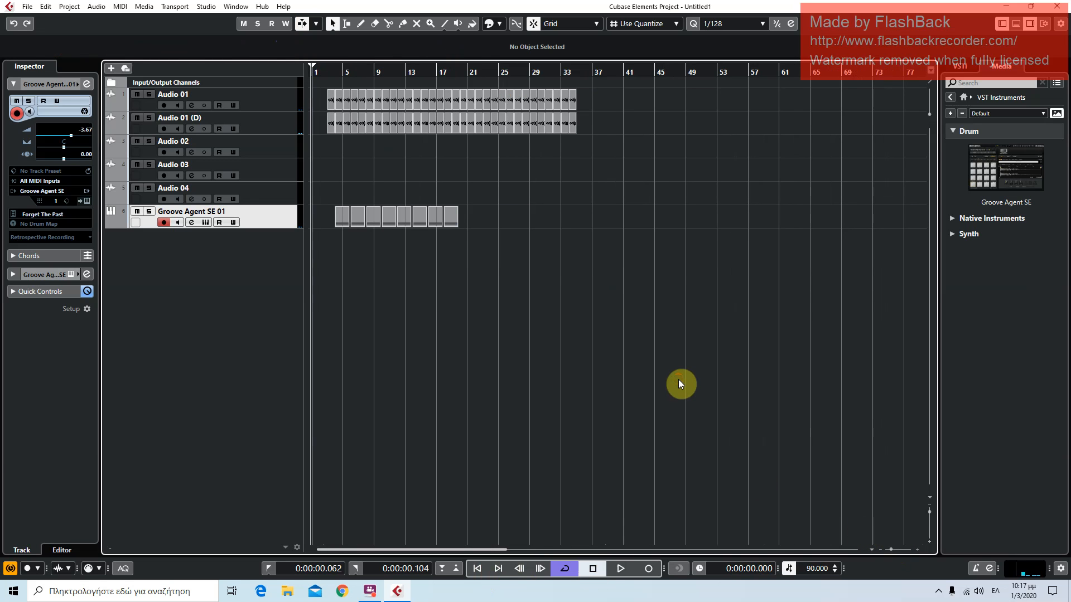
Browse the Drum and Native Instruments categories of the VST Instruments and return to the media overview
{"action": "left_click", "coordinate": [955, 104]}
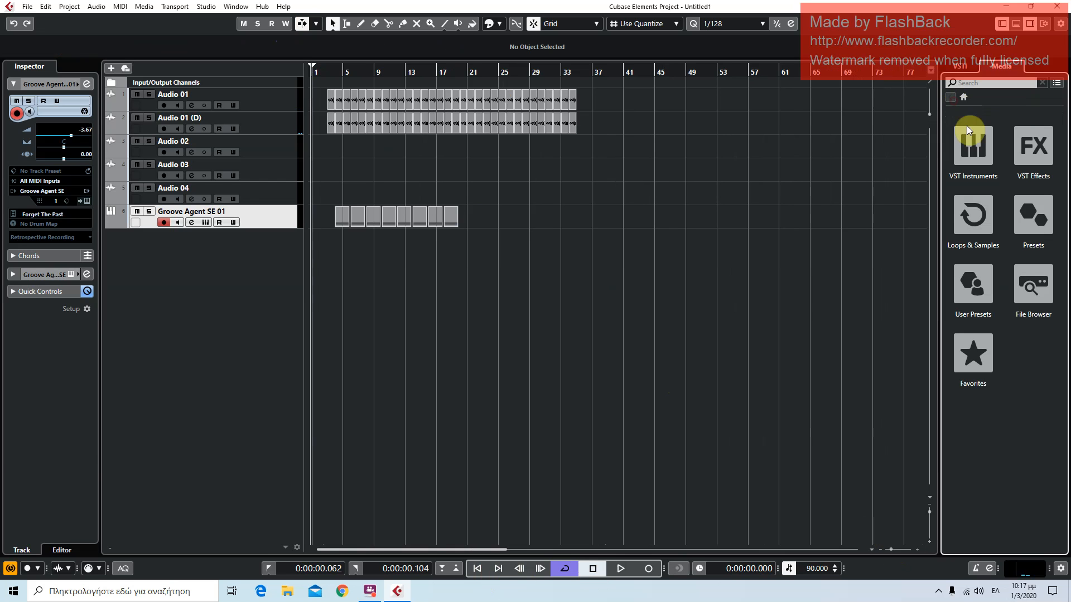
{"action": "left_click", "coordinate": [972, 146]}
{"action": "left_click", "coordinate": [977, 216]}
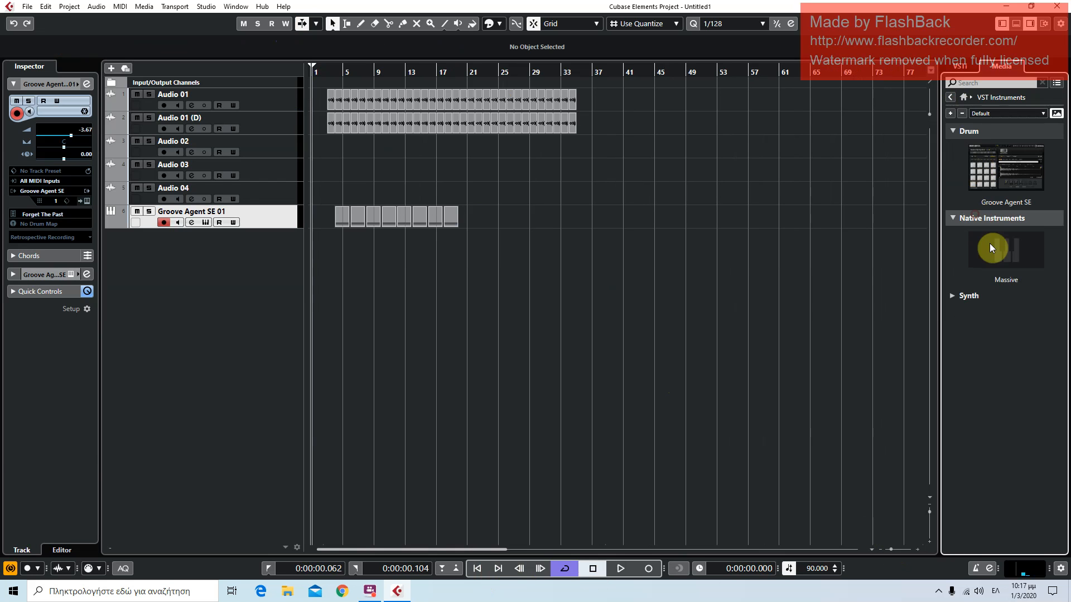
{"action": "left_click", "coordinate": [978, 220]}
{"action": "left_click", "coordinate": [955, 131]}
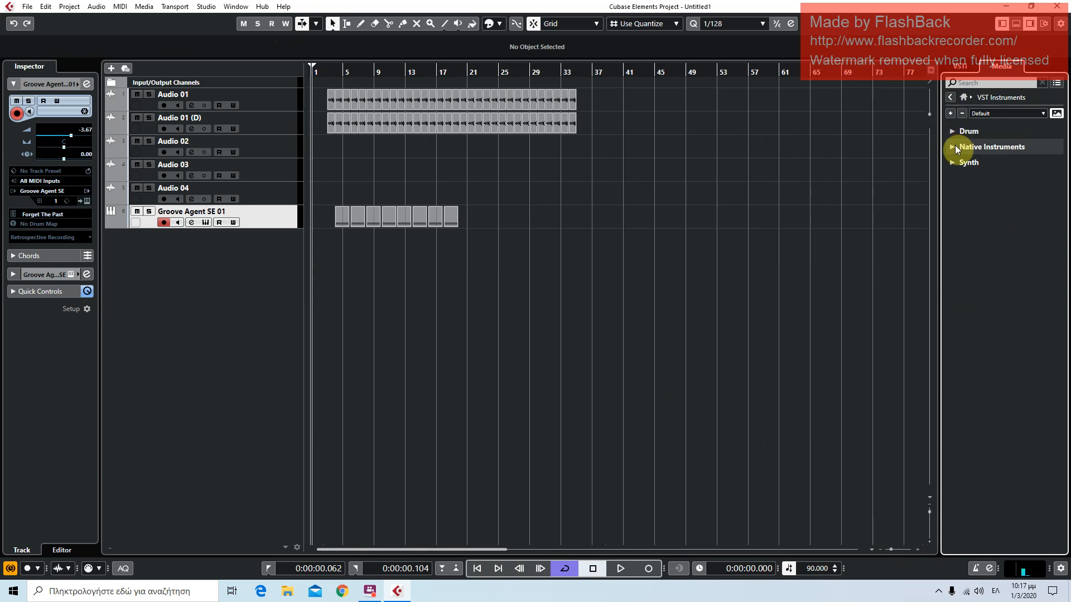
{"action": "left_click", "coordinate": [950, 98]}
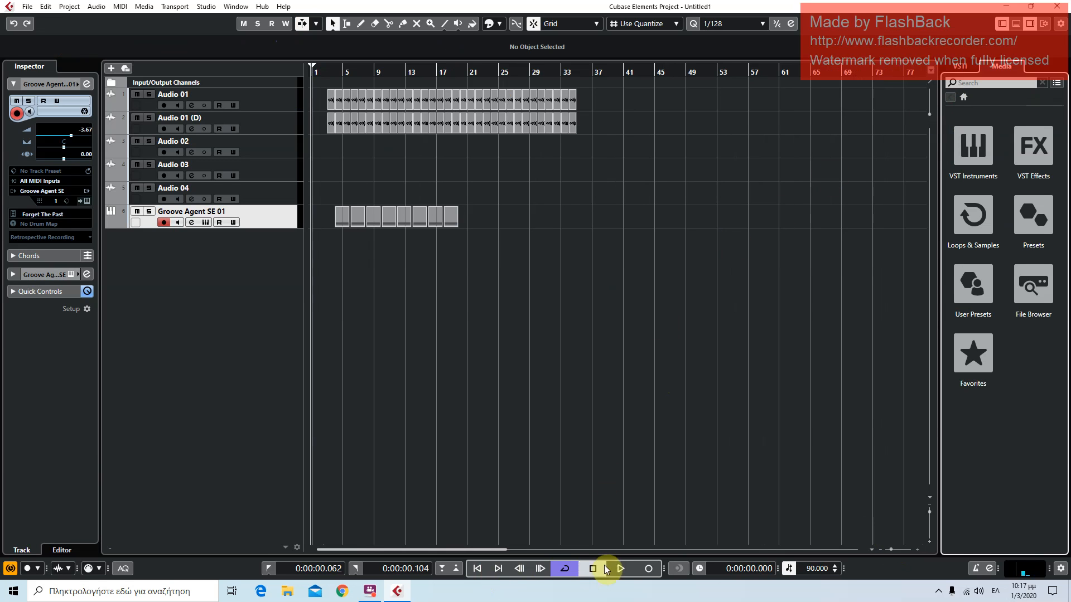
Play the project and switch the Groove Agent SE program to Forgive Me and on to Franklin Rd
{"action": "left_click", "coordinate": [623, 568]}
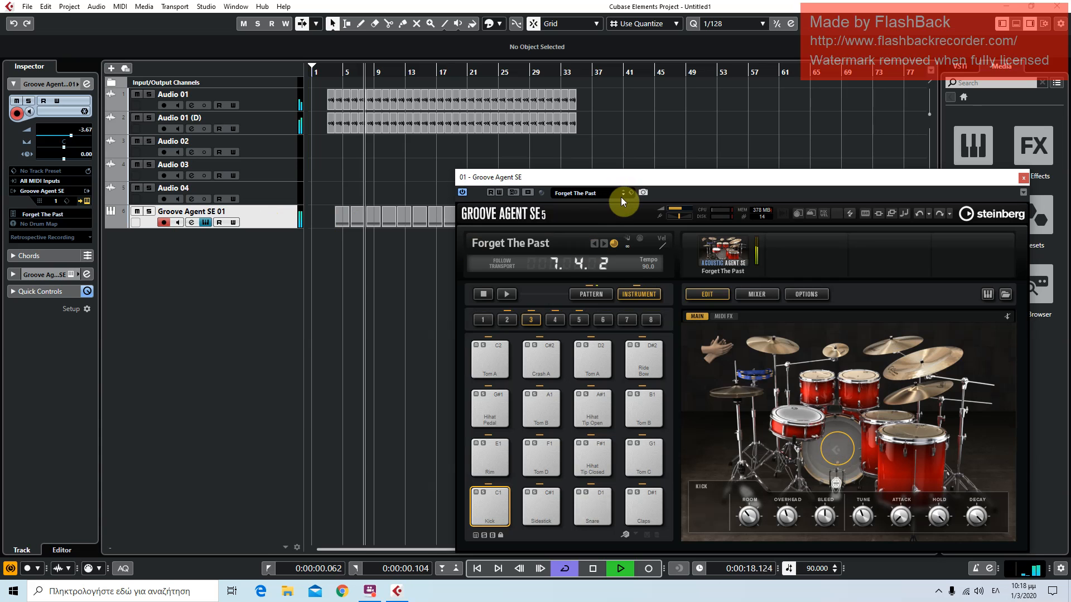
{"action": "left_click", "coordinate": [621, 196]}
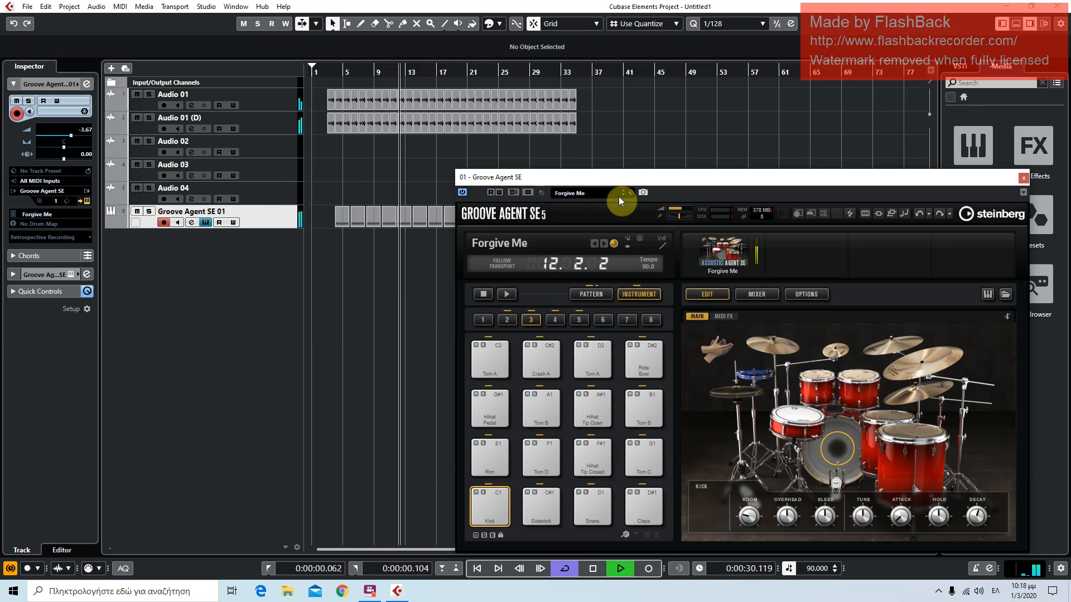
{"action": "left_click", "coordinate": [623, 192]}
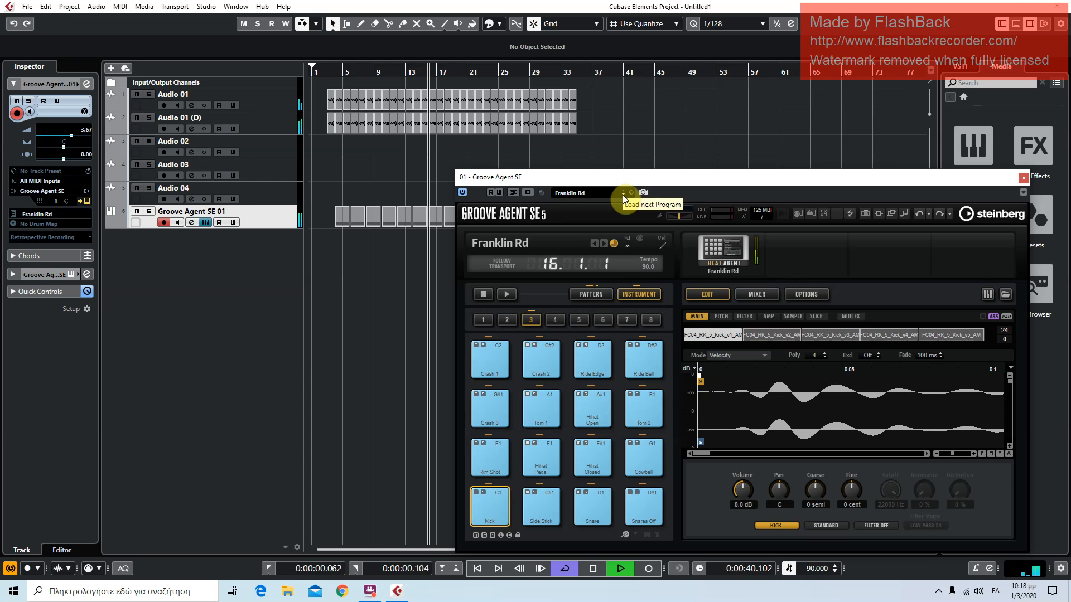
Audition the Groove Agent SE programs Funky House Kit, Funky Latin House Kit and Funky Rave, replaying from where the clips begin
{"action": "left_click", "coordinate": [622, 195]}
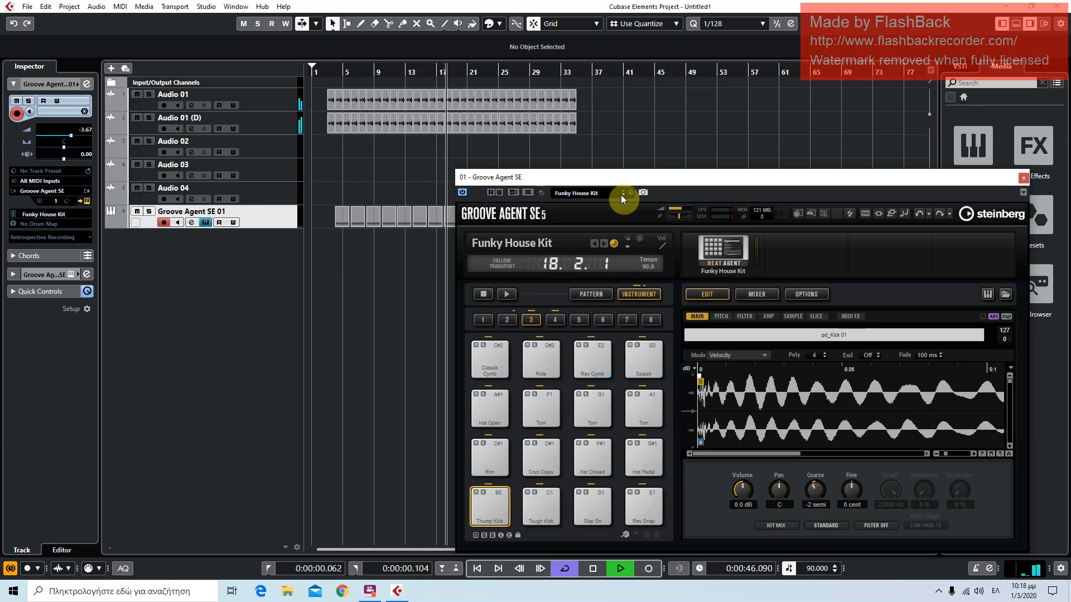
{"action": "left_click", "coordinate": [623, 194]}
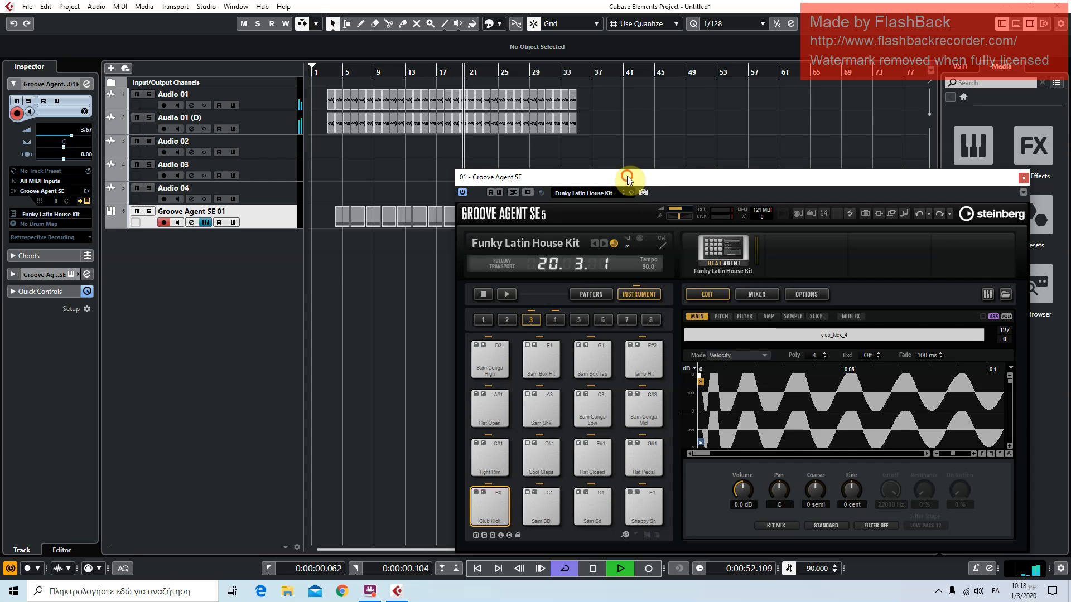
{"action": "left_click_drag", "start_coordinate": [626, 176], "coordinate": [577, 274]}
{"action": "left_click", "coordinate": [332, 68]}
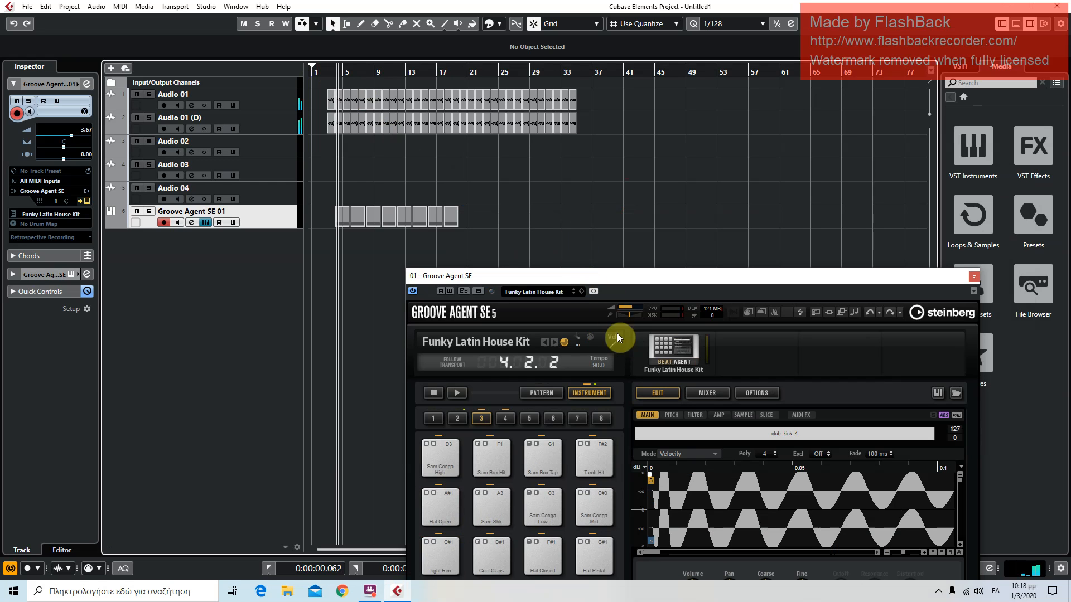
{"action": "left_click", "coordinate": [574, 293]}
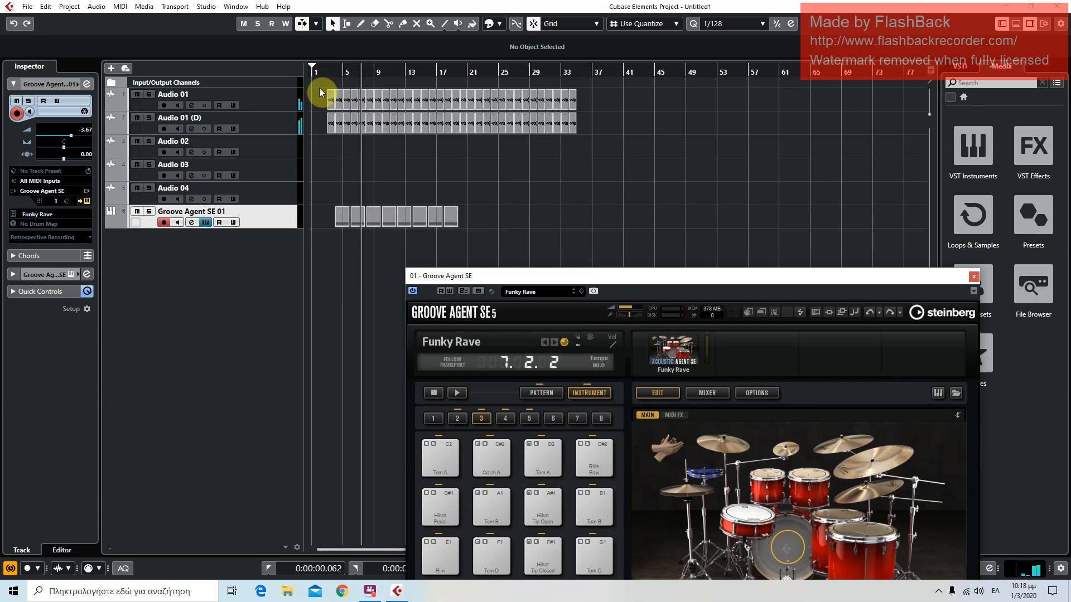
{"action": "left_click", "coordinate": [327, 70]}
{"action": "left_click", "coordinate": [337, 74]}
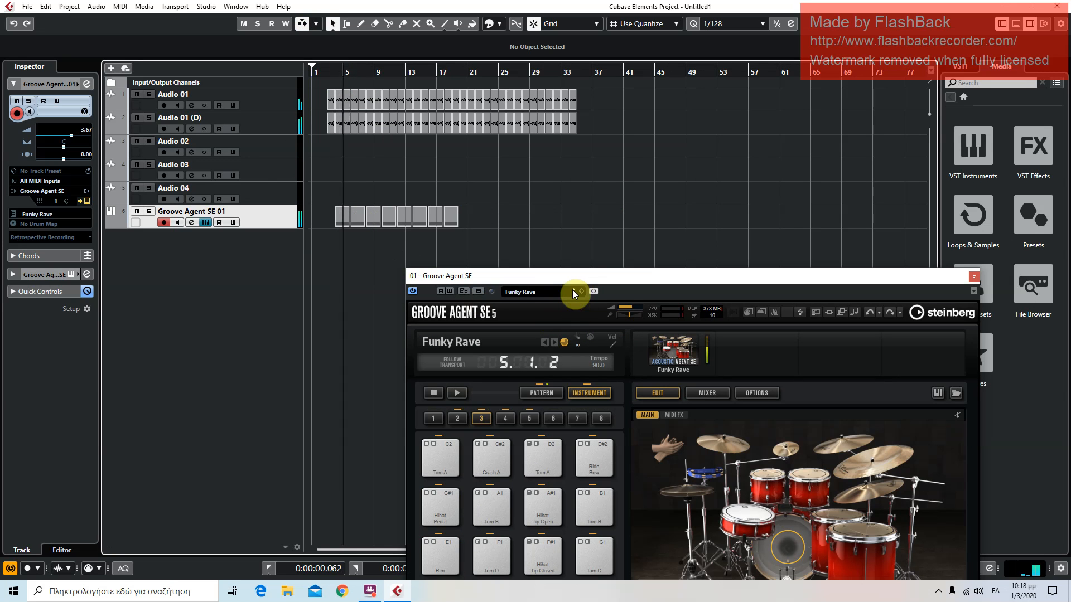
Audition the Funky Techno Kit and German Kit programs and restart playback from the beginning of the clips
{"action": "left_click_drag", "start_coordinate": [609, 276], "coordinate": [634, 138]}
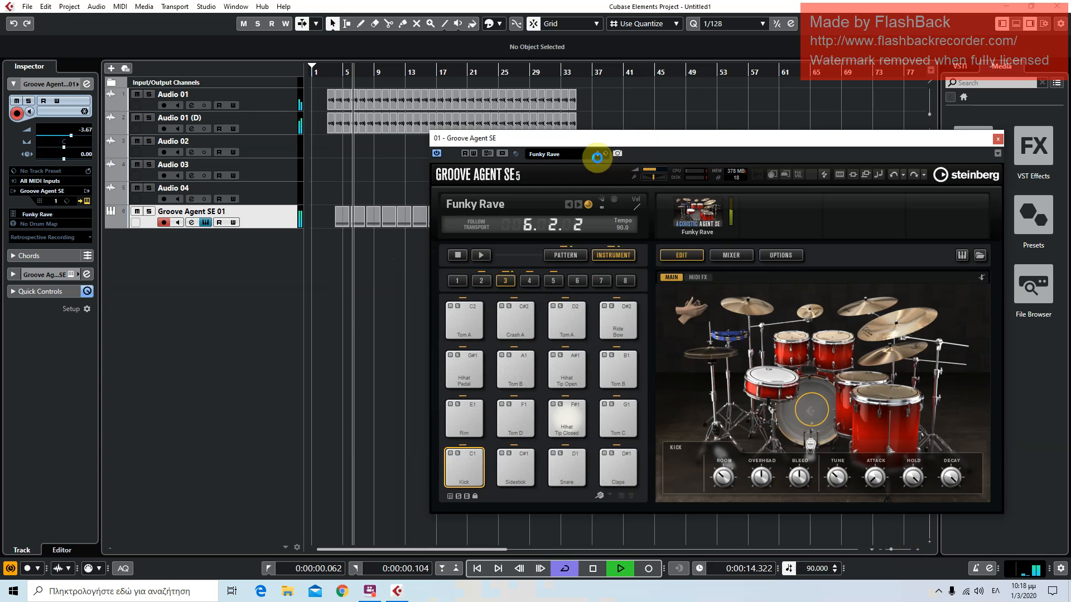
{"action": "left_click", "coordinate": [597, 154]}
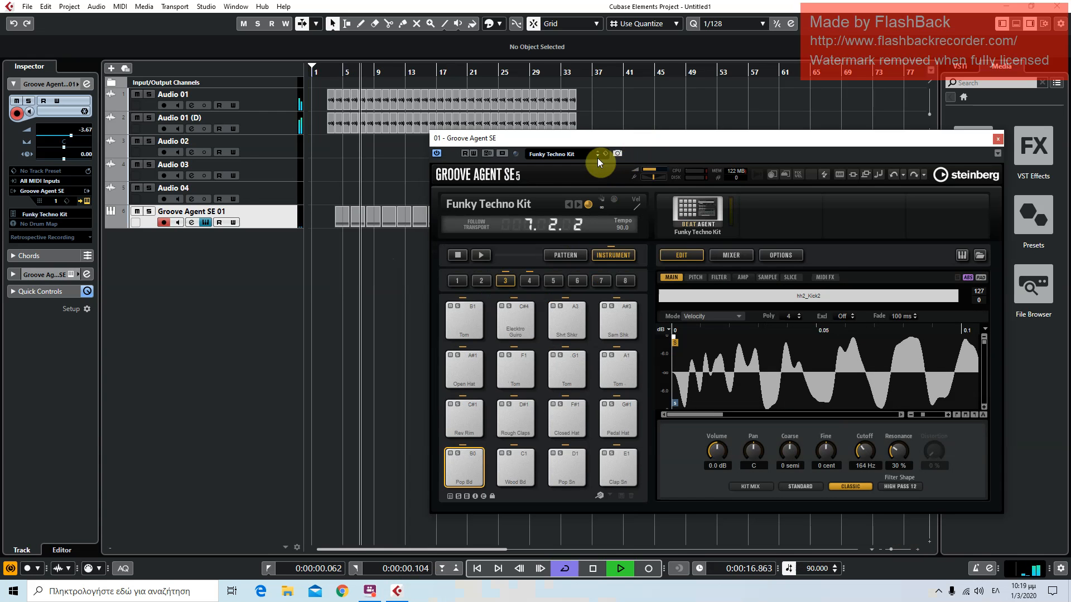
{"action": "left_click", "coordinate": [597, 155]}
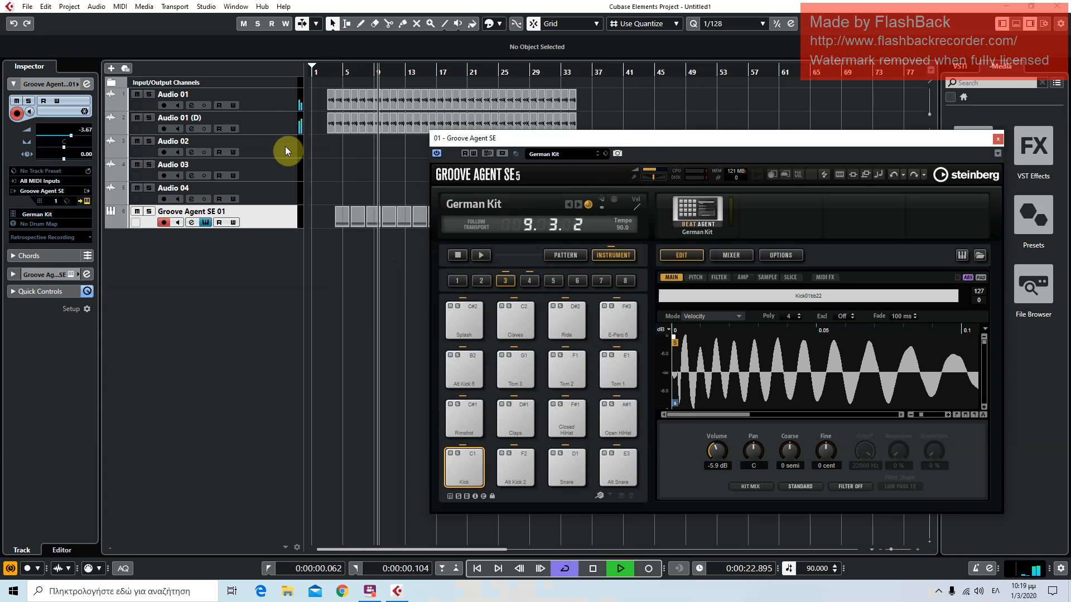
{"action": "left_click", "coordinate": [336, 71]}
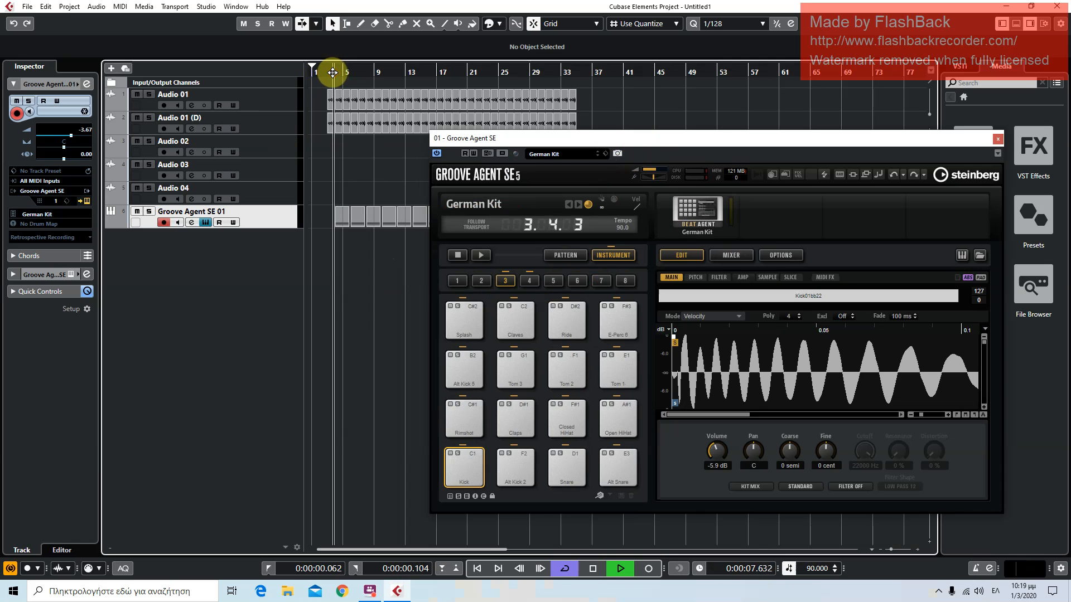
Step the program through Glitch Kit 01, GM Kit and Grooving Future Kit 01, return to Green Diego and replay the clips
{"action": "left_click", "coordinate": [594, 156]}
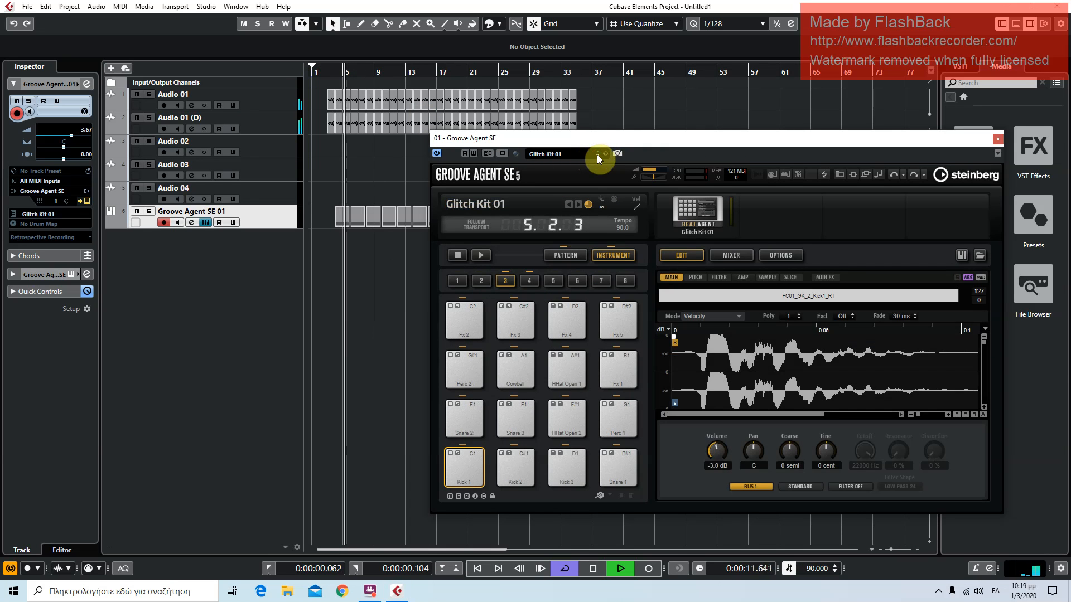
{"action": "left_click", "coordinate": [597, 155]}
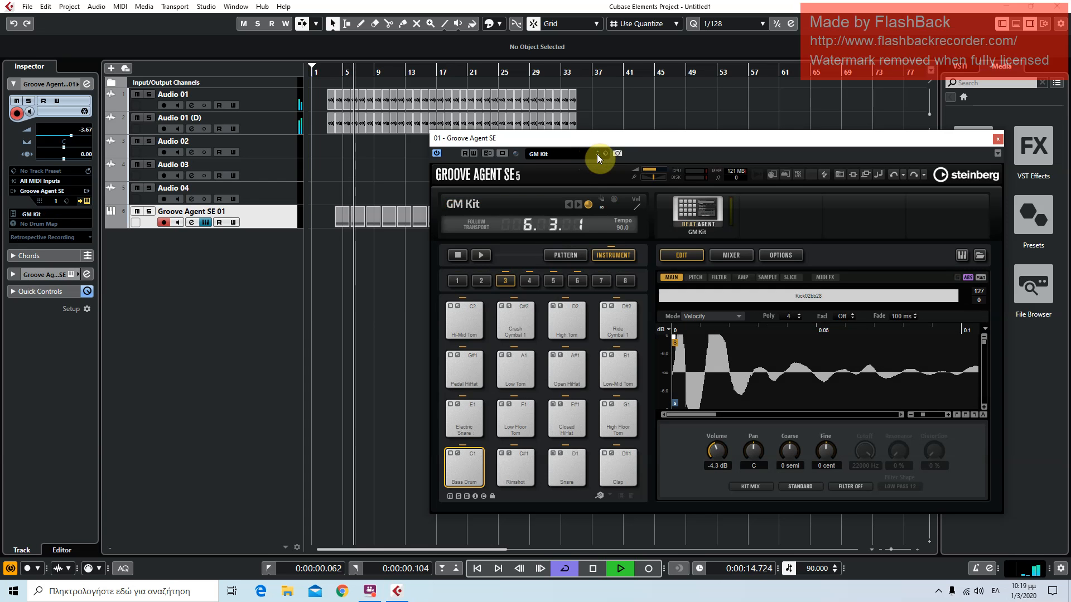
{"action": "left_click", "coordinate": [595, 154]}
{"action": "left_click", "coordinate": [595, 154]}
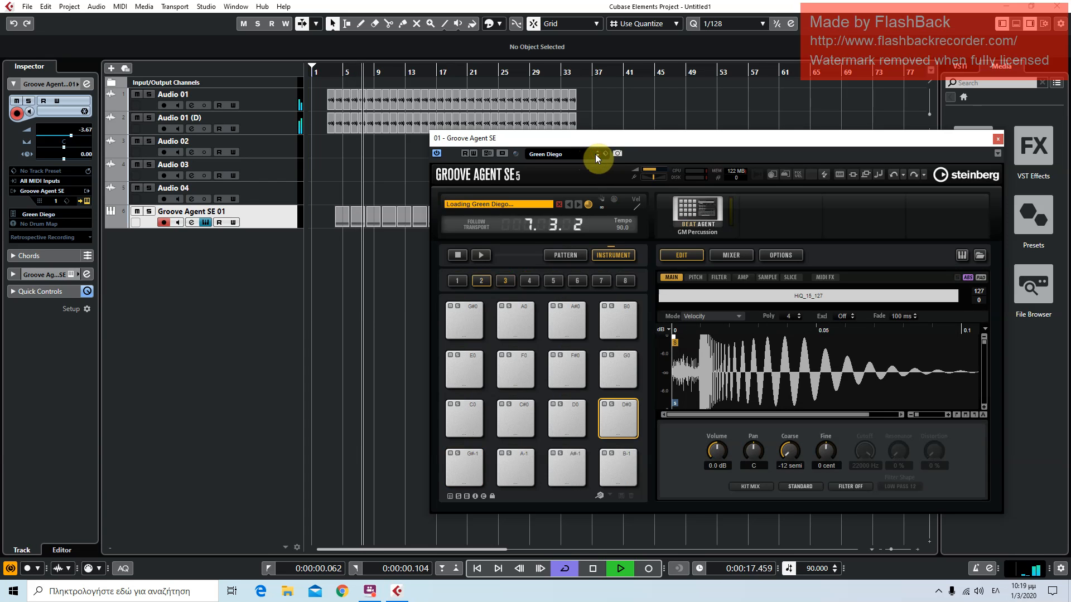
{"action": "left_click", "coordinate": [594, 154]}
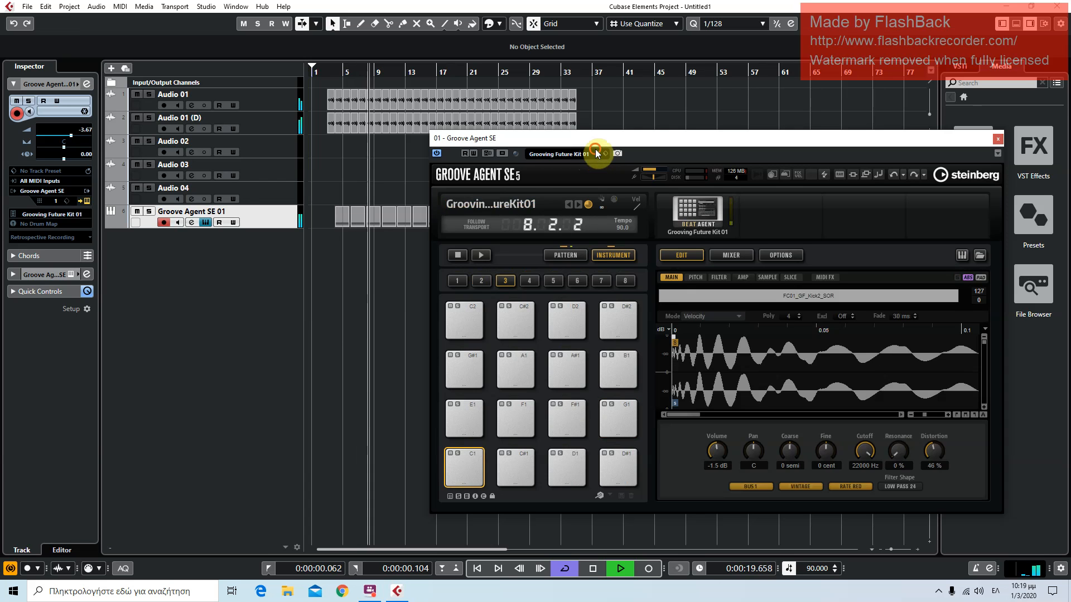
{"action": "left_click", "coordinate": [595, 151]}
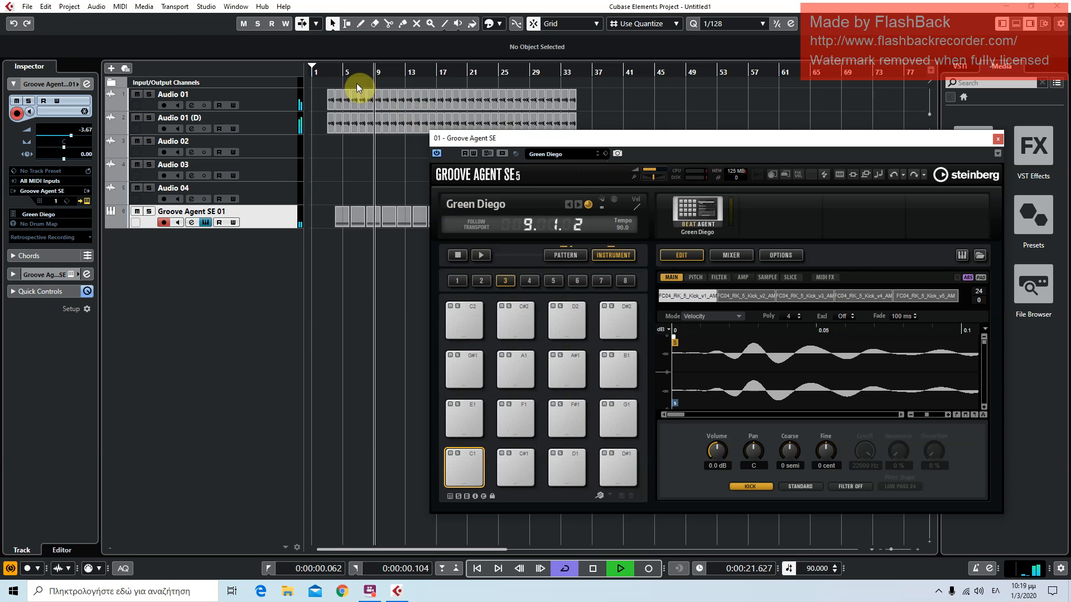
{"action": "left_click", "coordinate": [336, 72]}
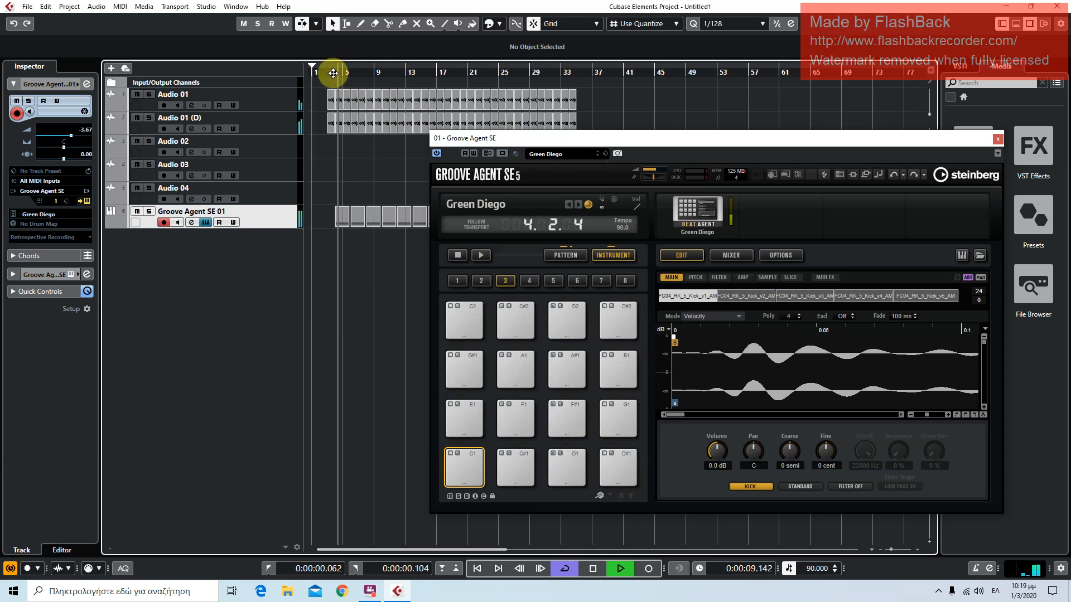
Advance the Groove Agent SE program through Grooving Future Kit 01, Hamburg Calling and Hard Rock Kit CD to Hard Rock Kit Dry
{"action": "left_click_drag", "start_coordinate": [707, 139], "coordinate": [654, 249]}
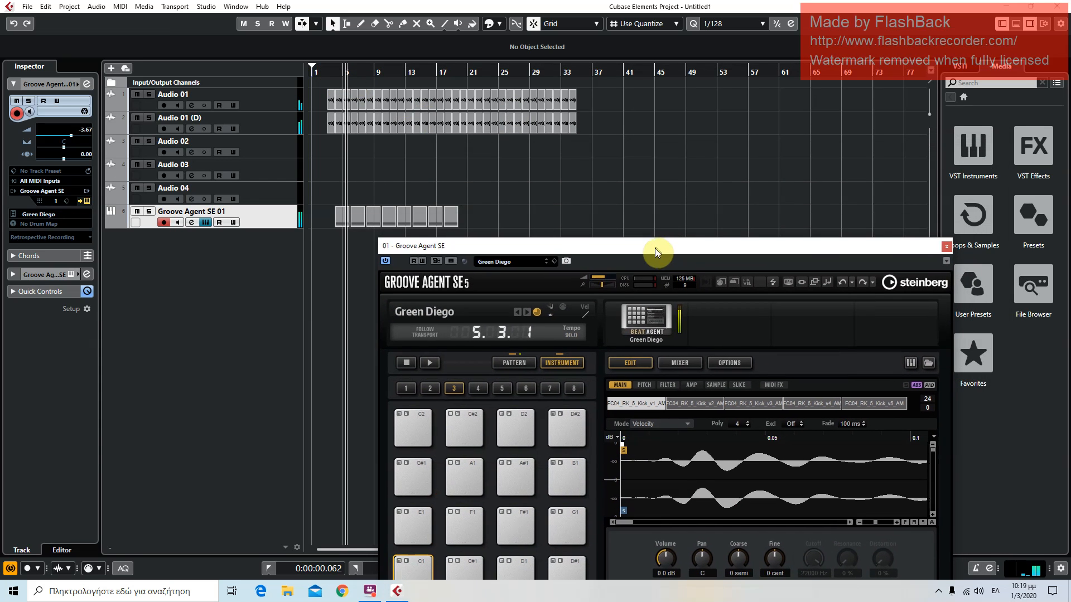
{"action": "left_click", "coordinate": [544, 264]}
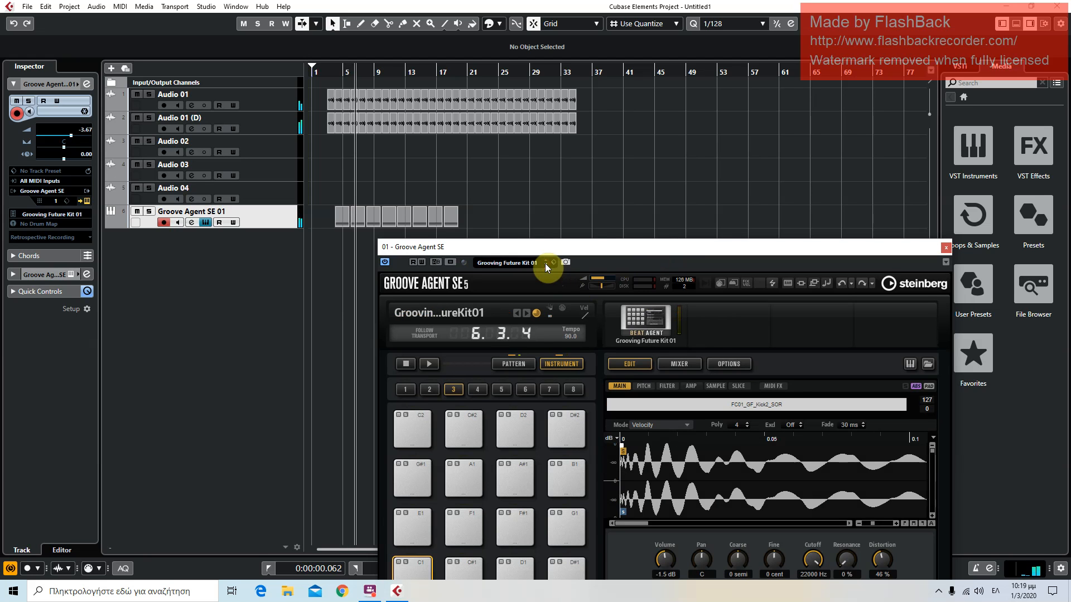
{"action": "left_click", "coordinate": [544, 264]}
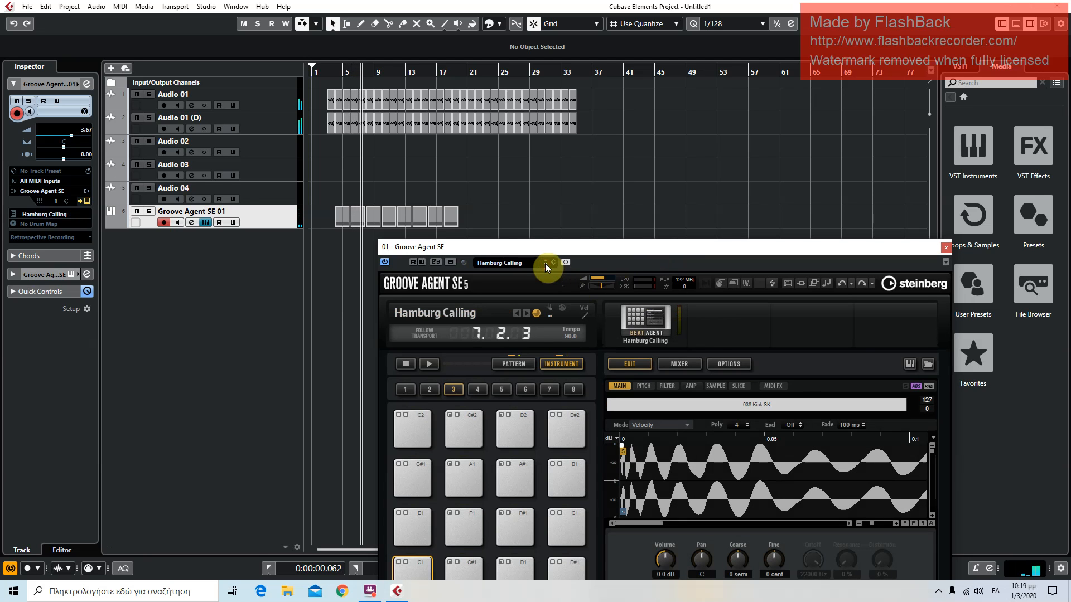
{"action": "left_click", "coordinate": [545, 264]}
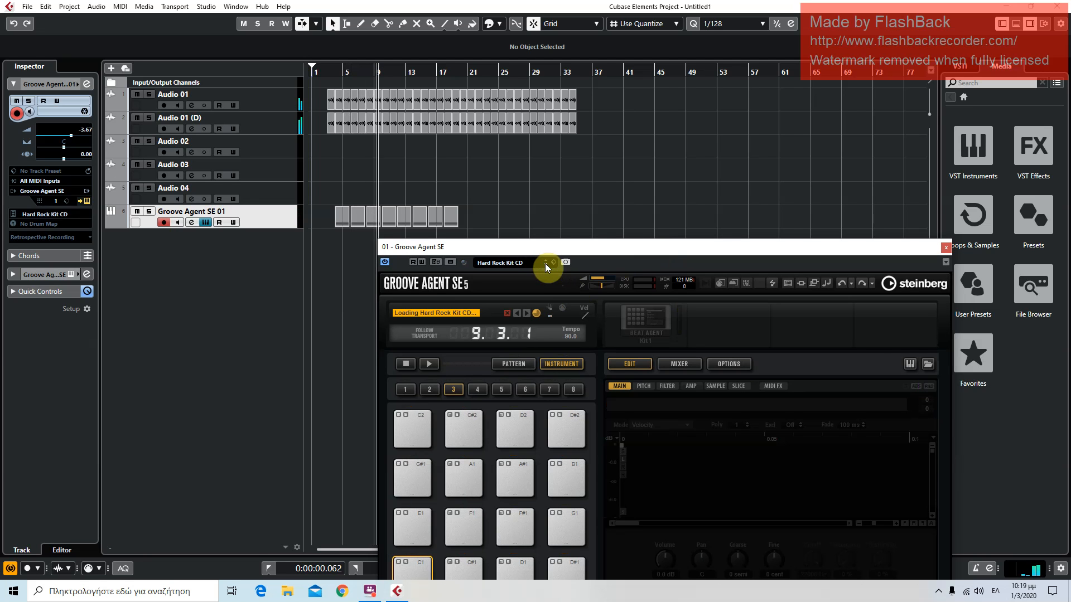
{"action": "left_click", "coordinate": [544, 264]}
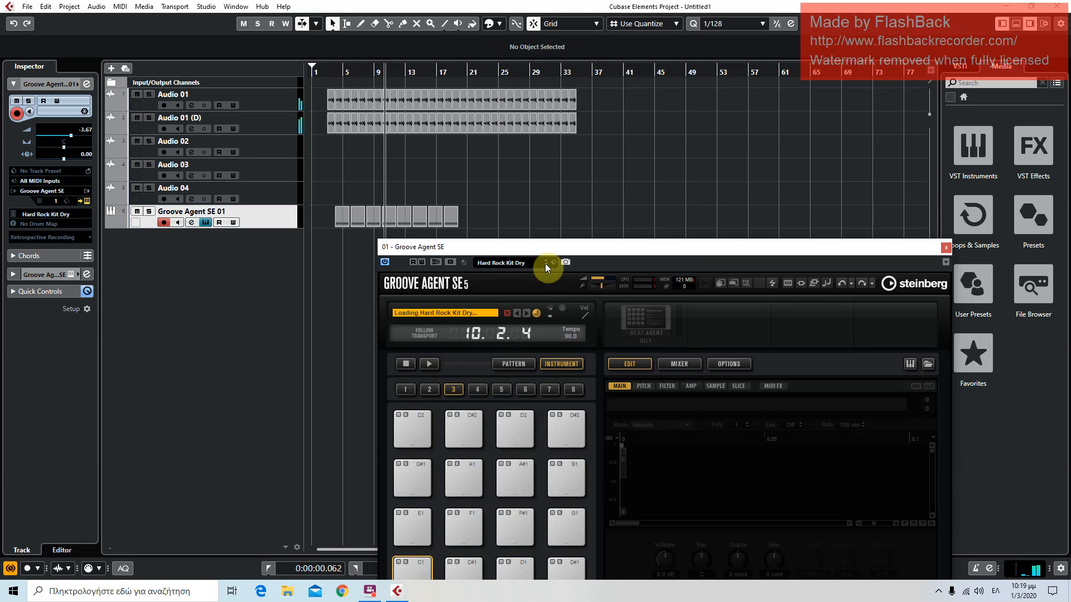
Load Hazel Clear from the Groove Agent SE preset browser, audition it and switch to Latin House Kit
{"action": "left_click", "coordinate": [534, 266]}
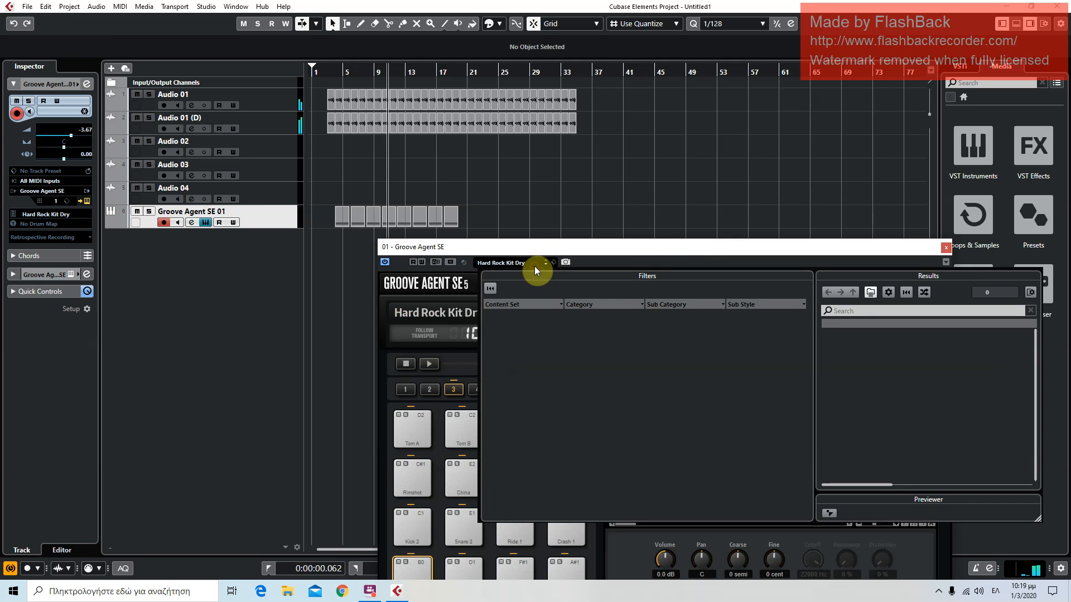
{"action": "double_click", "coordinate": [861, 462]}
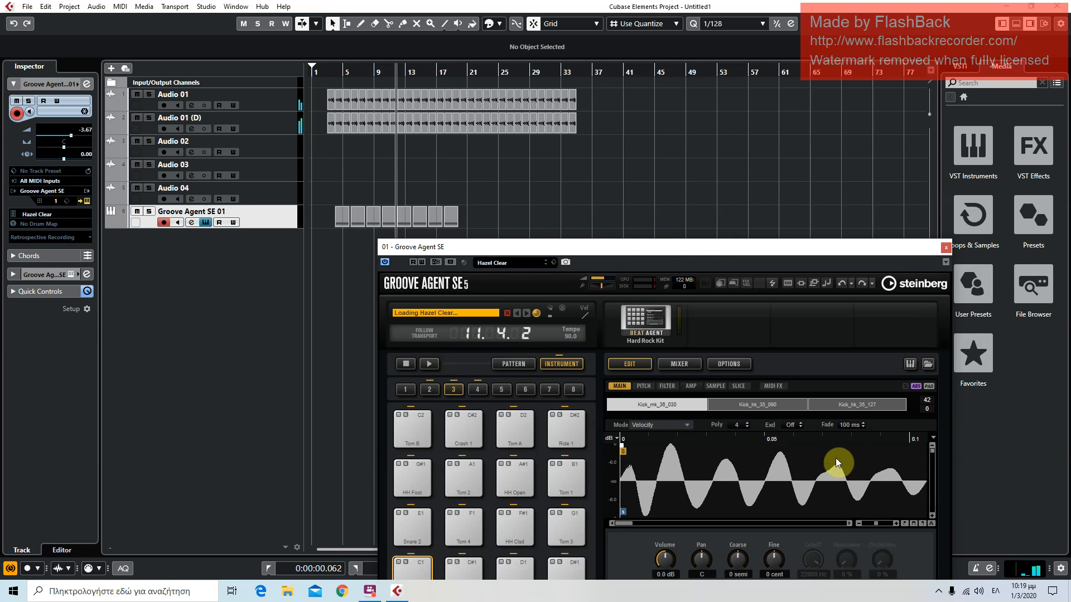
{"action": "left_click_drag", "start_coordinate": [605, 250], "coordinate": [643, 161]}
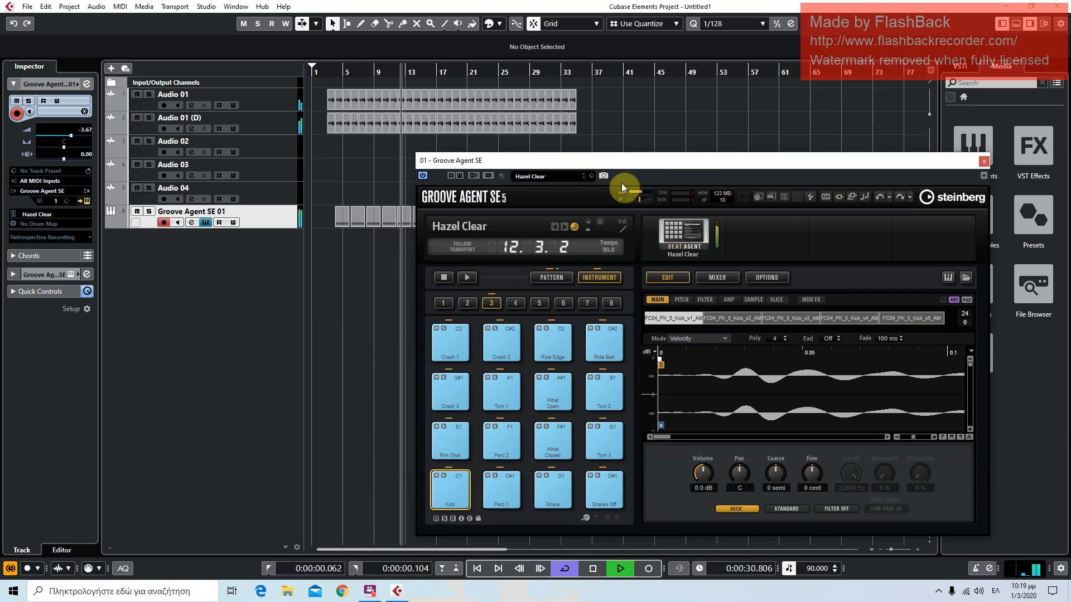
{"action": "left_click", "coordinate": [570, 176]}
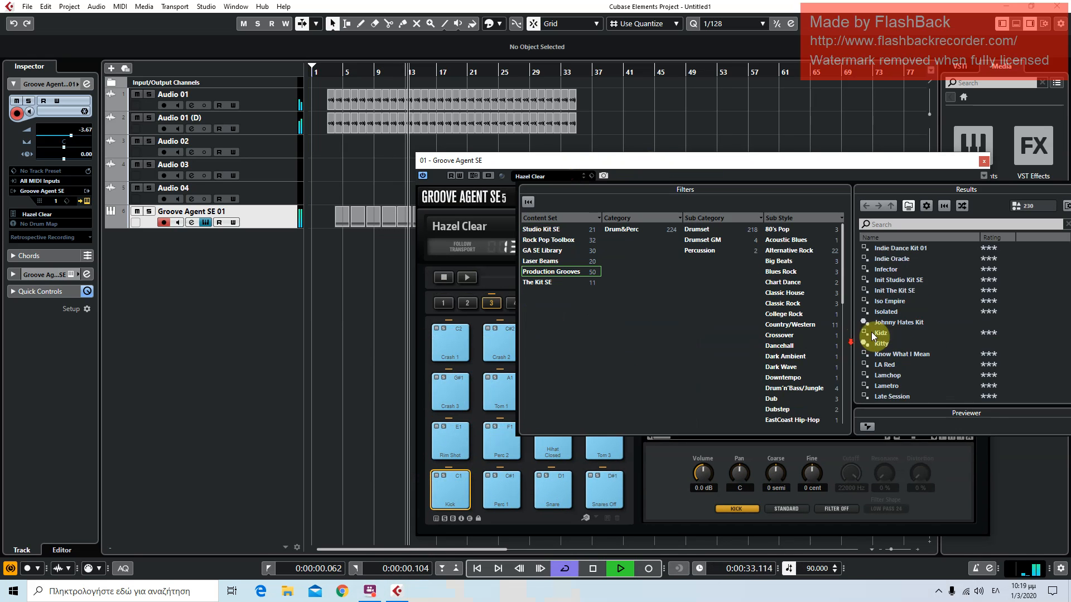
{"action": "double_click", "coordinate": [889, 343]}
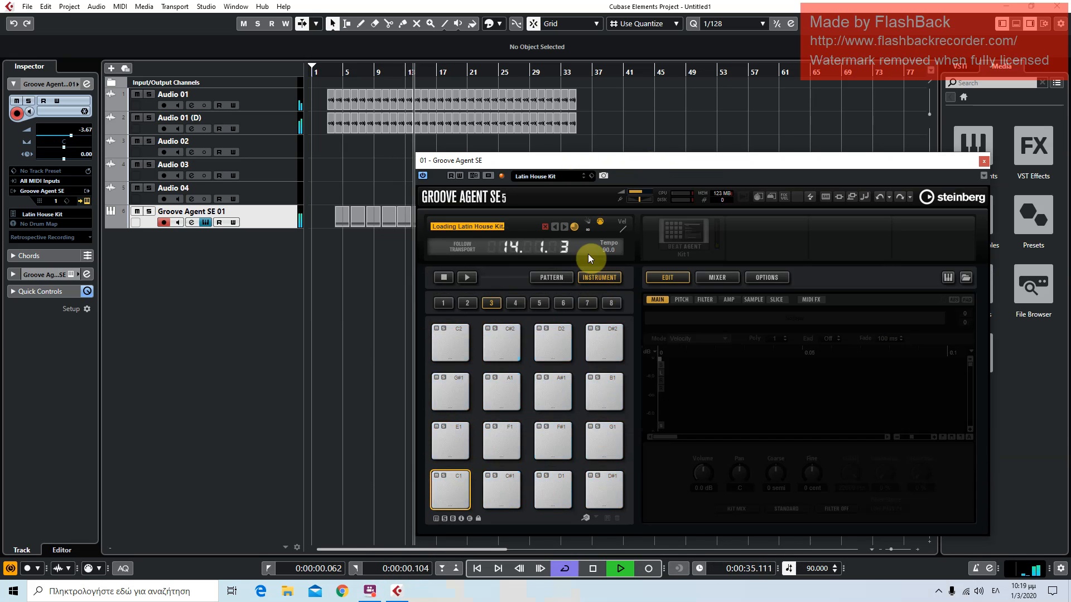
Load the Late Session kit, close the Groove Agent SE window and replay the project from the beginning of the clips
{"action": "left_click", "coordinate": [570, 177]}
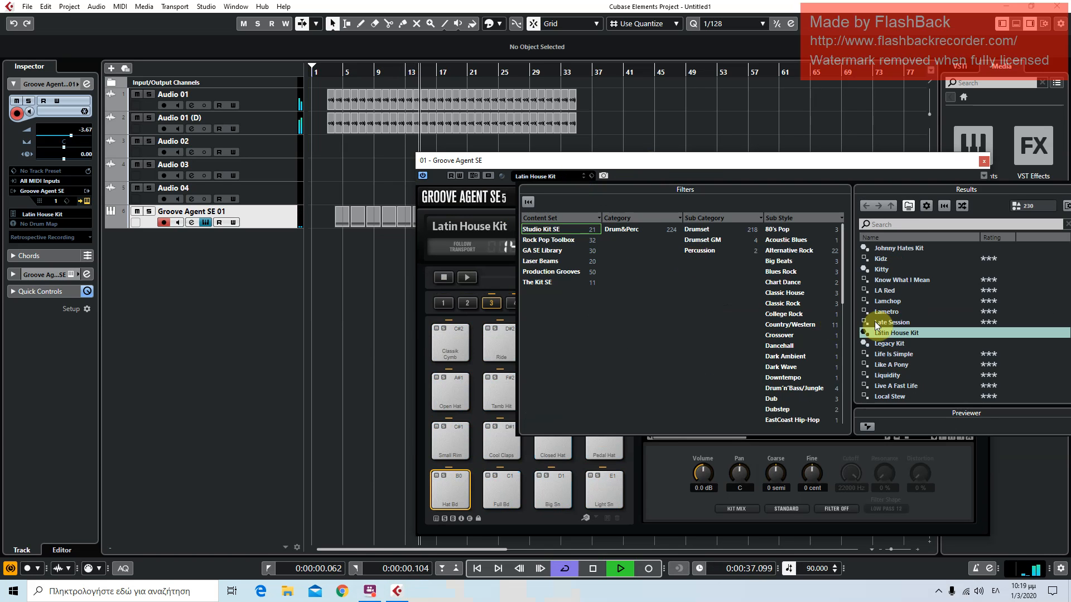
{"action": "double_click", "coordinate": [875, 323]}
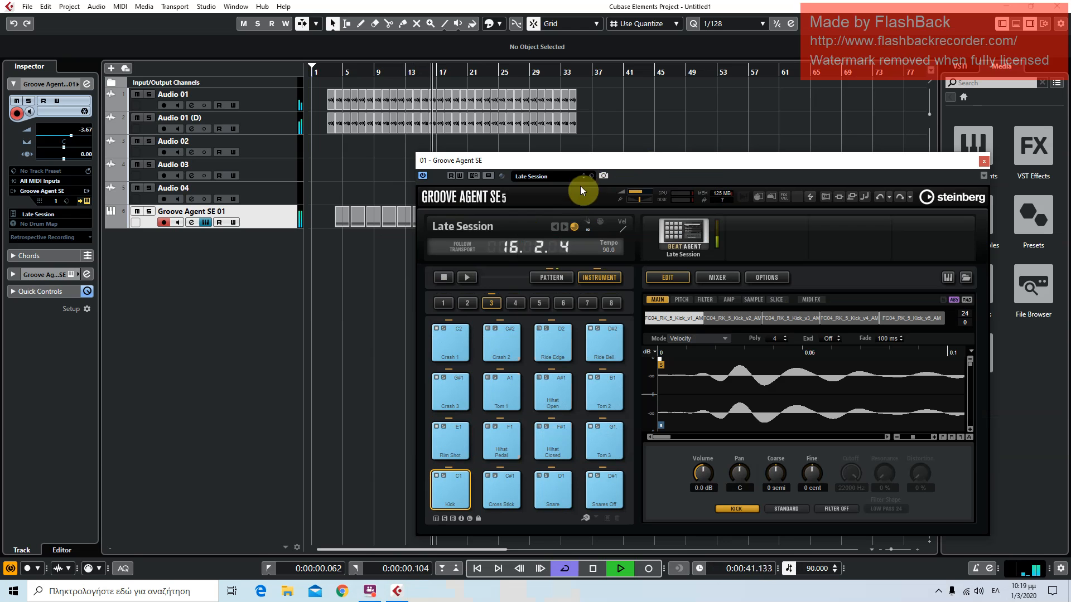
{"action": "left_click", "coordinate": [982, 160]}
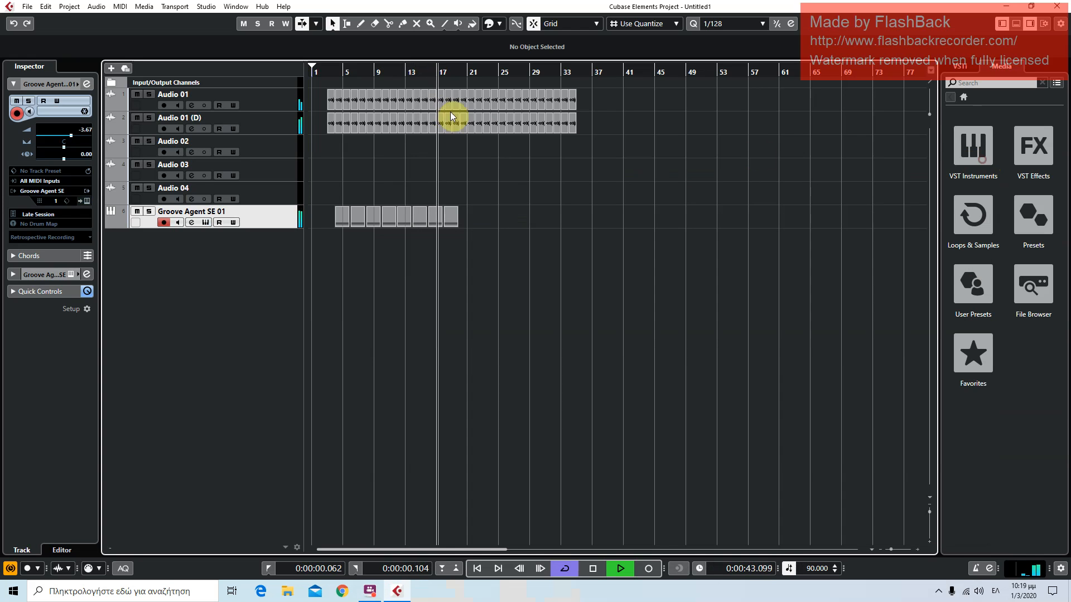
{"action": "left_click", "coordinate": [329, 73]}
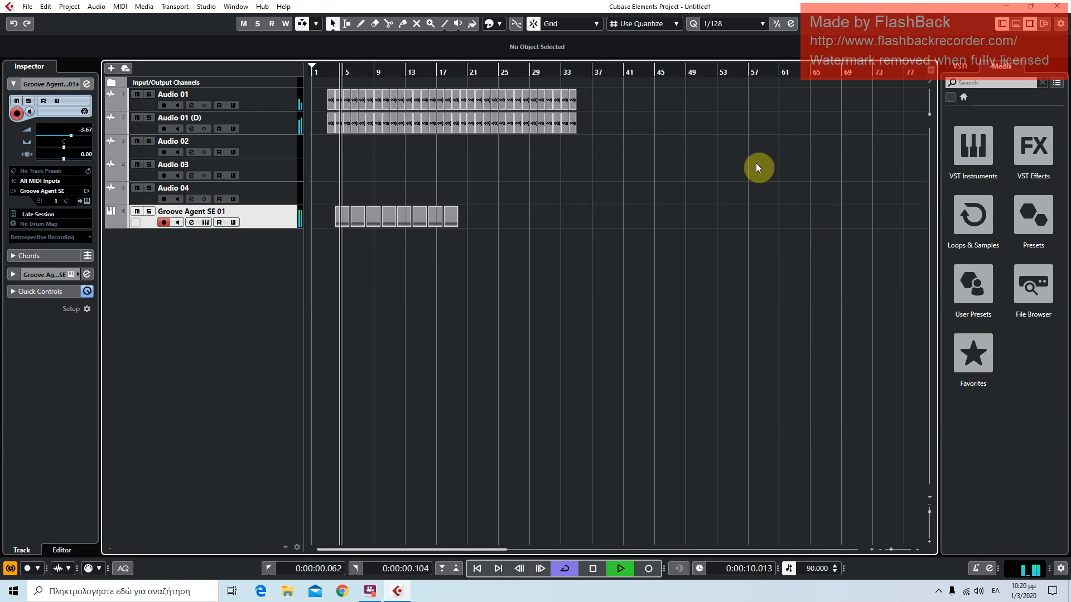
Raise the volume of the Groove Agent SE 01 track to -1.17
{"action": "double_click", "coordinate": [221, 213]}
{"action": "key", "text": "Return"}
{"action": "left_click_drag", "start_coordinate": [71, 132], "coordinate": [76, 141]}
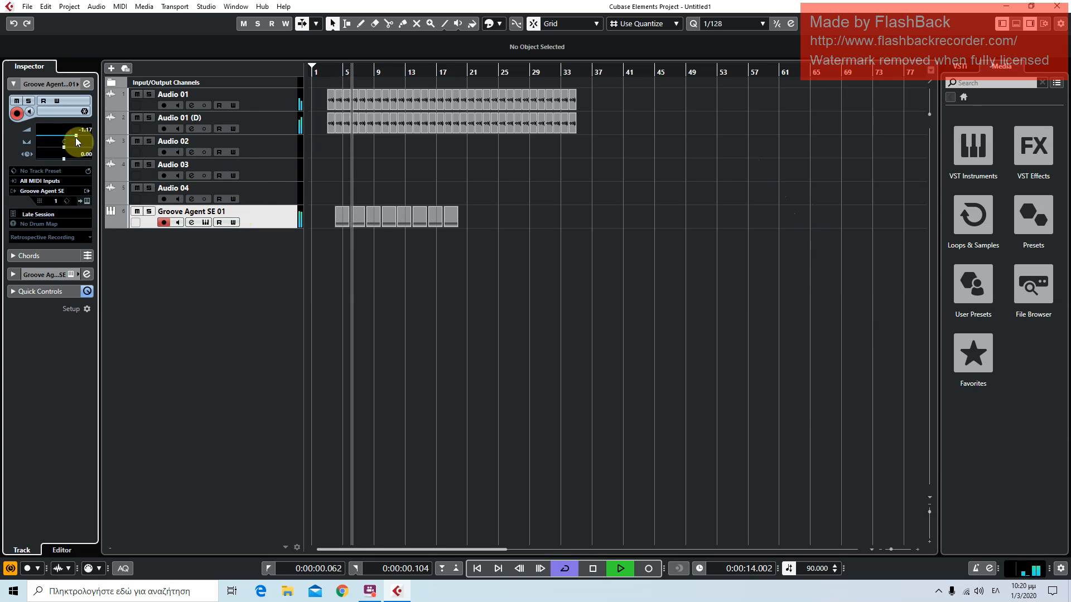
Stop playback and insert the StudioEQ effect from the EQ category of the VST effects on the Groove Agent SE 01 track
{"action": "left_click", "coordinate": [1029, 146]}
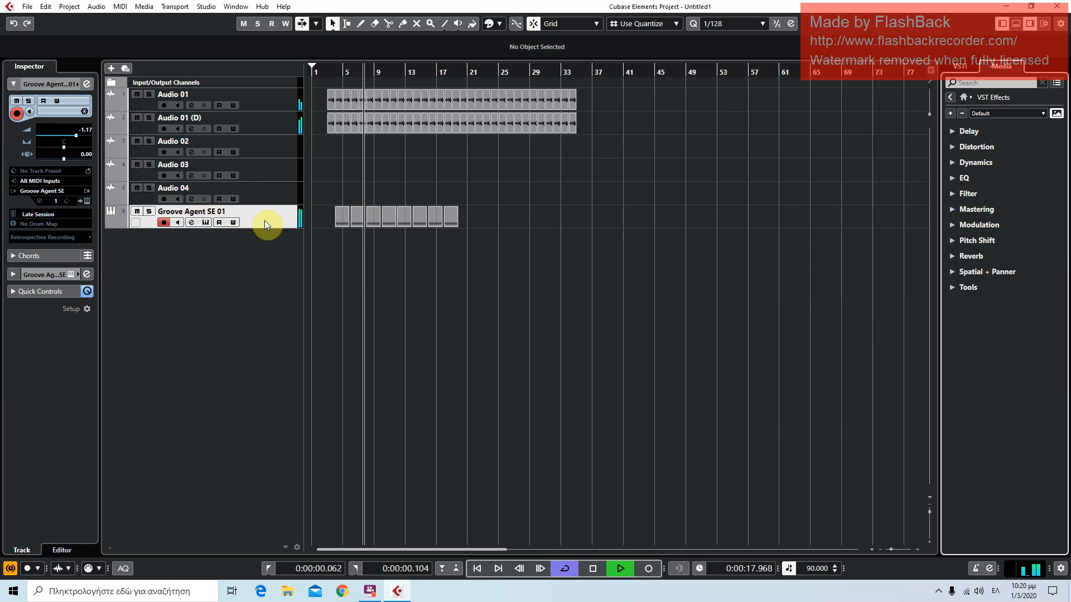
{"action": "left_click", "coordinate": [597, 569]}
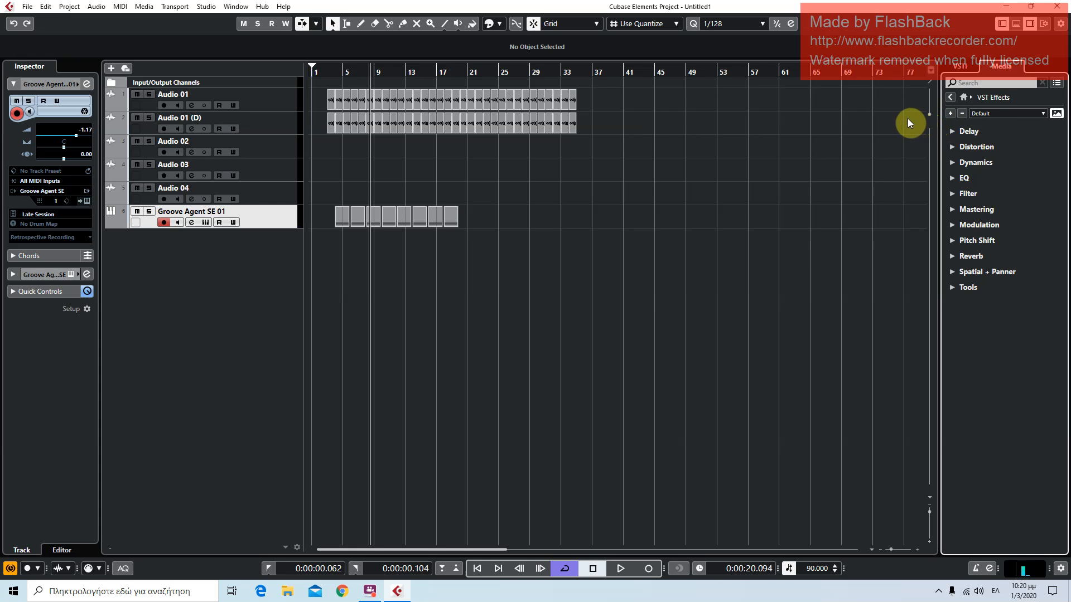
{"action": "left_click", "coordinate": [986, 178]}
{"action": "left_click_drag", "start_coordinate": [1004, 313], "coordinate": [273, 224]}
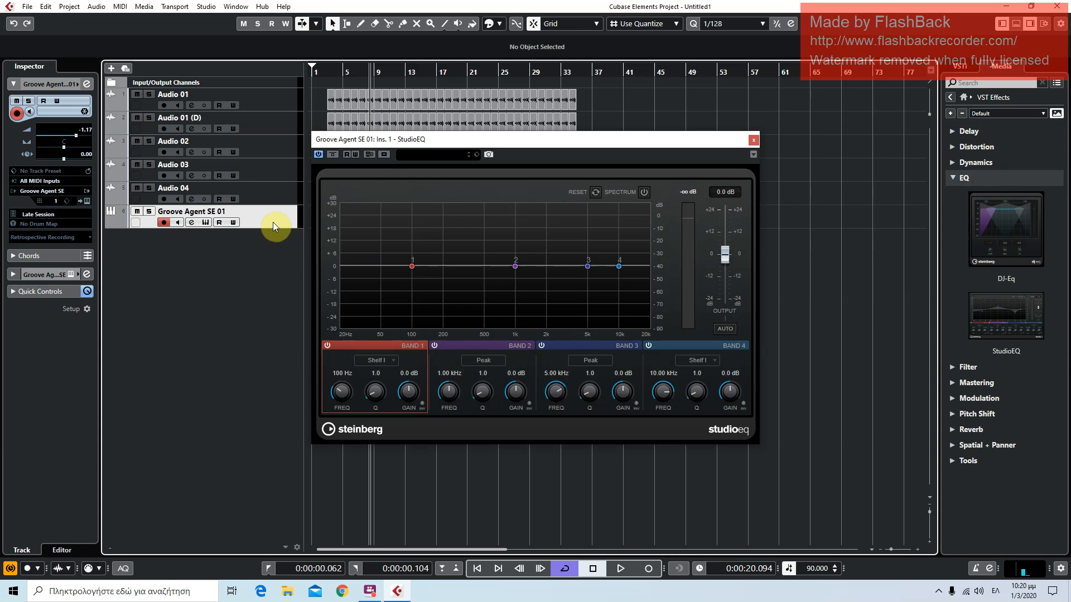
During playback, boost StudioEQ band 1 to 5.6 dB at 92 Hz, band 2 to 5.4 dB at 907 Hz and band 3 to 6.4 dB at 4.39 kHz
{"action": "left_click_drag", "start_coordinate": [411, 265], "coordinate": [414, 251]}
{"action": "key", "text": "space"}
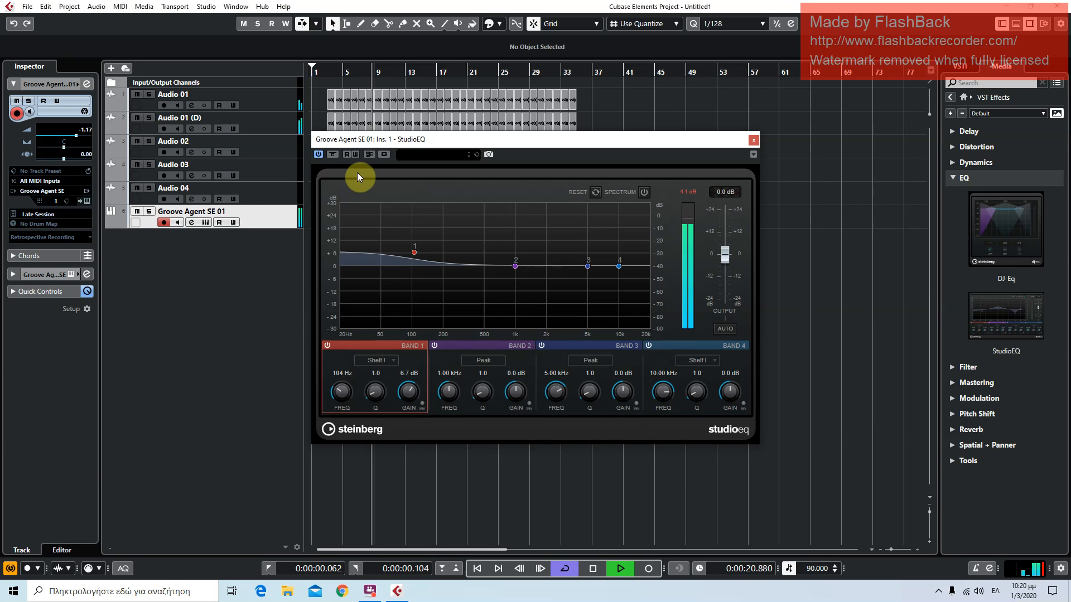
{"action": "mouse_move", "coordinate": [417, 252]}
{"action": "left_mouse_down"}
{"action": "mouse_move", "coordinate": [420, 235]}
{"action": "mouse_move", "coordinate": [408, 254]}
{"action": "left_mouse_up"}
{"action": "left_click_drag", "start_coordinate": [514, 267], "coordinate": [511, 255]}
{"action": "left_click_drag", "start_coordinate": [585, 266], "coordinate": [581, 252]}
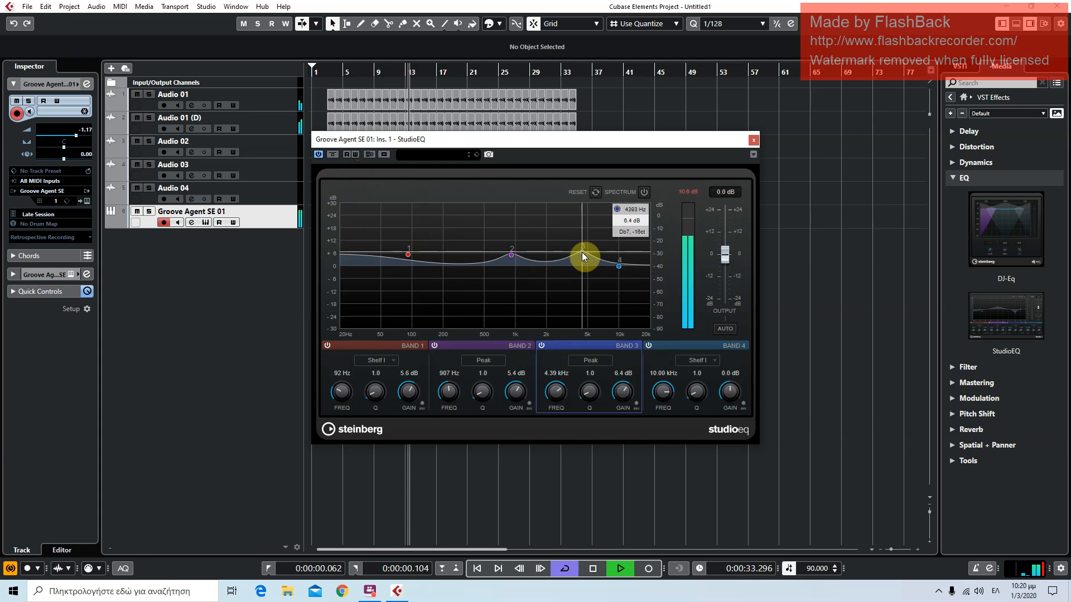
Close the StudioEQ window, stop playback and return the cursor to the project start
{"action": "left_click", "coordinate": [752, 140]}
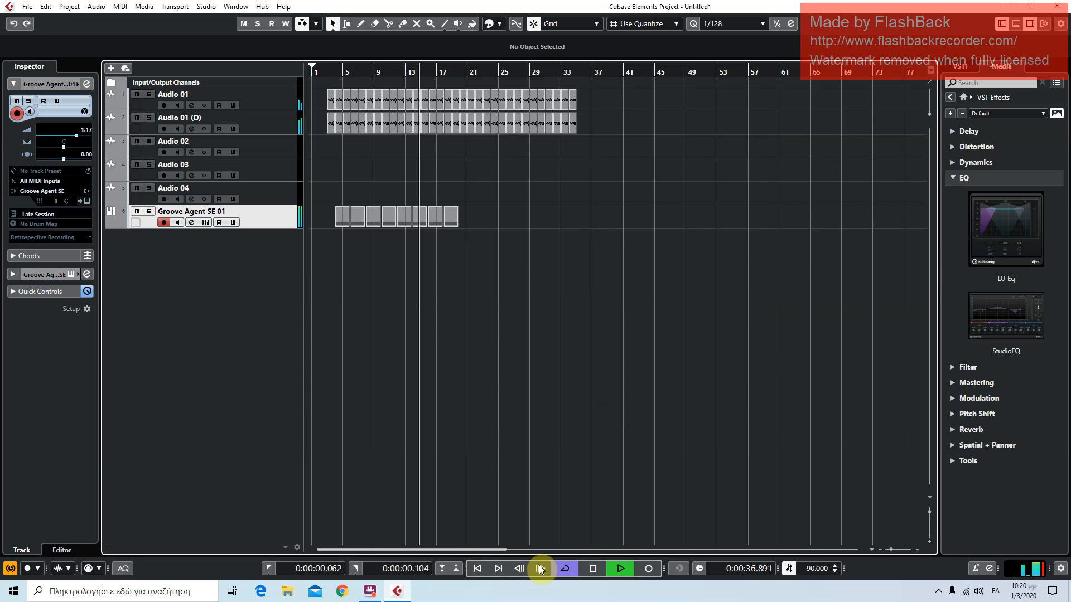
{"action": "left_click", "coordinate": [590, 566]}
{"action": "left_click", "coordinate": [480, 562]}
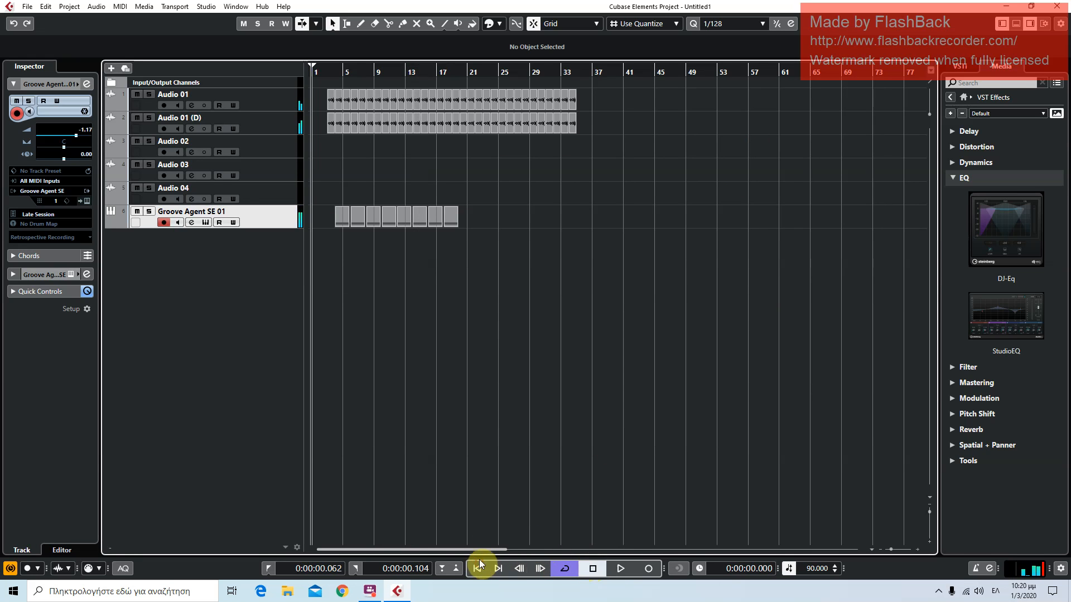
Add the Massive instrument from the Native Instruments category as a new track below Groove Agent SE 01
{"action": "left_click", "coordinate": [273, 146]}
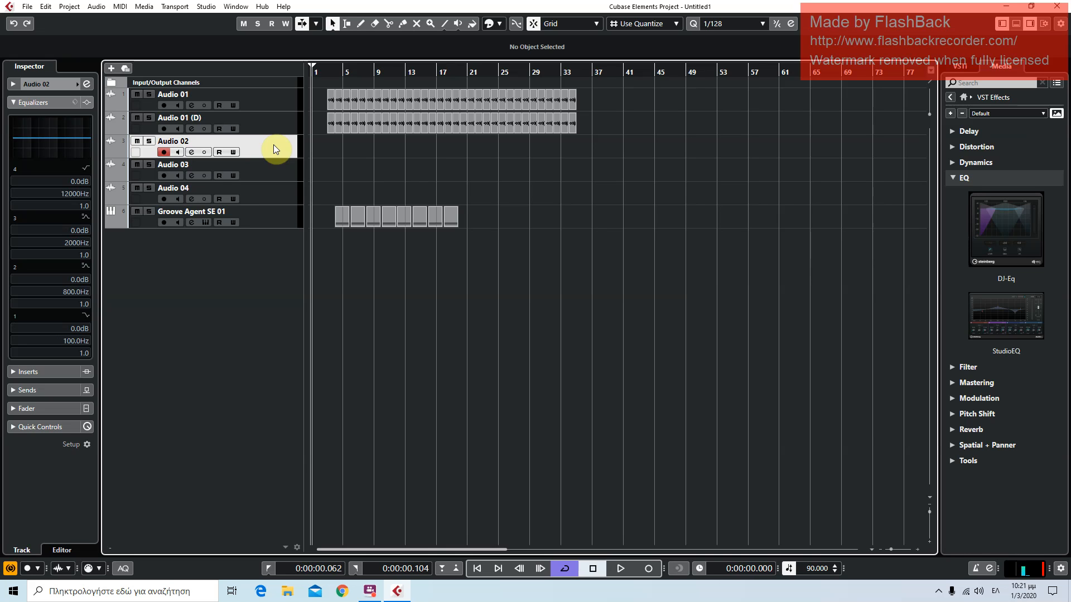
{"action": "left_click", "coordinate": [996, 177]}
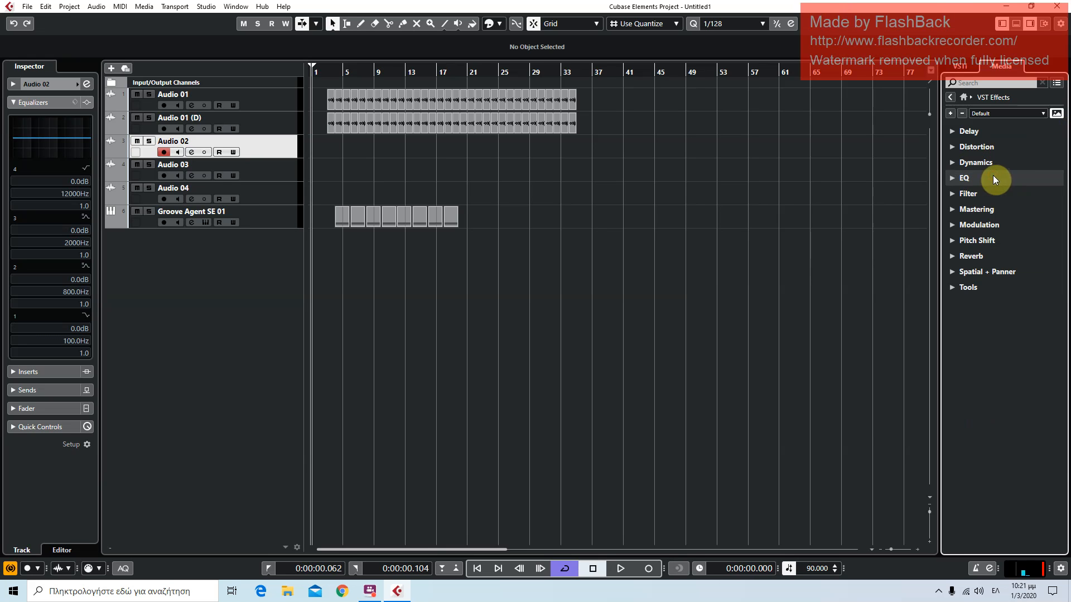
{"action": "left_click", "coordinate": [973, 146]}
{"action": "left_click", "coordinate": [975, 147]}
{"action": "left_click_drag", "start_coordinate": [1006, 179], "coordinate": [259, 257]}
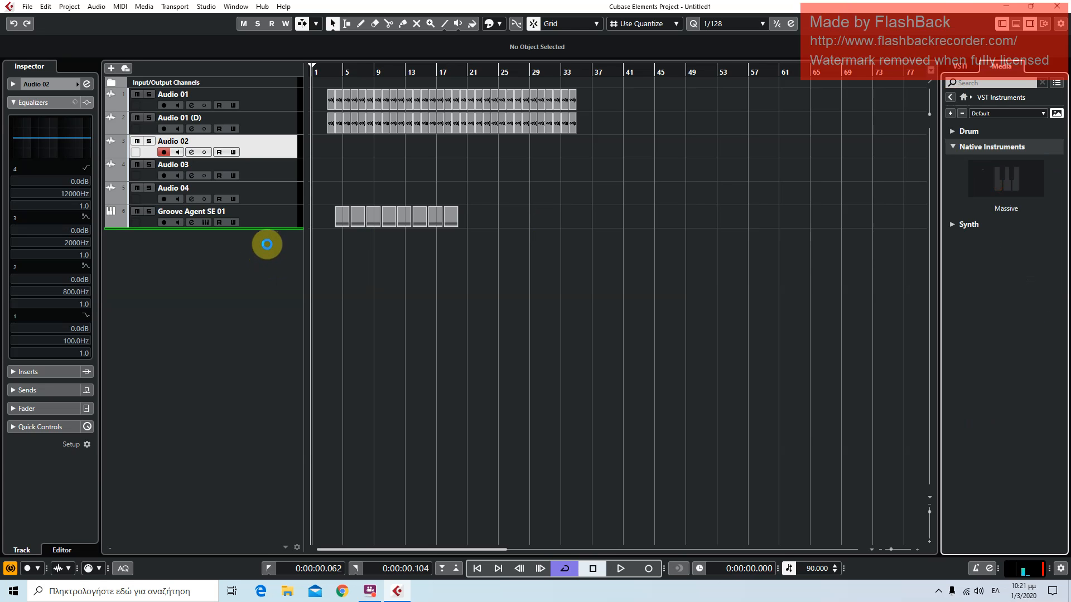
{"action": "left_click_drag", "start_coordinate": [266, 244], "coordinate": [267, 244]}
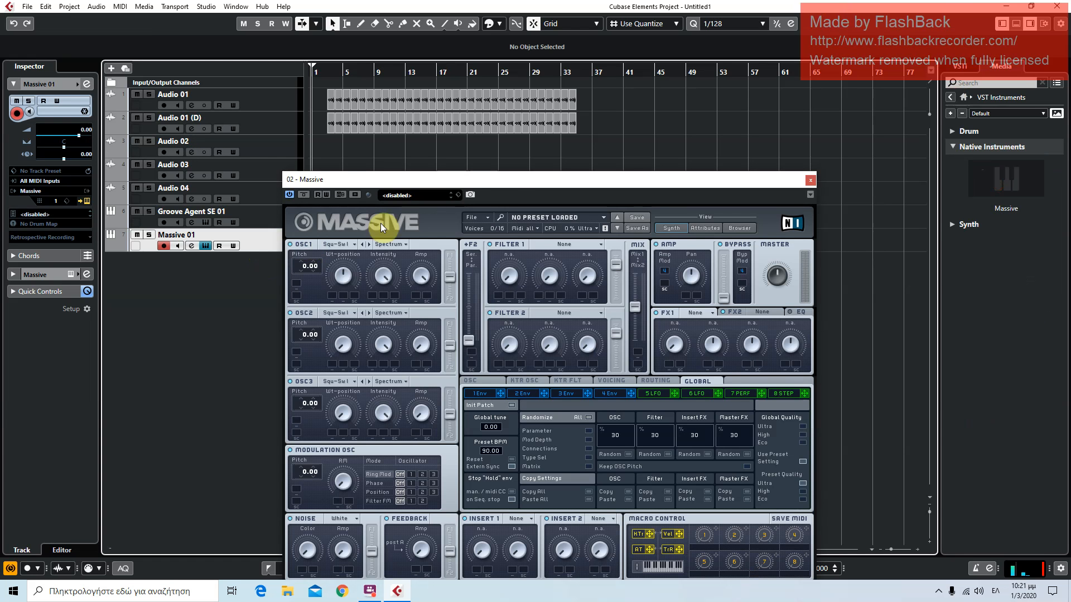
Reposition the Massive window, show its preset browser and filter the sounds by the Sequence/Loop mode
{"action": "left_click_drag", "start_coordinate": [504, 185], "coordinate": [601, 136]}
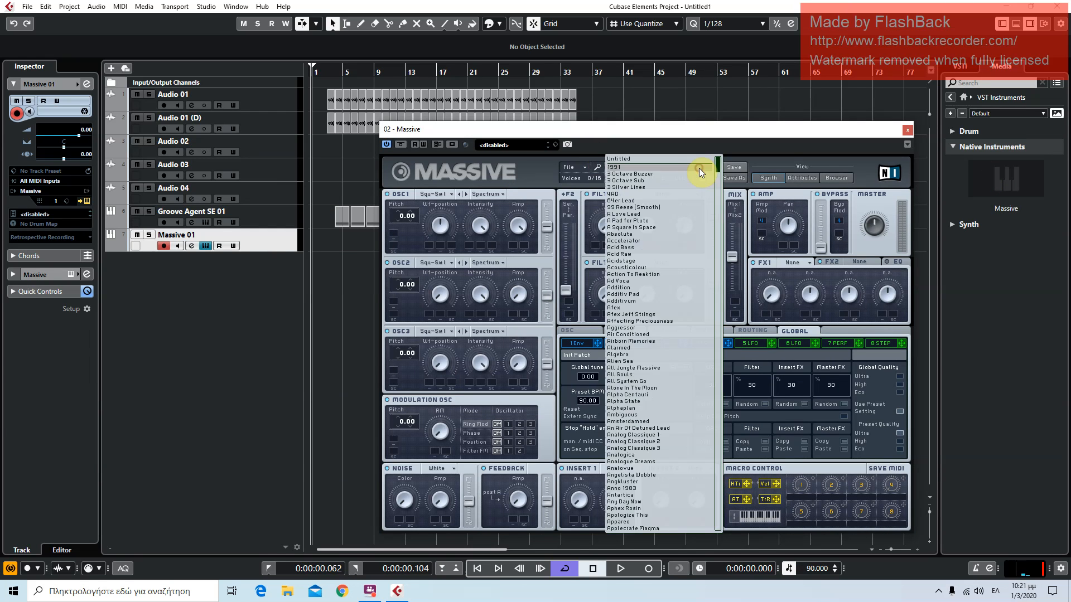
{"action": "left_click", "coordinate": [701, 170]}
{"action": "left_click", "coordinate": [826, 178]}
{"action": "left_click", "coordinate": [827, 178]}
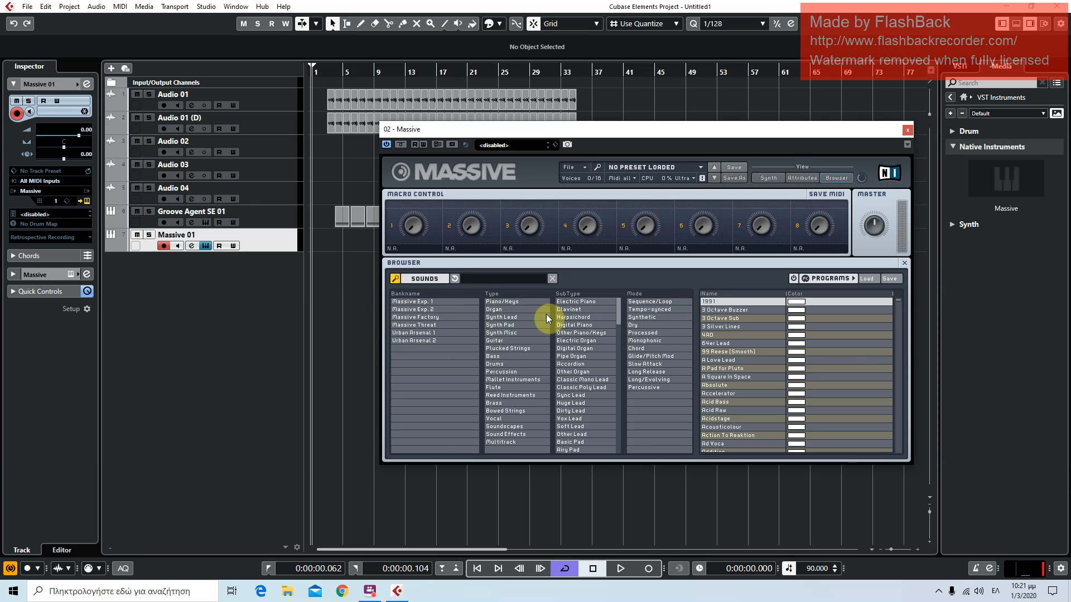
{"action": "left_click", "coordinate": [644, 303]}
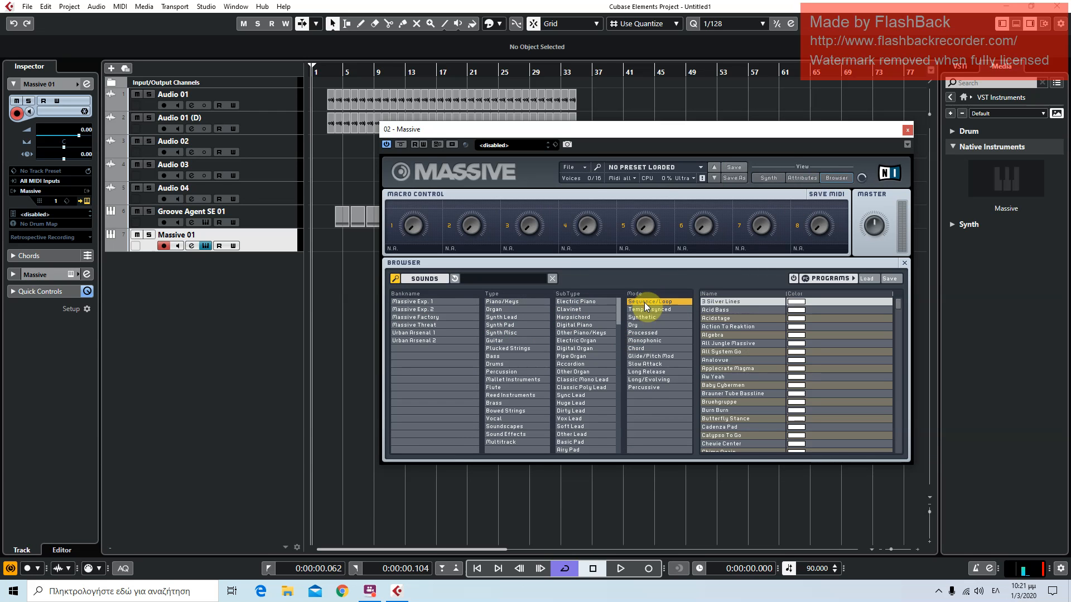
Audition the Gameboy Attack and Gangster Bass presets, load Gentle Groove and close the Massive window
{"action": "scroll", "coordinate": [765, 374], "scroll_direction": "down", "scroll_amount": 5}
{"action": "scroll", "coordinate": [747, 378], "scroll_direction": "down", "scroll_amount": 10}
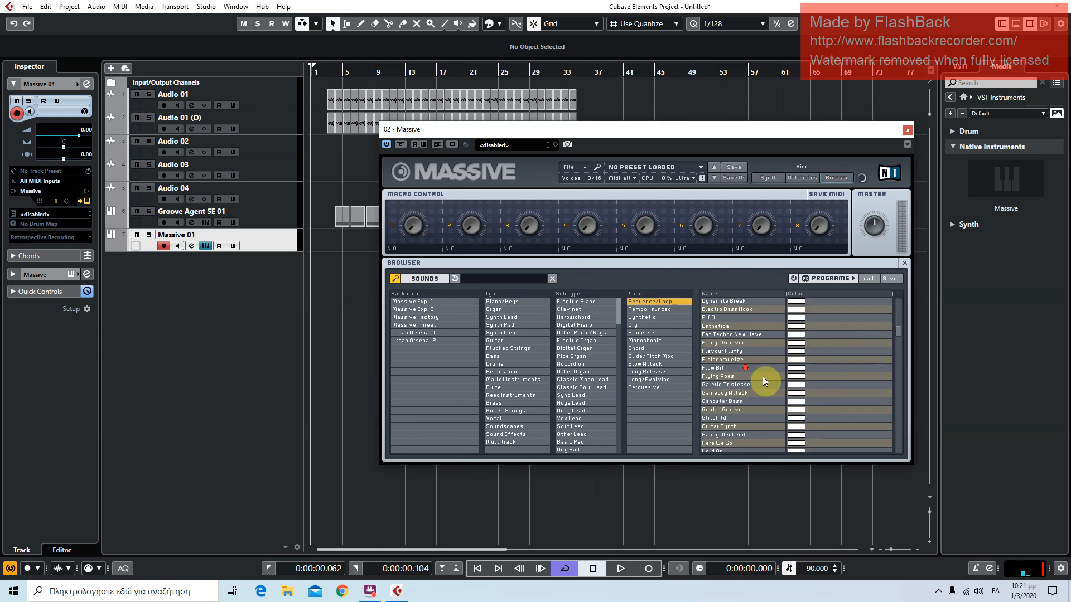
{"action": "left_click_drag", "start_coordinate": [898, 336], "coordinate": [904, 296]}
{"action": "scroll", "coordinate": [708, 393], "scroll_direction": "down", "scroll_amount": 1}
{"action": "scroll", "coordinate": [708, 395], "scroll_direction": "down", "scroll_amount": 5}
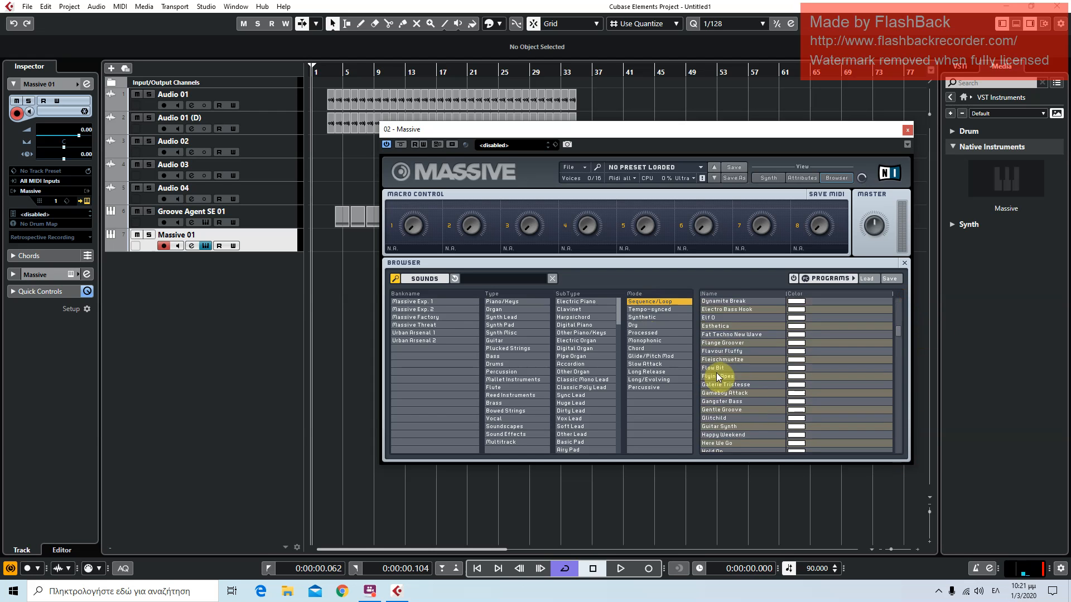
{"action": "left_click", "coordinate": [722, 371]}
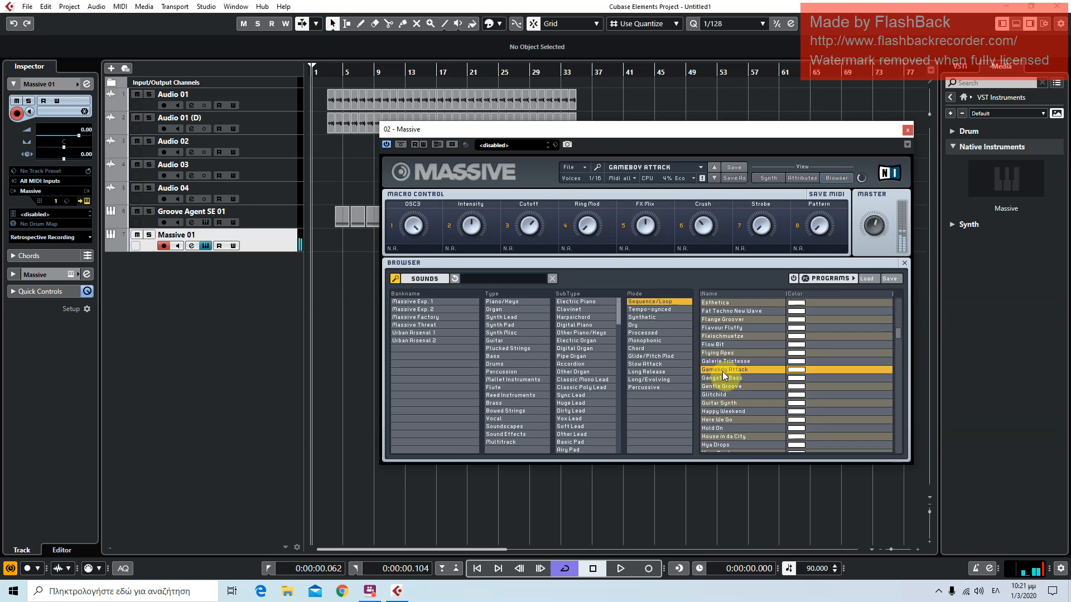
{"action": "left_click", "coordinate": [729, 379]}
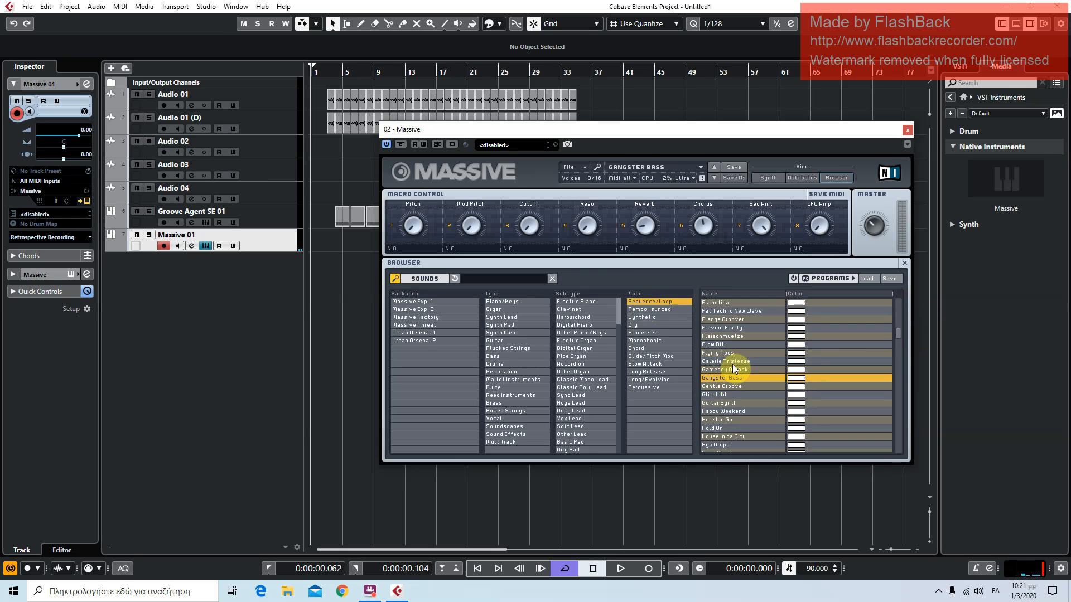
{"action": "left_click", "coordinate": [738, 386]}
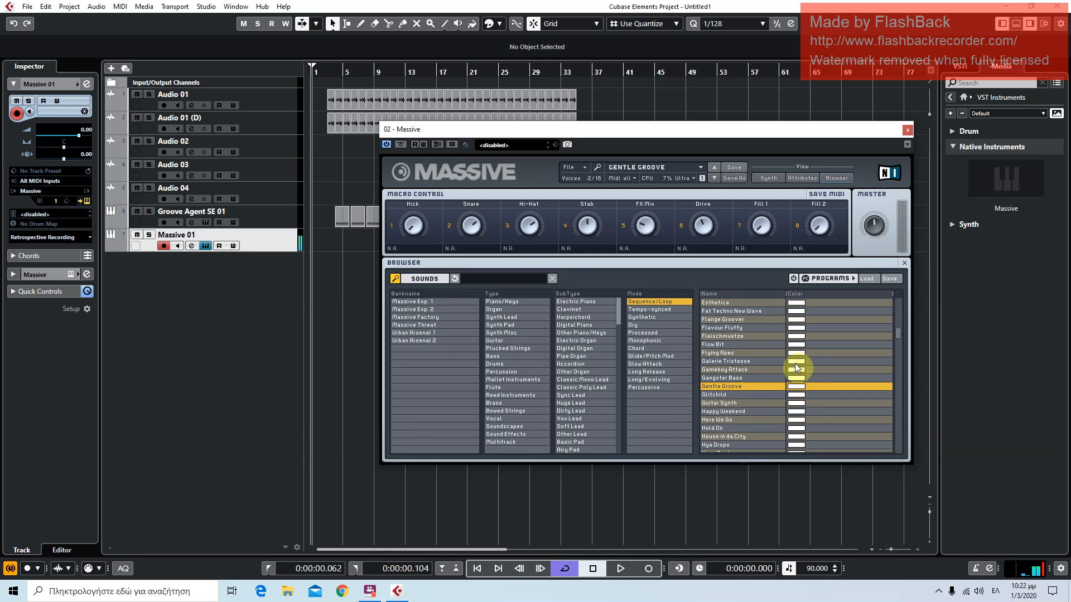
{"action": "left_click", "coordinate": [907, 131]}
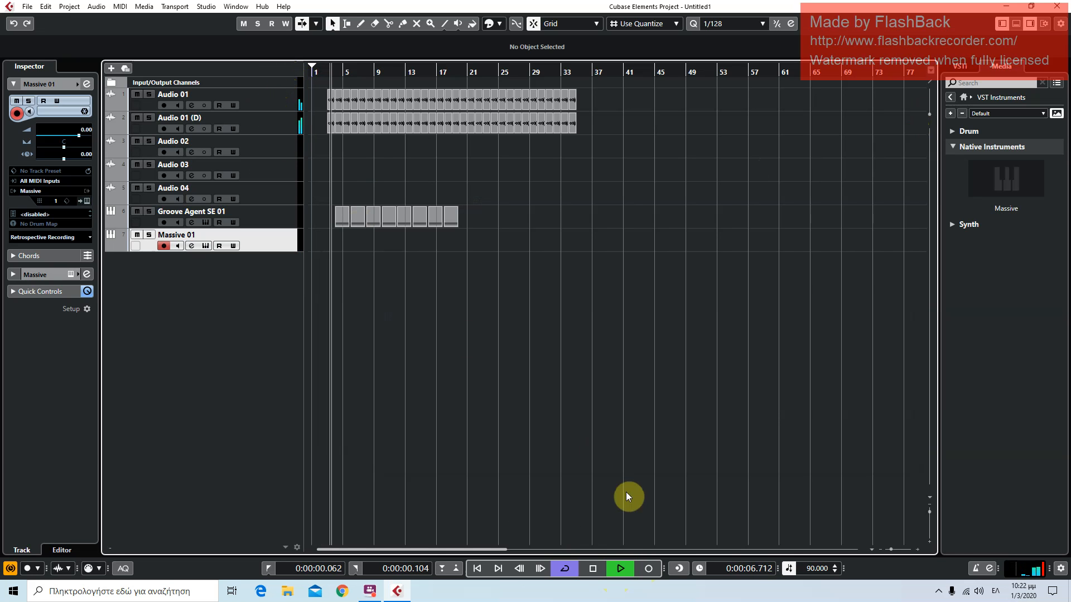
Record a clip on the Massive 01 track during playback from bar 3 to bar 6 and raise the track volume to 6.02
{"action": "left_click", "coordinate": [647, 568]}
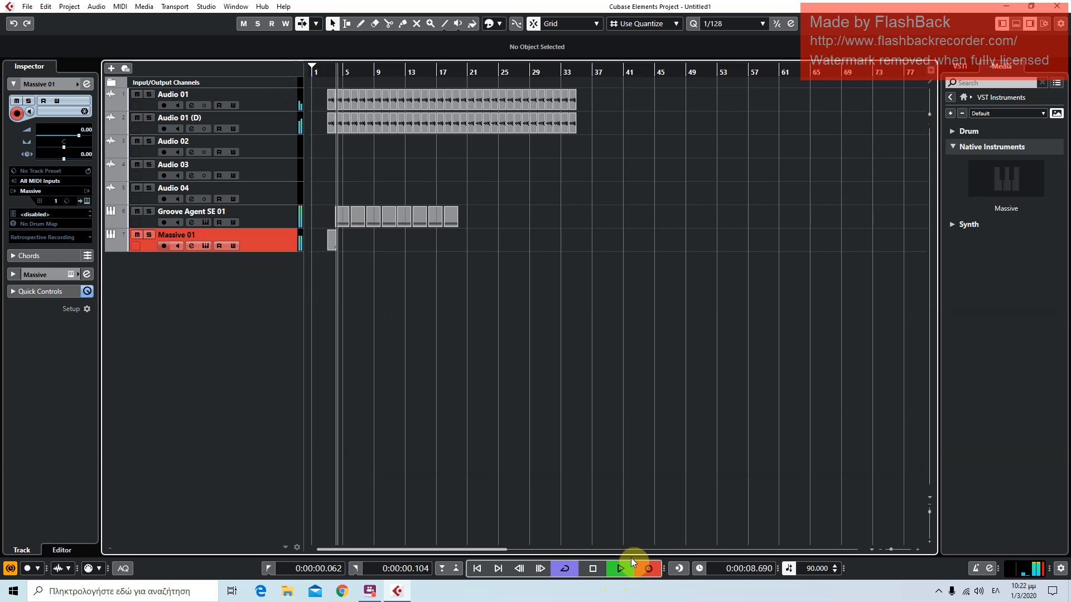
{"action": "left_click", "coordinate": [590, 567]}
{"action": "left_click_drag", "start_coordinate": [882, 550], "coordinate": [897, 549]}
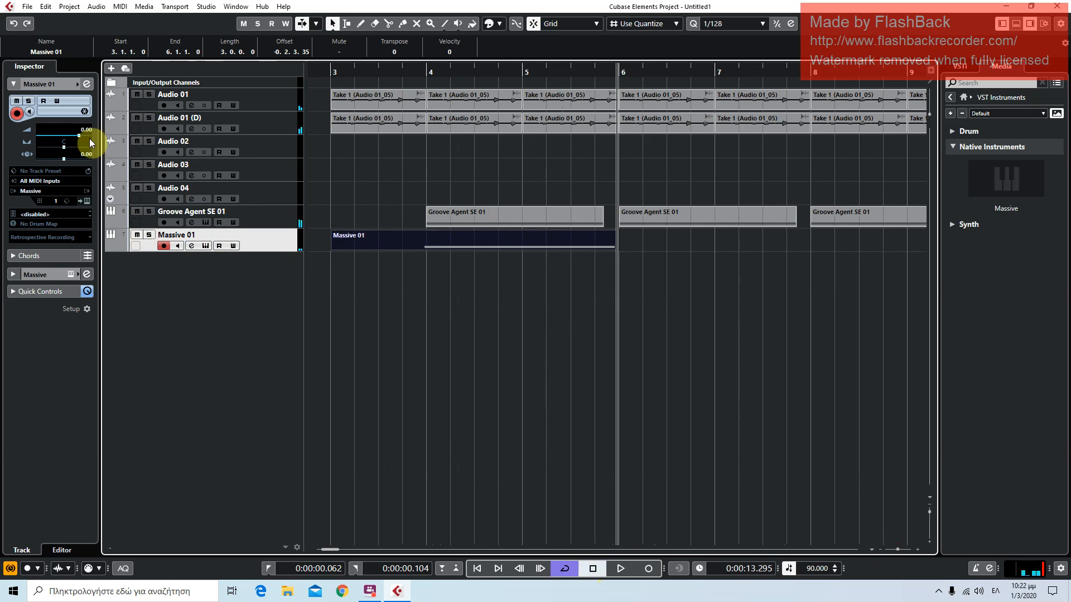
{"action": "left_click_drag", "start_coordinate": [79, 134], "coordinate": [92, 137]}
Solo the Groove Agent SE 01 and Massive 01 tracks and play them together from bar 3
{"action": "left_click", "coordinate": [330, 74]}
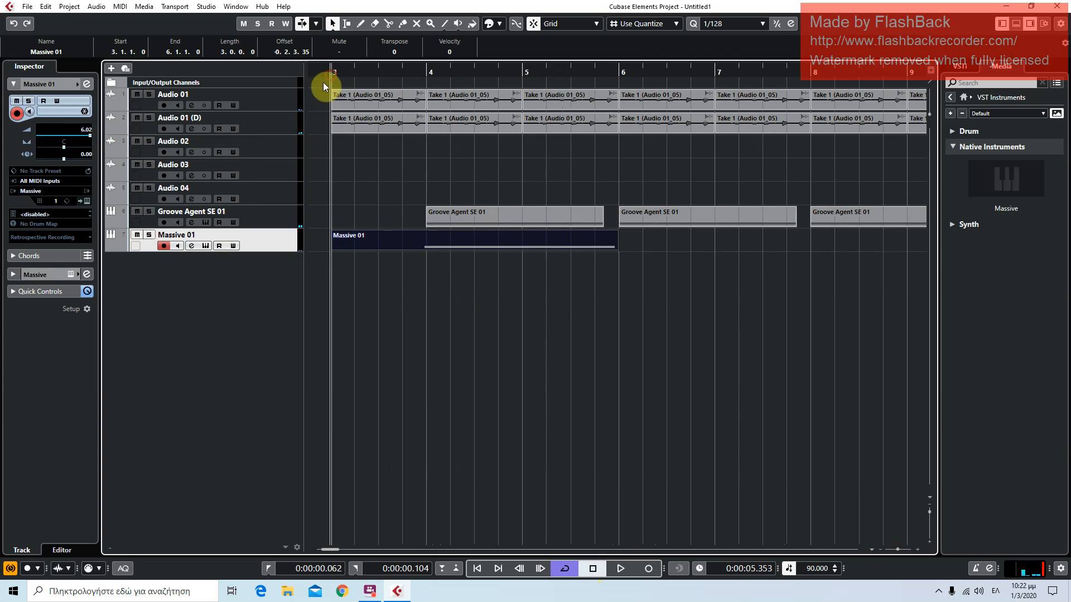
{"action": "left_click", "coordinate": [150, 212]}
{"action": "left_click", "coordinate": [149, 235]}
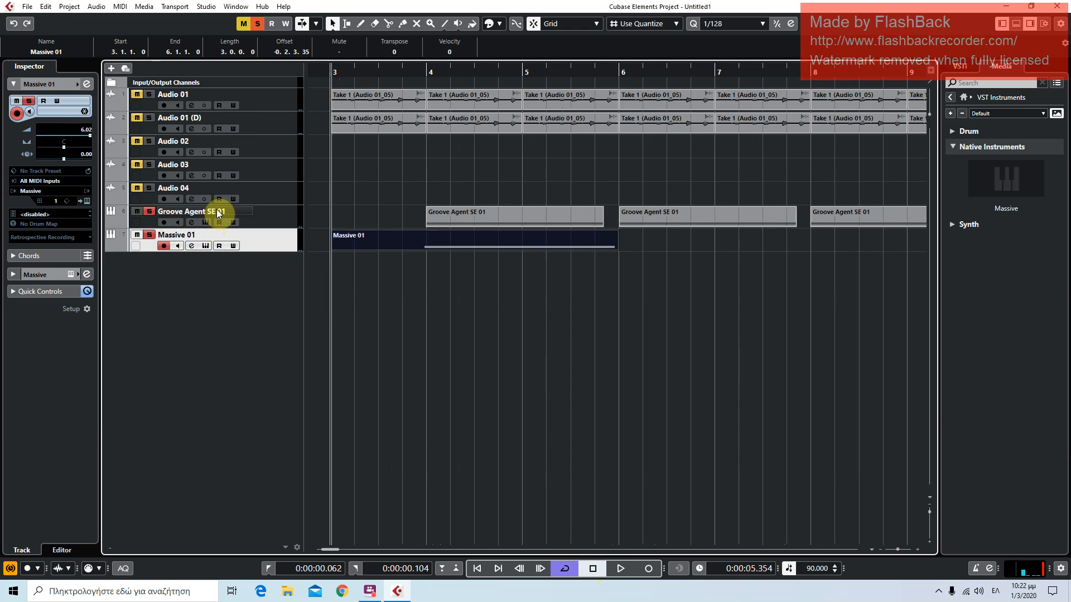
{"action": "key", "text": "space"}
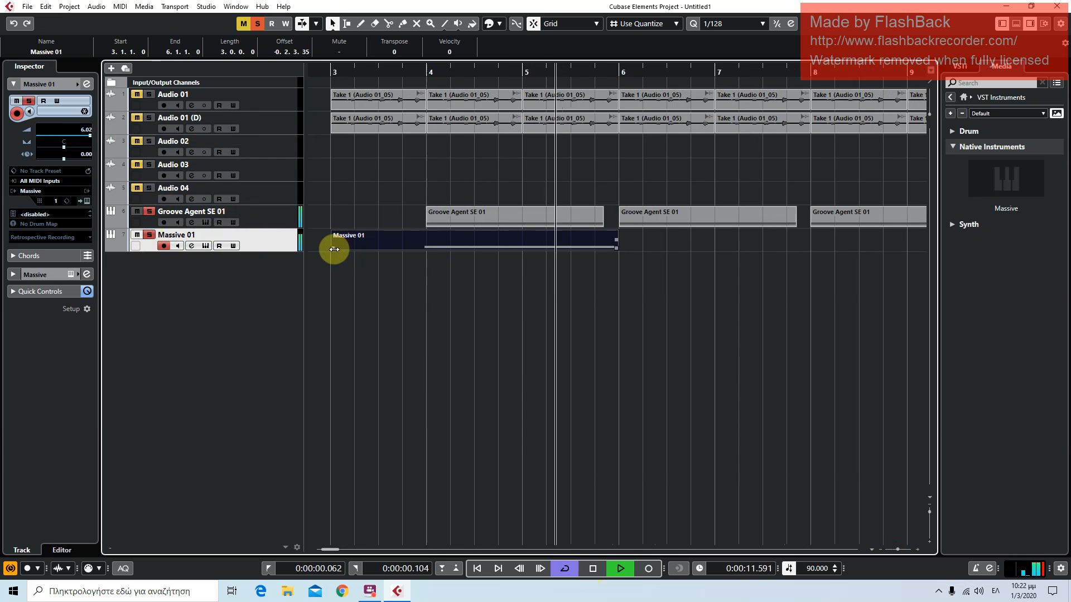
{"action": "key", "text": "space"}
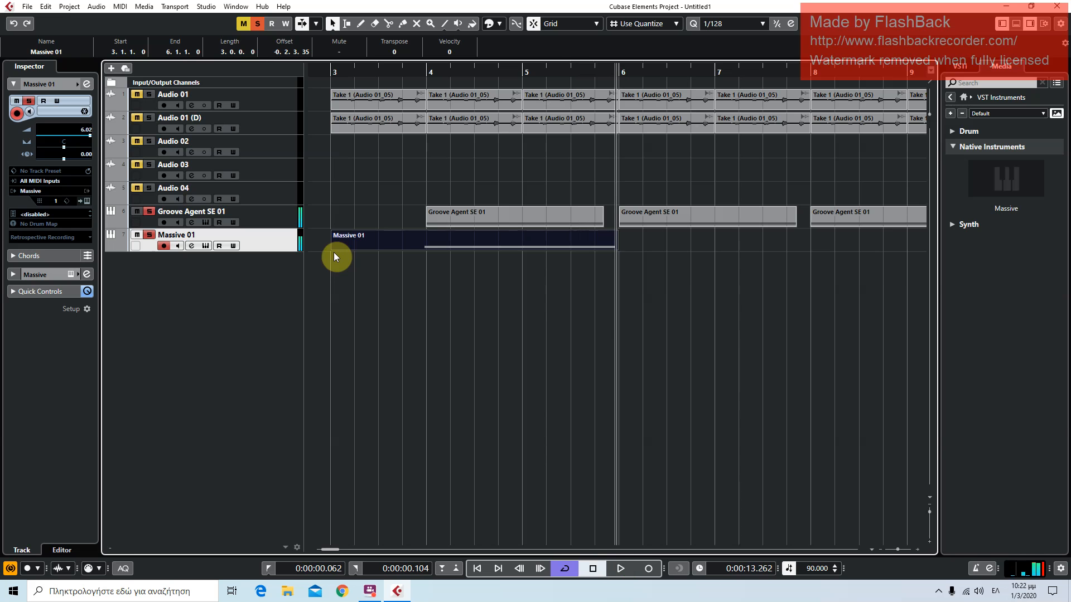
Trim the Massive 01 clip to match the first Groove Agent clip and, during playback, duplicate it with the copy aligned at bar 6
{"action": "left_click_drag", "start_coordinate": [333, 250], "coordinate": [427, 263]}
{"action": "left_click_drag", "start_coordinate": [612, 247], "coordinate": [601, 251]}
{"action": "left_click", "coordinate": [422, 68]}
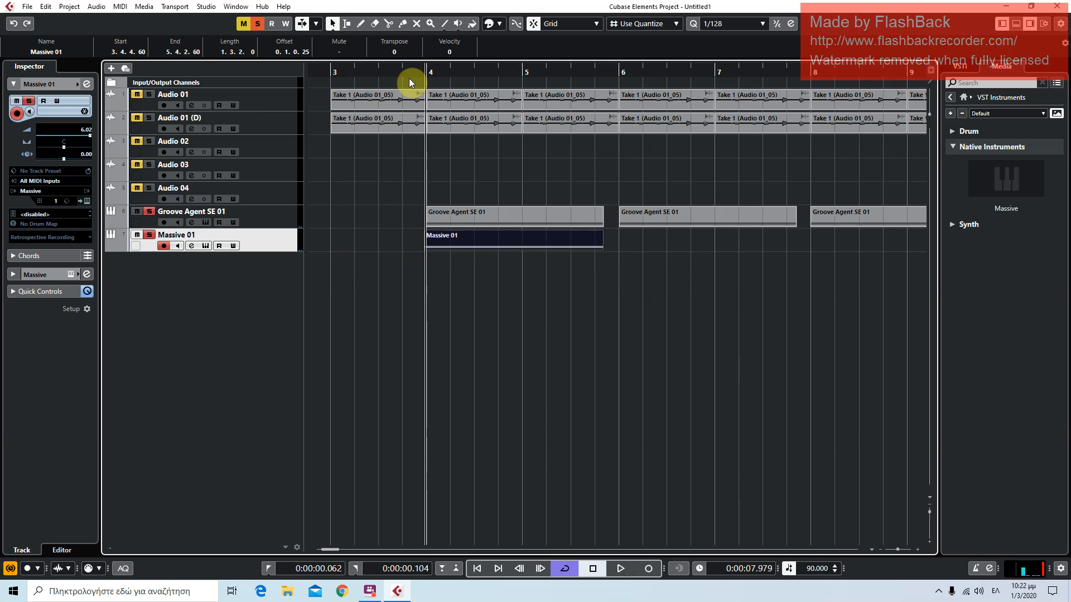
{"action": "key", "text": "space"}
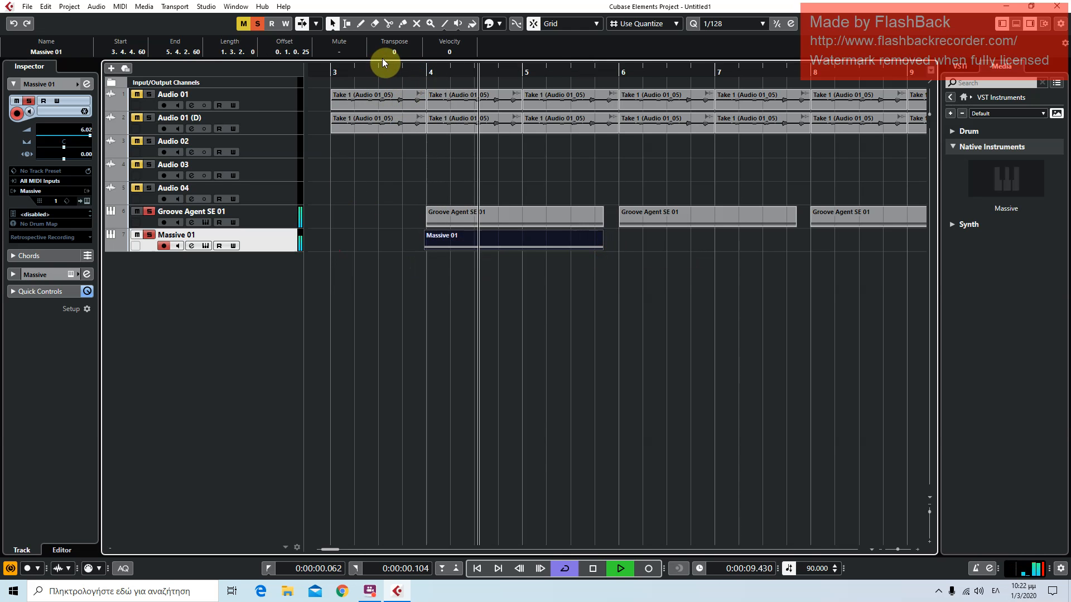
{"action": "key", "text": "ctrl+d"}
{"action": "left_click_drag", "start_coordinate": [650, 241], "coordinate": [664, 239]}
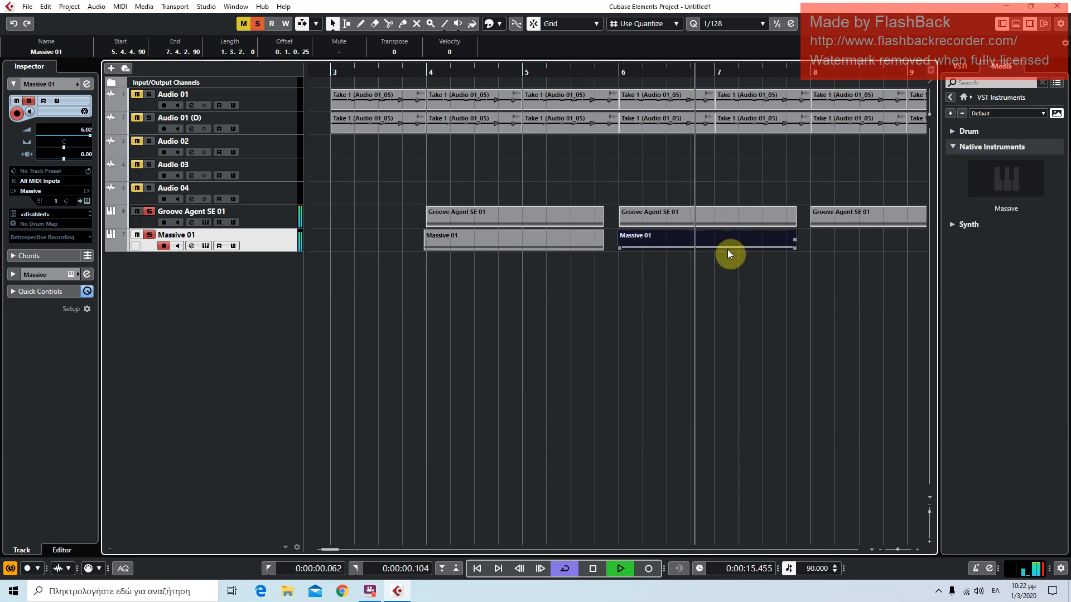
Turn off solo on the Groove Agent SE 01 and Massive 01 tracks
{"action": "left_click_drag", "start_coordinate": [897, 550], "coordinate": [890, 549]}
{"action": "left_click", "coordinate": [149, 212]}
{"action": "left_click", "coordinate": [149, 236]}
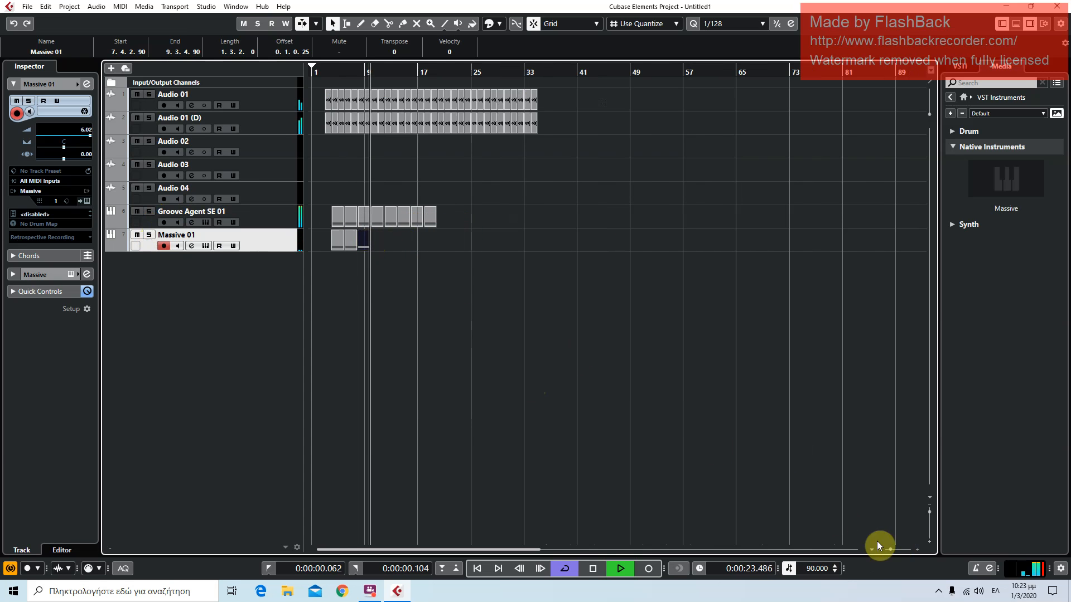
Align the third Massive 01 clip with the Groove Agent clip at bar 8 and duplicate the three clips up to bar 14
{"action": "left_click_drag", "start_coordinate": [892, 549], "coordinate": [898, 548]}
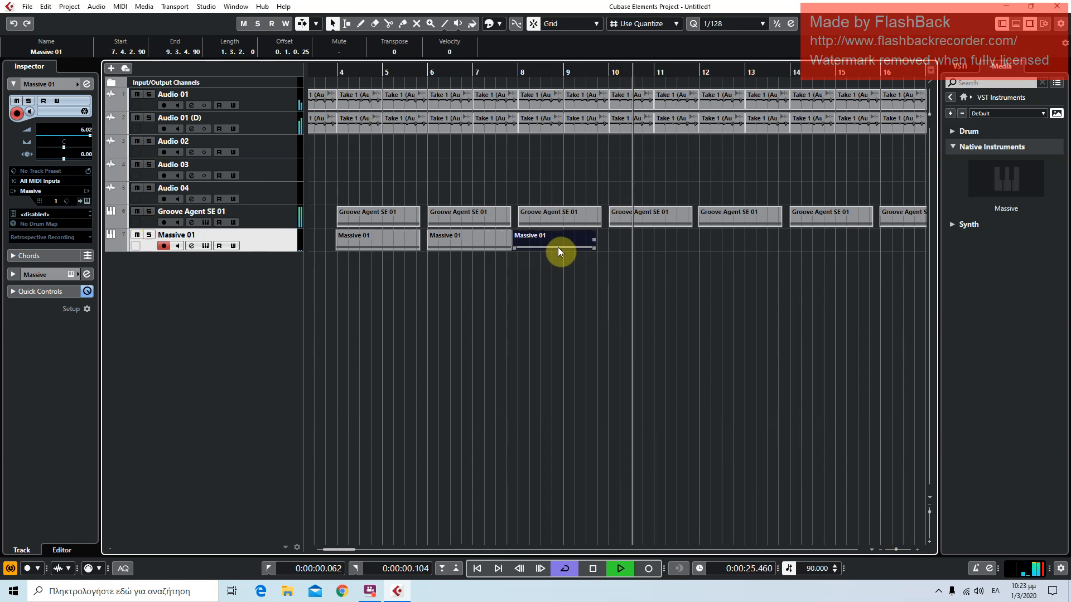
{"action": "left_click_drag", "start_coordinate": [559, 242], "coordinate": [334, 246]}
{"action": "left_click", "coordinate": [622, 243]}
{"action": "key", "text": "ctrl+d"}
{"action": "left_click_drag", "start_coordinate": [624, 243], "coordinate": [627, 239]}
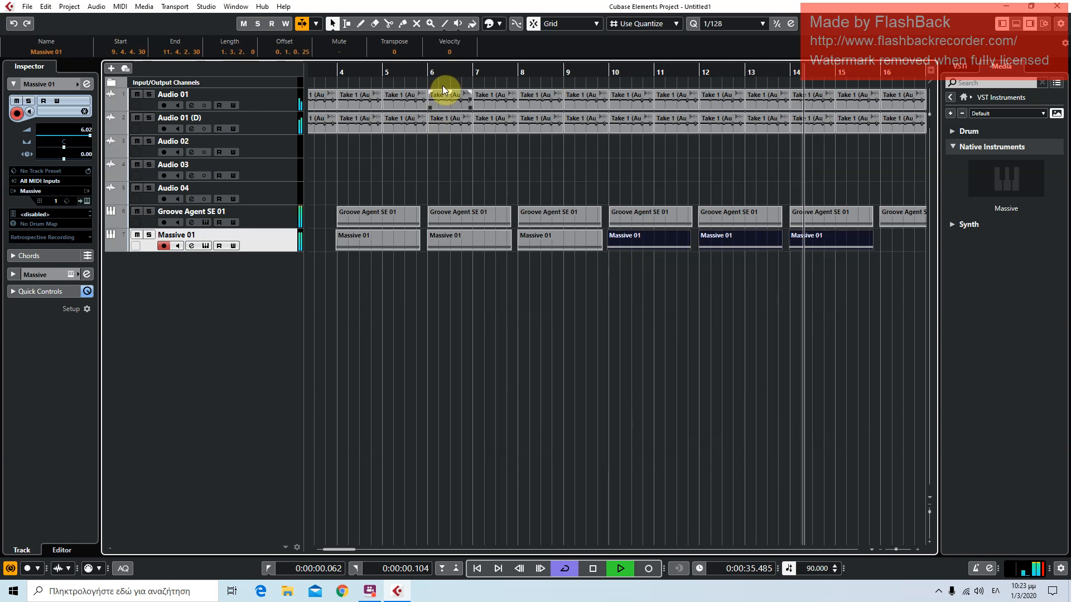
Replay from just before bar 4 and nudge the first Massive 01 clip to start at 3.4.4.105
{"action": "left_click", "coordinate": [313, 75]}
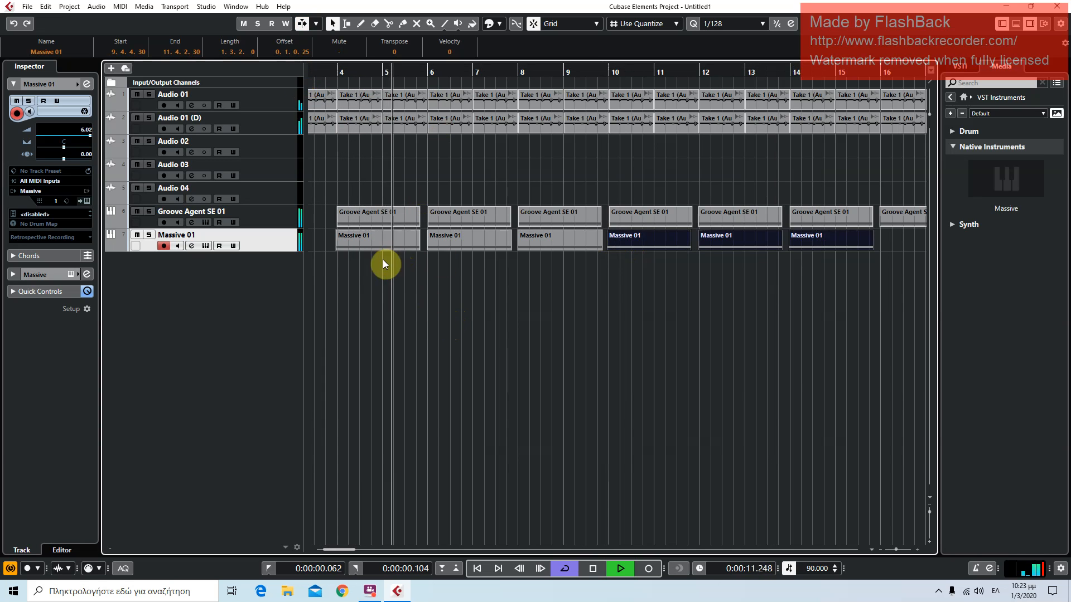
{"action": "left_click", "coordinate": [367, 245]}
{"action": "left_click_drag", "start_coordinate": [367, 243], "coordinate": [368, 243]}
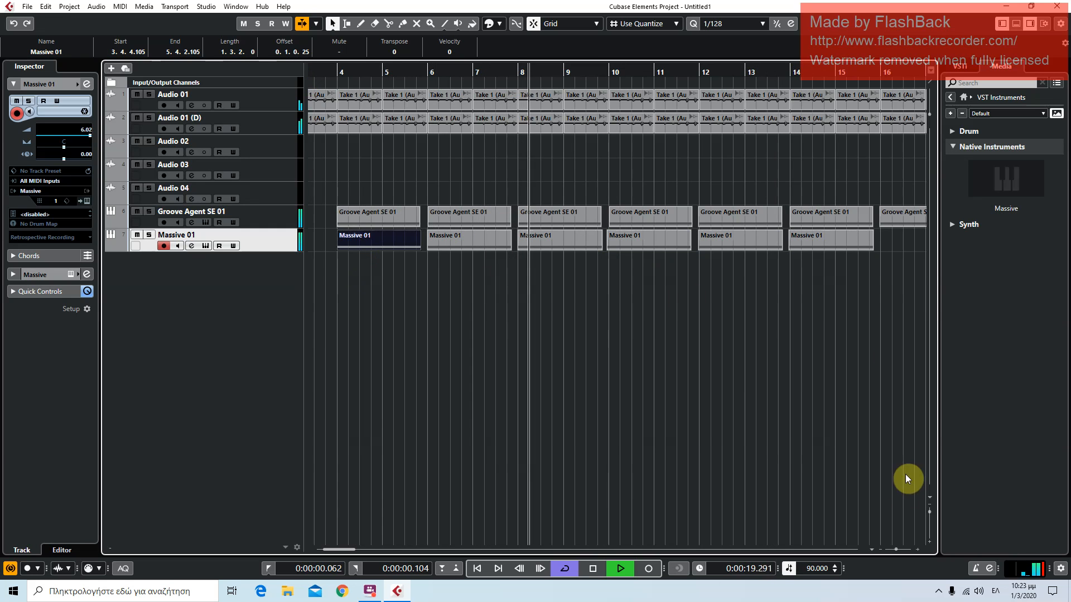
Lower the Stereo Out fader to -4.54 in the MixConsole and close the mixer
{"action": "left_click_drag", "start_coordinate": [900, 550], "coordinate": [893, 549]}
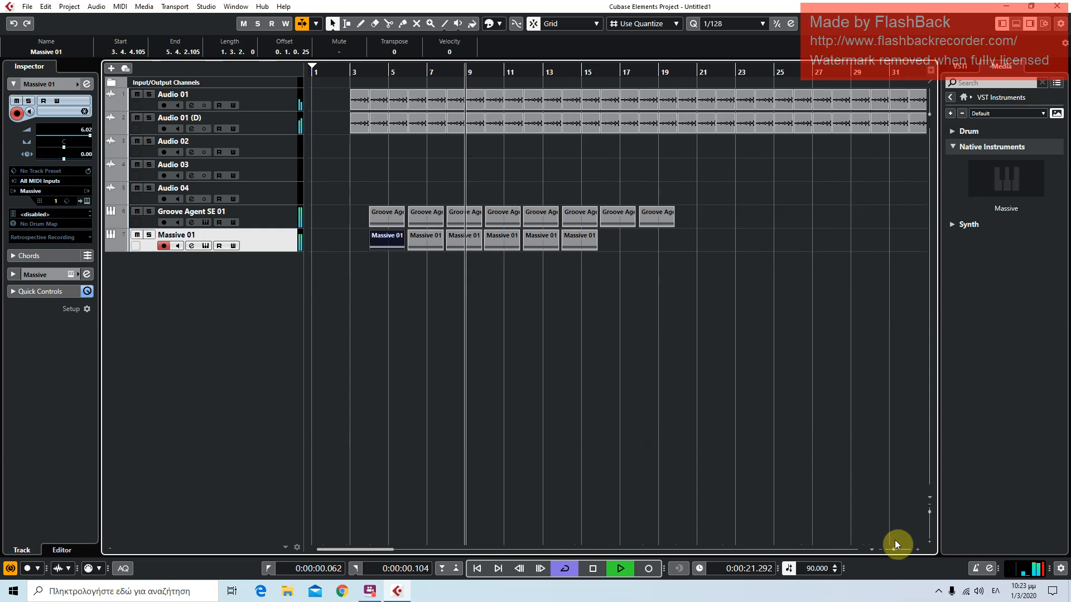
{"action": "left_click", "coordinate": [1040, 554]}
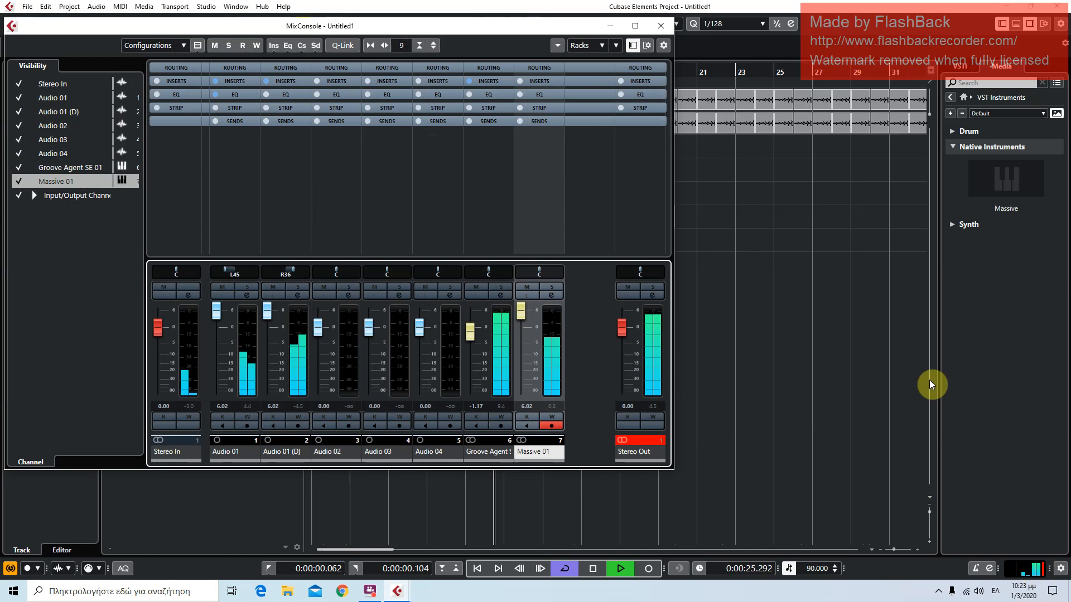
{"action": "left_click_drag", "start_coordinate": [627, 331], "coordinate": [623, 339]}
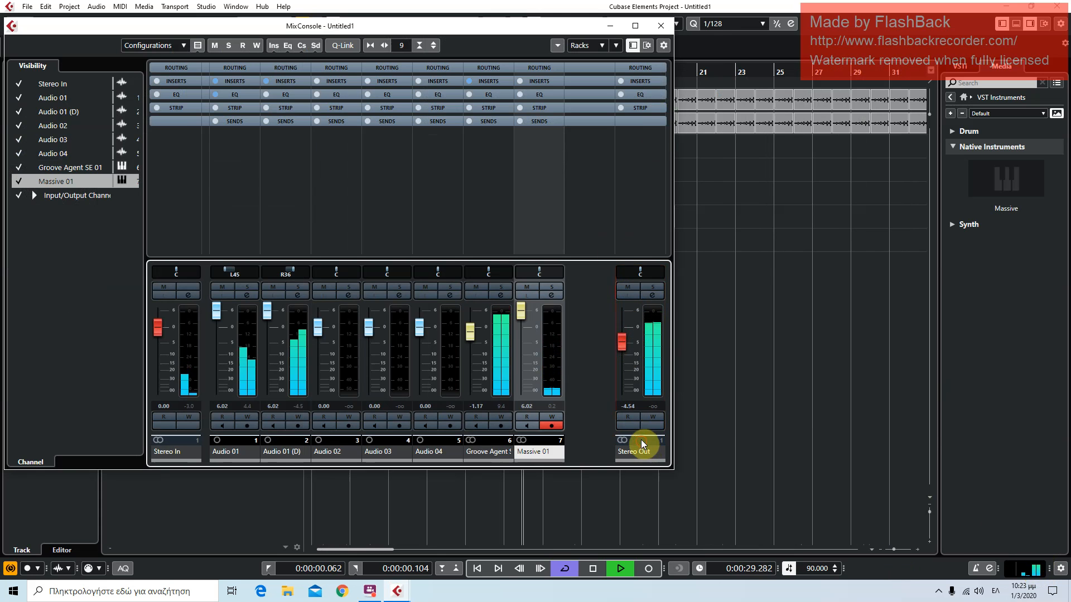
{"action": "left_click", "coordinate": [660, 26]}
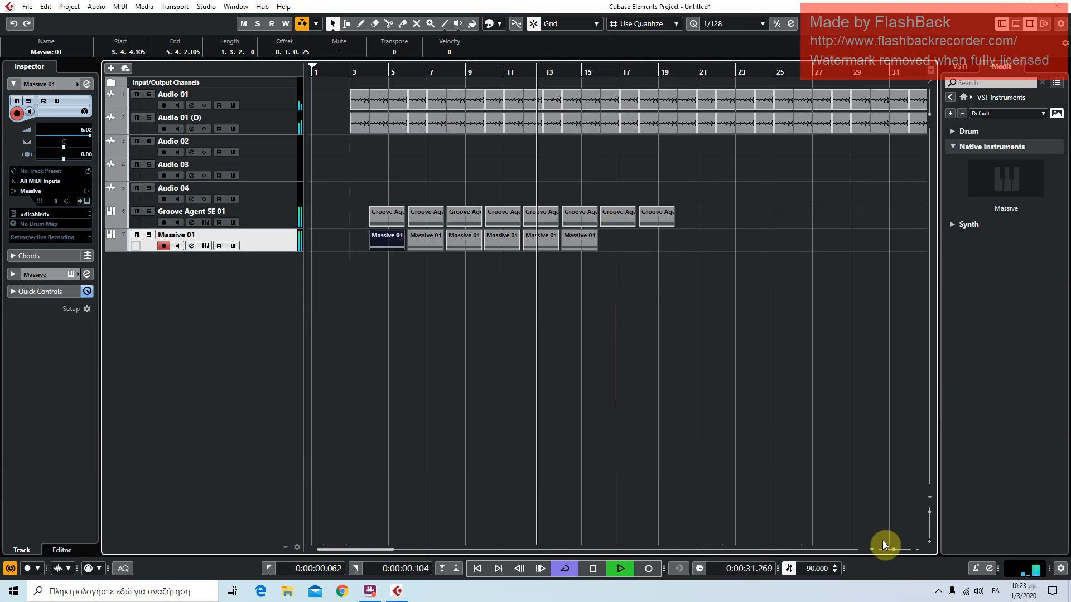
Align the last Massive 01 clip and the Groove Agent SE 01 clip above it at the start of bar 14
{"action": "left_click_drag", "start_coordinate": [894, 549], "coordinate": [897, 549]}
{"action": "left_click", "coordinate": [647, 245]}
{"action": "left_click_drag", "start_coordinate": [647, 246], "coordinate": [715, 241]}
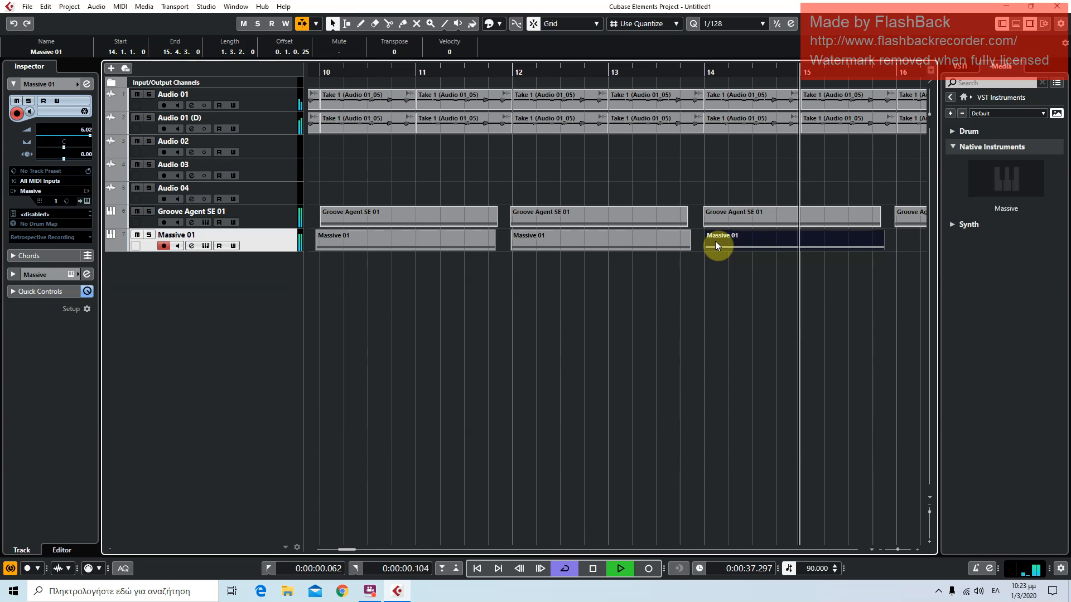
{"action": "left_click", "coordinate": [723, 222]}
{"action": "left_click_drag", "start_coordinate": [723, 220], "coordinate": [722, 221]}
{"action": "left_click", "coordinate": [811, 245]}
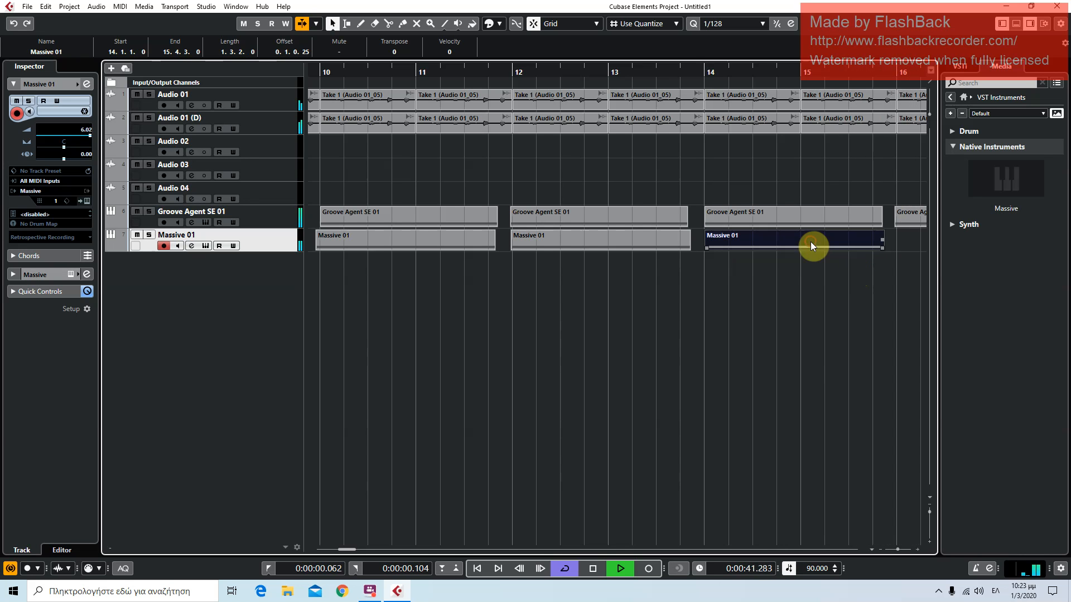
Duplicate the last Massive 01 clip from bar 16 to about bar 27 and align the selected copies to start at 16.1.1.15
{"action": "left_click_drag", "start_coordinate": [895, 555], "coordinate": [891, 555]}
{"action": "mouse_move", "coordinate": [423, 246]}
{"action": "left_mouse_down"}
{"action": "mouse_move", "coordinate": [313, 247]}
{"action": "mouse_move", "coordinate": [437, 243]}
{"action": "left_mouse_up"}
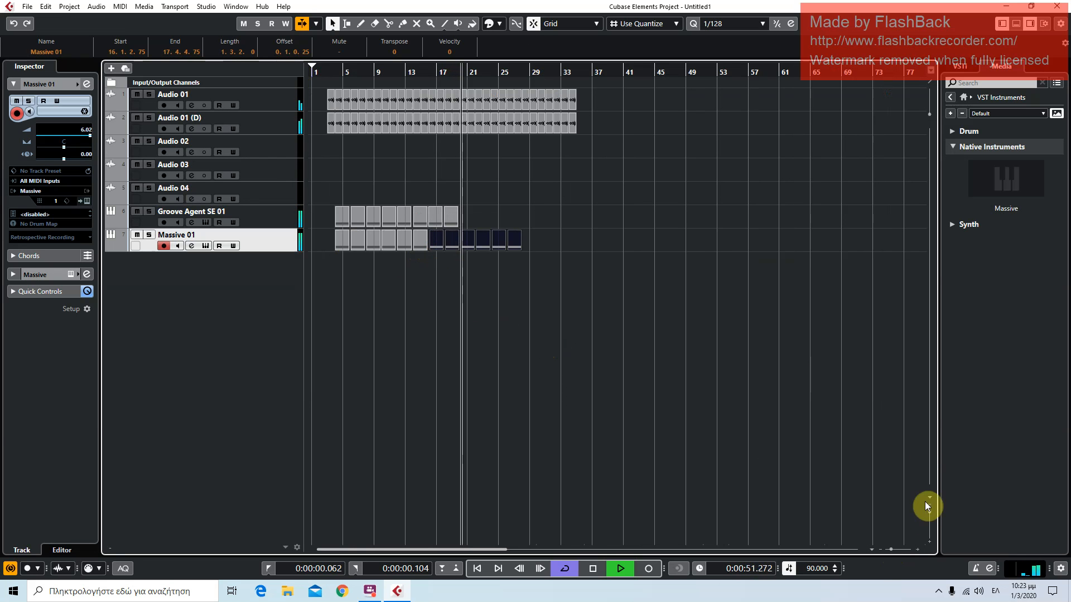
{"action": "left_click_drag", "start_coordinate": [891, 549], "coordinate": [897, 549]}
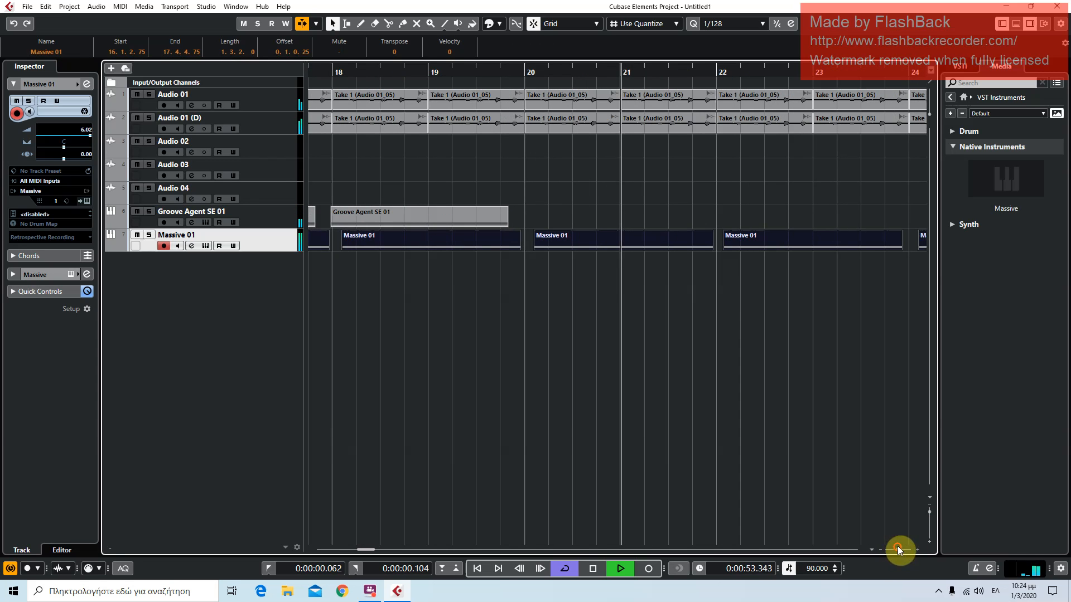
{"action": "left_click_drag", "start_coordinate": [674, 240], "coordinate": [671, 240]}
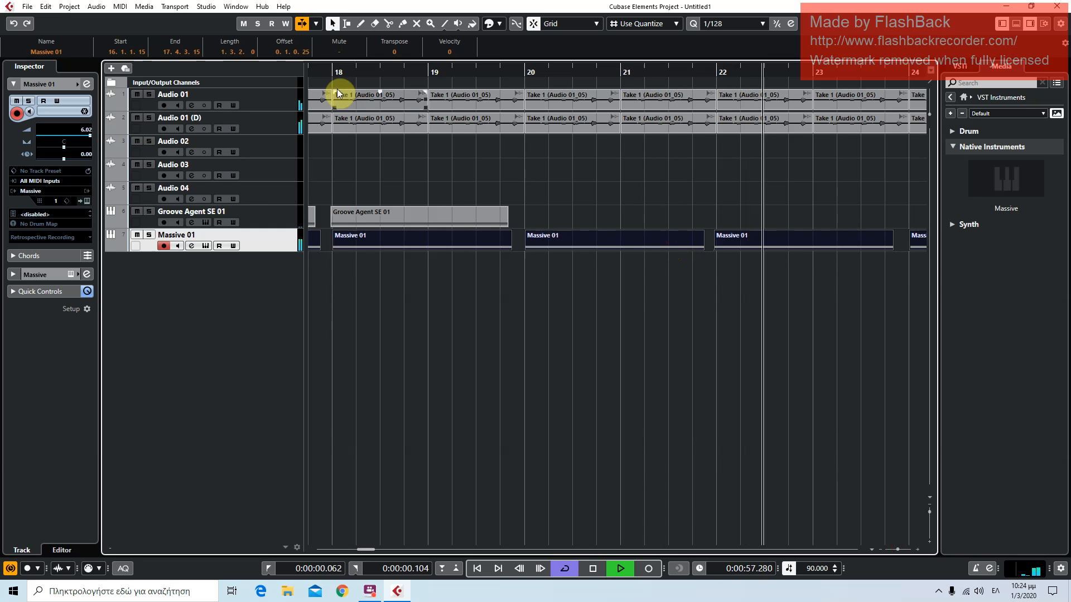
Replay from bar 18 and align the Groove Agent SE 01 clips at bars 18 and 16, starting the latter at 16.1.1.15
{"action": "left_click", "coordinate": [325, 69]}
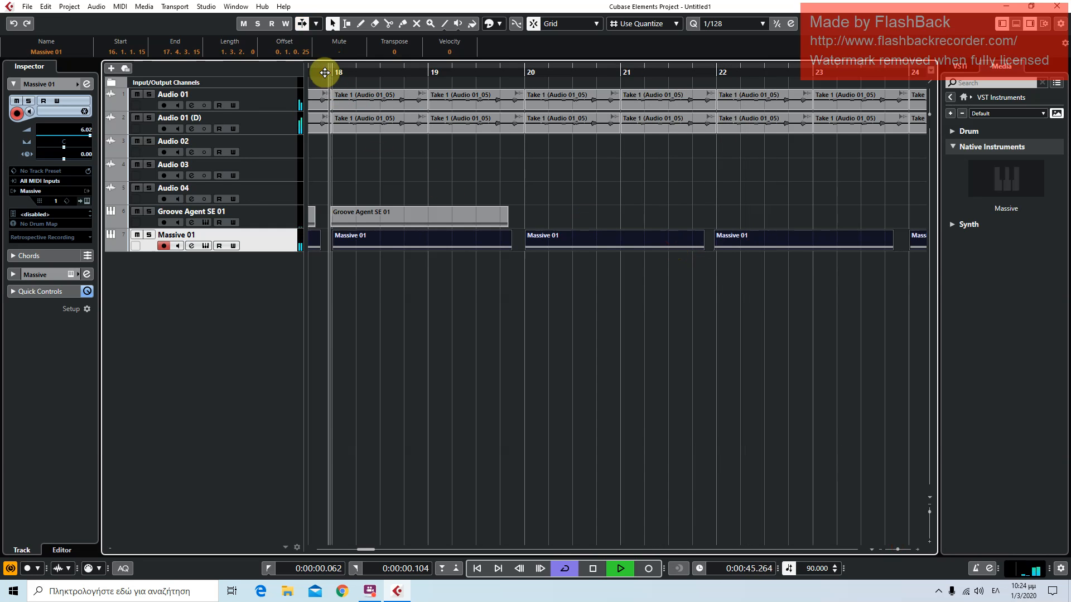
{"action": "left_click", "coordinate": [352, 220]}
{"action": "left_click_drag", "start_coordinate": [351, 219], "coordinate": [353, 219]}
{"action": "left_click_drag", "start_coordinate": [366, 551], "coordinate": [355, 549]}
{"action": "left_click_drag", "start_coordinate": [611, 224], "coordinate": [624, 217]}
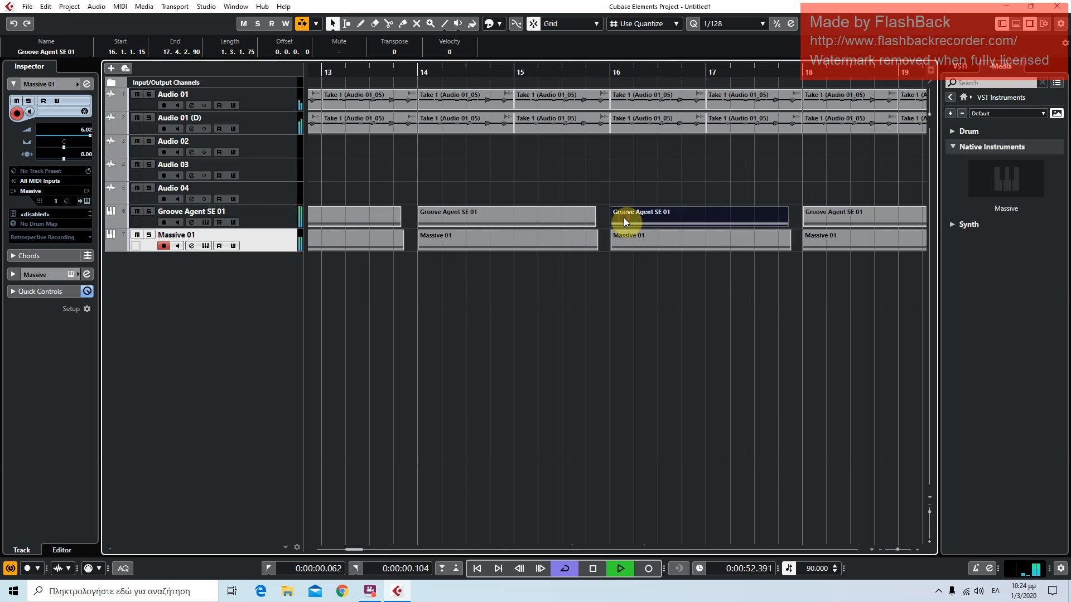
Nudge the earlier Groove Agent SE 01 clips onto the bar lines, starting the one near bar 10 at 9.4.4.105
{"action": "left_click", "coordinate": [477, 219]}
{"action": "left_click_drag", "start_coordinate": [353, 554], "coordinate": [346, 545]}
{"action": "left_click_drag", "start_coordinate": [645, 211], "coordinate": [644, 214]}
{"action": "left_click_drag", "start_coordinate": [519, 219], "coordinate": [520, 219]}
{"action": "scroll", "coordinate": [335, 549], "scroll_direction": "left", "scroll_amount": 4}
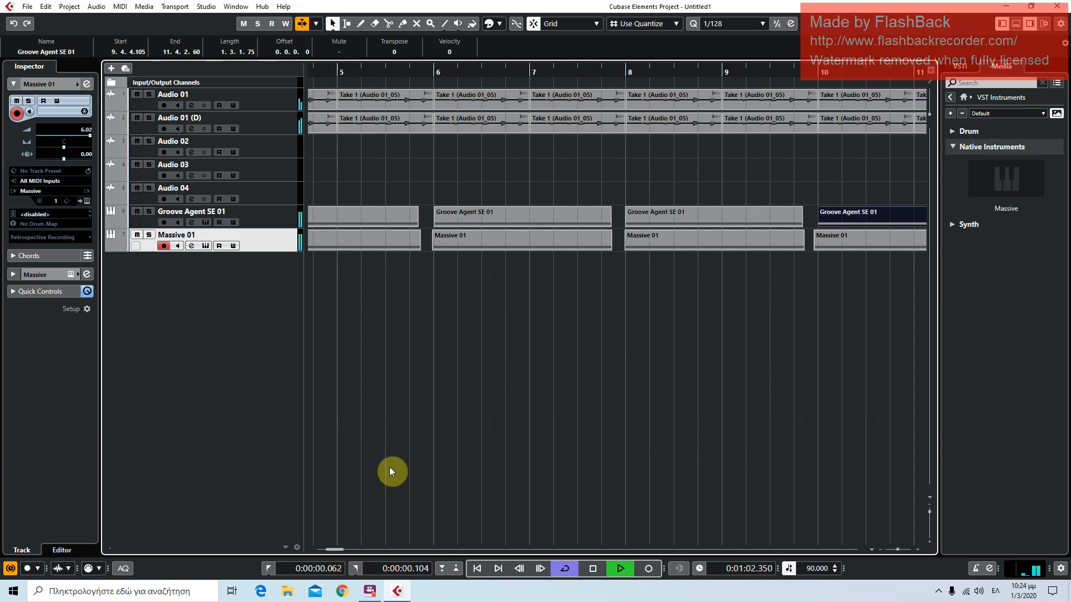
{"action": "left_click_drag", "start_coordinate": [521, 216], "coordinate": [521, 217]}
Align the last Massive 01 clip with bar 26, starting at 25.4.4.105, and stop playback
{"action": "left_click_drag", "start_coordinate": [344, 548], "coordinate": [334, 550]}
{"action": "left_click_drag", "start_coordinate": [894, 551], "coordinate": [896, 552]}
{"action": "left_click_drag", "start_coordinate": [584, 239], "coordinate": [584, 240]}
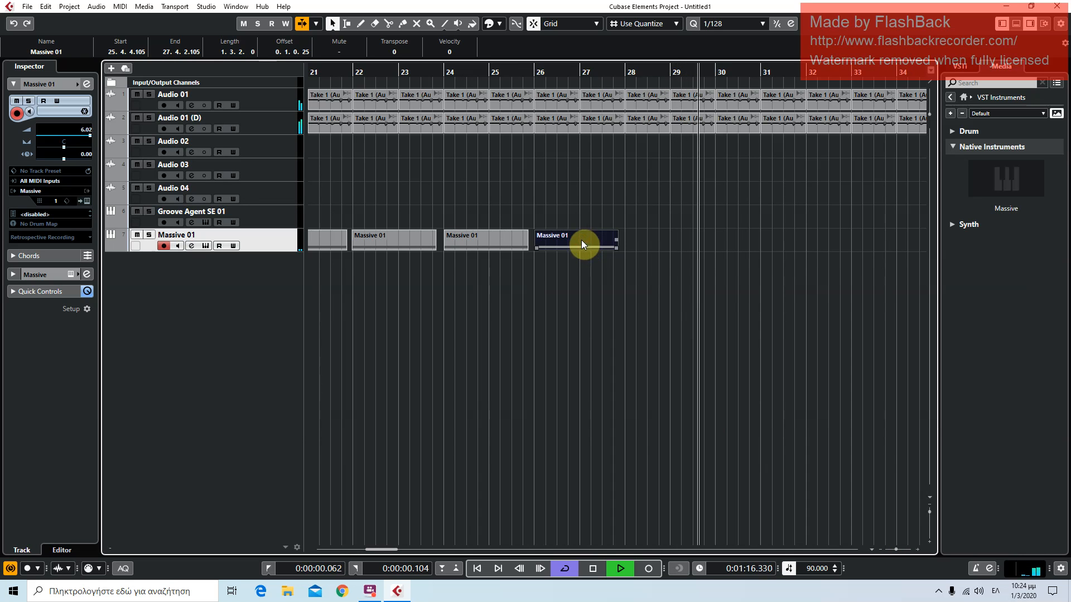
{"action": "key", "text": "space"}
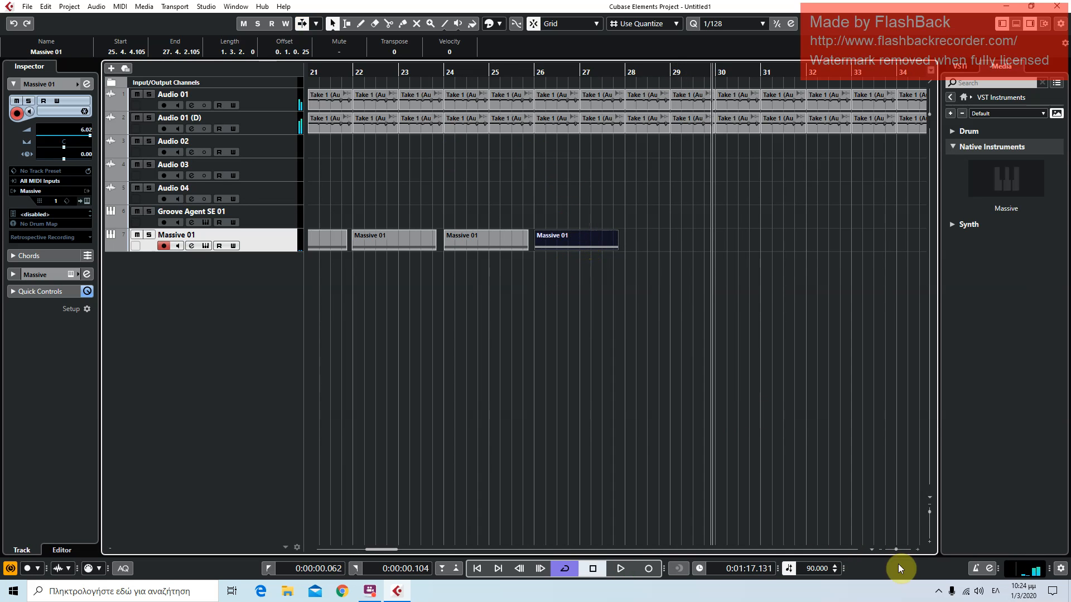
Set the loop range from 0:00:00.916 to 0:01:16.937 and return the project cursor to the start
{"action": "left_click_drag", "start_coordinate": [898, 550], "coordinate": [889, 549]}
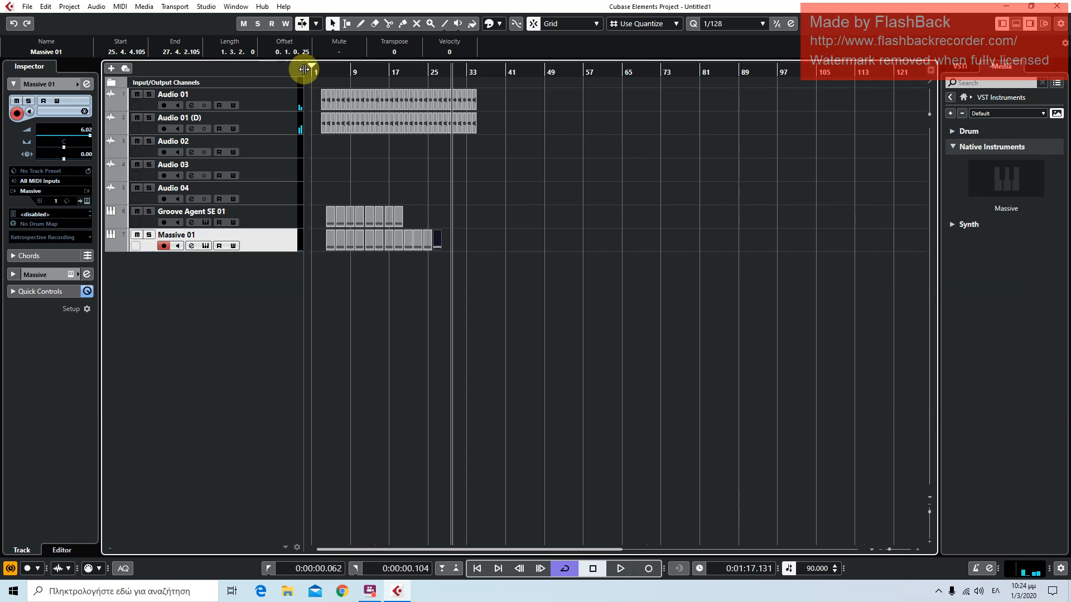
{"action": "left_click_drag", "start_coordinate": [313, 65], "coordinate": [453, 90]}
{"action": "left_click", "coordinate": [478, 570]}
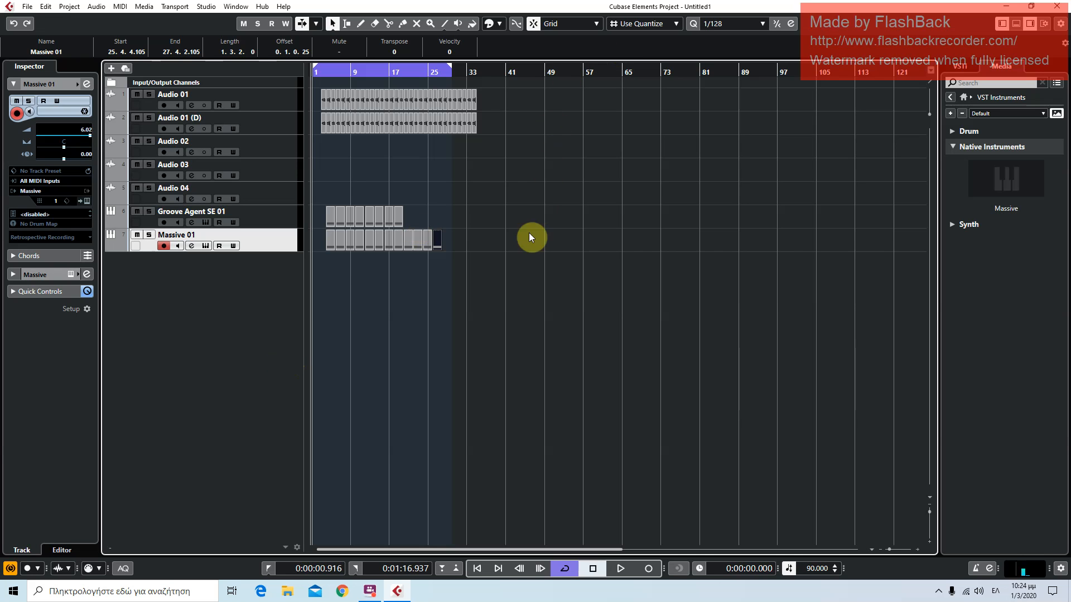
Select the Audio 01 track and clear the clip selection
{"action": "left_click", "coordinate": [285, 215]}
{"action": "left_click", "coordinate": [278, 199]}
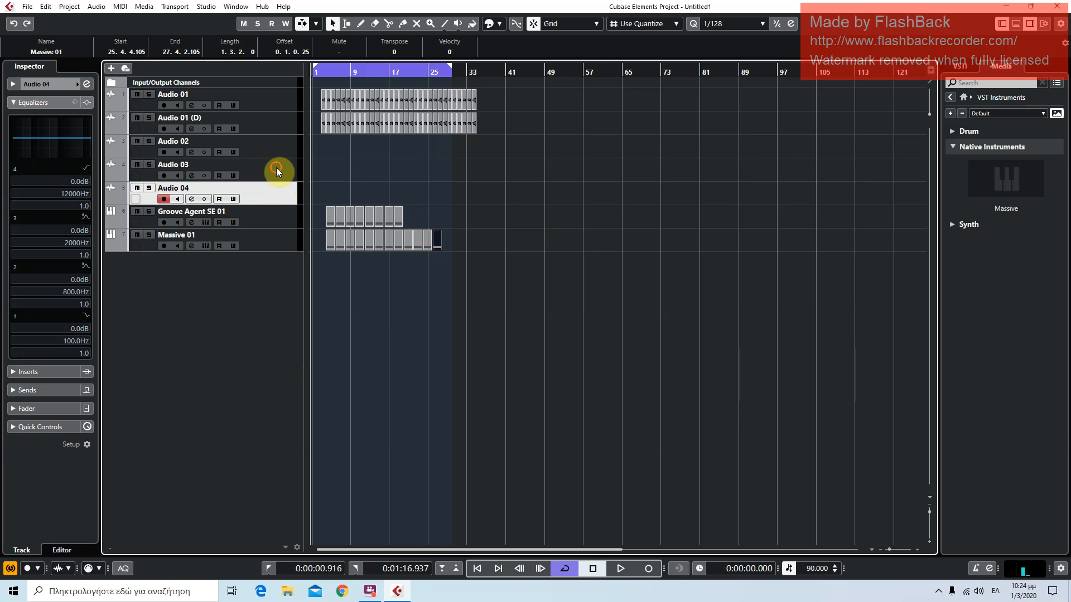
{"action": "left_click", "coordinate": [275, 152]}
{"action": "left_click", "coordinate": [279, 125]}
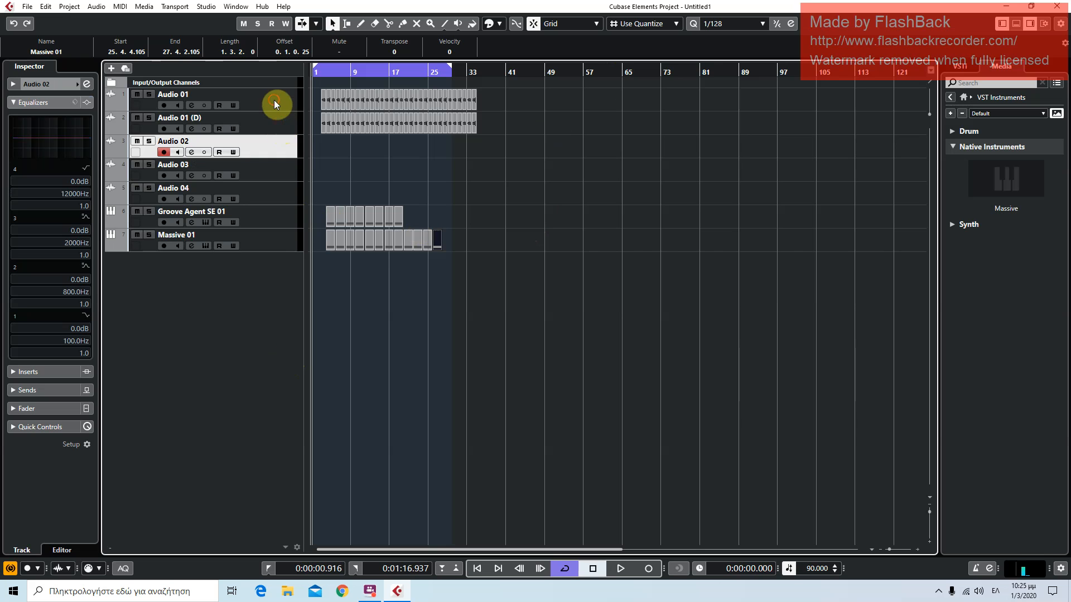
{"action": "left_click", "coordinate": [274, 102]}
{"action": "left_click", "coordinate": [610, 145]}
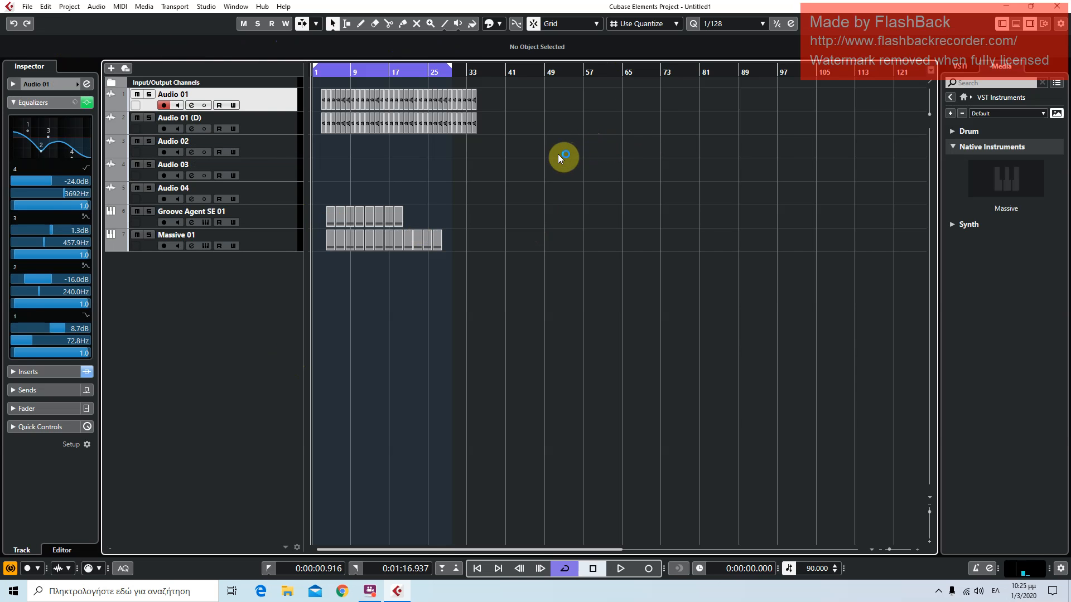
Save the project in the Untitled-14 folder under the name προξεψτ
{"action": "left_click", "coordinate": [28, 7]}
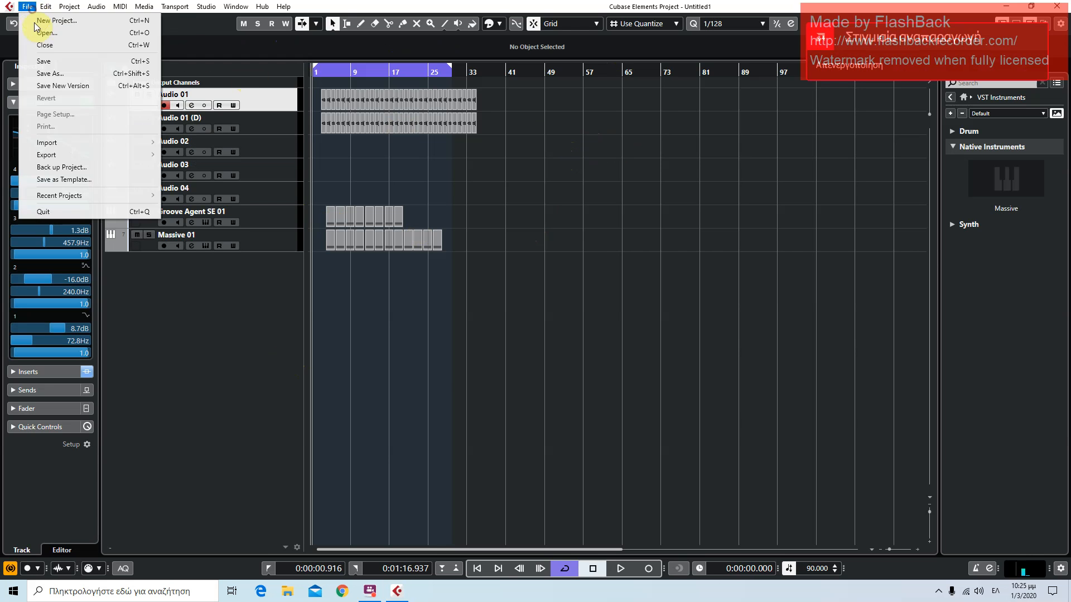
{"action": "left_click", "coordinate": [49, 74]}
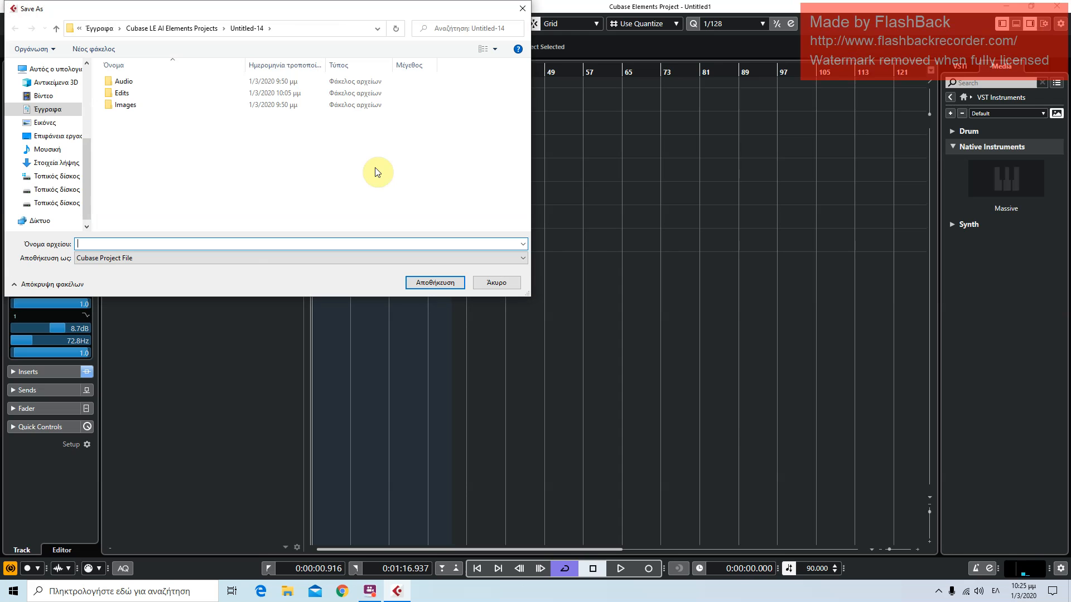
{"action": "type", "text": "προξεψτ"}
{"action": "left_click", "coordinate": [439, 282]}
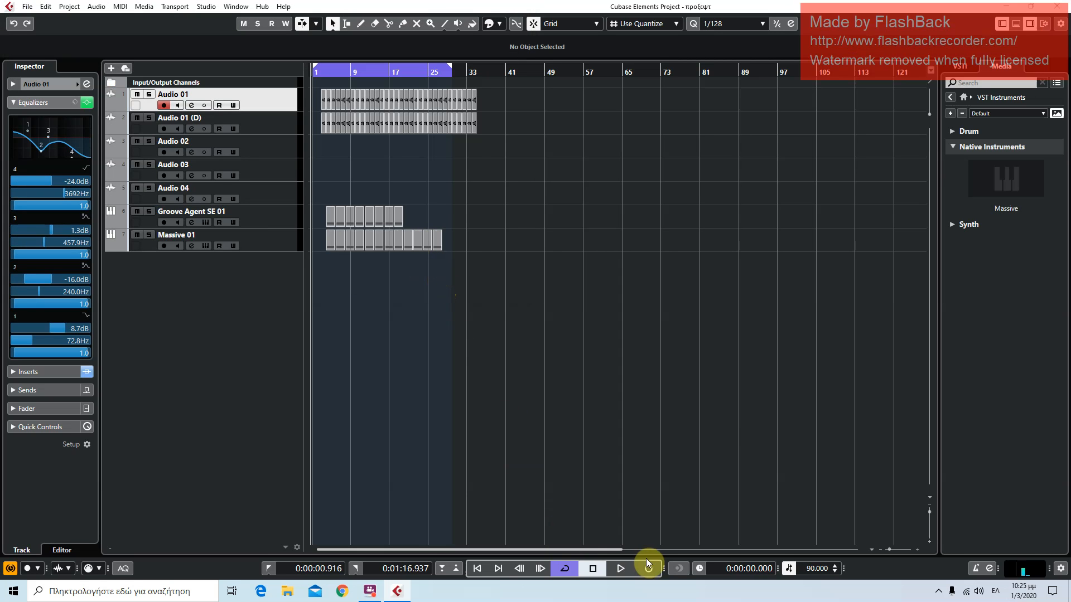
Play the arrangement from the start to check how the parts sound together, and stop playback
{"action": "left_click", "coordinate": [621, 567]}
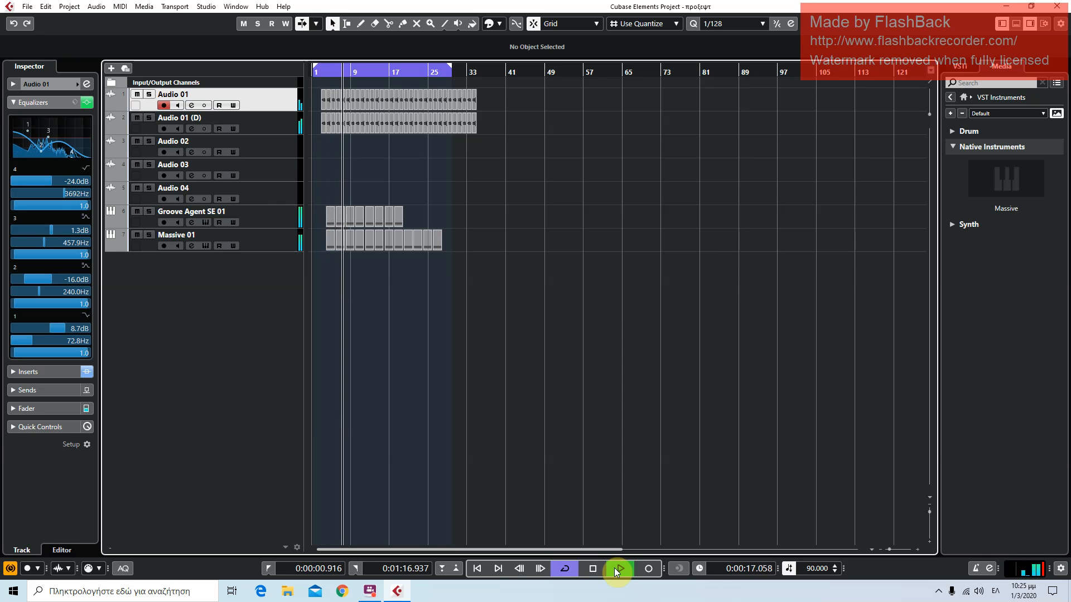
{"action": "key", "text": "space"}
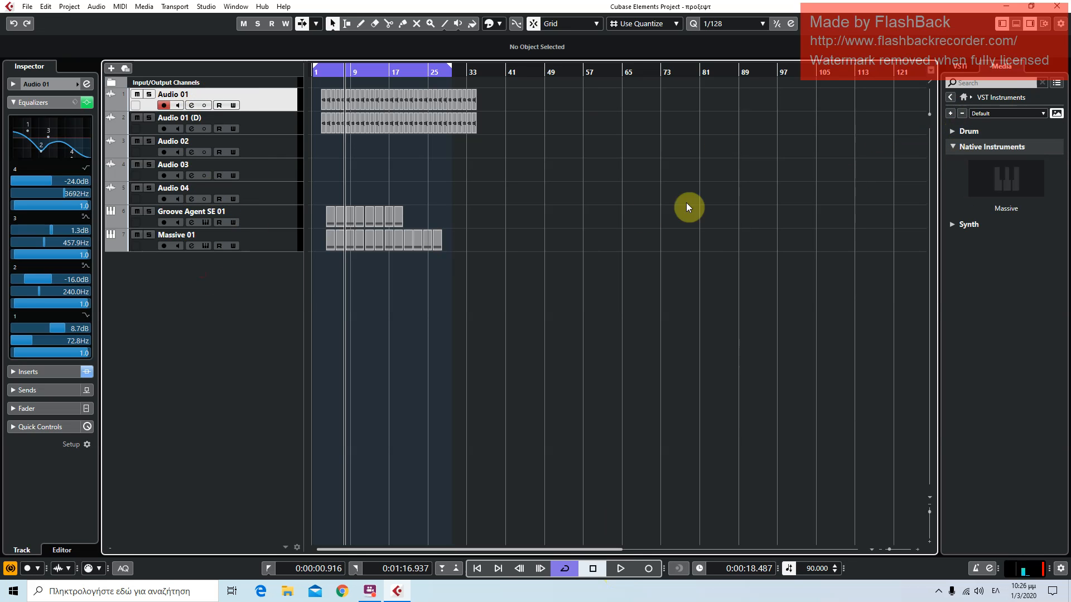
Add a HALion Sonic SE instrument track, load the [GM 022] Accordion program and return the project cursor to the start
{"action": "left_click", "coordinate": [951, 226]}
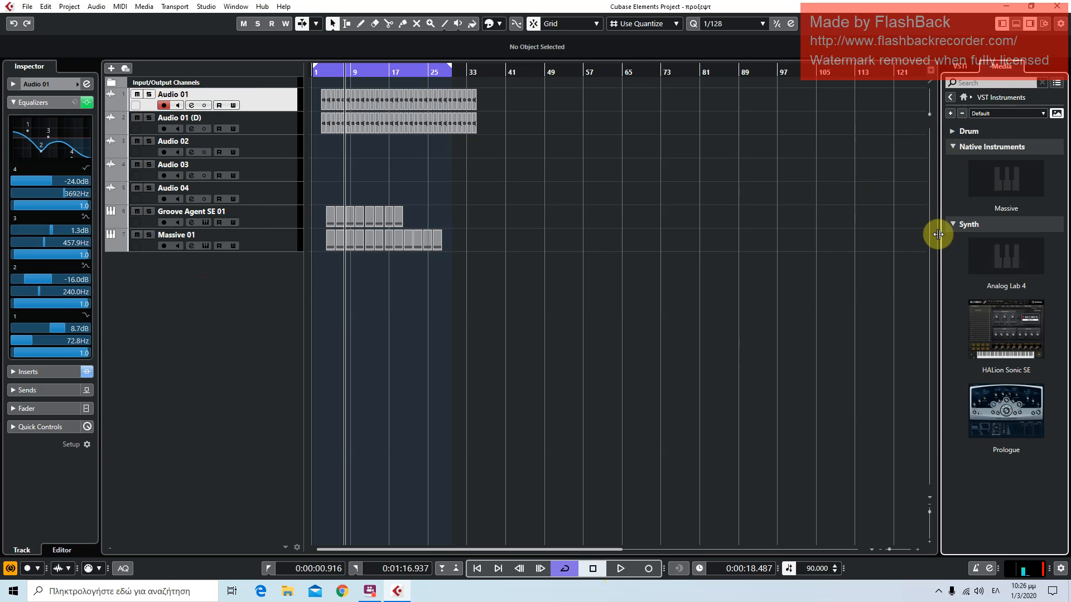
{"action": "left_click_drag", "start_coordinate": [1012, 337], "coordinate": [212, 301]}
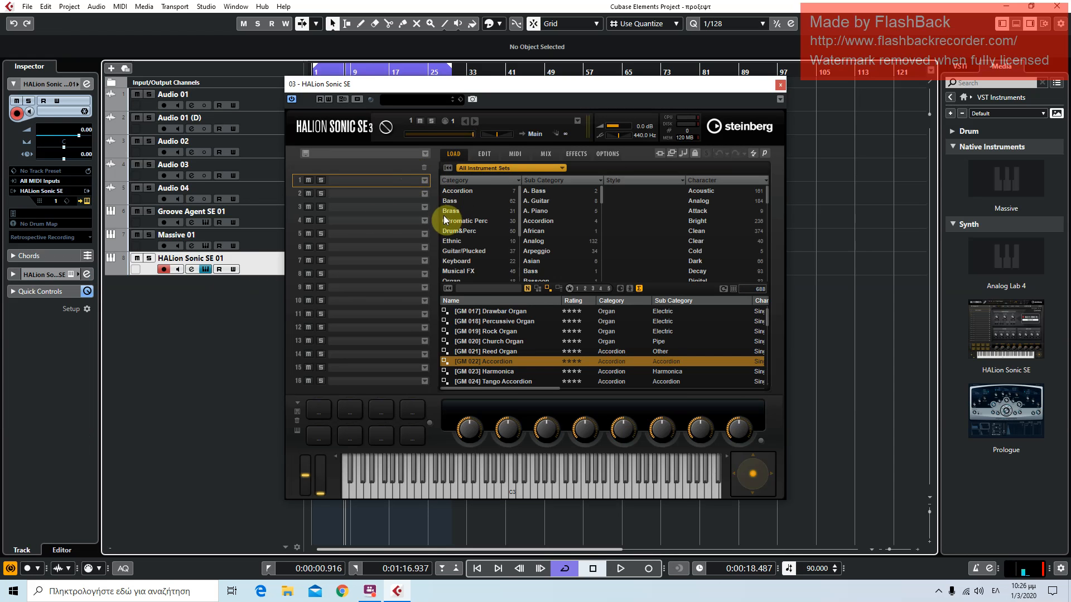
{"action": "left_click", "coordinate": [447, 212]}
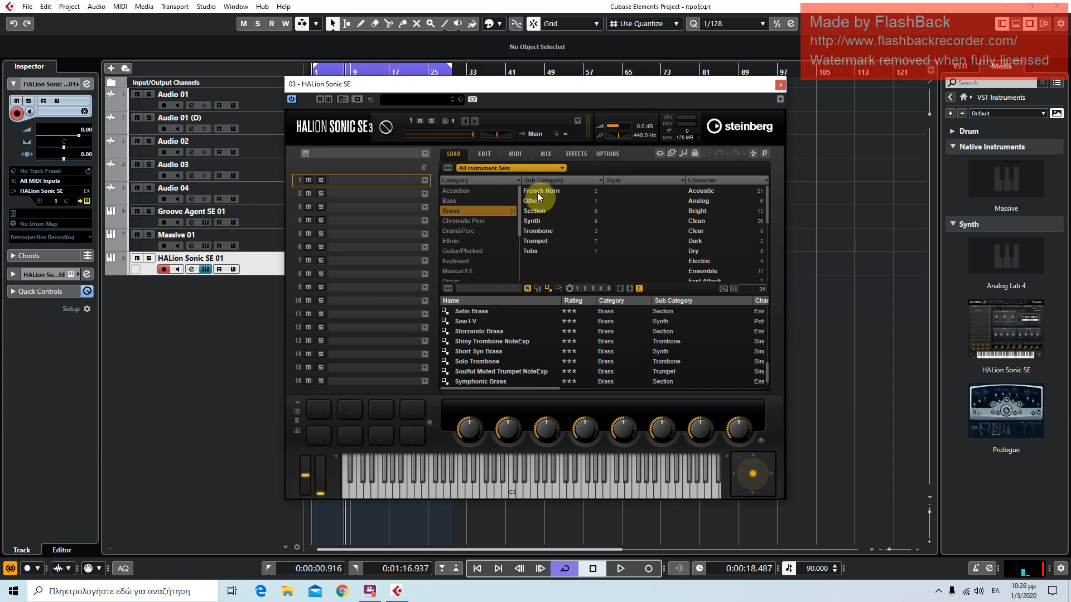
{"action": "left_click", "coordinate": [444, 190]}
{"action": "double_click", "coordinate": [487, 324]}
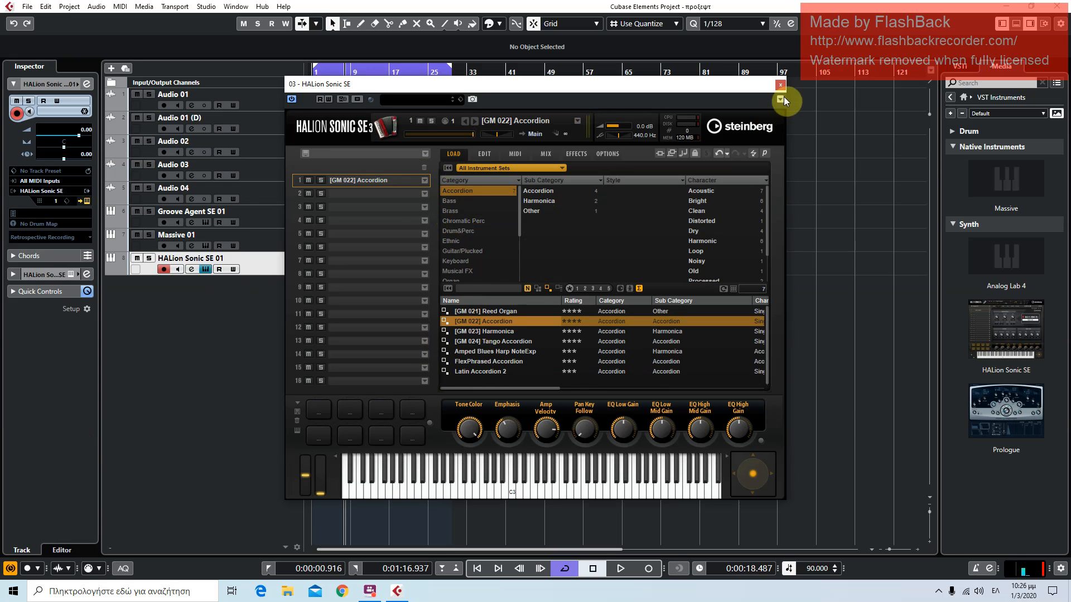
{"action": "left_click", "coordinate": [779, 85]}
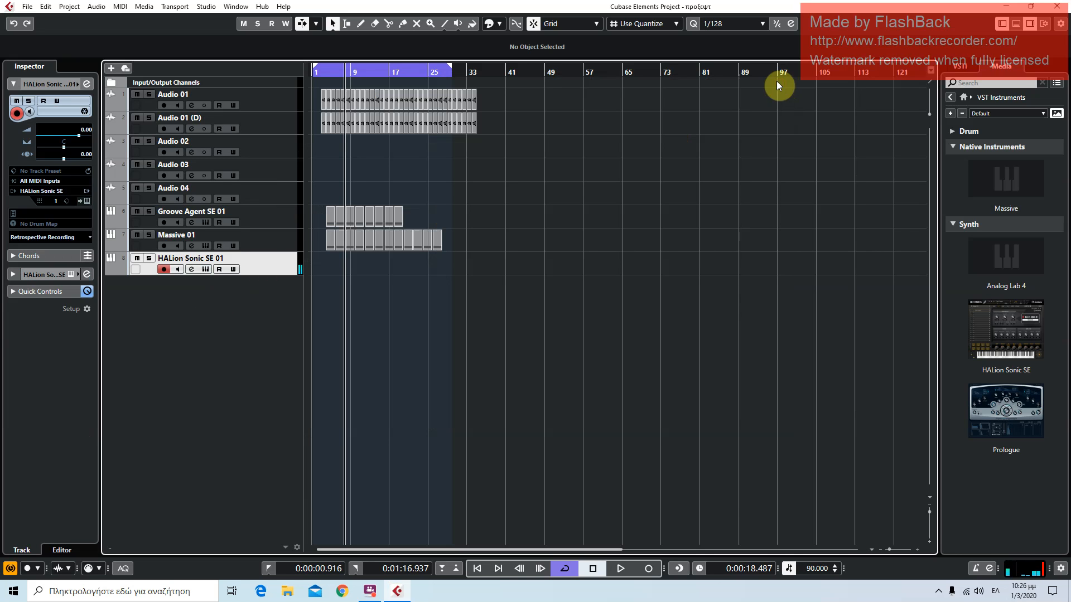
{"action": "left_click", "coordinate": [594, 568]}
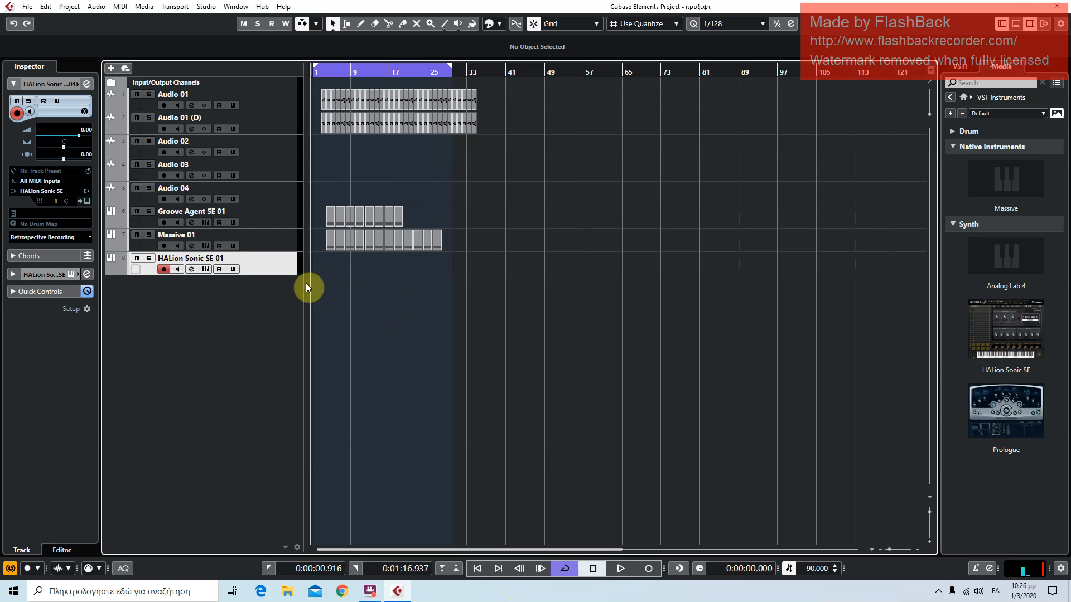
Insert the StudioEQ effect from the EQ category of the VST effects on the HALion Sonic SE 01 track
{"action": "left_click", "coordinate": [947, 99]}
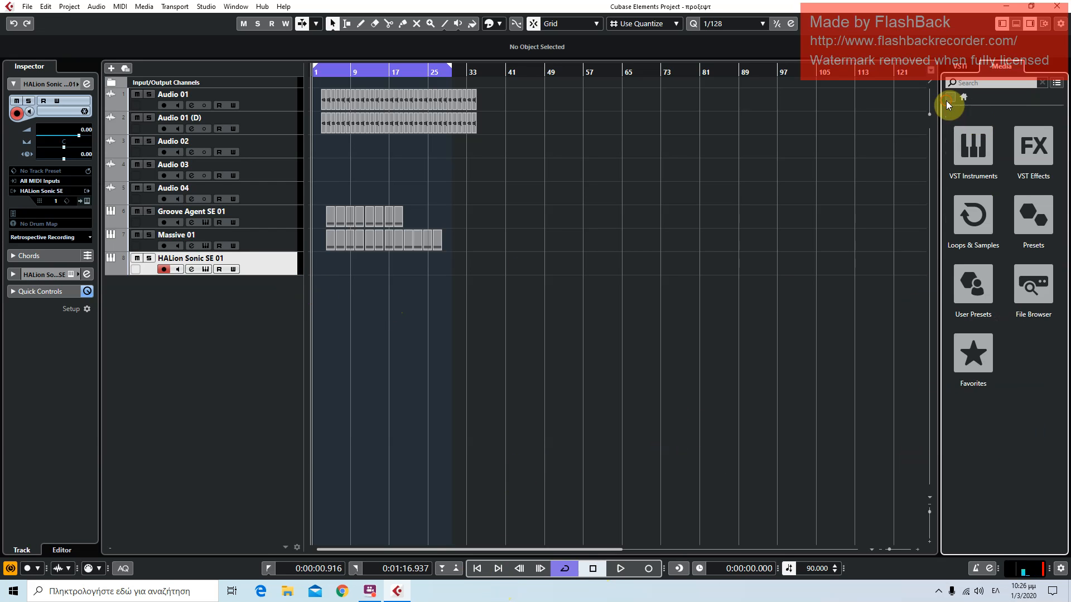
{"action": "left_click", "coordinate": [1024, 152]}
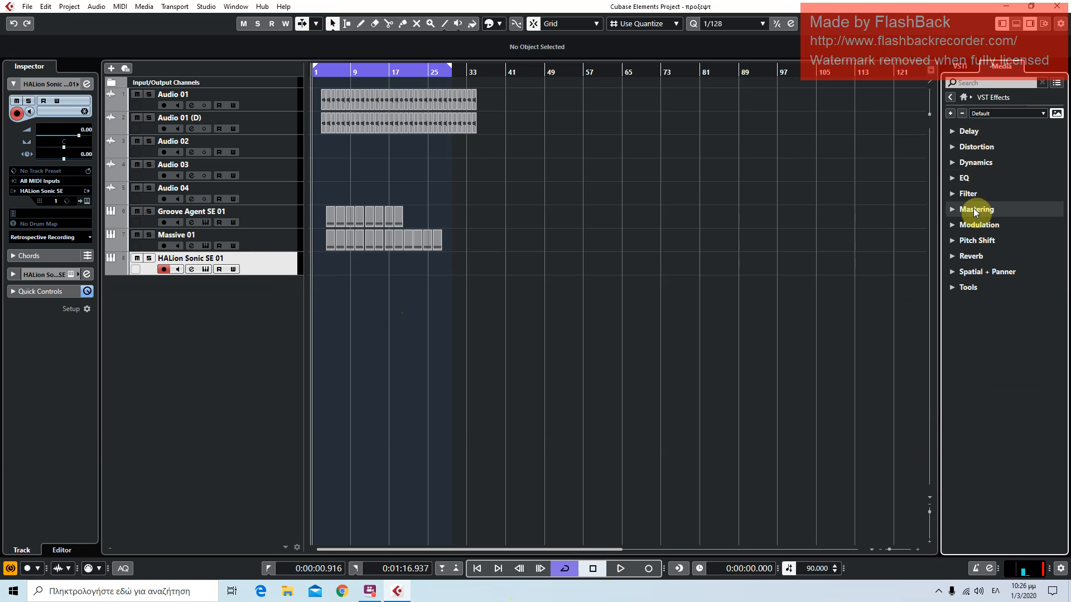
{"action": "left_click", "coordinate": [968, 178]}
{"action": "left_click_drag", "start_coordinate": [1004, 316], "coordinate": [279, 268]}
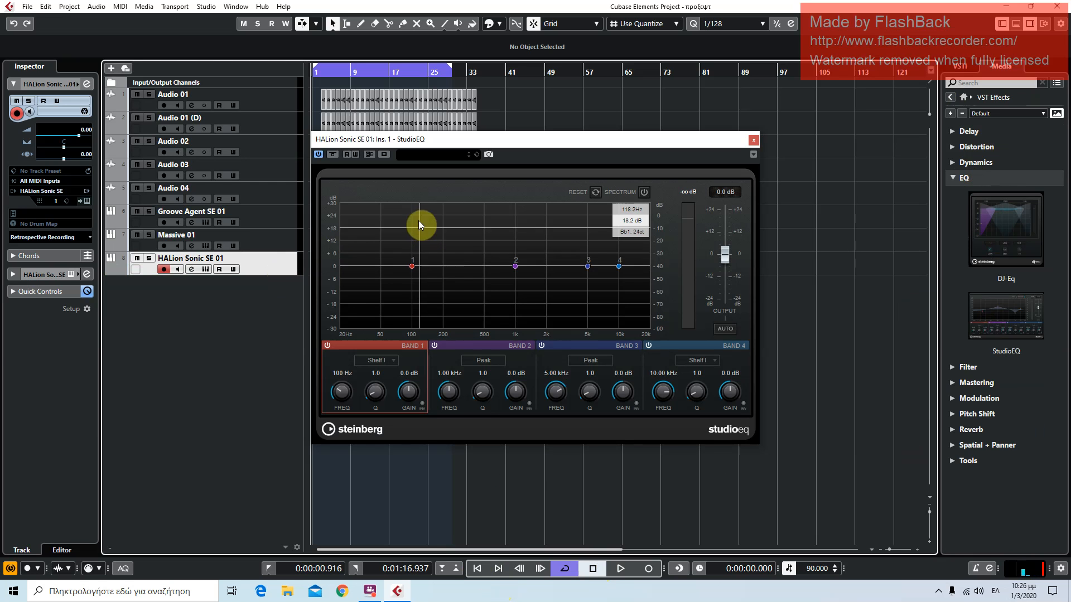
Set EQ bands 1 to 4 to about 420 Hz/-19.3 dB, 209 Hz/24.0 dB, 1.37 kHz/10.4 dB and 9.03 kHz/15.3 dB, and close the effect
{"action": "left_click_drag", "start_coordinate": [413, 263], "coordinate": [478, 312]}
{"action": "left_click_drag", "start_coordinate": [618, 264], "coordinate": [615, 232]}
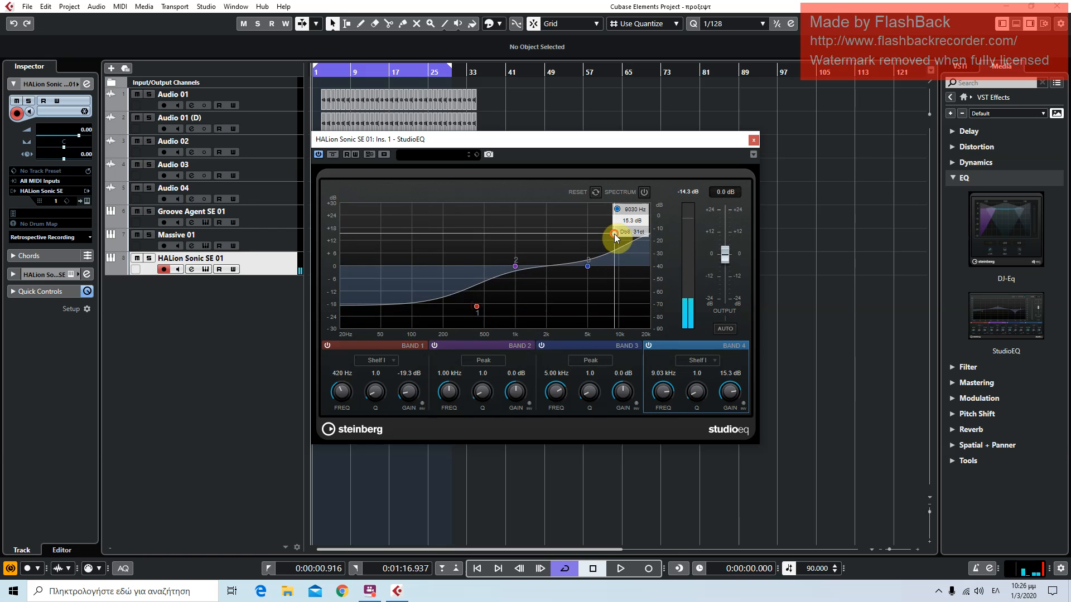
{"action": "left_click_drag", "start_coordinate": [589, 265], "coordinate": [581, 241]}
{"action": "left_click_drag", "start_coordinate": [514, 266], "coordinate": [445, 217]}
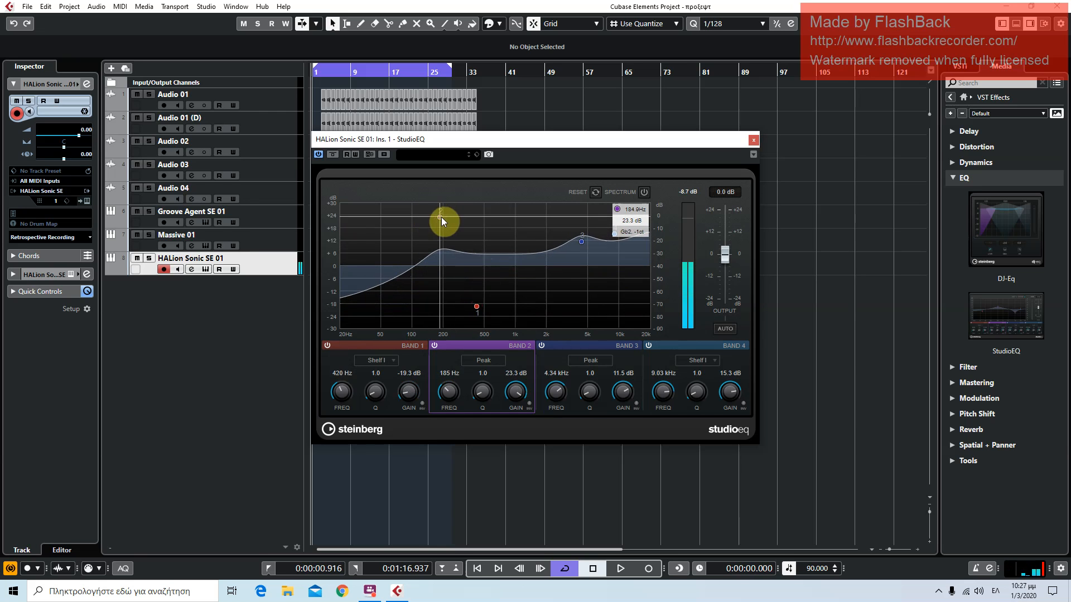
{"action": "left_click_drag", "start_coordinate": [581, 241], "coordinate": [530, 241]}
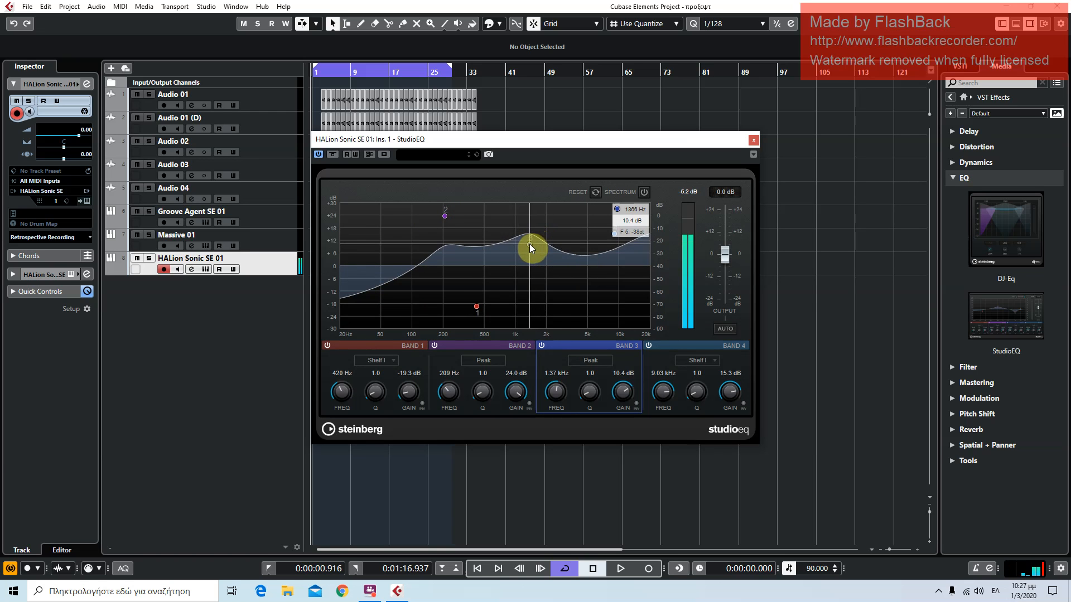
{"action": "left_click", "coordinate": [752, 141]}
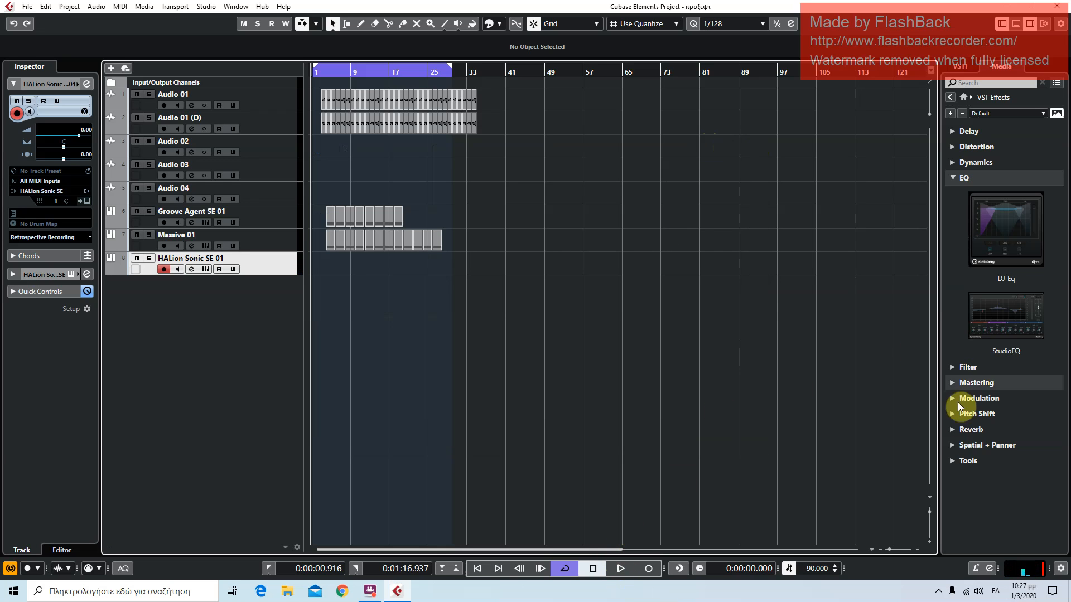
Insert the RoomWorks reverb on the HALion Sonic SE 01 track with the Hall Church preset and play the project
{"action": "left_click", "coordinate": [970, 428]}
{"action": "left_click_drag", "start_coordinate": [994, 459], "coordinate": [257, 269]}
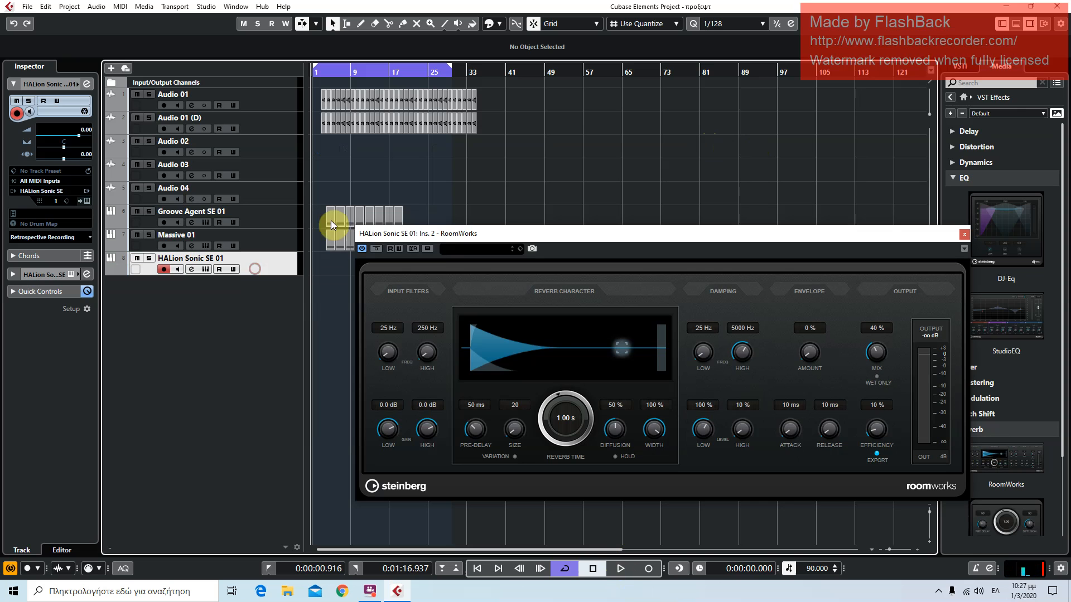
{"action": "left_click", "coordinate": [468, 249]}
{"action": "scroll", "coordinate": [504, 345], "scroll_direction": "down", "scroll_amount": 1}
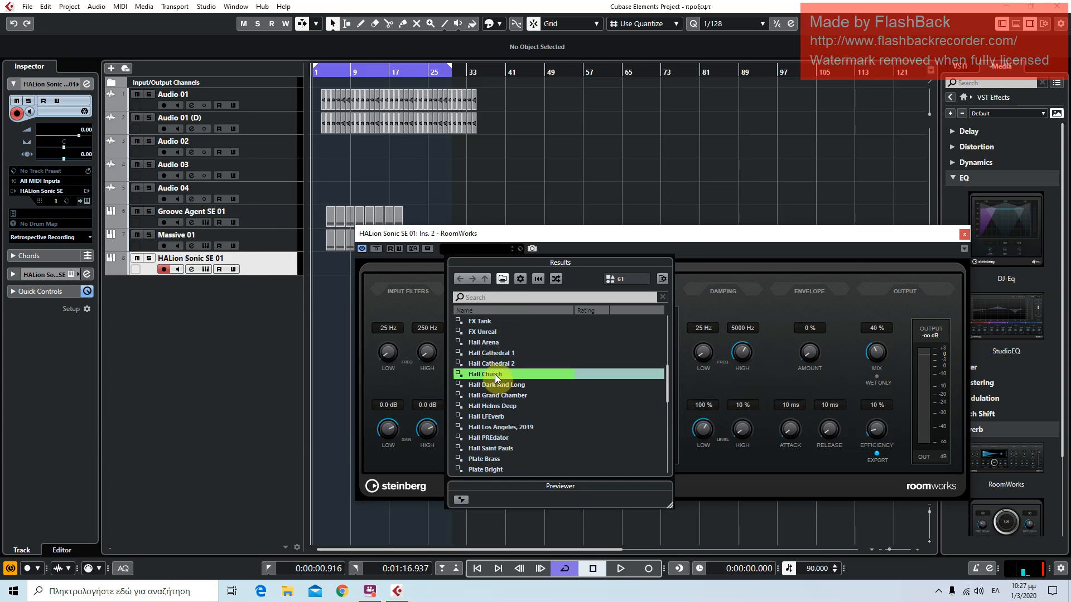
{"action": "double_click", "coordinate": [491, 374]}
{"action": "left_click", "coordinate": [963, 234]}
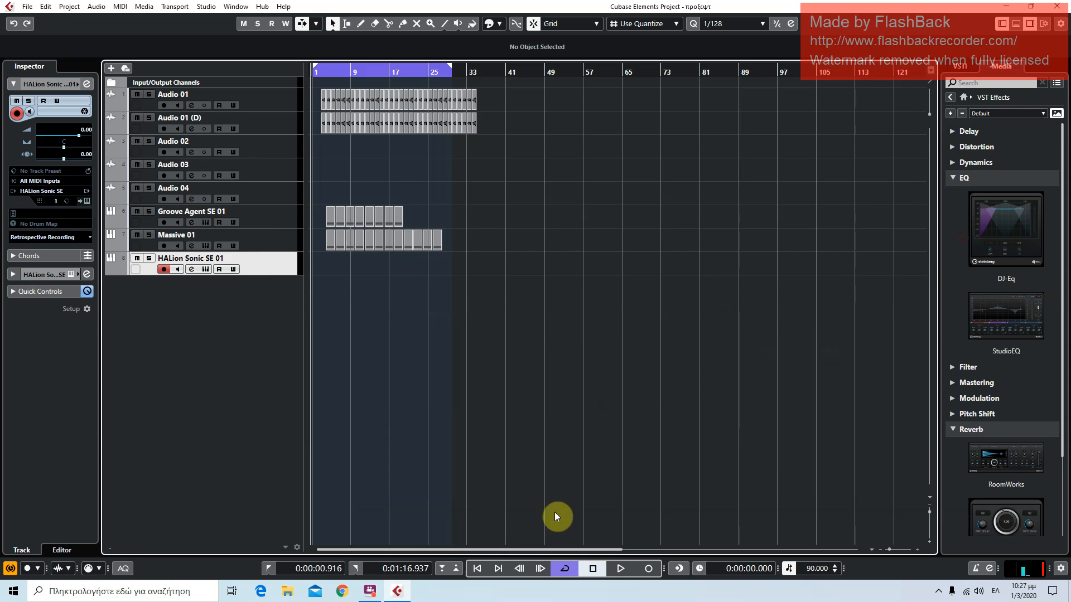
{"action": "left_click", "coordinate": [617, 569]}
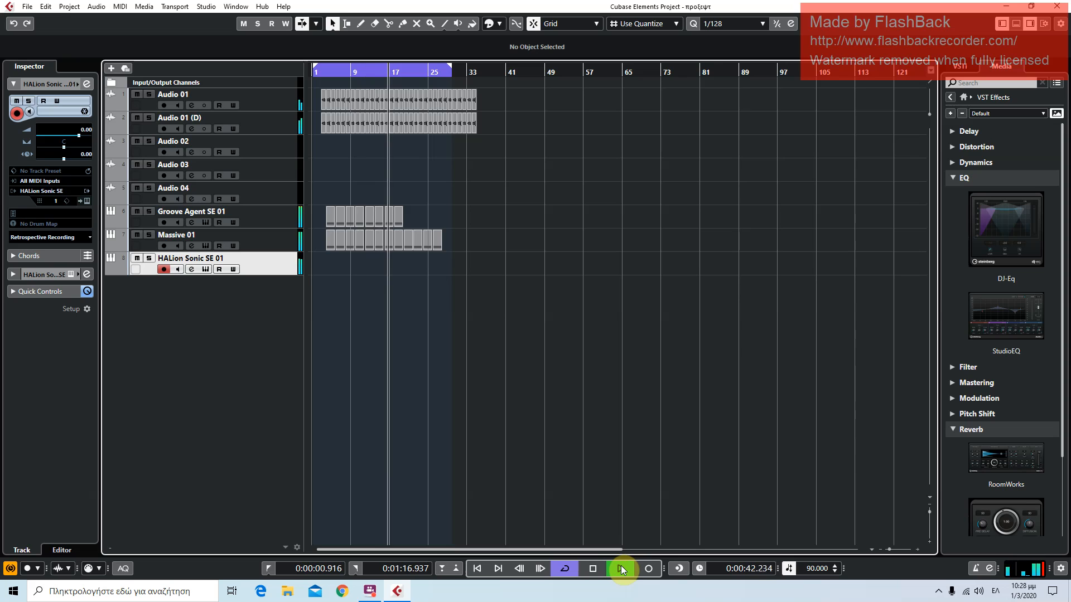
Stop playback, return to the project start and record an accordion part of about 18 seconds on the HALion Sonic SE 01 track
{"action": "key", "text": "space"}
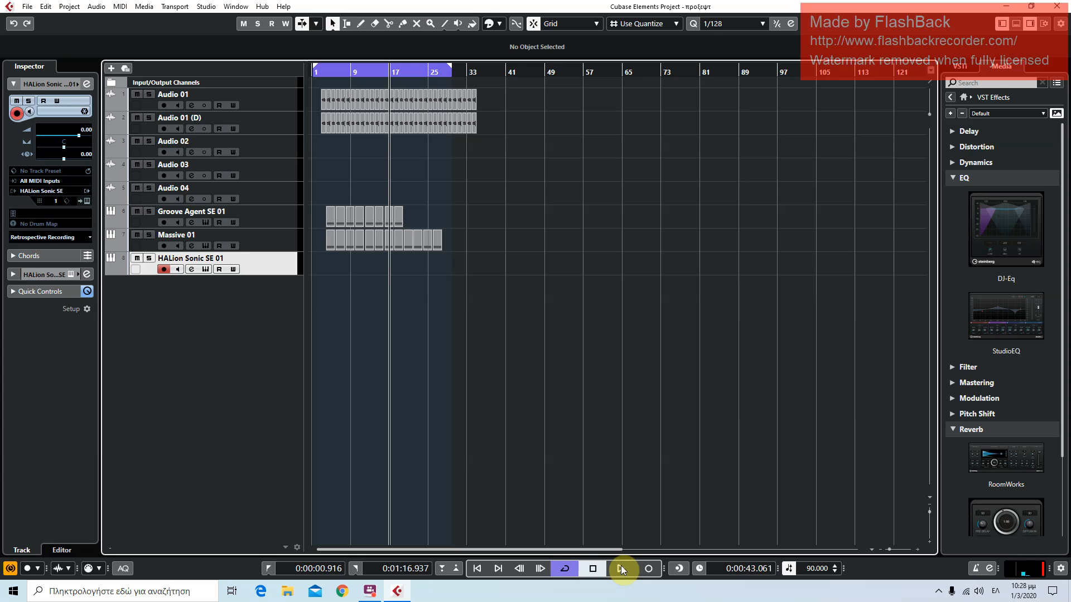
{"action": "left_click", "coordinate": [478, 569]}
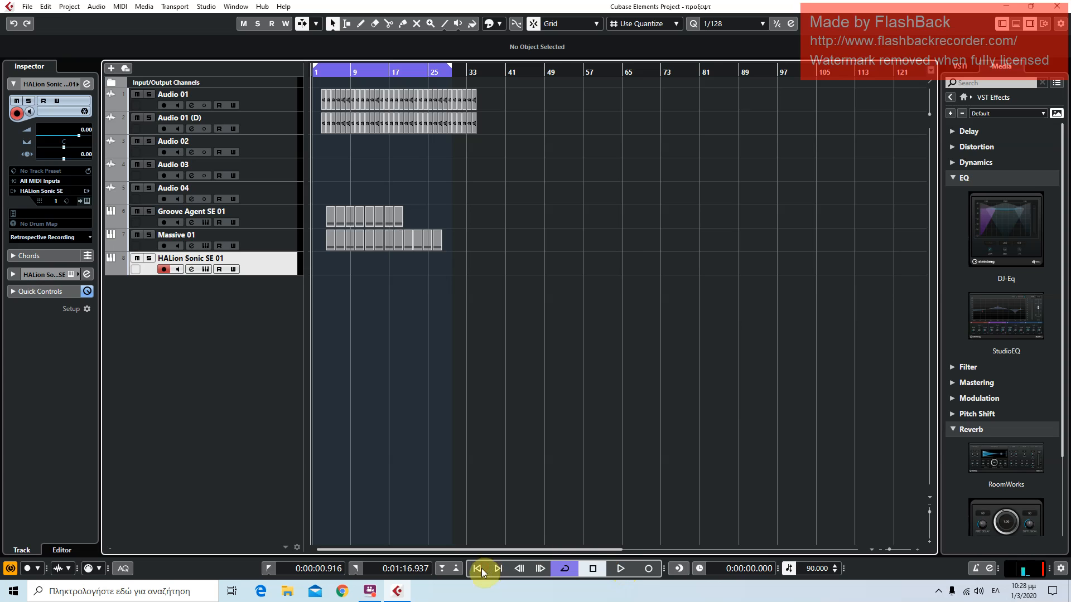
{"action": "left_click", "coordinate": [646, 570]}
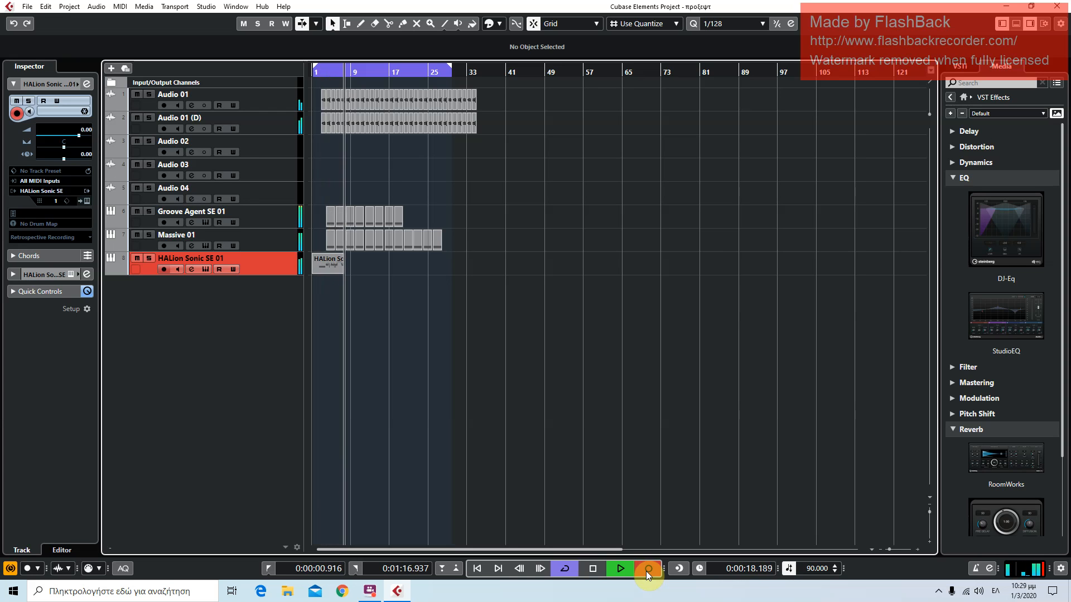
{"action": "left_click", "coordinate": [646, 571]}
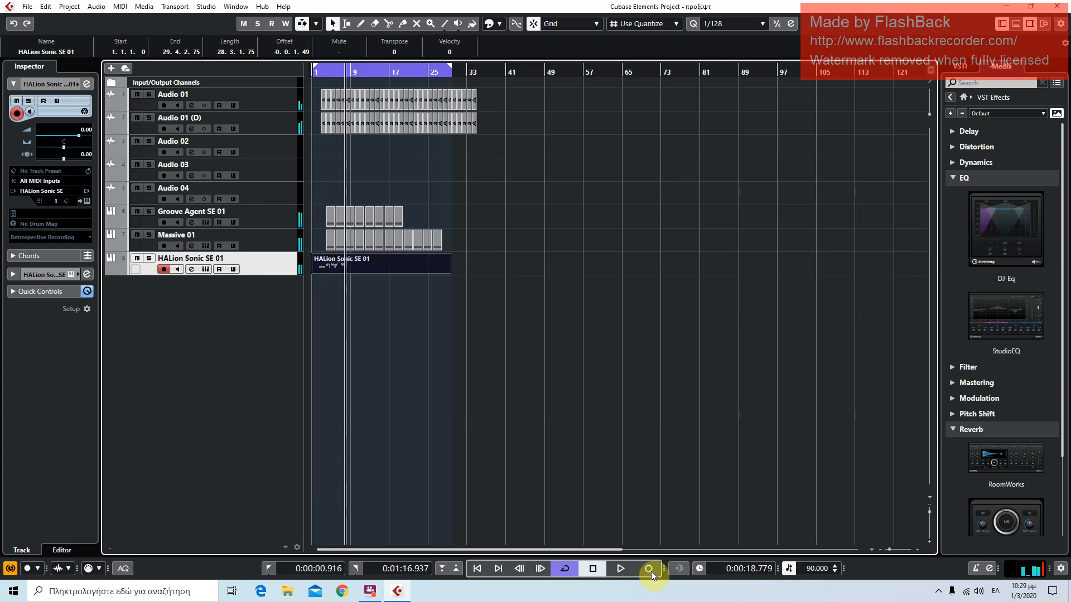
Play from the project start and trim the recorded HALion Sonic SE 01 clip to start at 3.4.4.60 and end at 7.4.2.75
{"action": "left_click", "coordinate": [477, 568]}
{"action": "left_click", "coordinate": [618, 573]}
{"action": "left_click", "coordinate": [559, 405]}
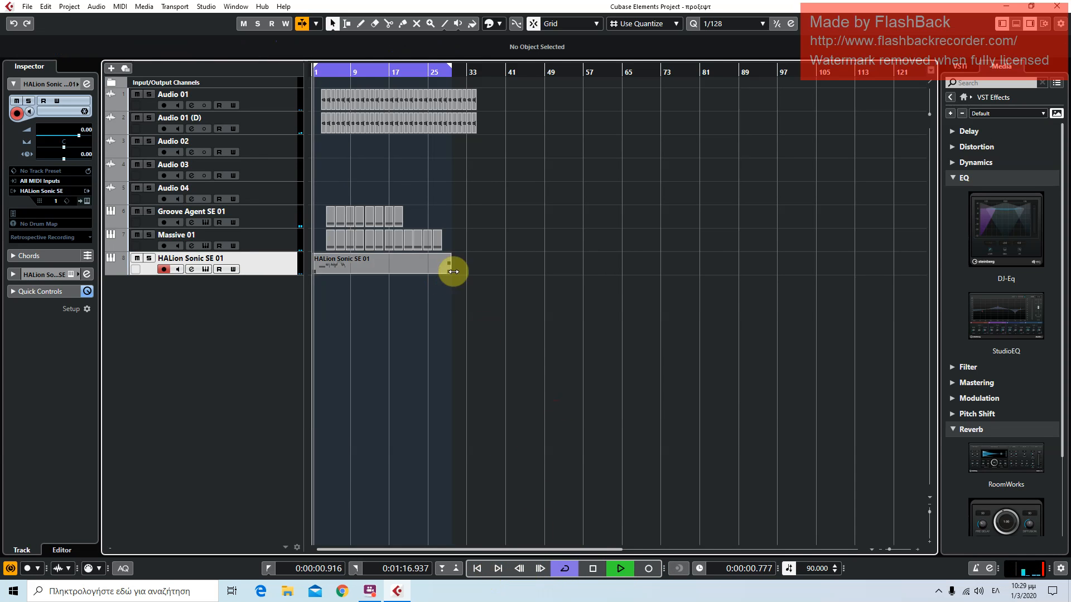
{"action": "left_click_drag", "start_coordinate": [892, 549], "coordinate": [895, 549]}
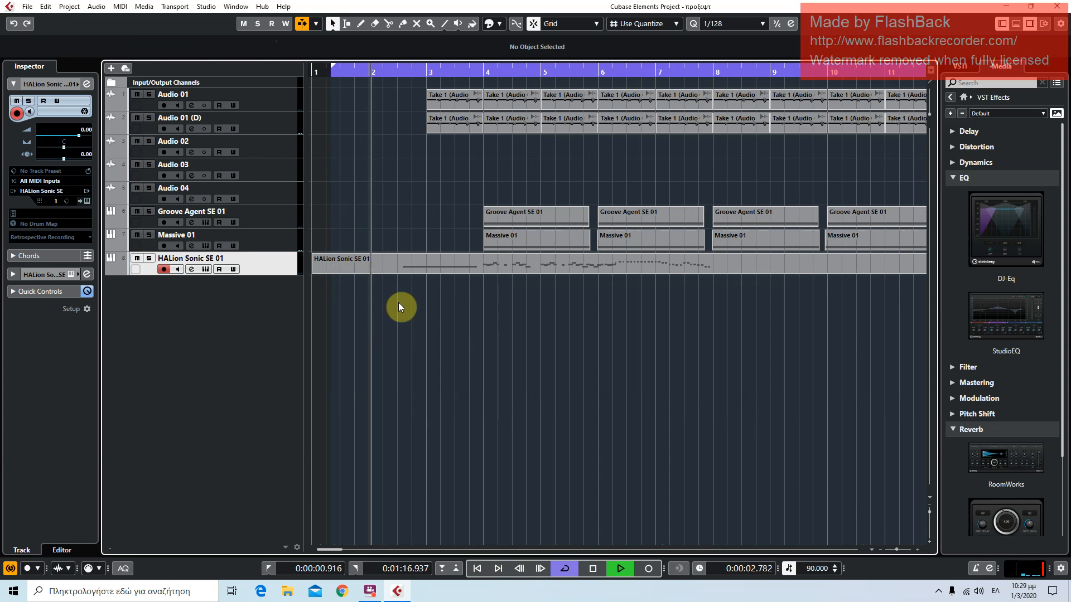
{"action": "left_click_drag", "start_coordinate": [315, 271], "coordinate": [485, 277]}
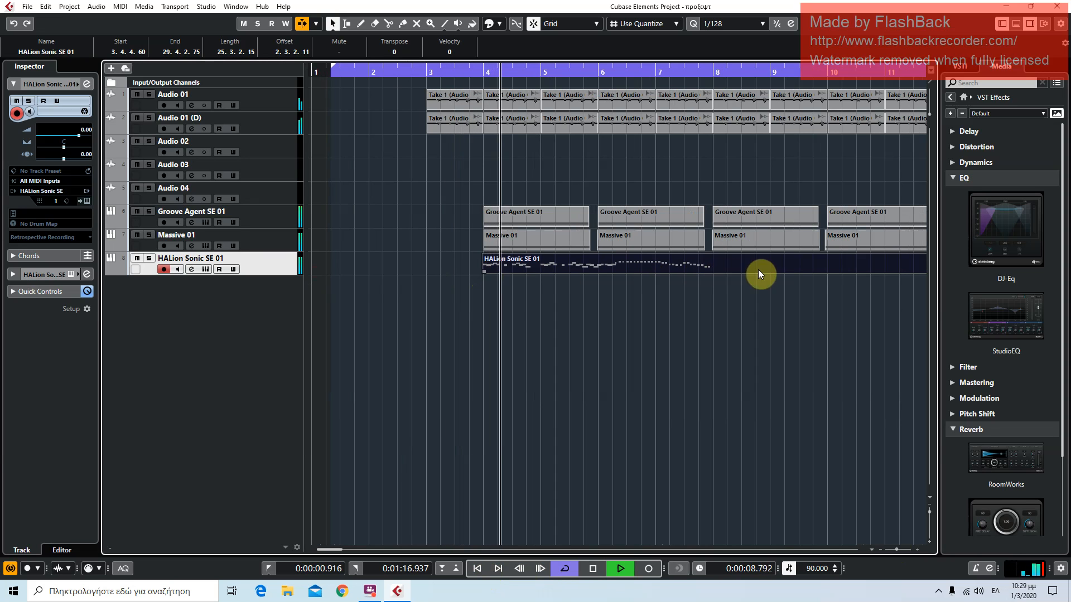
{"action": "left_click_drag", "start_coordinate": [920, 268], "coordinate": [698, 278]}
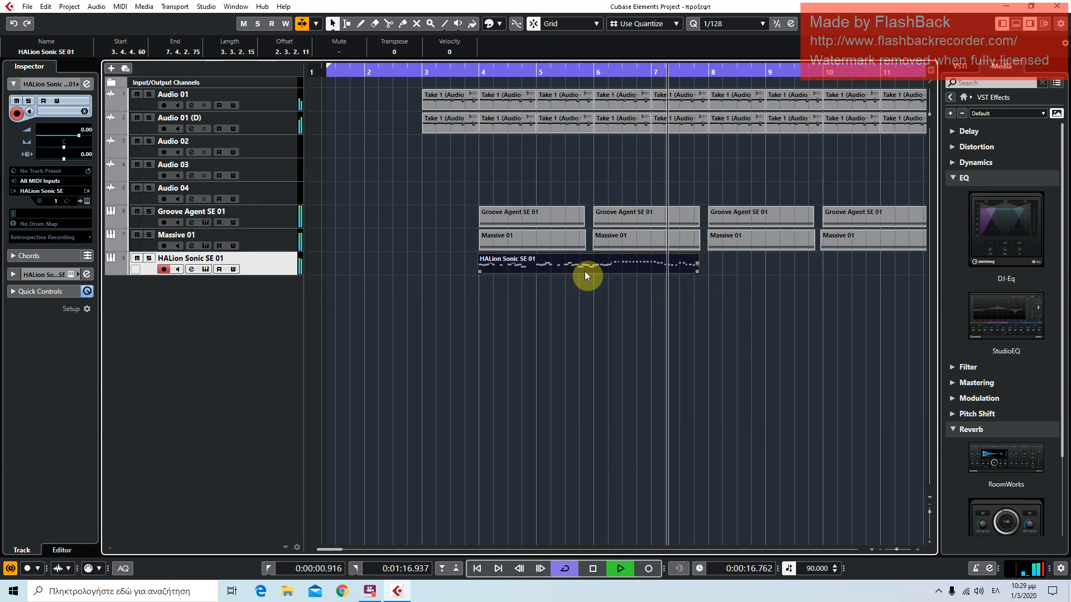
Duplicate the trimmed accordion clip, align the copy with the Massive clip at bar 8 and resume playback from about bar 3
{"action": "key", "text": "ctrl+d"}
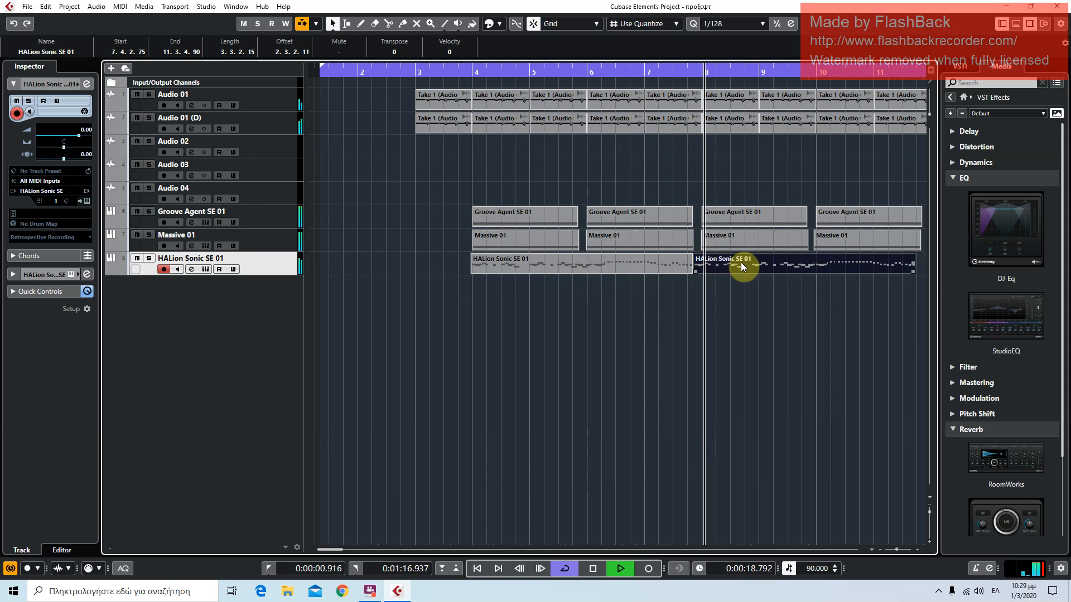
{"action": "left_click_drag", "start_coordinate": [717, 264], "coordinate": [725, 263]}
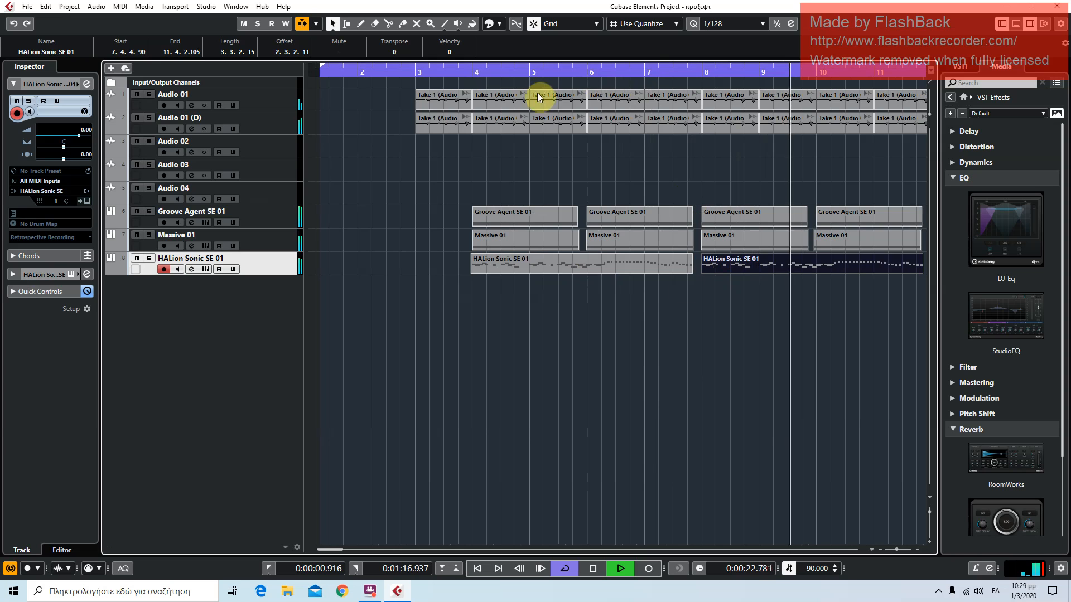
{"action": "left_click_drag", "start_coordinate": [898, 550], "coordinate": [891, 549]}
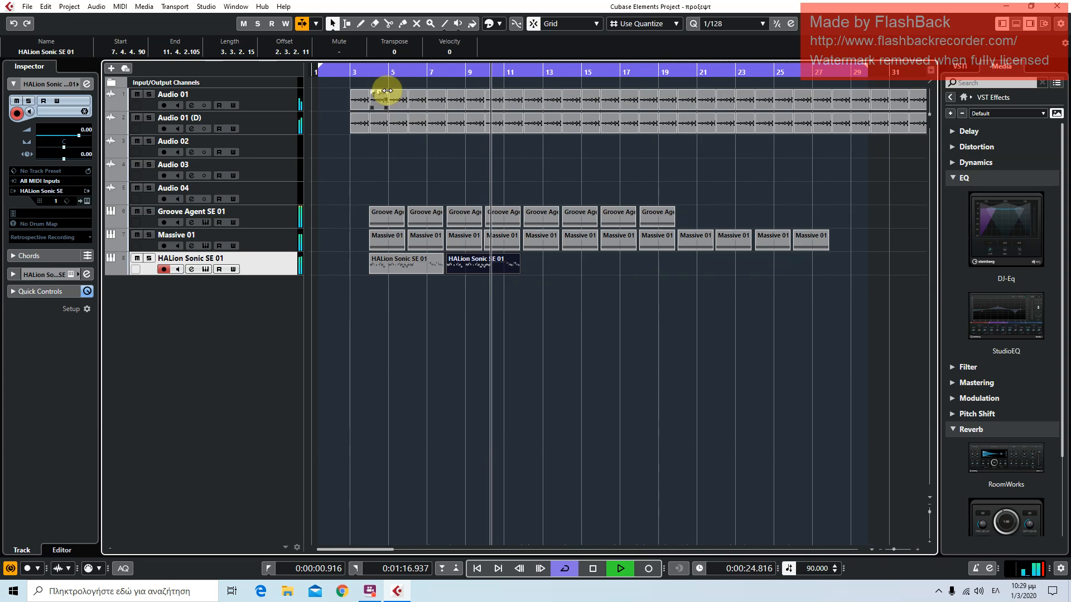
{"action": "left_click", "coordinate": [359, 71]}
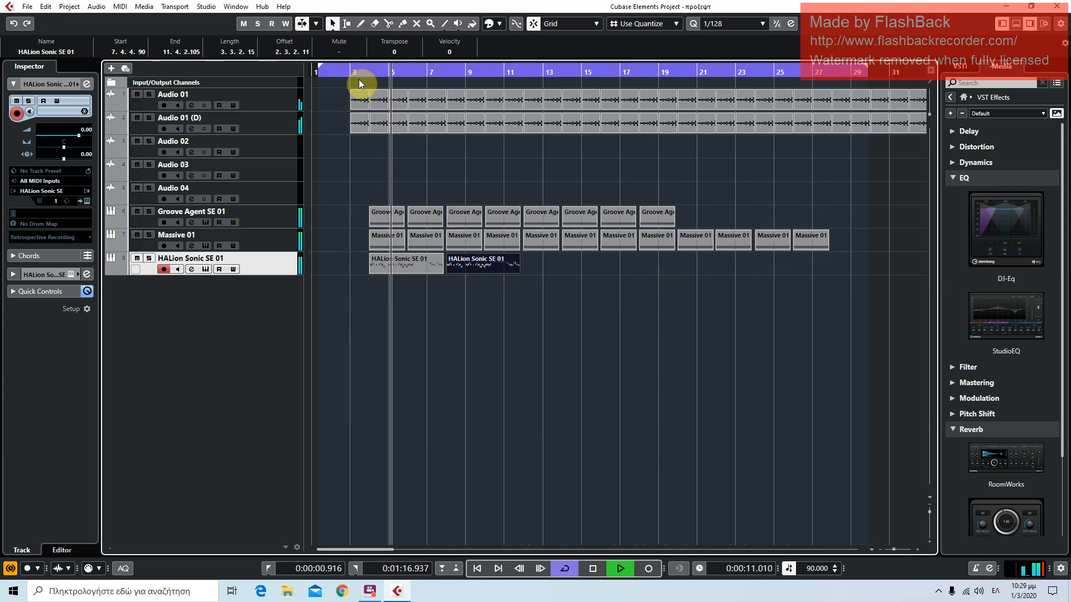
Duplicate the accordion clip again and align the third clip's start with the Massive clip at bar 12, at 11.4.4.60
{"action": "key", "text": "ctrl+d"}
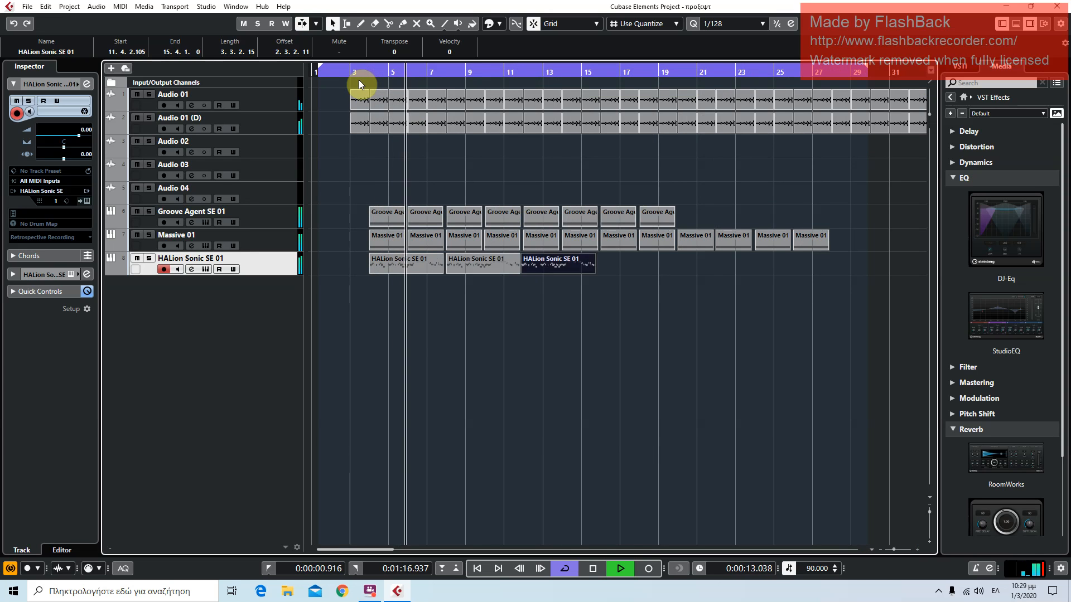
{"action": "left_click", "coordinate": [898, 549]}
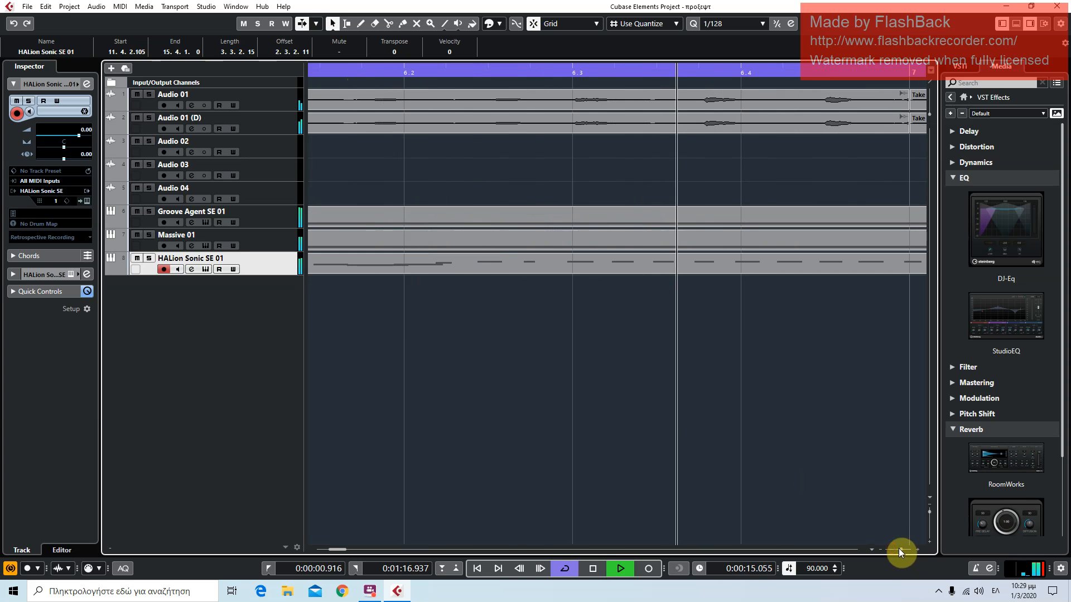
{"action": "left_click", "coordinate": [898, 549]}
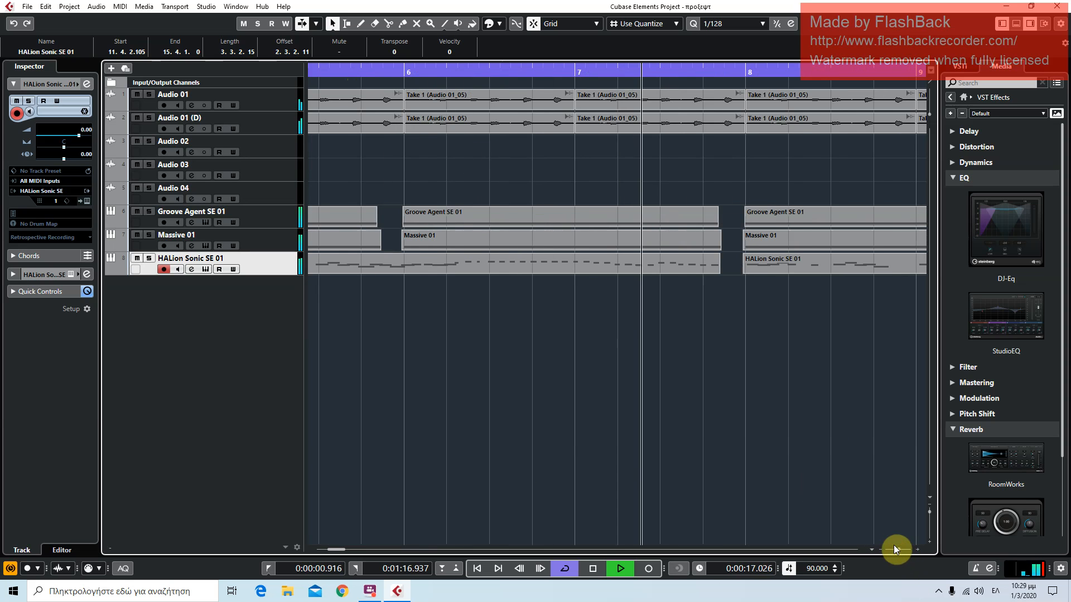
{"action": "left_click_drag", "start_coordinate": [898, 548], "coordinate": [894, 547]}
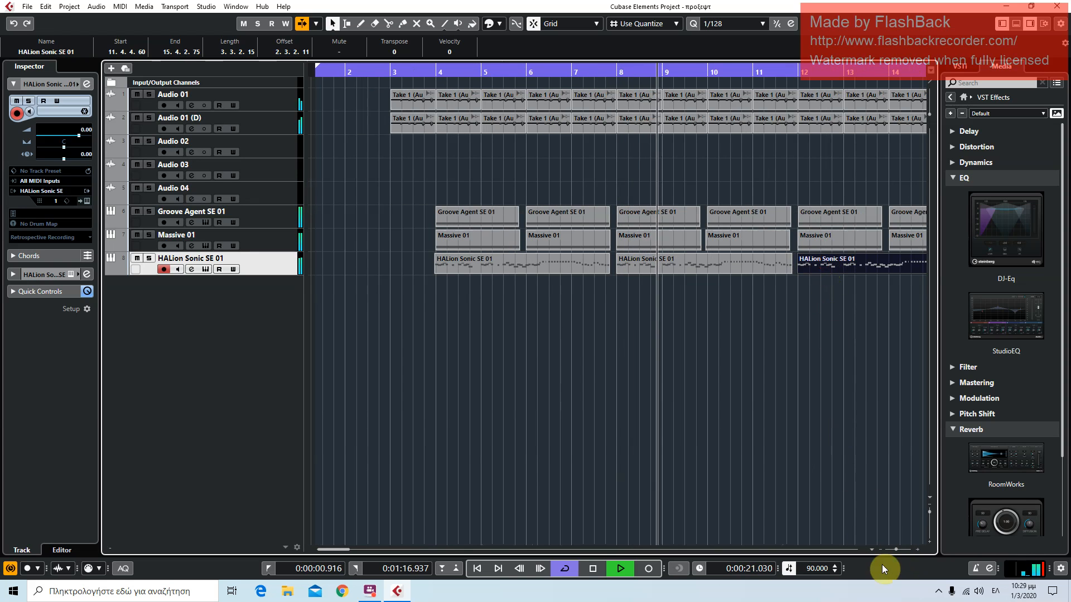
{"action": "left_click_drag", "start_coordinate": [896, 550], "coordinate": [893, 550]}
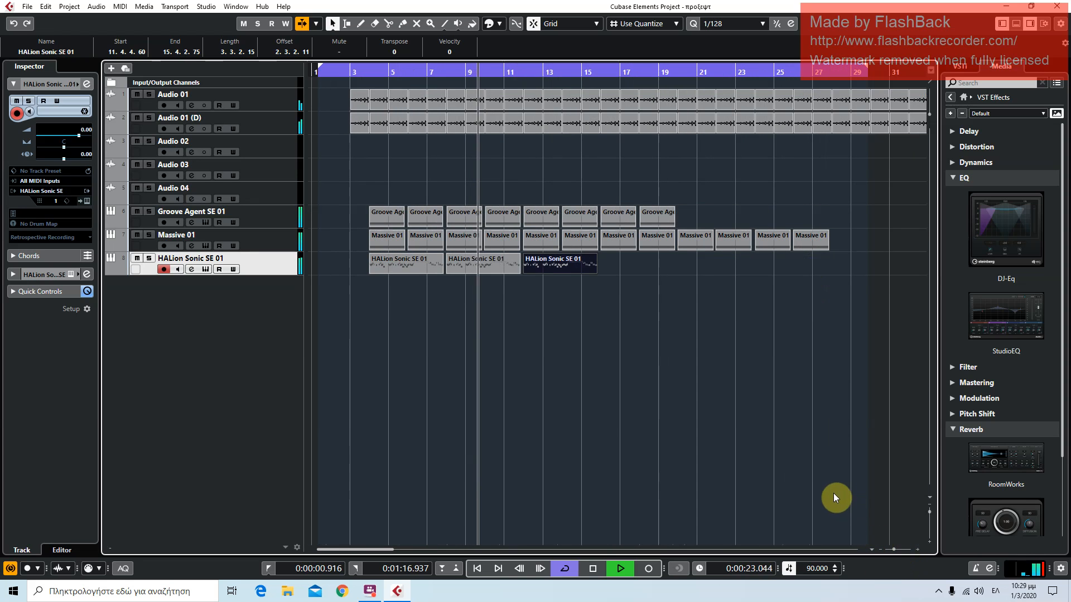
Add three more accordion clip copies aligned with the Massive clips at bars 16, 20 and 24, and stop playback
{"action": "left_click_drag", "start_coordinate": [611, 268], "coordinate": [700, 268]}
{"action": "key", "text": "ctrl+d"}
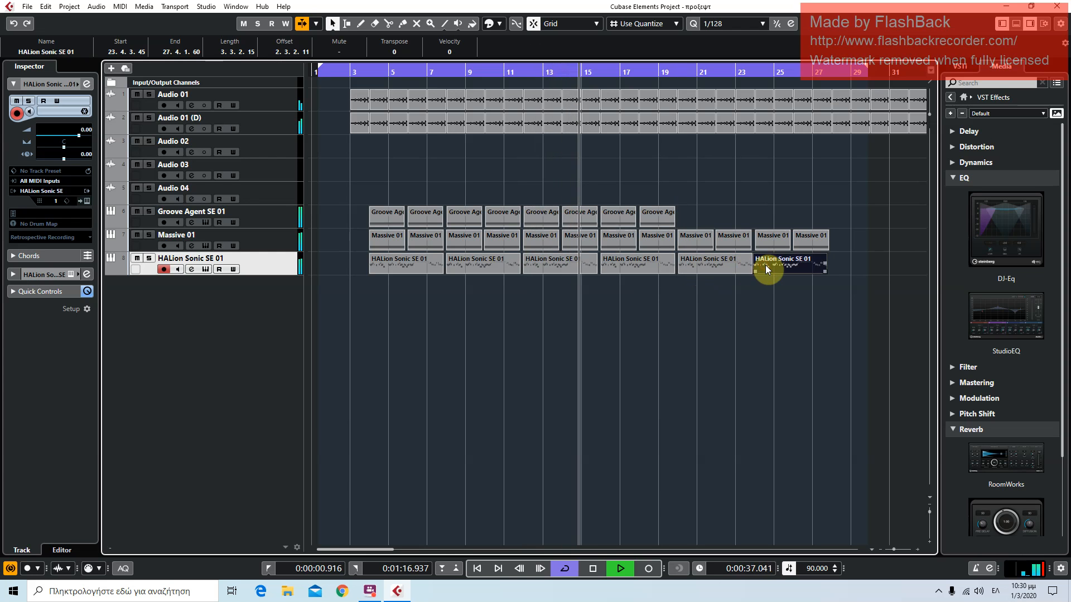
{"action": "left_click", "coordinate": [894, 549]}
{"action": "left_click_drag", "start_coordinate": [895, 550], "coordinate": [890, 550]}
{"action": "left_click", "coordinate": [717, 383]}
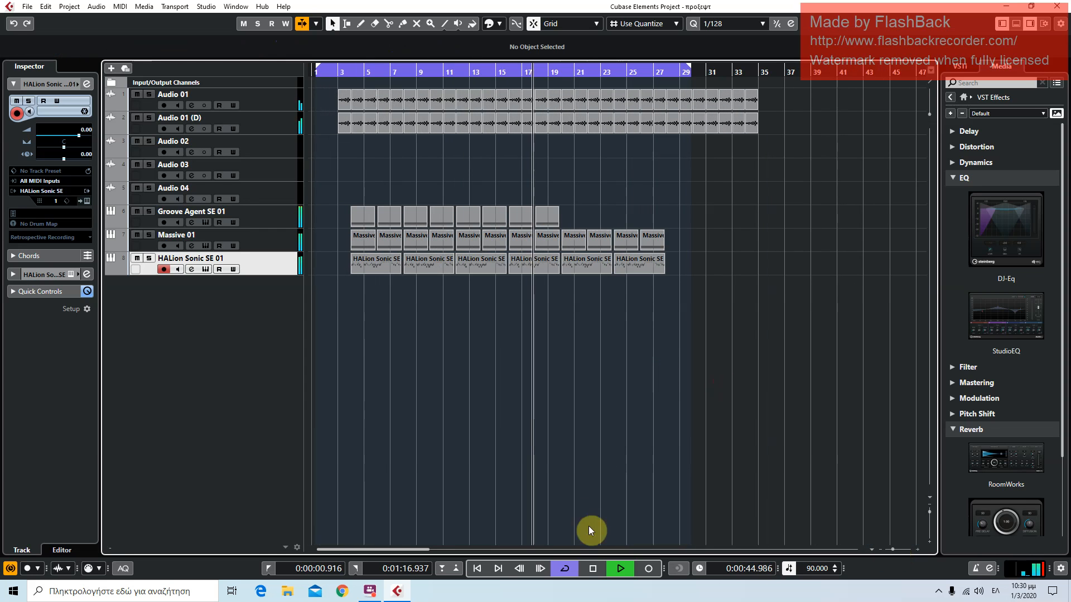
{"action": "left_click", "coordinate": [593, 568]}
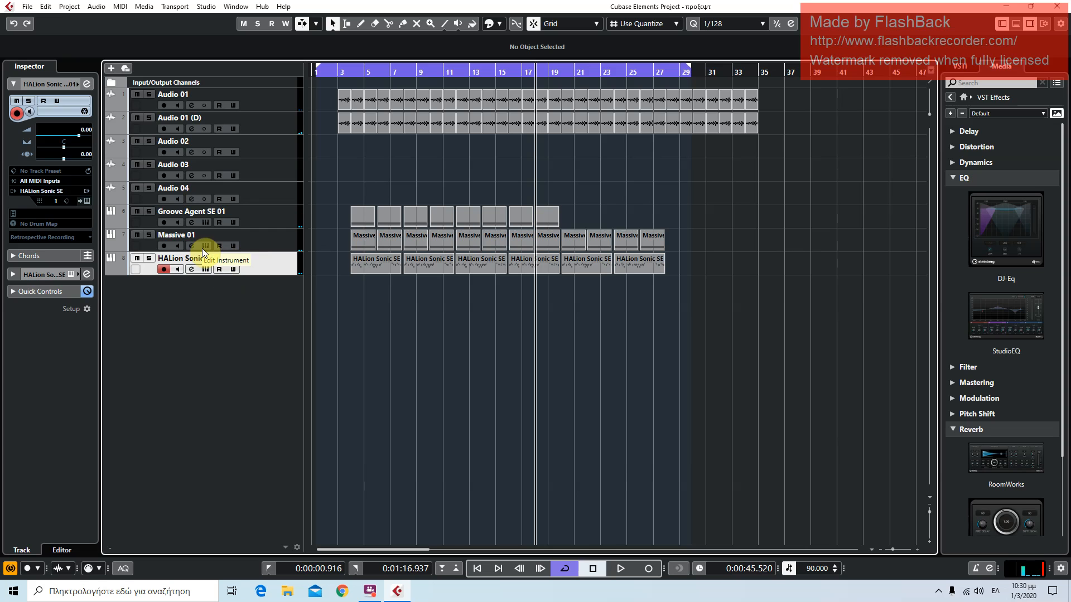
Leave the VST effects list and return the media browser to its home overview
{"action": "left_click", "coordinate": [975, 176]}
{"action": "left_click", "coordinate": [975, 176]}
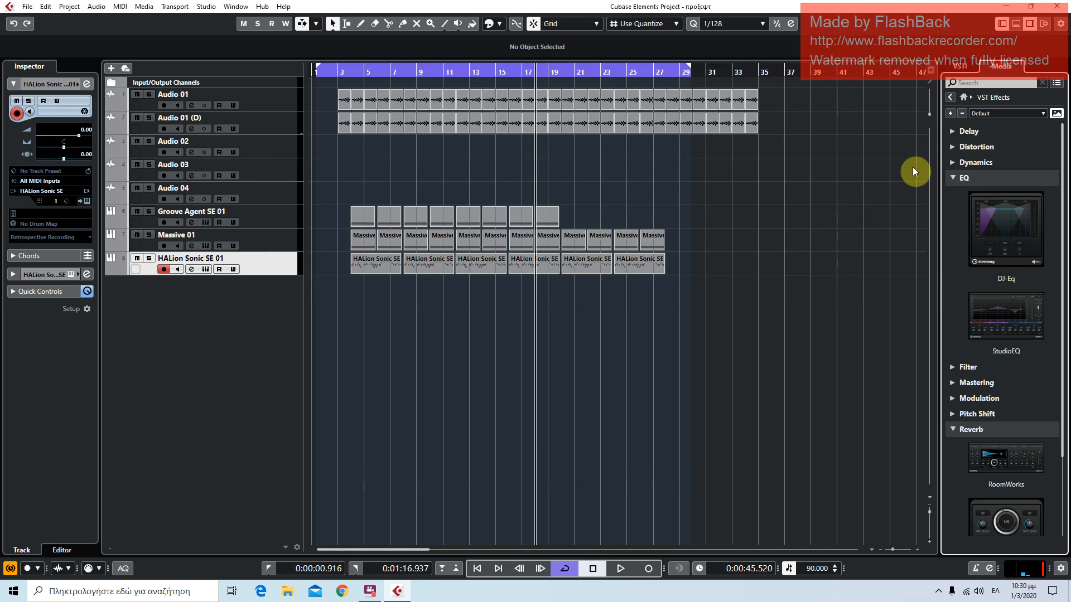
{"action": "left_click", "coordinate": [953, 130]}
{"action": "left_click", "coordinate": [954, 130]}
{"action": "left_click", "coordinate": [949, 98]}
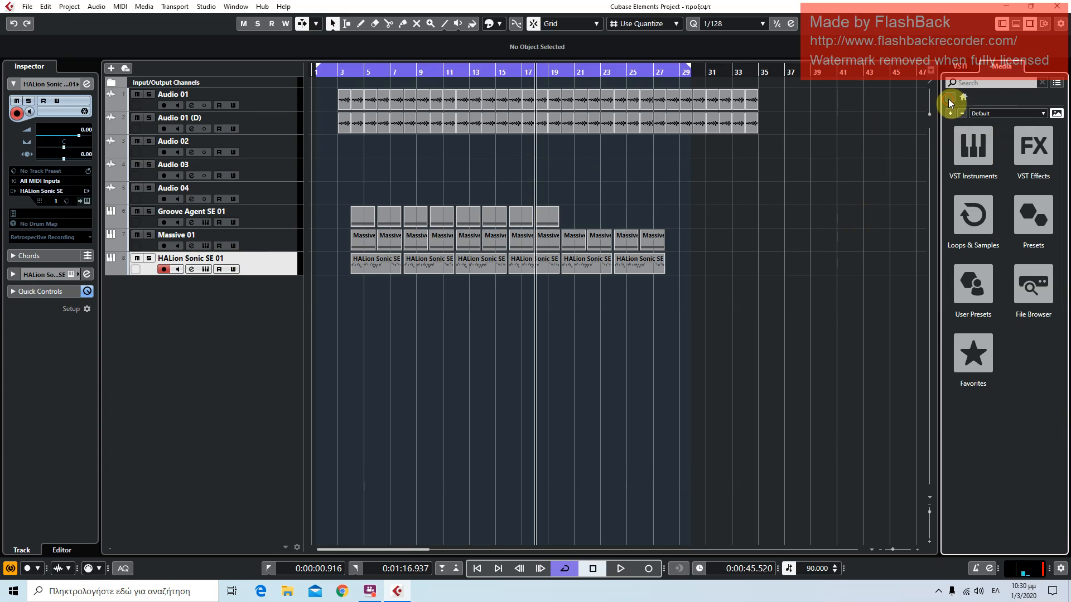
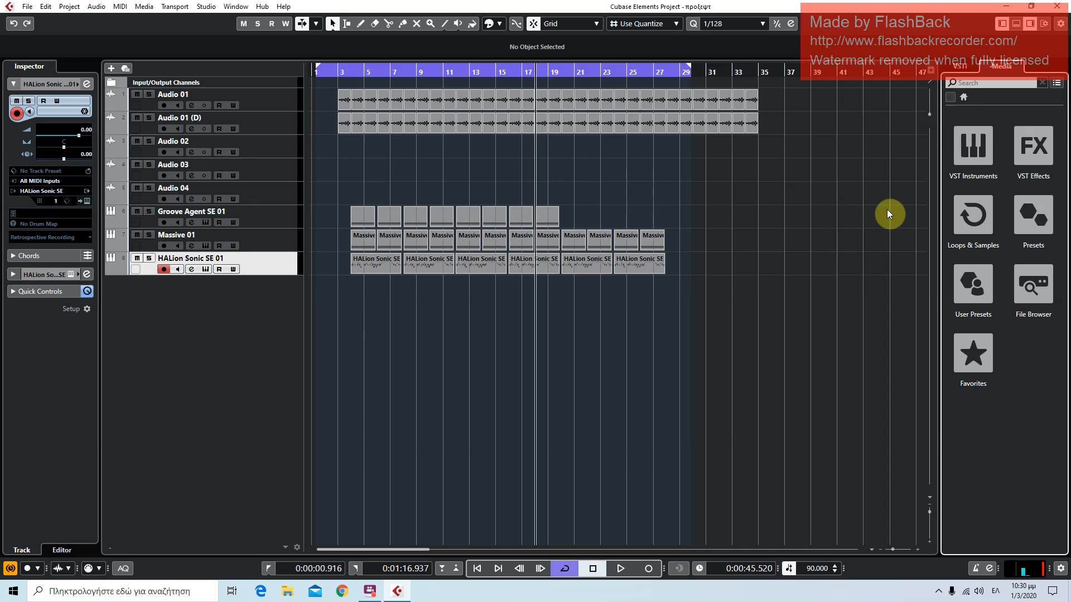
Play a short stretch of the arrangement and add a second Massive instrument track below HALion Sonic SE 01
{"action": "left_click", "coordinate": [624, 569]}
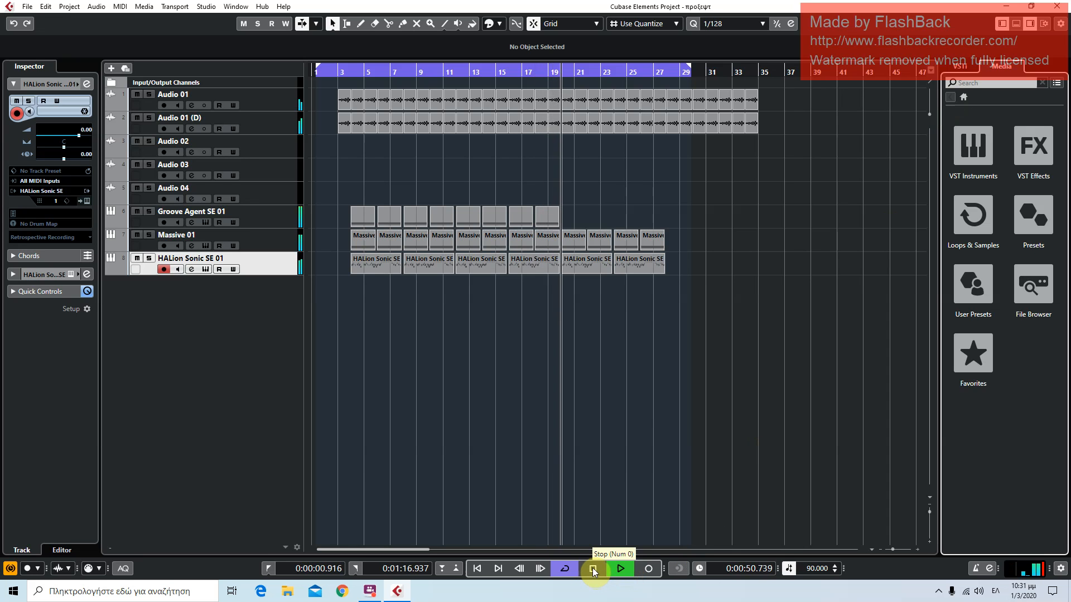
{"action": "left_click", "coordinate": [592, 567]}
{"action": "left_click", "coordinate": [246, 372]}
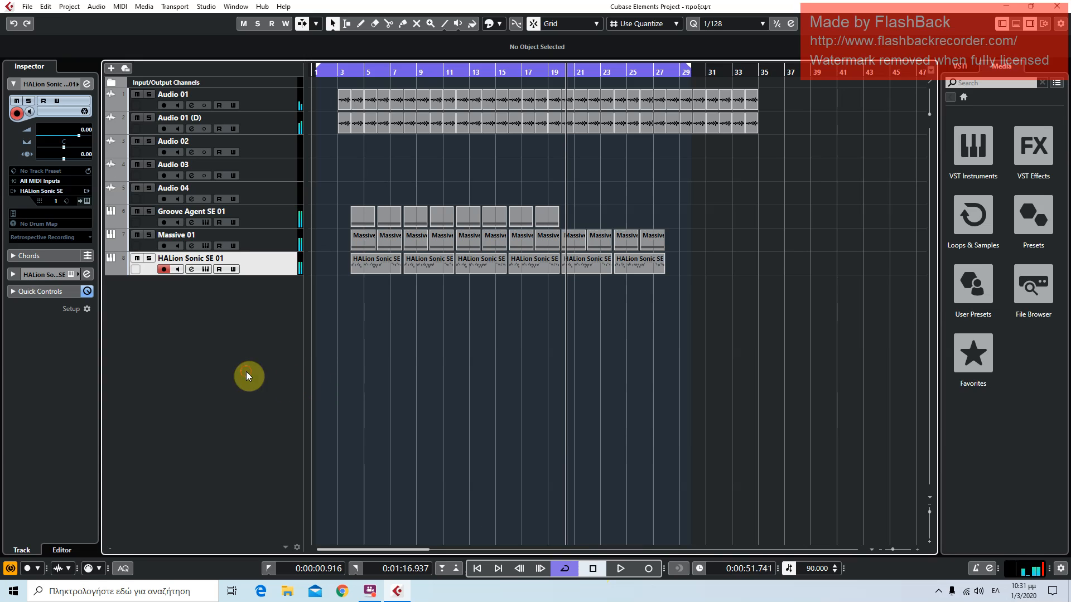
{"action": "left_click", "coordinate": [976, 164]}
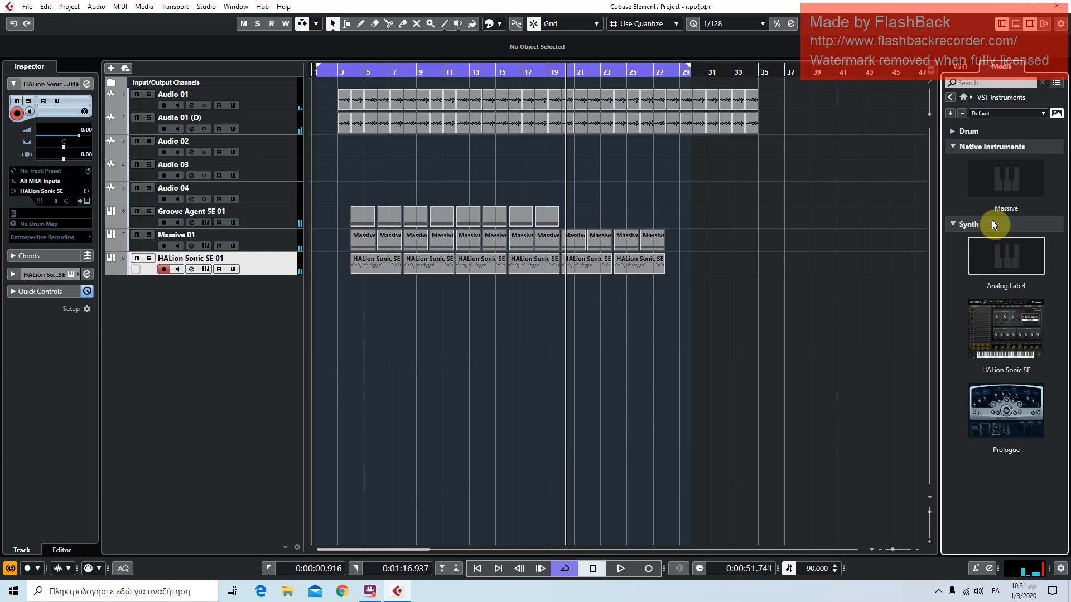
{"action": "left_click_drag", "start_coordinate": [1000, 202], "coordinate": [267, 303]}
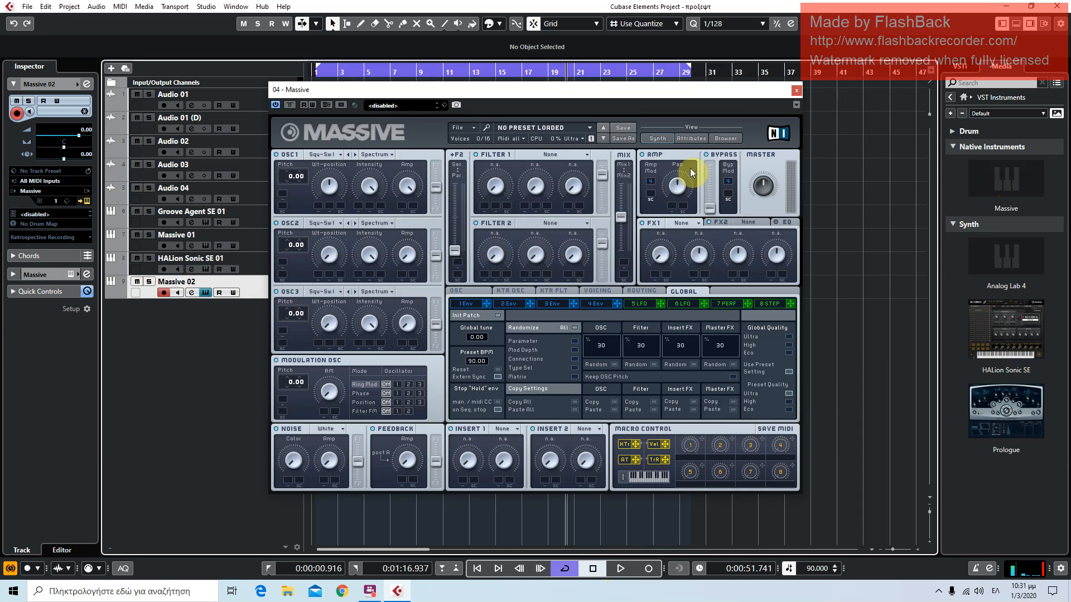
Open Massive's sound browser and filter the presets to the Brass type
{"action": "left_click", "coordinate": [718, 139]}
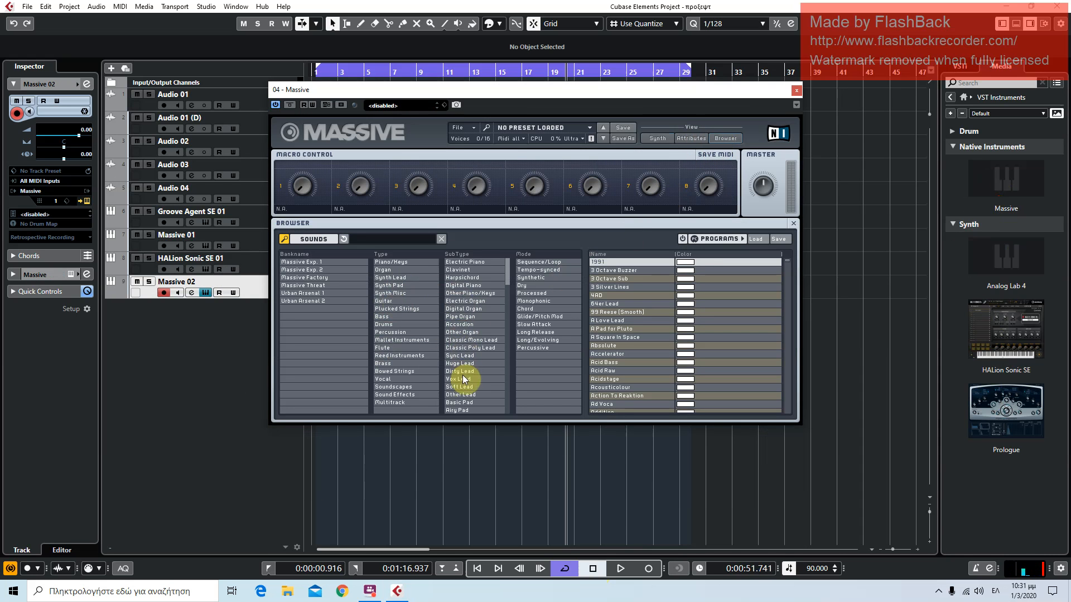
{"action": "left_click", "coordinate": [401, 364]}
{"action": "scroll", "coordinate": [623, 284], "scroll_direction": "up", "scroll_amount": 2}
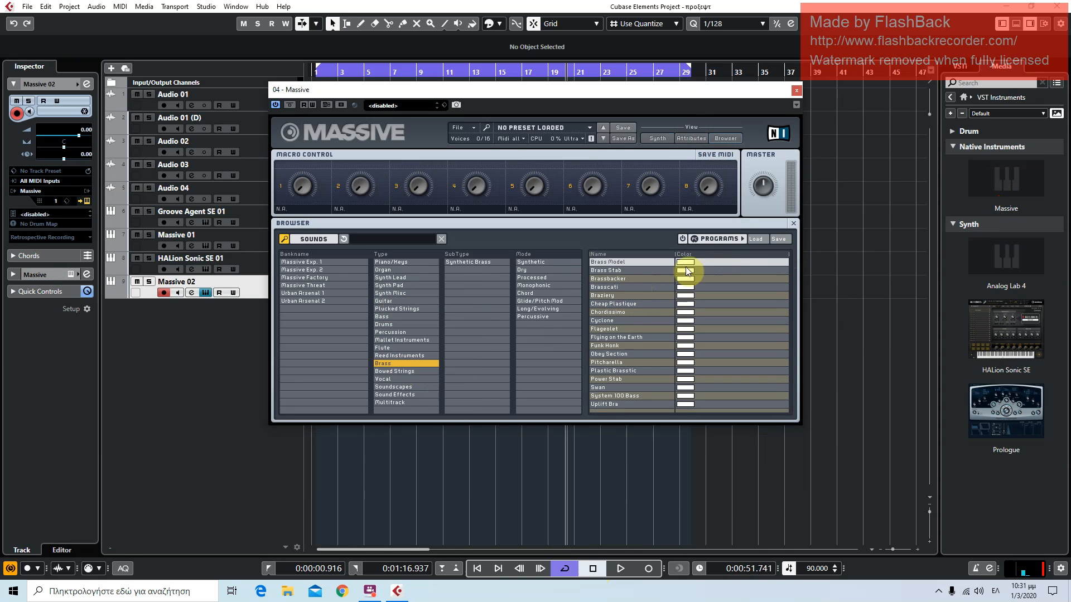
Audition the brass presets Brass Stab, Brass Model, Brassbacker, Brasscati and Uplift Bra, and load Funk Honk
{"action": "left_click", "coordinate": [614, 270]}
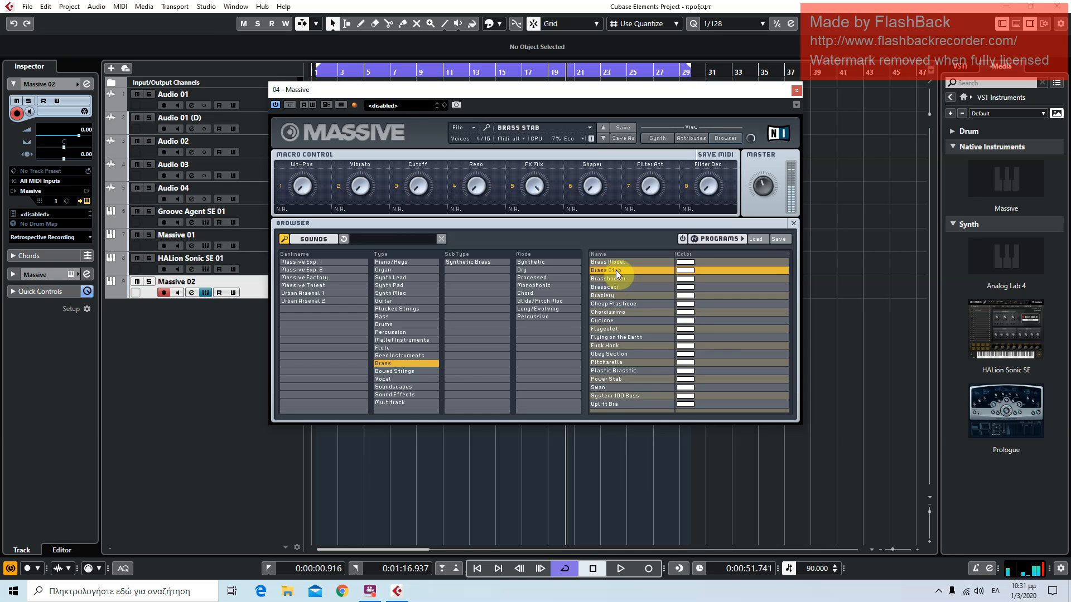
{"action": "left_click", "coordinate": [614, 260]}
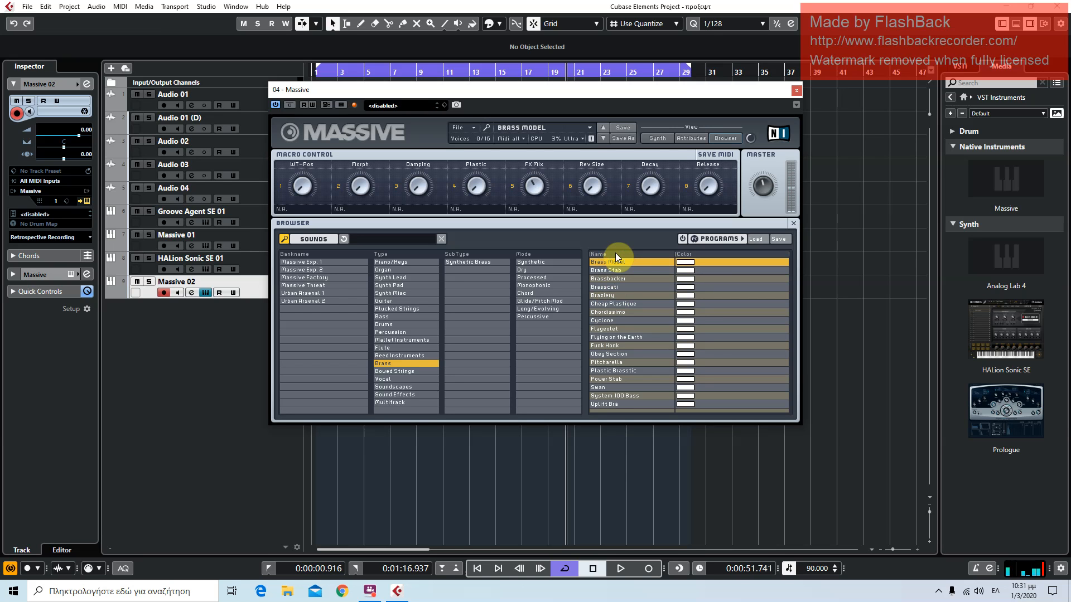
{"action": "left_click", "coordinate": [613, 276]}
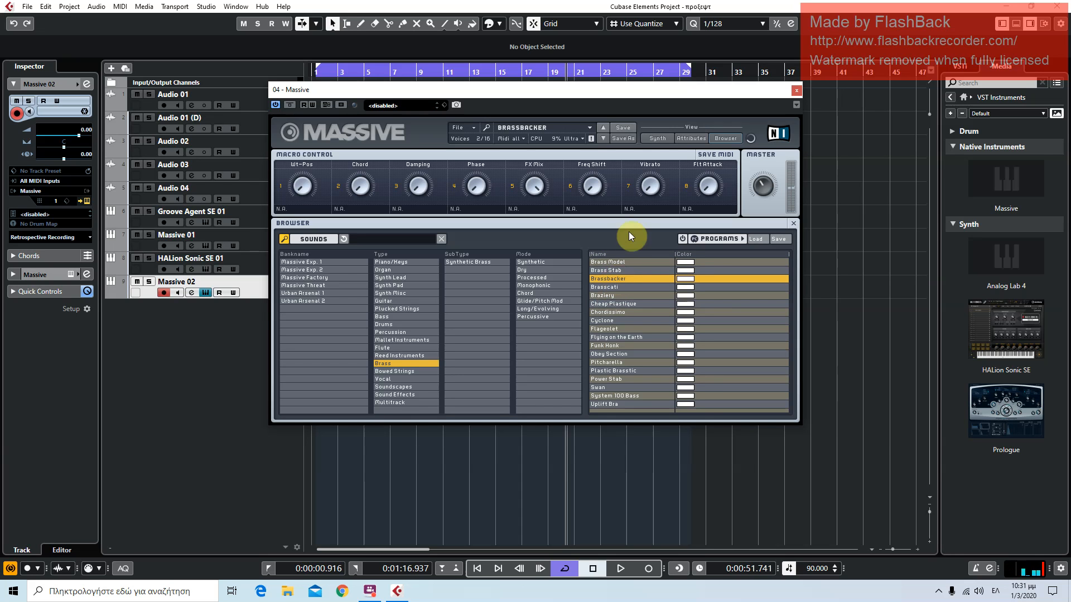
{"action": "left_click", "coordinate": [604, 287]}
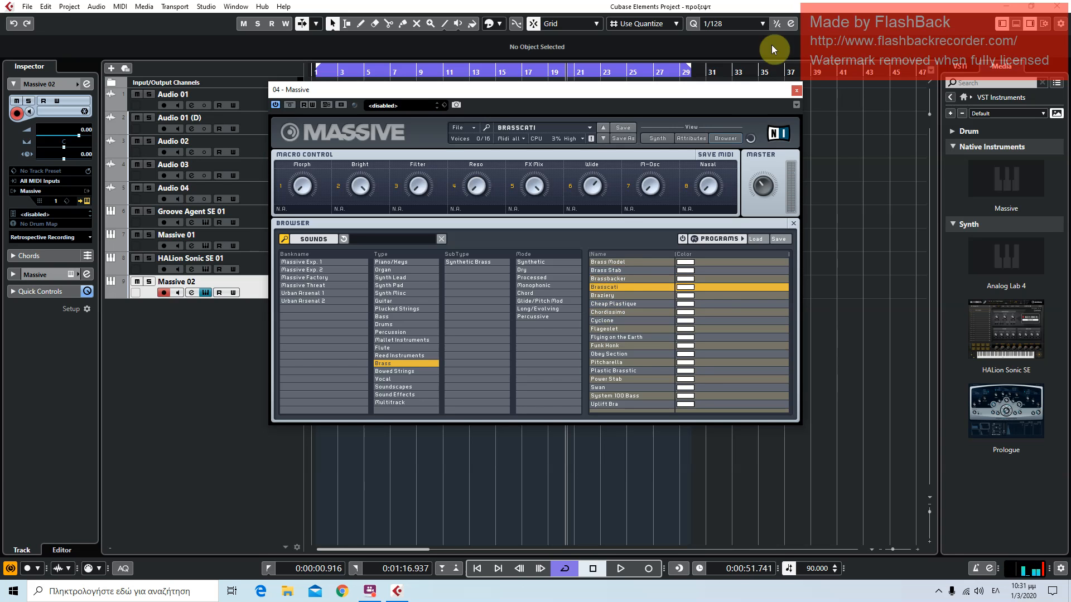
{"action": "left_click", "coordinate": [616, 402]}
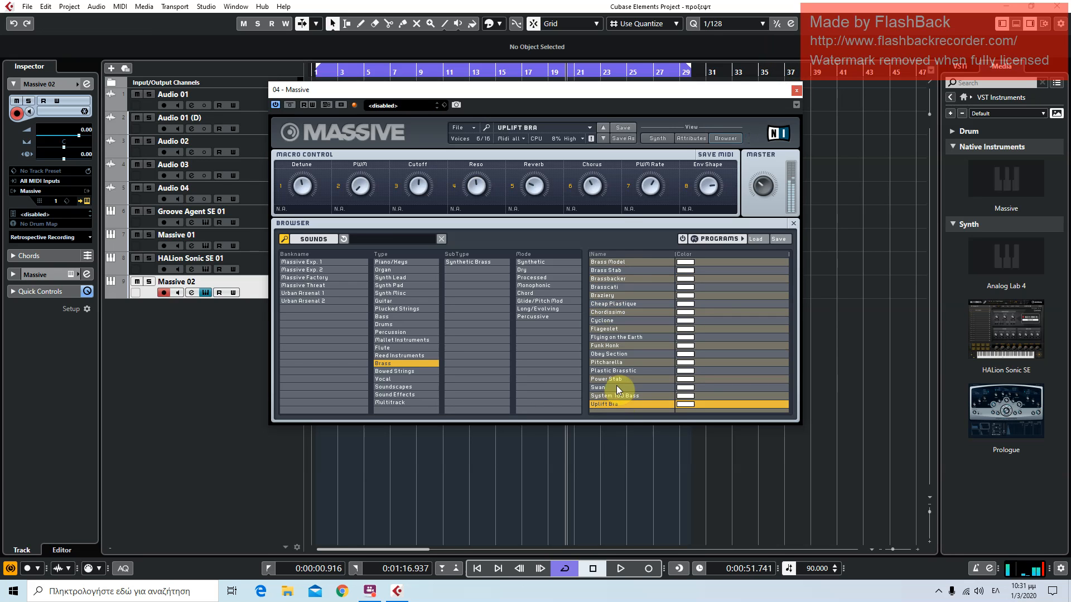
{"action": "left_click", "coordinate": [608, 345]}
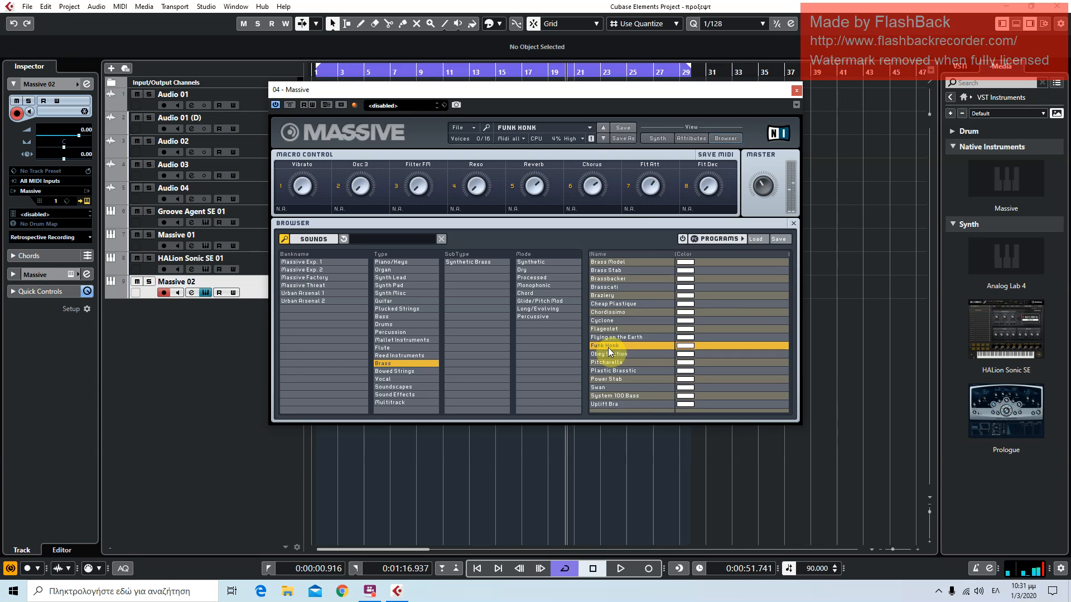
Load the Brasscati preset in Massive and record a brass part on the Massive 02 track, starting playback from bar 3
{"action": "left_click", "coordinate": [611, 287]}
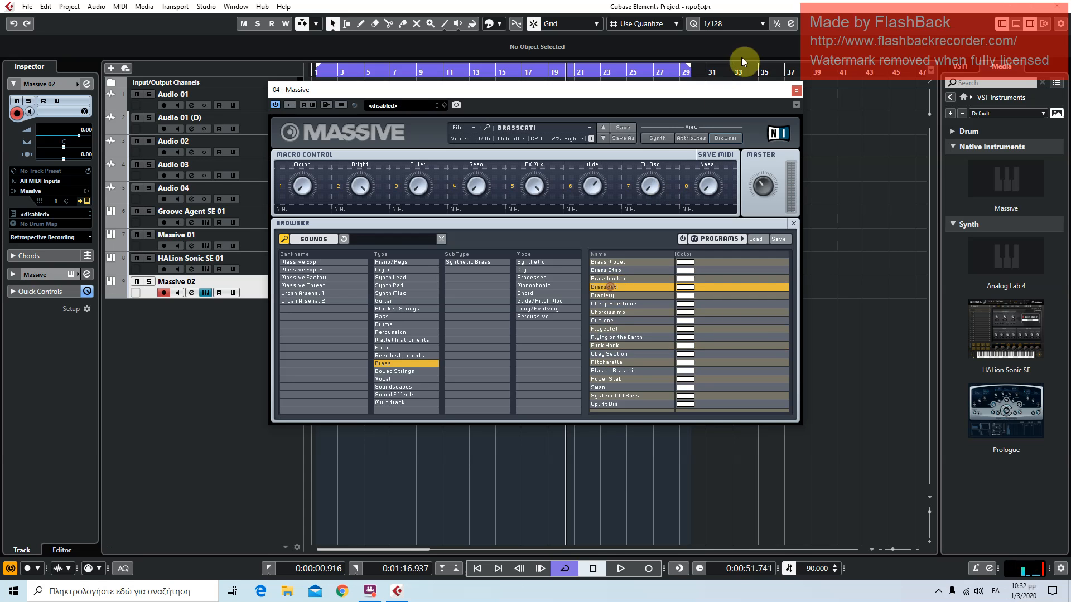
{"action": "left_click", "coordinate": [796, 89]}
{"action": "left_click", "coordinate": [477, 569]}
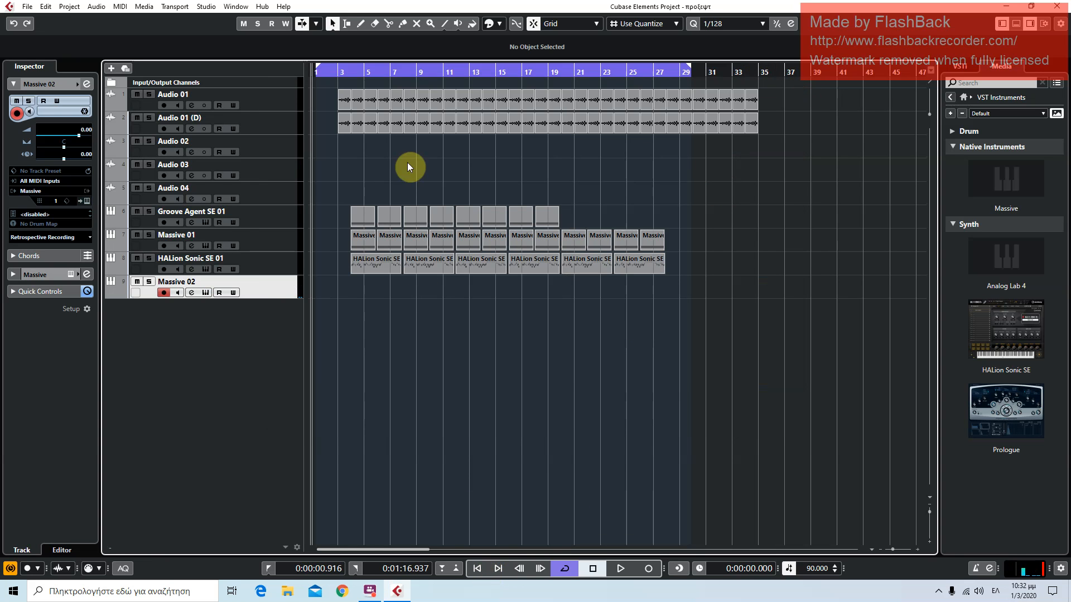
{"action": "left_click", "coordinate": [343, 80]}
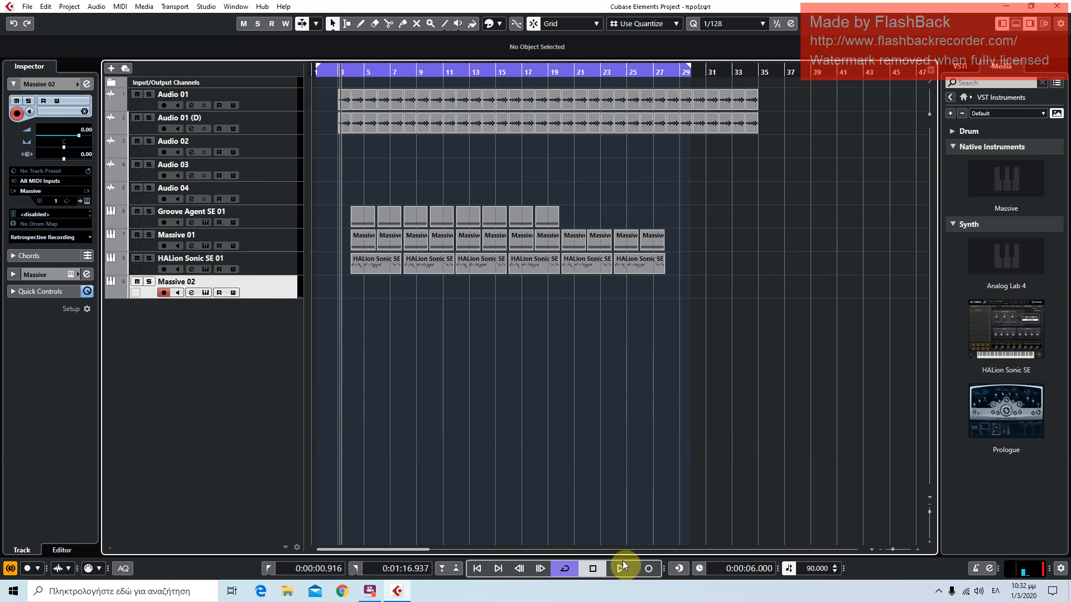
{"action": "left_click", "coordinate": [655, 568]}
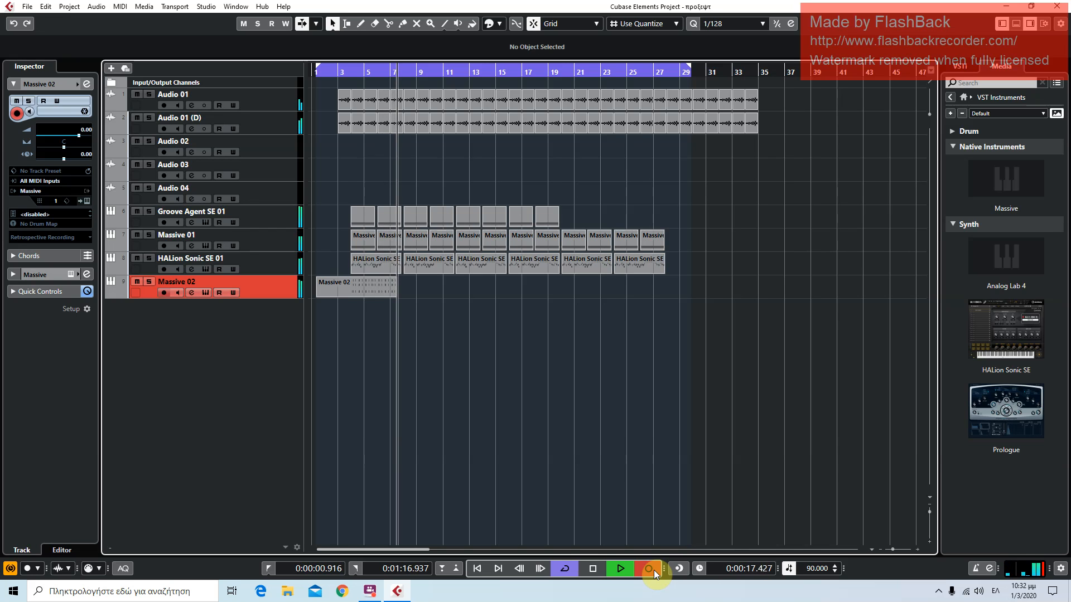
{"action": "key", "text": "space"}
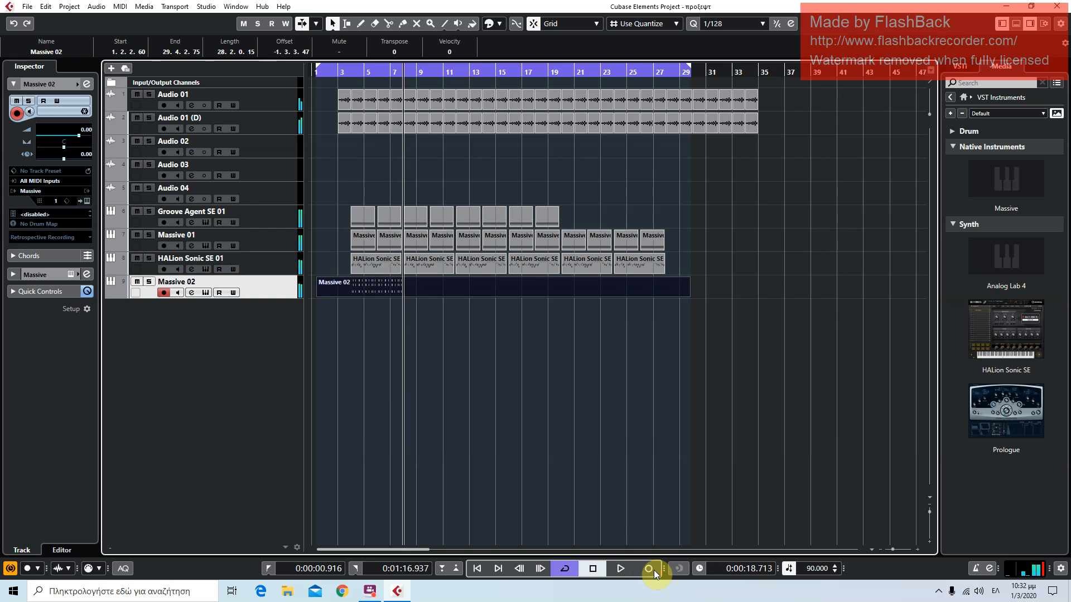
Trim the recorded Massive 02 clip to run from bar 4 to 7.4.1.75, and place a duplicate at 8.1.1.15
{"action": "left_click_drag", "start_coordinate": [686, 296], "coordinate": [397, 316]}
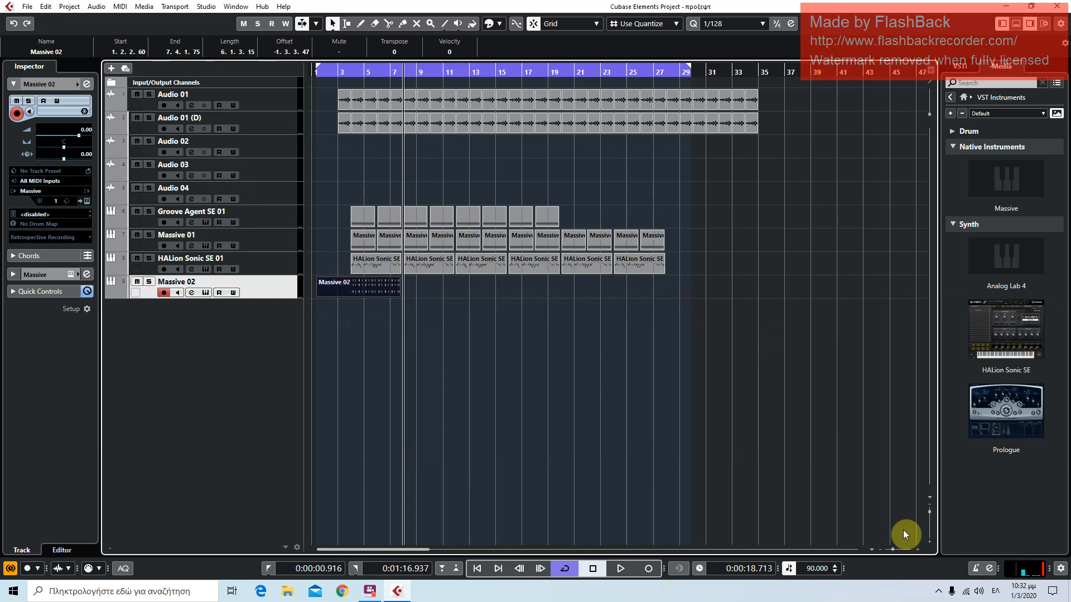
{"action": "left_click_drag", "start_coordinate": [892, 548], "coordinate": [897, 548]}
{"action": "left_click_drag", "start_coordinate": [309, 296], "coordinate": [401, 295]}
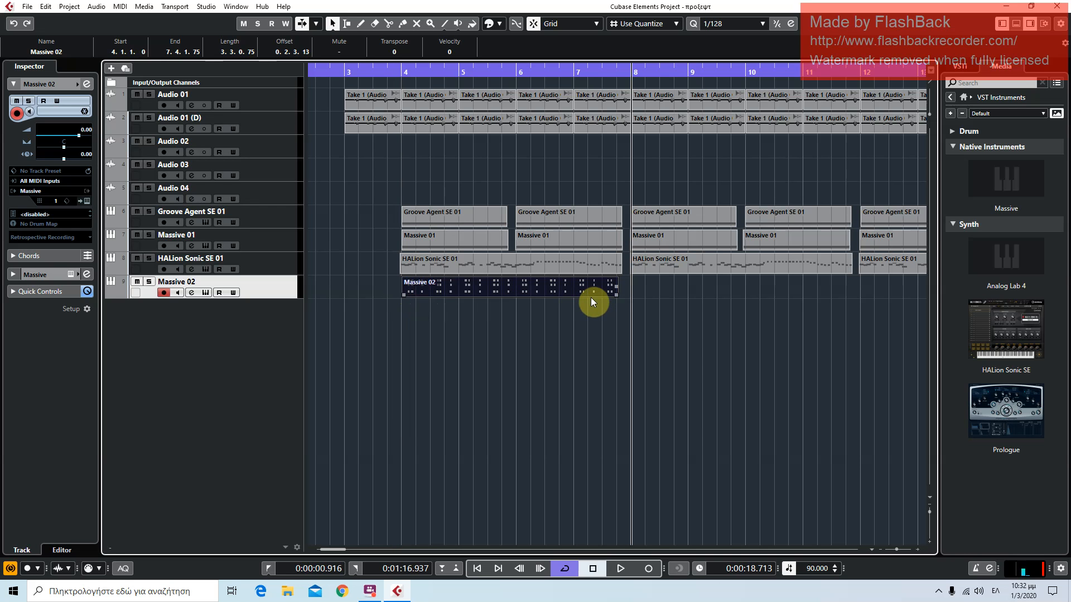
{"action": "key", "text": "ctrl+d"}
{"action": "left_click_drag", "start_coordinate": [639, 292], "coordinate": [651, 292]}
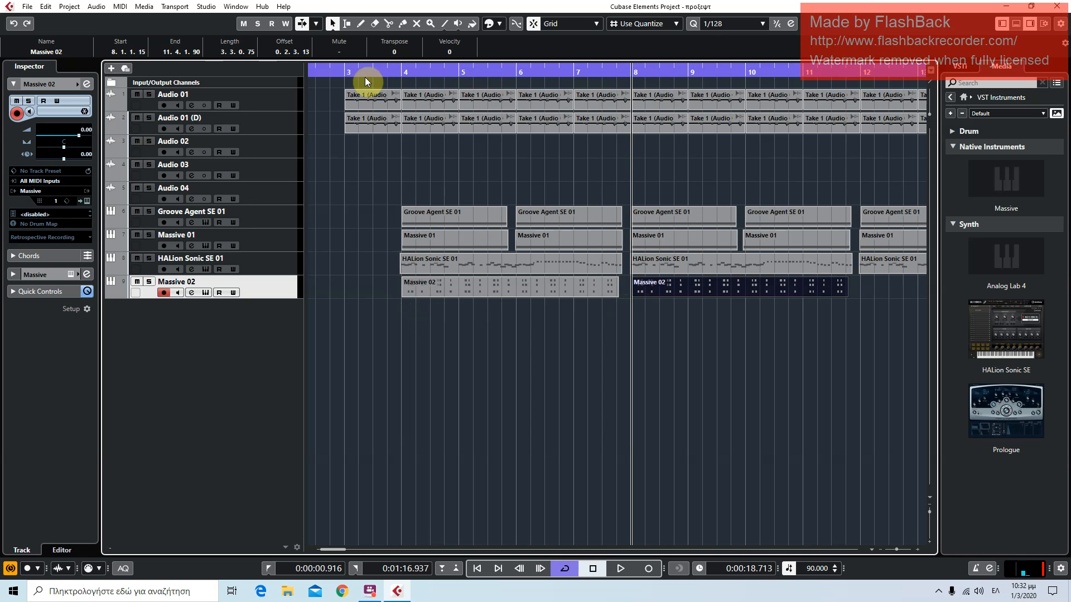
Play the arrangement from bar 3 to check the new brass clips
{"action": "left_click", "coordinate": [347, 75]}
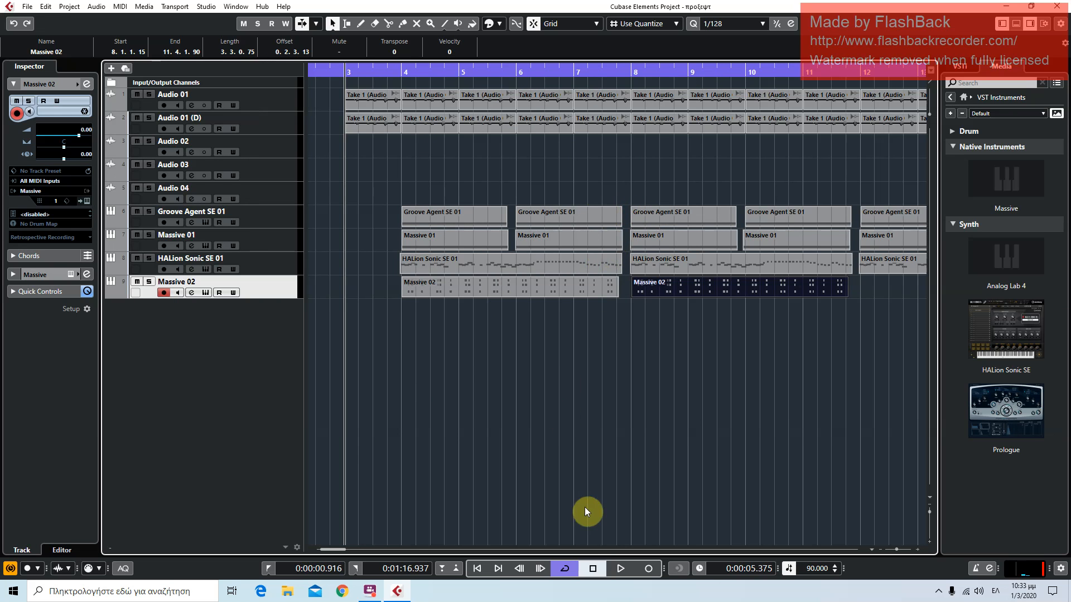
{"action": "left_click", "coordinate": [614, 573]}
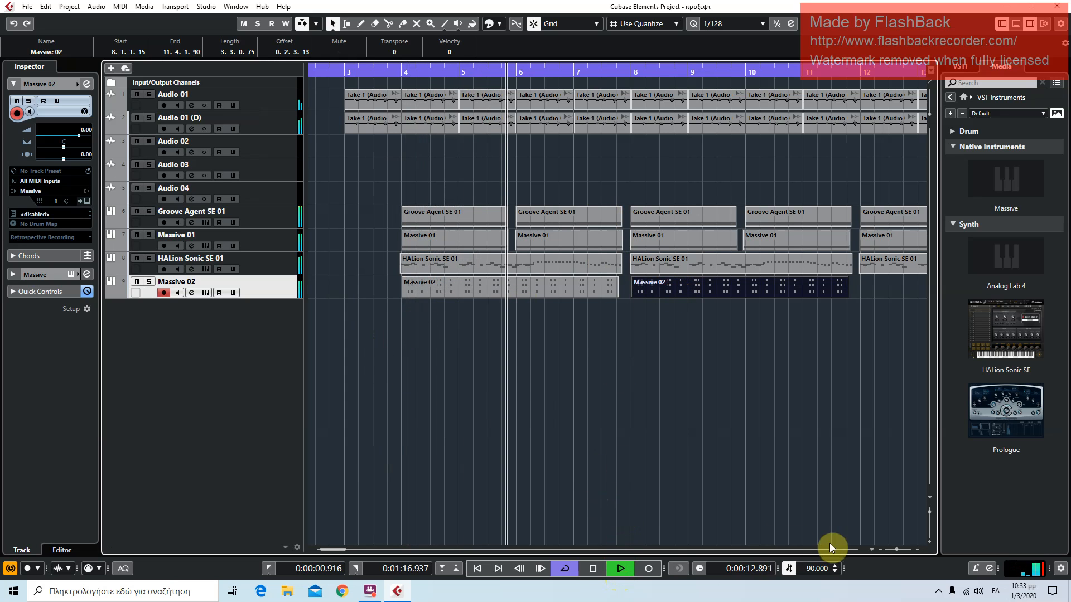
{"action": "left_click", "coordinate": [893, 549]}
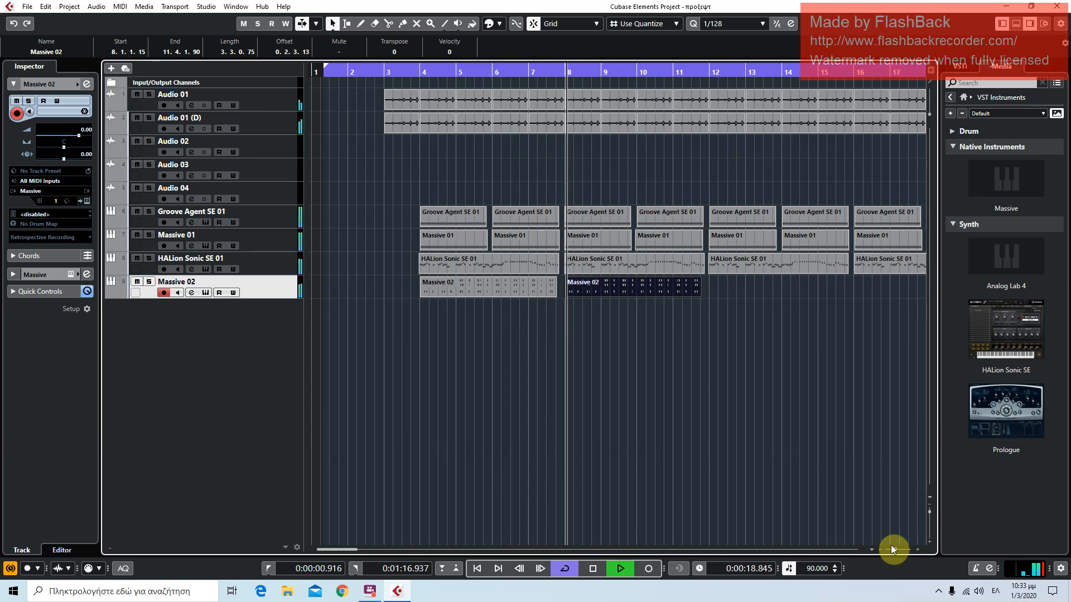
Shift the first Massive 02 clip to start at 4.1.1.15 and replay the arrangement from bar 4
{"action": "left_click", "coordinate": [515, 298]}
{"action": "left_click_drag", "start_coordinate": [515, 299], "coordinate": [519, 296]}
{"action": "left_click", "coordinate": [422, 68]}
{"action": "left_click_drag", "start_coordinate": [900, 548], "coordinate": [898, 551]}
{"action": "left_click_drag", "start_coordinate": [714, 283], "coordinate": [709, 283]}
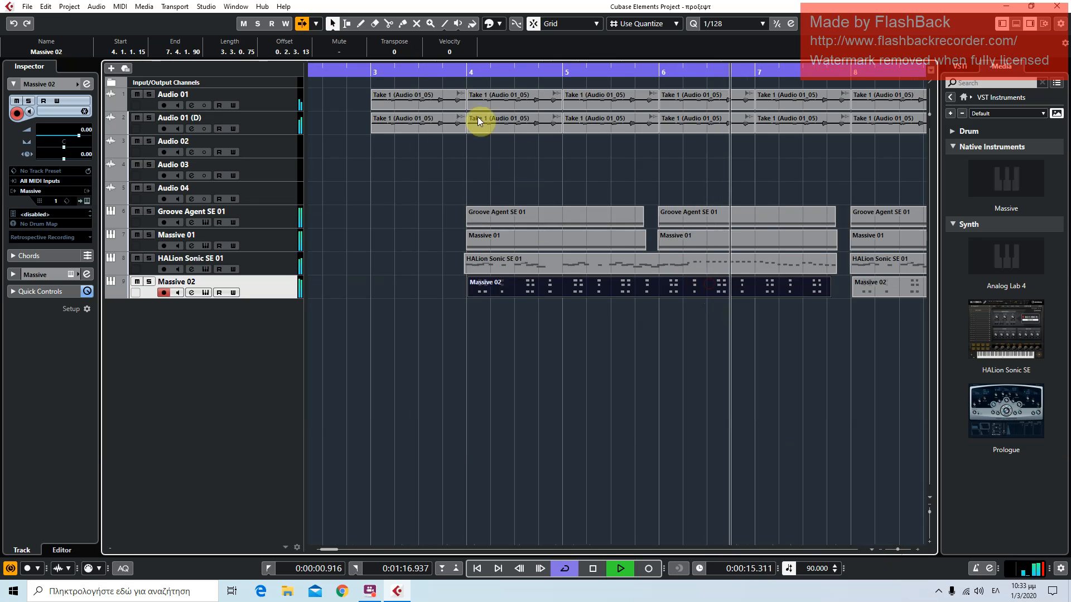
{"action": "left_click", "coordinate": [468, 67]}
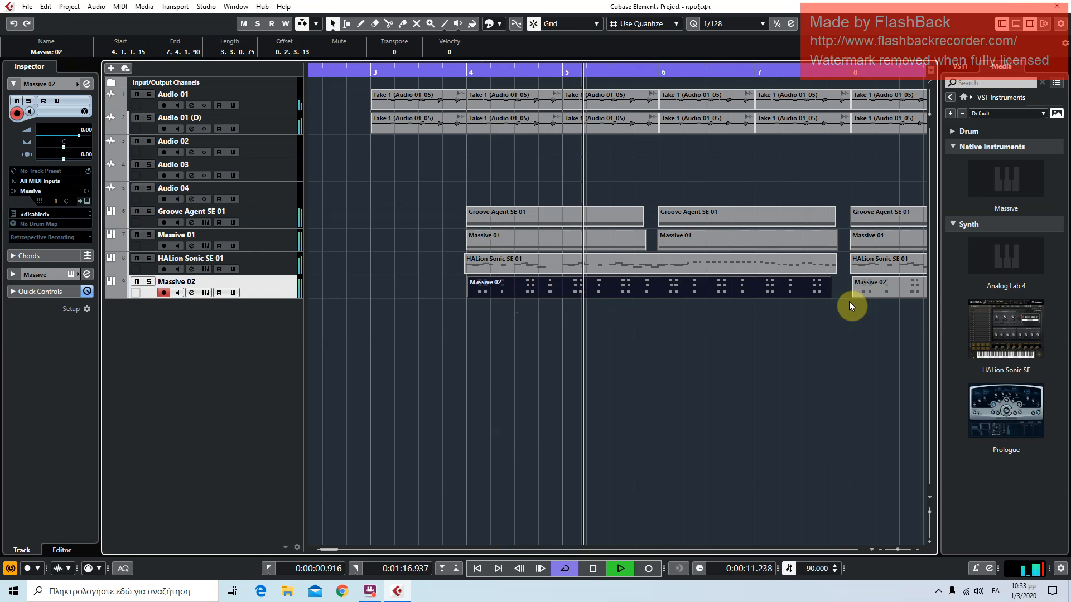
{"action": "left_click_drag", "start_coordinate": [895, 550], "coordinate": [892, 549]}
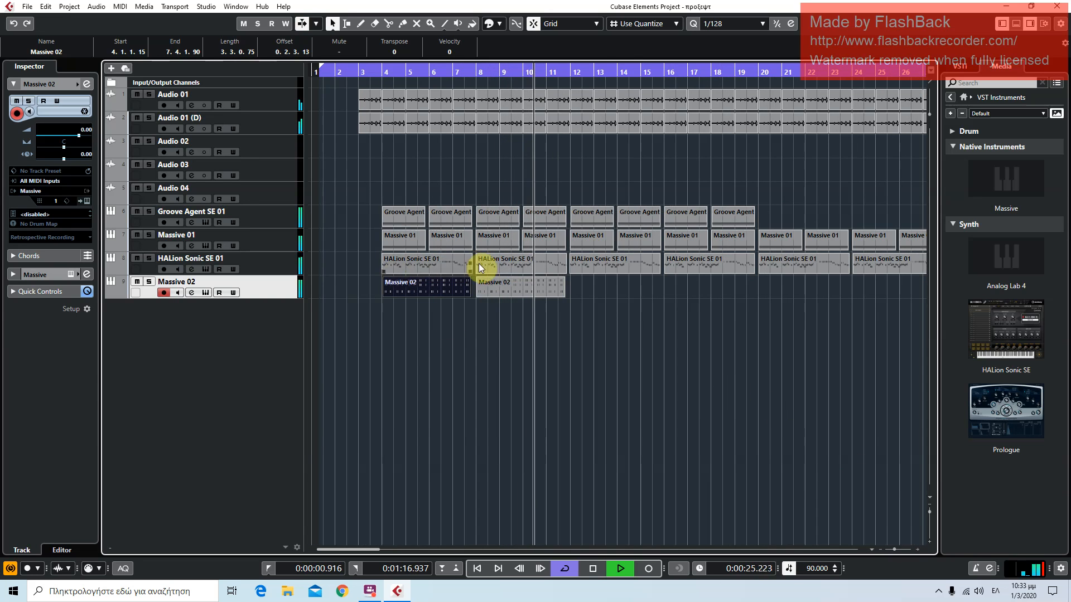
Copy the second Massive 02 clip to 12.1.1.15 and stop playback
{"action": "left_click", "coordinate": [518, 291]}
{"action": "left_click_drag", "start_coordinate": [518, 291], "coordinate": [580, 290]}
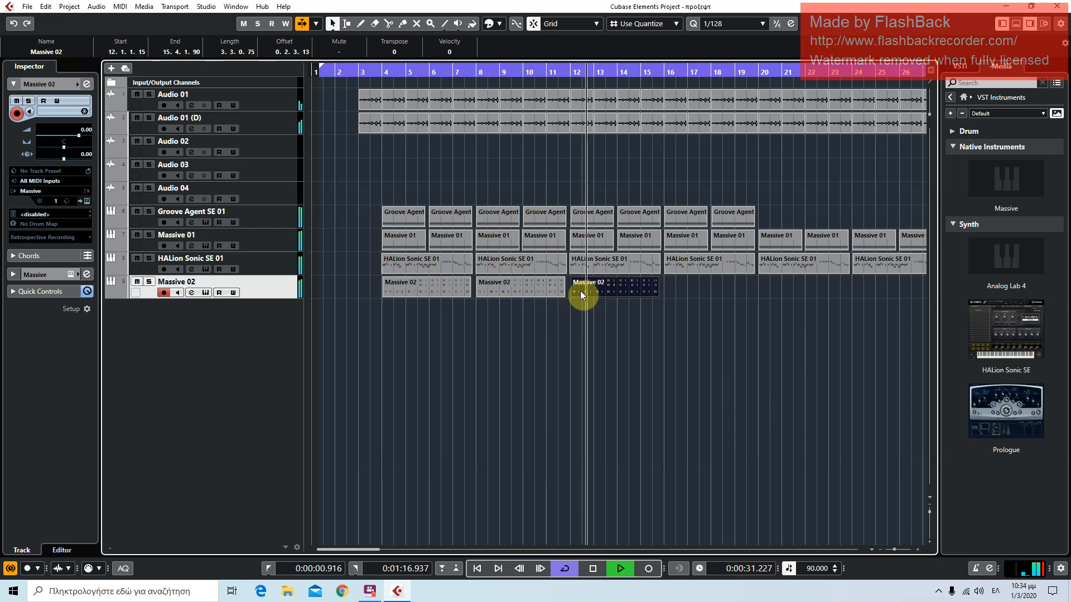
{"action": "left_click", "coordinate": [890, 549]}
{"action": "left_click", "coordinate": [895, 547]}
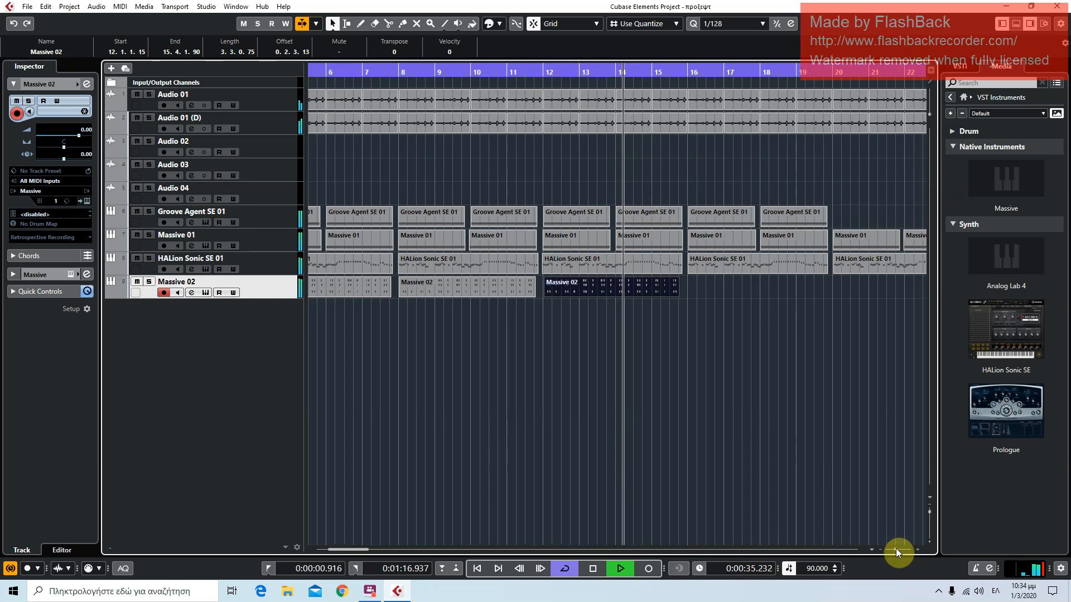
{"action": "key", "text": "space"}
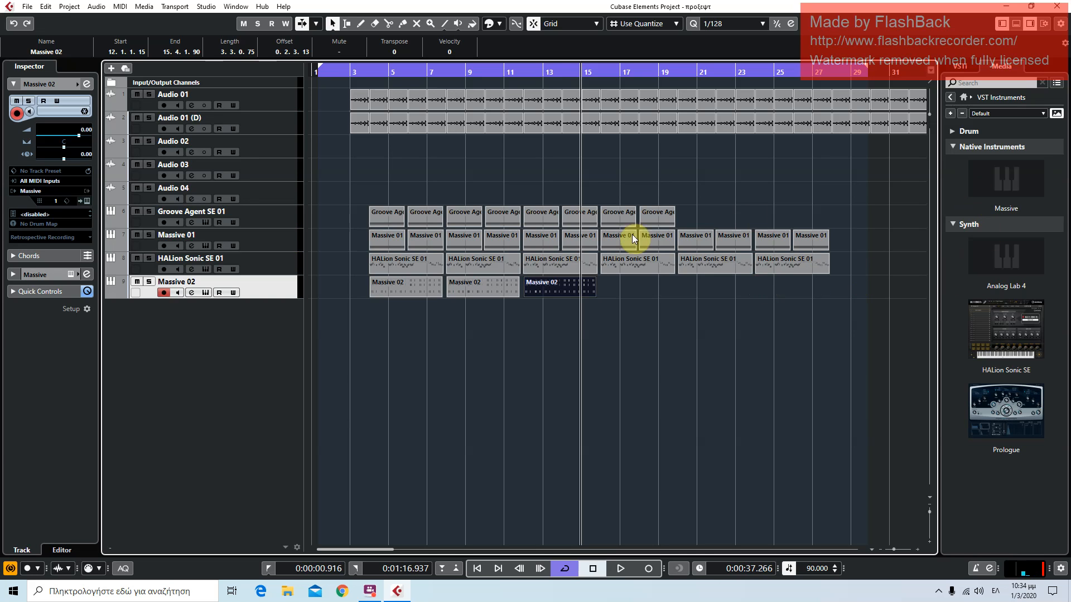
Add an Analog Lab 4 instrument track below Massive 02
{"action": "left_click", "coordinate": [289, 270]}
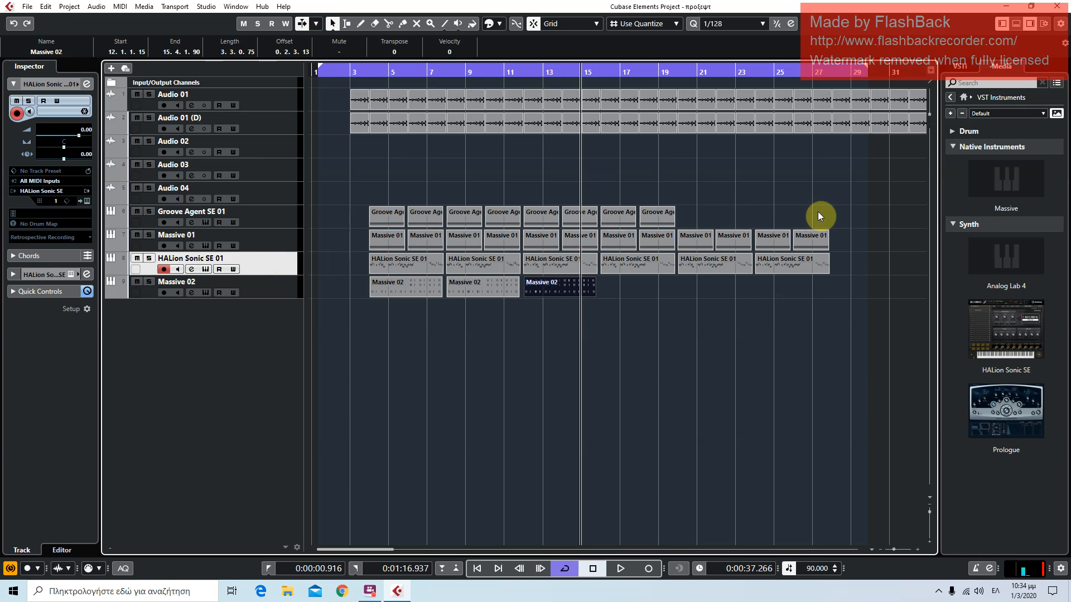
{"action": "double_click", "coordinate": [969, 252]}
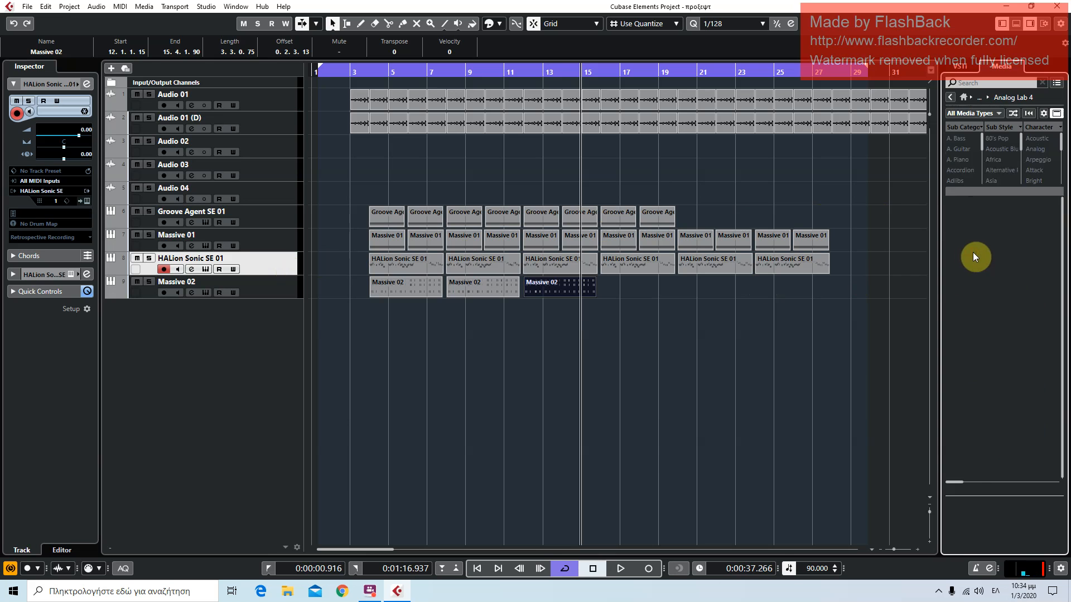
{"action": "left_click", "coordinate": [950, 97]}
{"action": "left_click_drag", "start_coordinate": [987, 256], "coordinate": [205, 317]}
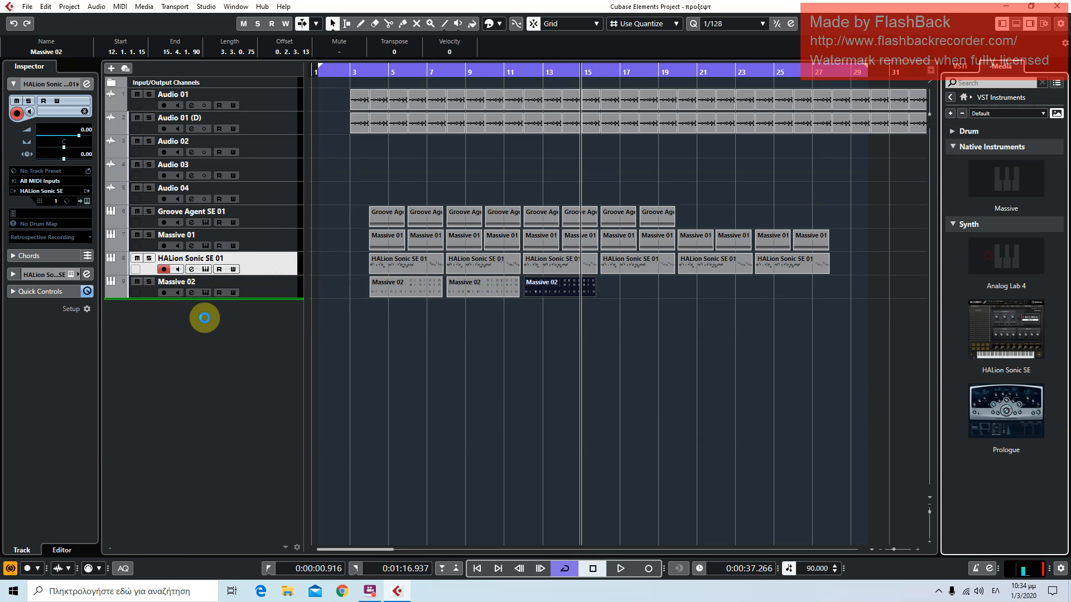
{"action": "left_click_drag", "start_coordinate": [205, 318], "coordinate": [960, 267]}
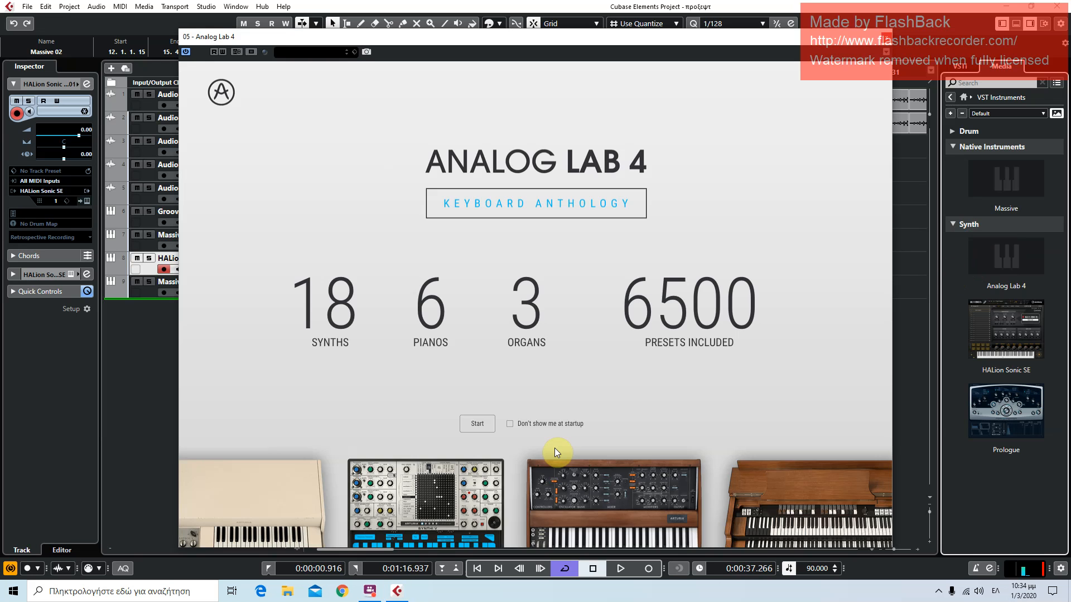
Start Analog Lab, load the American Init preset from the Pianos filter and raise its volume slightly
{"action": "left_click", "coordinate": [463, 426]}
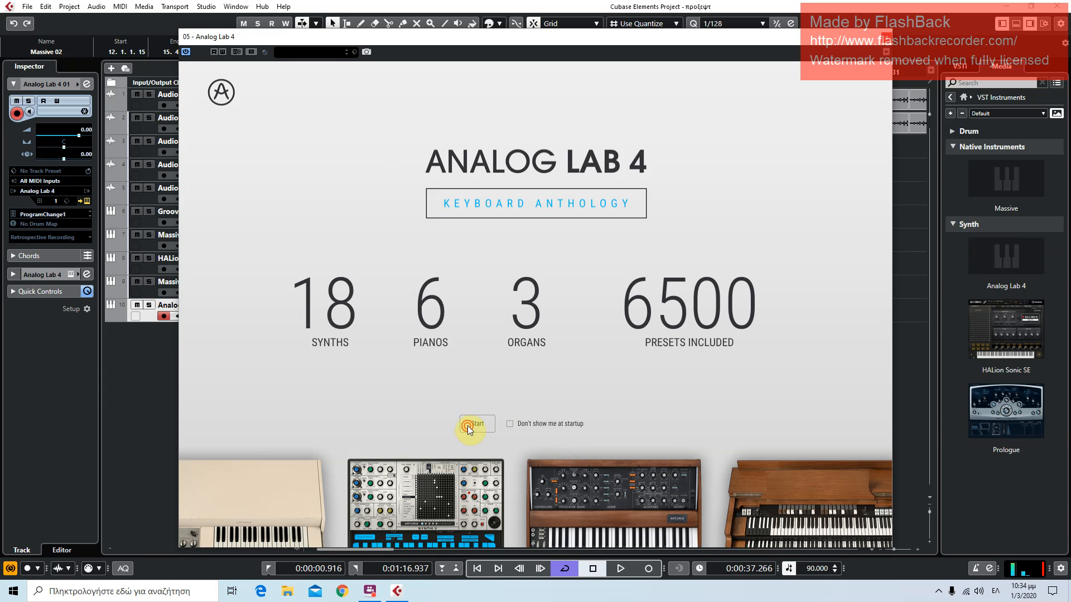
{"action": "left_click", "coordinate": [467, 426]}
{"action": "left_click", "coordinate": [421, 61]}
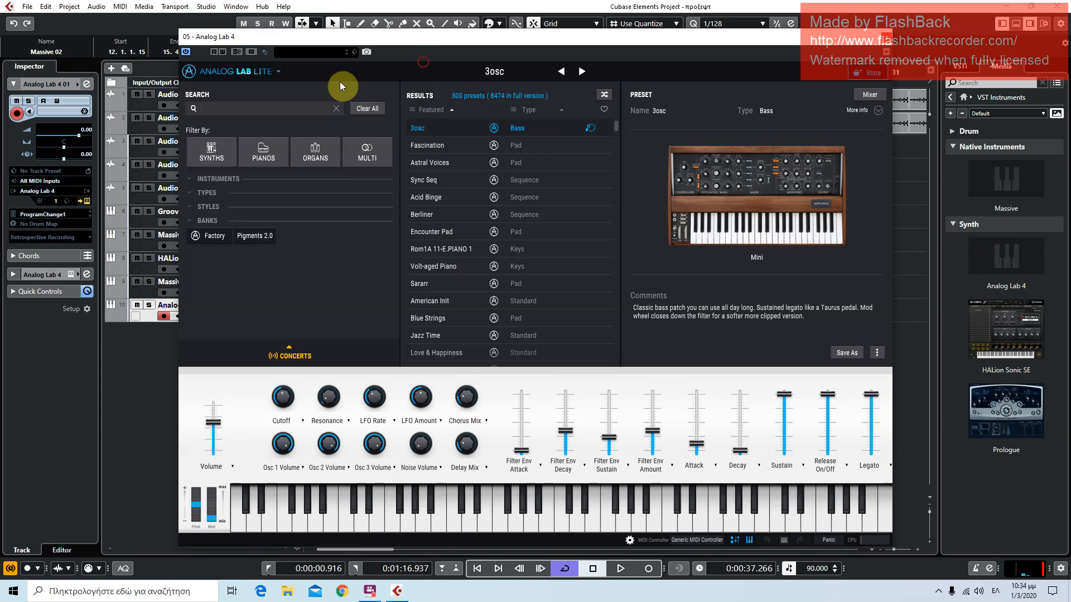
{"action": "left_click", "coordinate": [258, 149]}
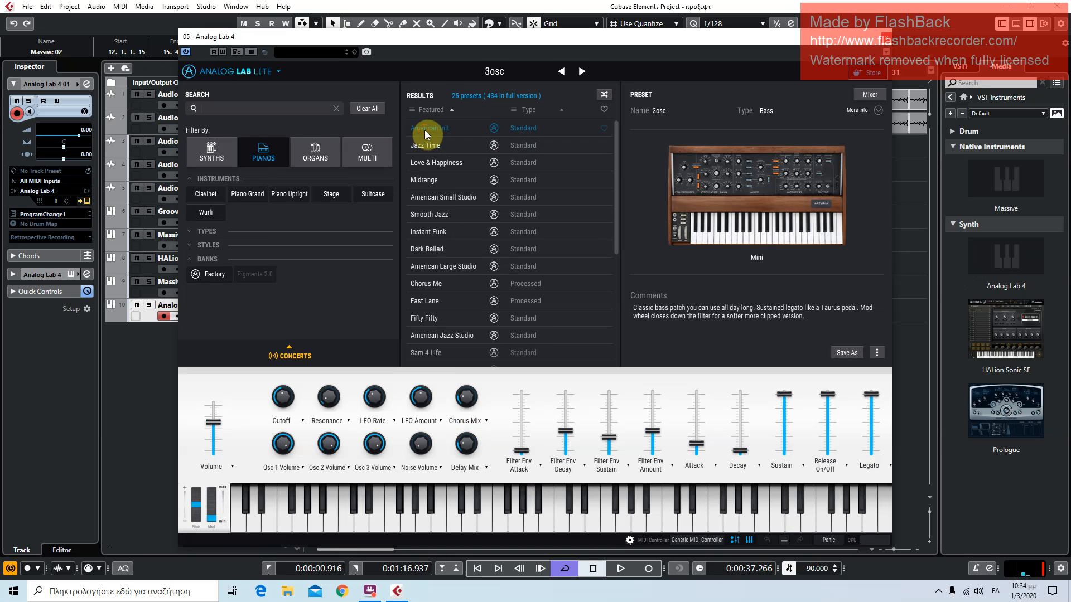
{"action": "left_click", "coordinate": [423, 129]}
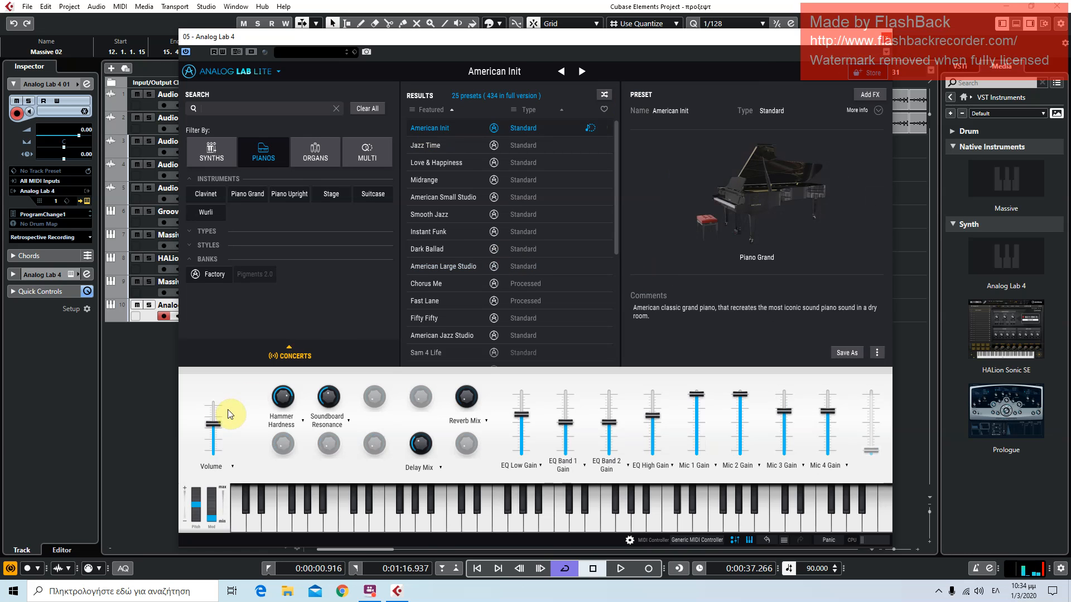
{"action": "left_click_drag", "start_coordinate": [213, 423], "coordinate": [213, 417]}
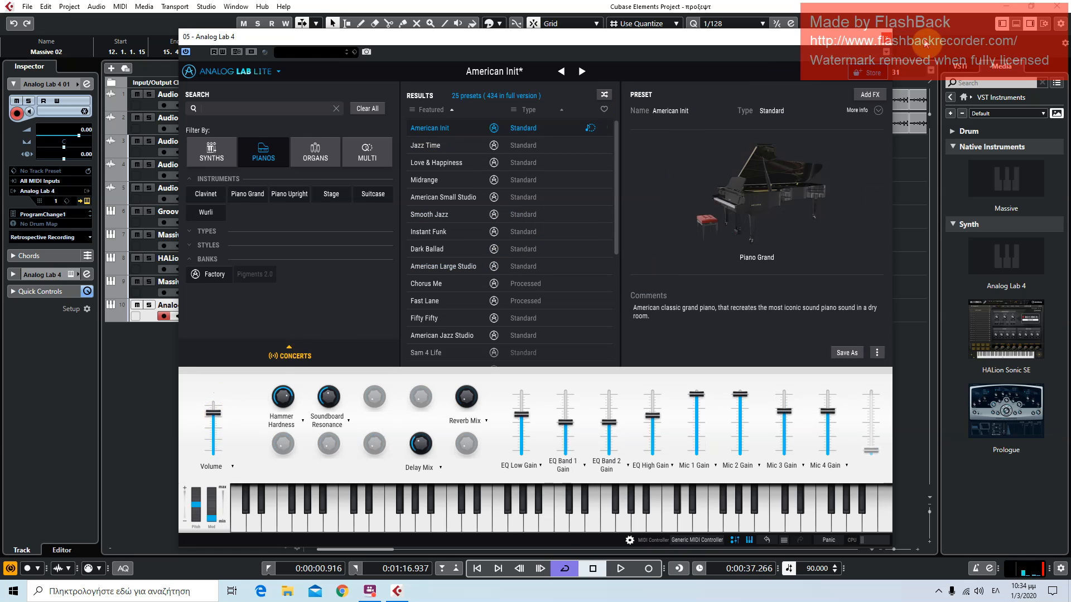
{"action": "left_click", "coordinate": [884, 37]}
Try recording a piano part on the Analog Lab 4 01 track with playback from bar 3, and delete the take
{"action": "left_click", "coordinate": [350, 68]}
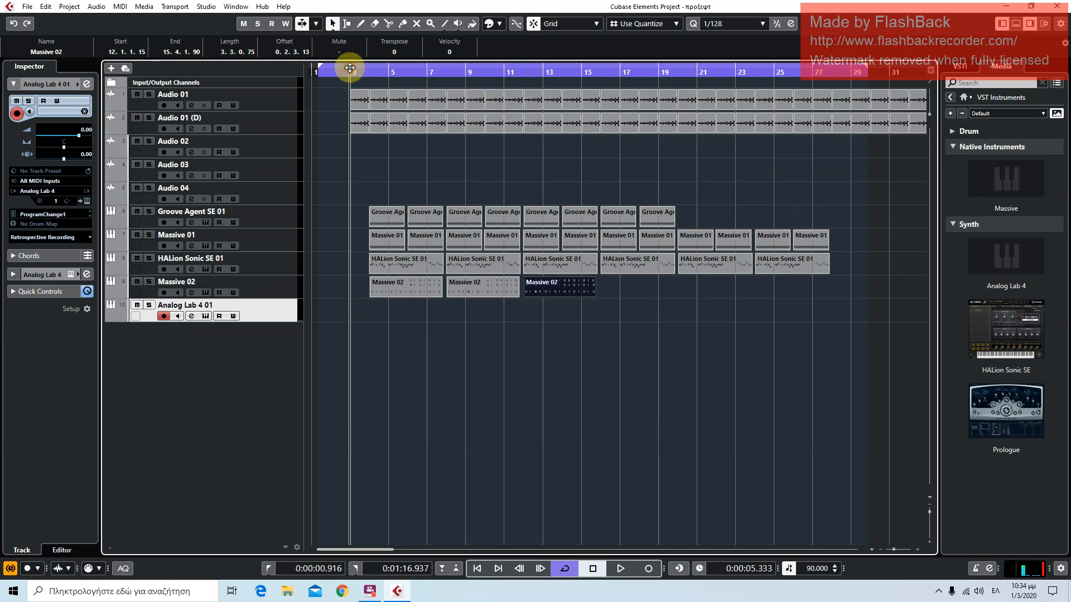
{"action": "key", "text": "space"}
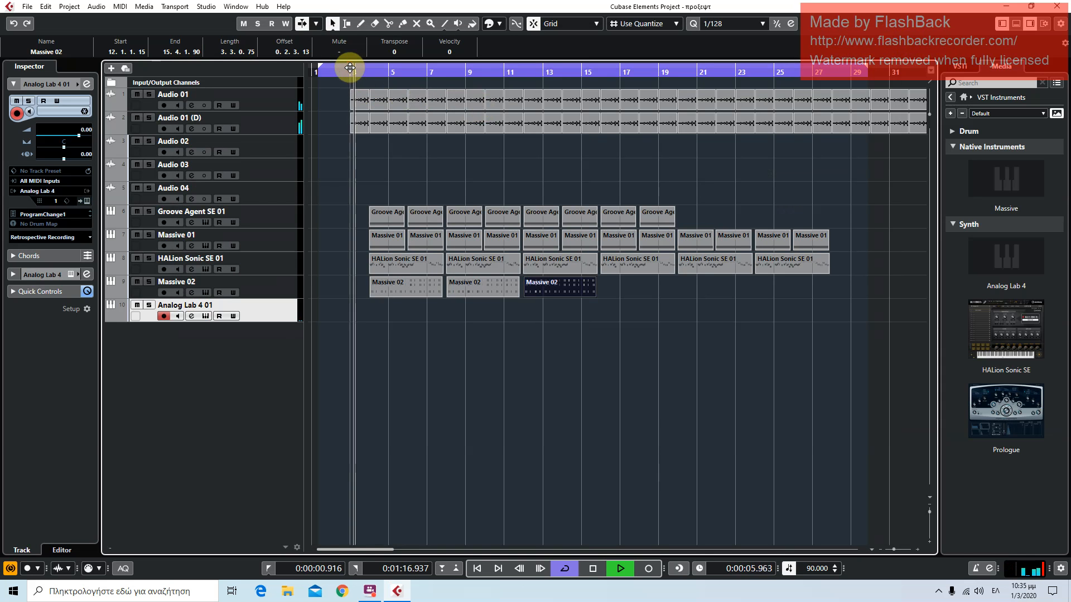
{"action": "key", "text": "KP_Multiply"}
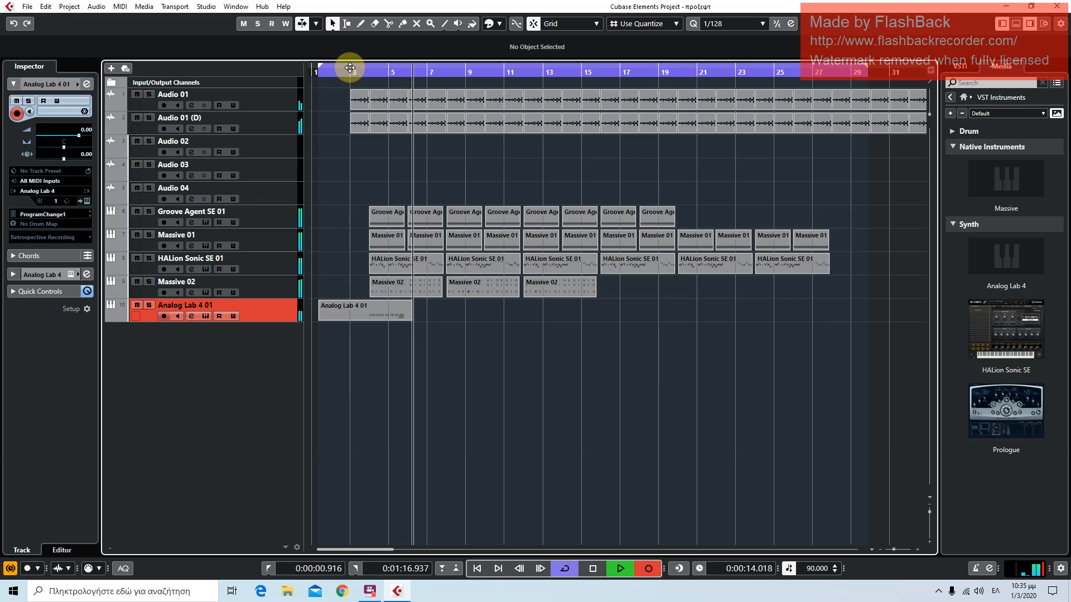
{"action": "key", "text": "space"}
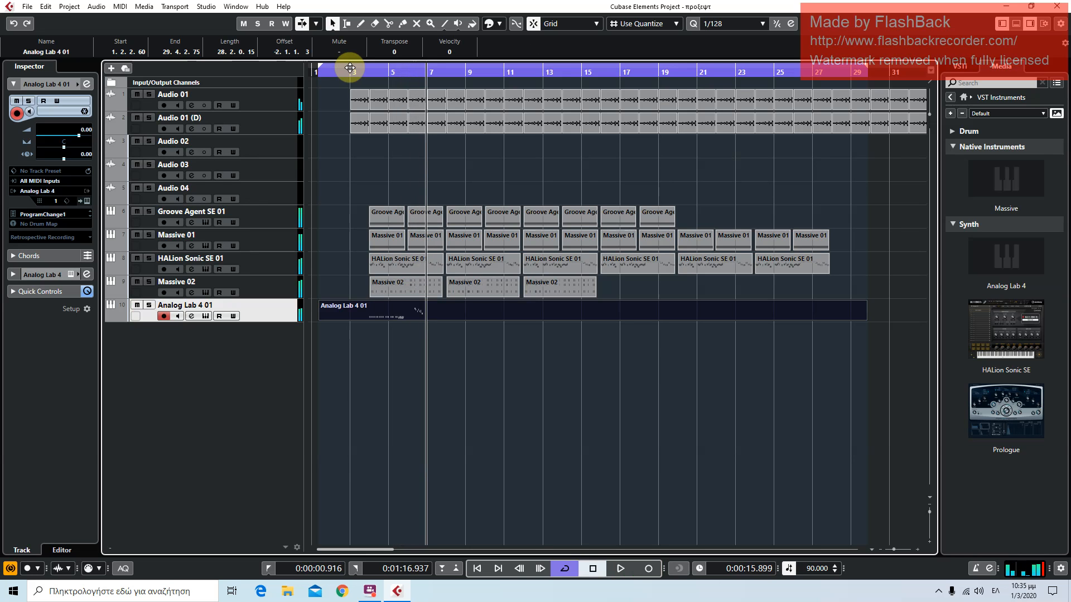
{"action": "key", "text": "Delete"}
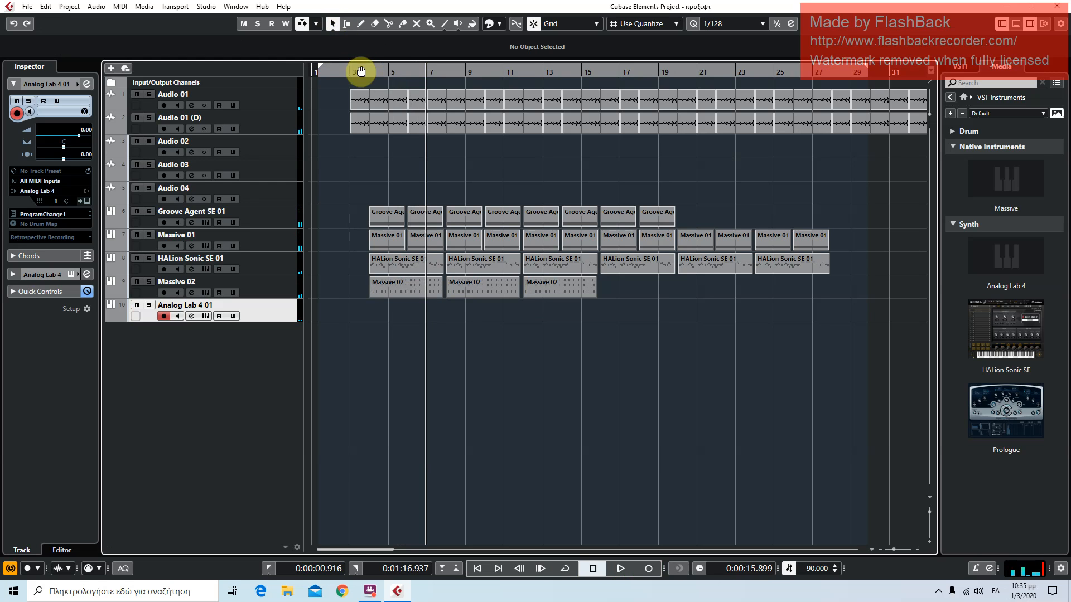
Play the arrangement from about bar 3 and load the Cheap Combo preset from Analog Lab's Organs filter
{"action": "left_click", "coordinate": [360, 69]}
{"action": "left_click", "coordinate": [622, 566]}
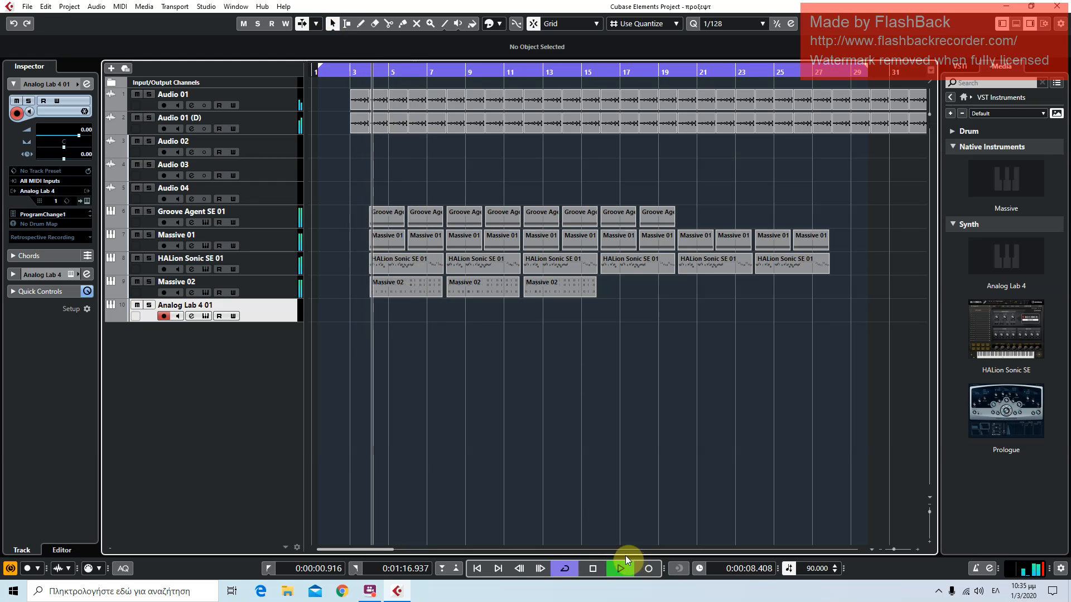
{"action": "key", "text": "alt+Tab"}
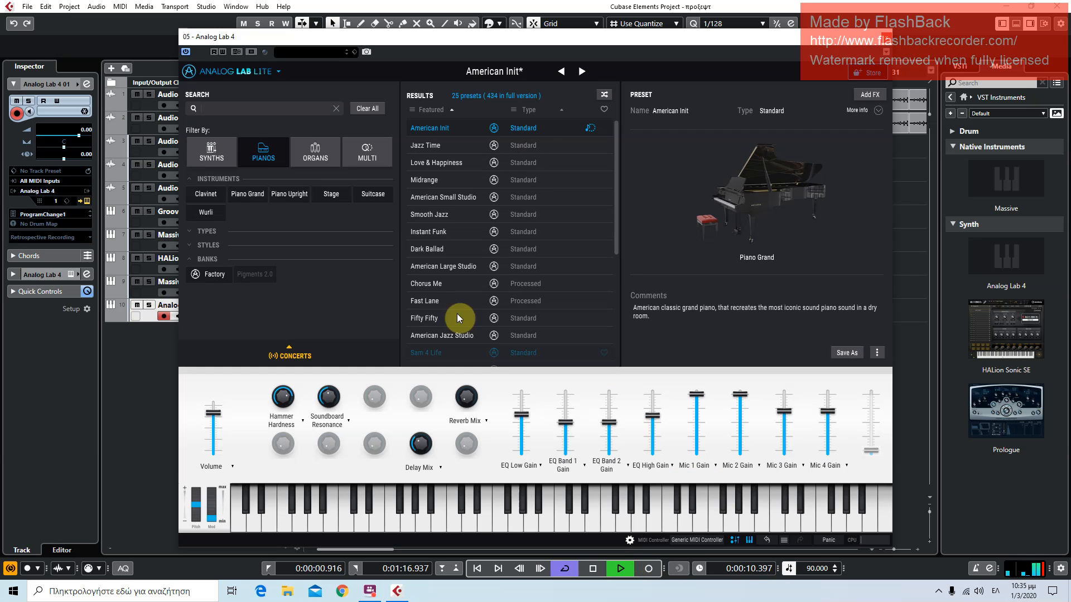
{"action": "left_click", "coordinate": [302, 149]}
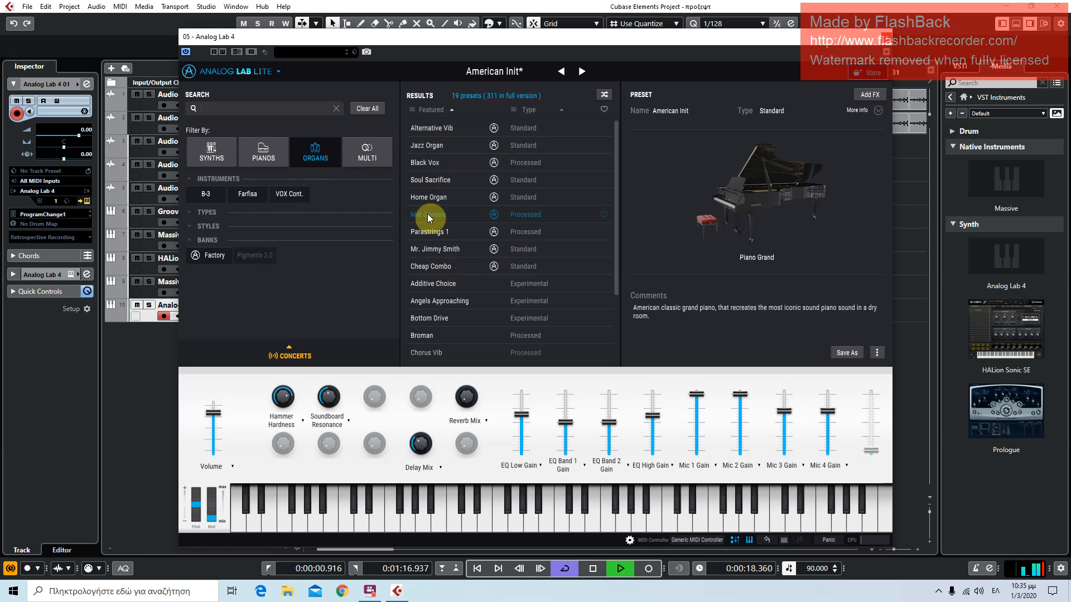
{"action": "left_click", "coordinate": [427, 270]}
{"action": "left_click", "coordinate": [427, 270]}
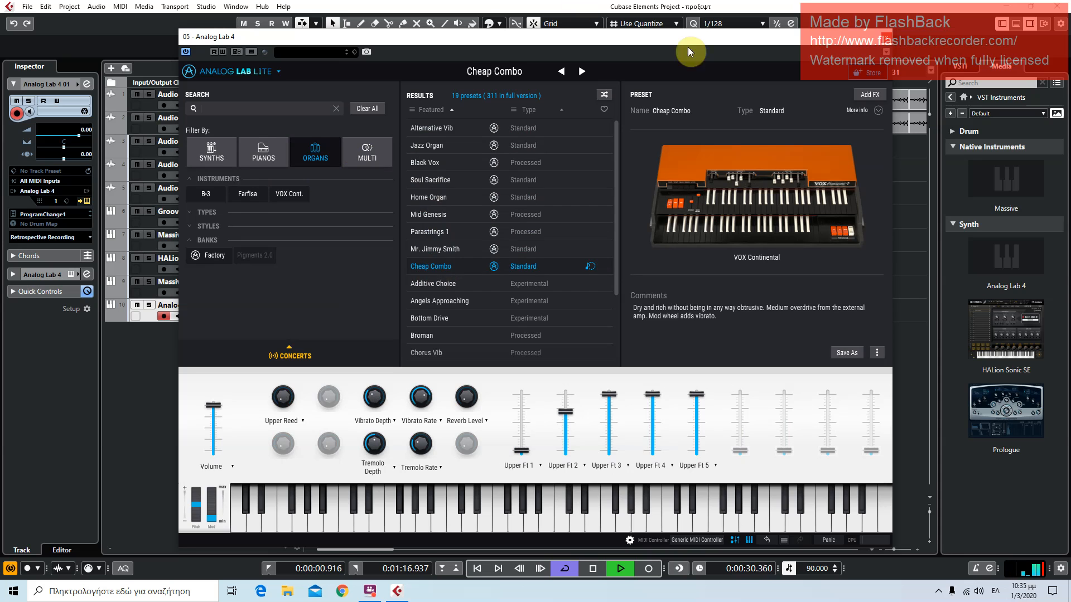
Close the Analog Lab window and play the arrangement from bar 3 to about bar 14
{"action": "left_click", "coordinate": [885, 36]}
{"action": "left_click", "coordinate": [592, 568]}
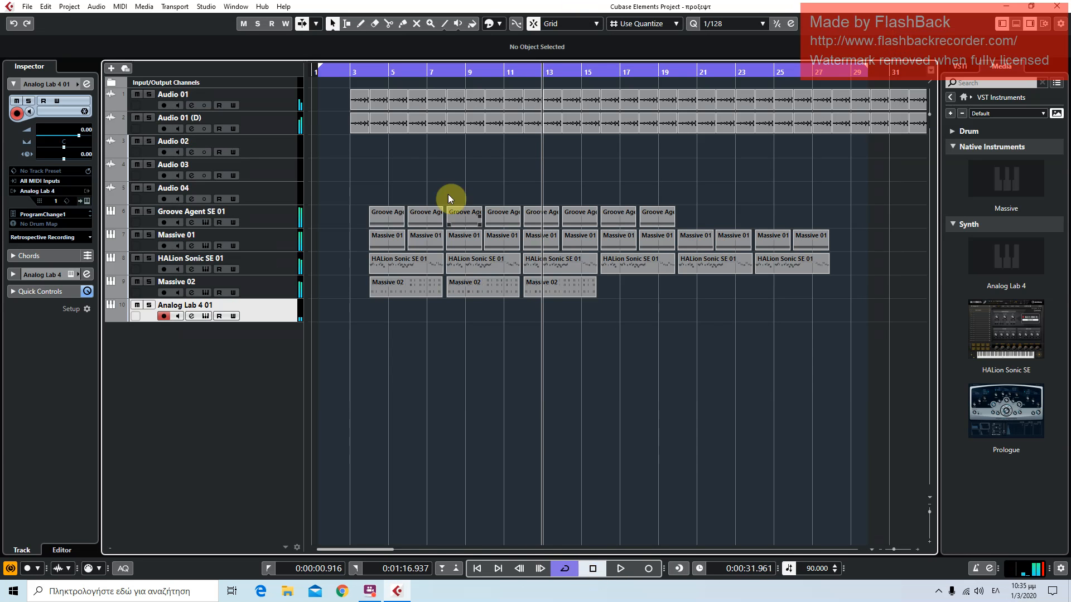
{"action": "left_click", "coordinate": [352, 70]}
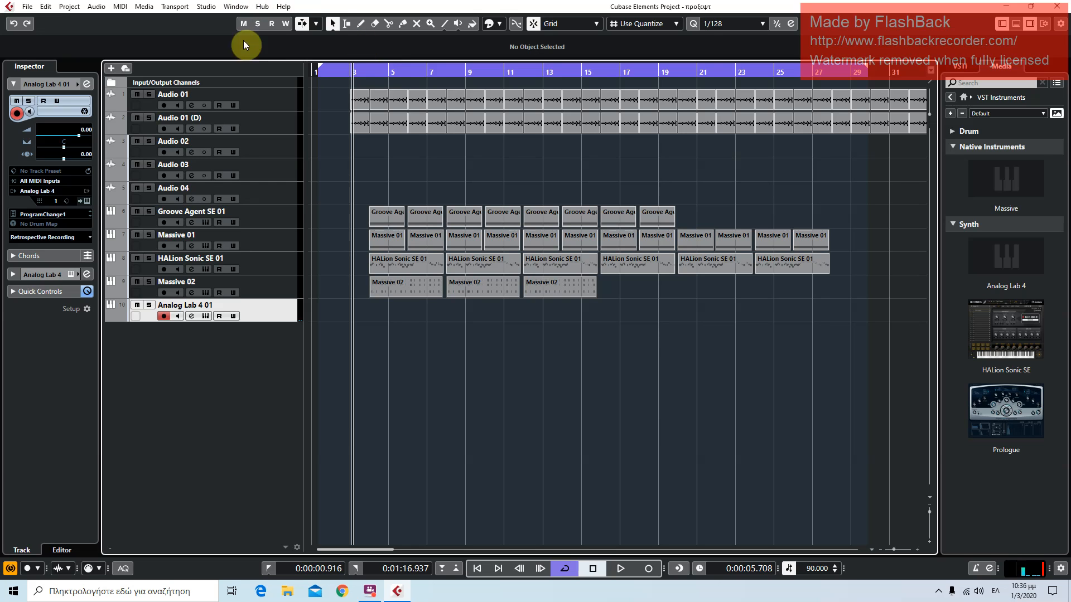
{"action": "left_click", "coordinate": [352, 74]}
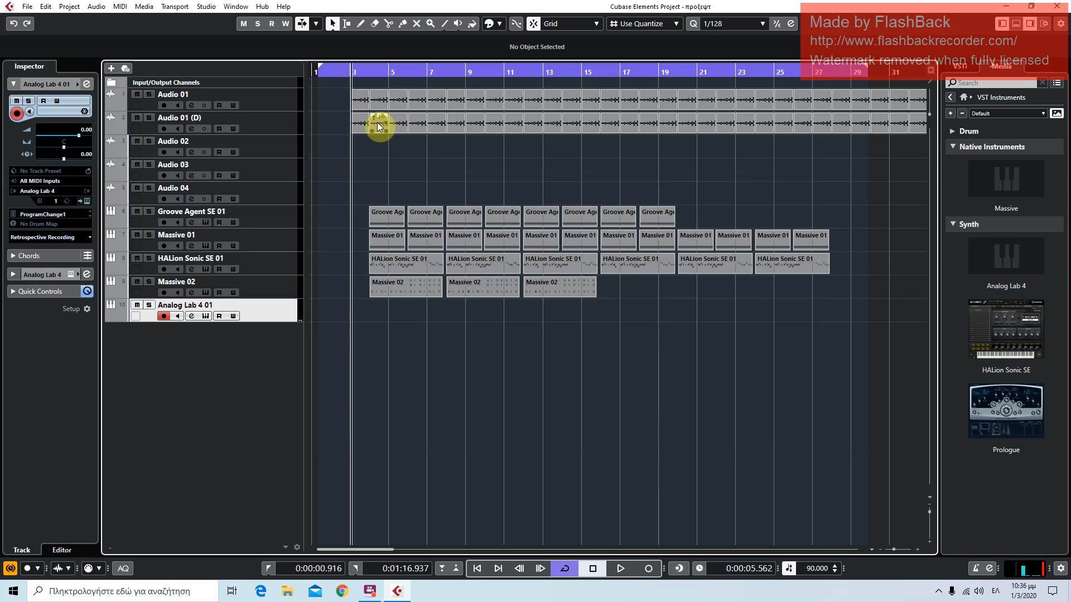
{"action": "left_click", "coordinate": [612, 570]}
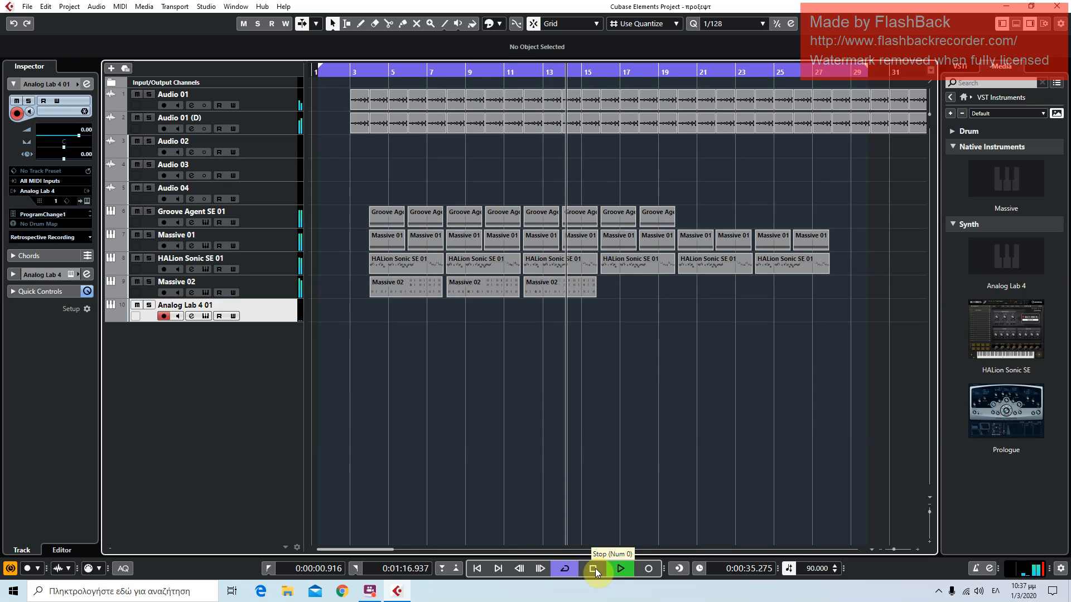
{"action": "left_click", "coordinate": [592, 569]}
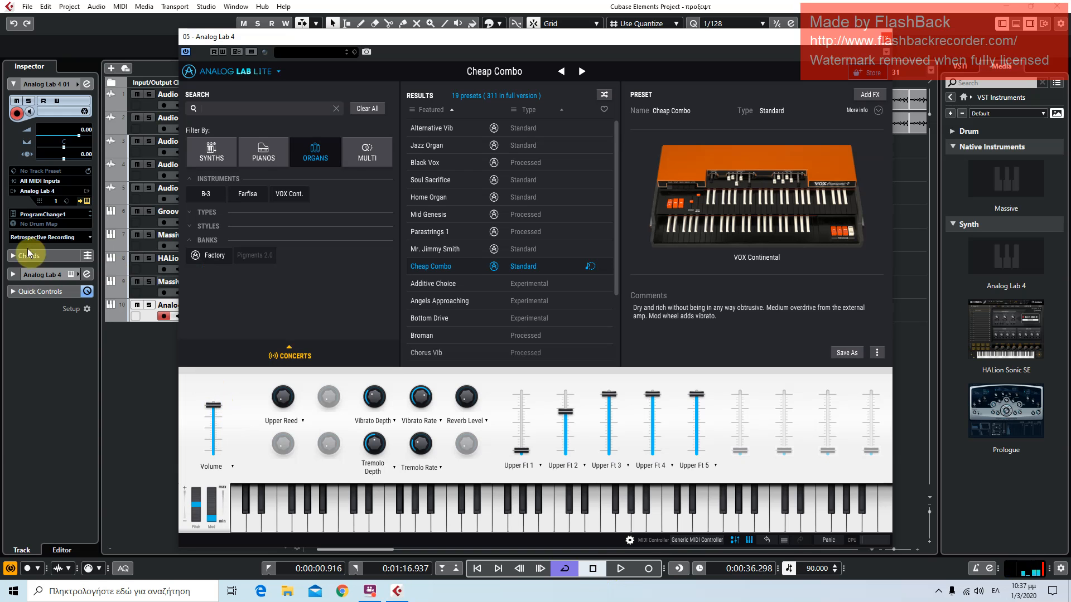
Raise the Analog Lab 4 01 track's volume to 6.02 and record an organ part on it with playback from about bar 3
{"action": "left_click_drag", "start_coordinate": [81, 138], "coordinate": [90, 134]}
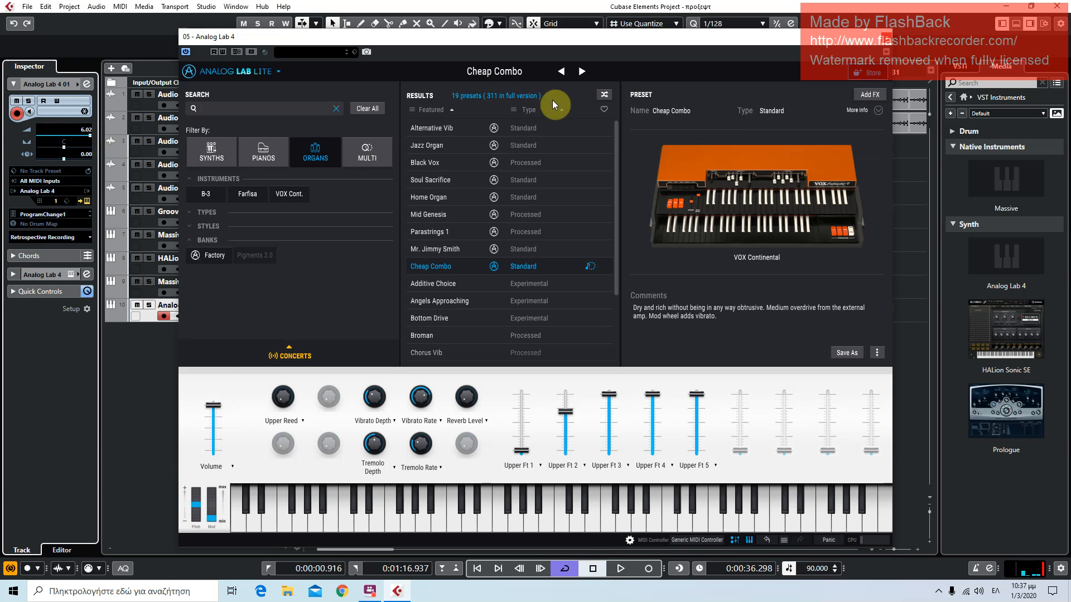
{"action": "left_click", "coordinate": [881, 38]}
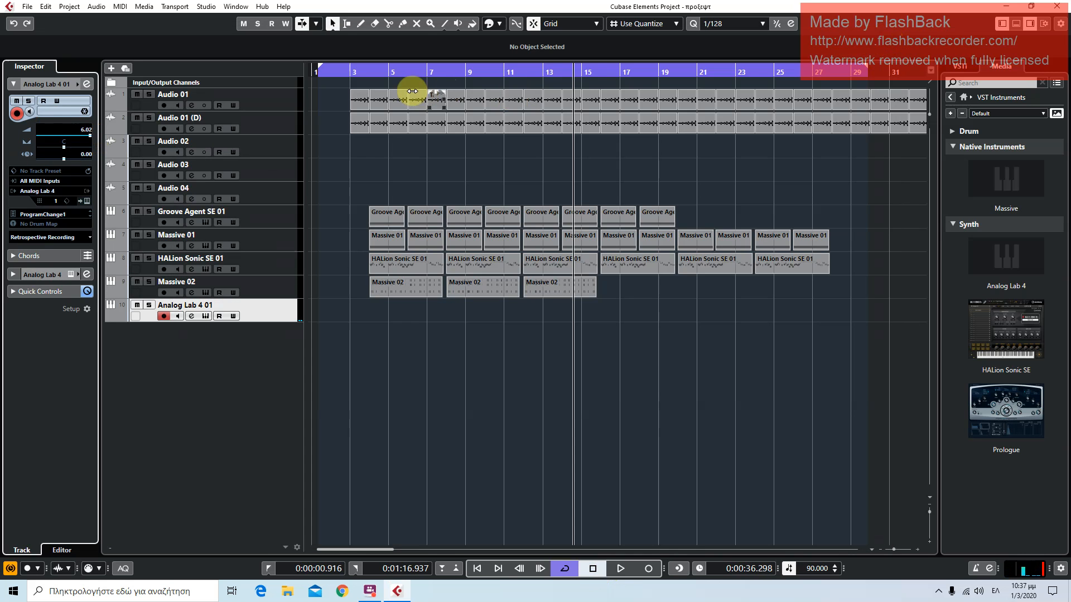
{"action": "left_click", "coordinate": [363, 70]}
{"action": "key", "text": "KP_Multiply"}
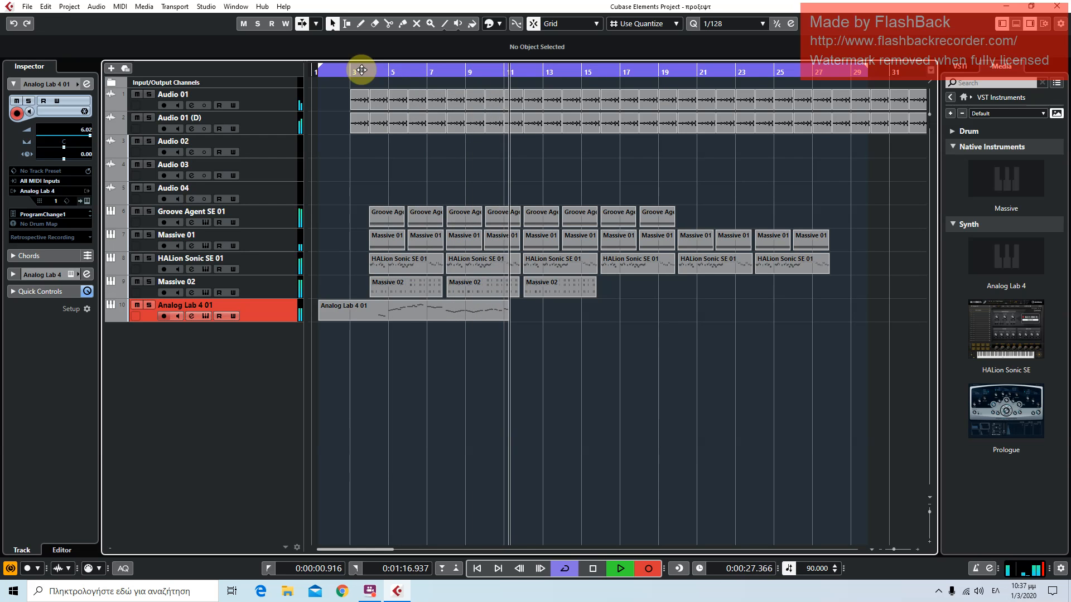
{"action": "key", "text": "space"}
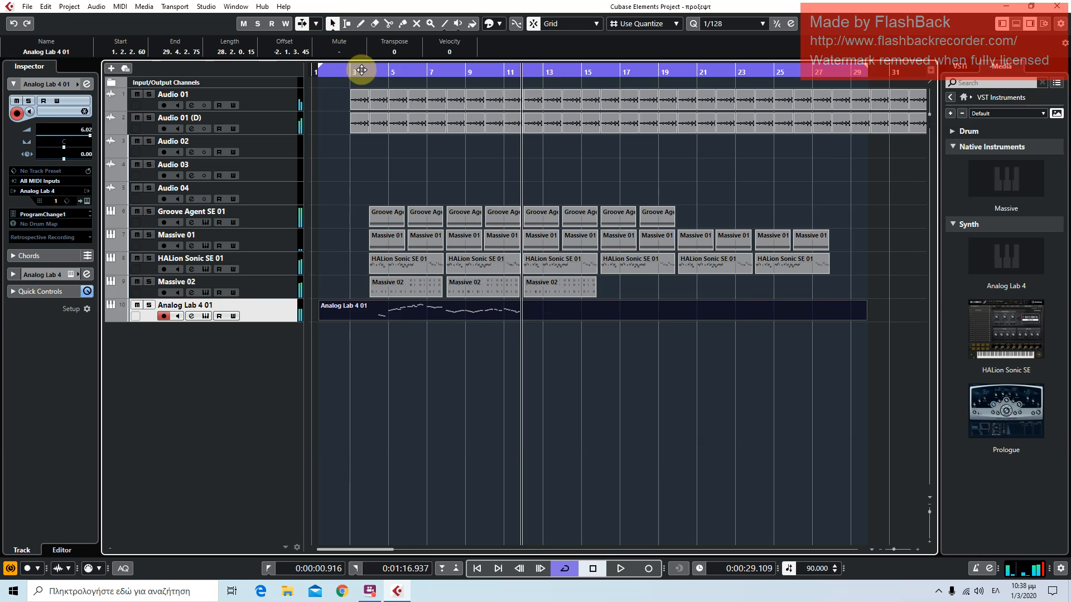
Play back the recorded organ part with the arrangement from about bar 3, restarting once from the same point
{"action": "left_click", "coordinate": [359, 72]}
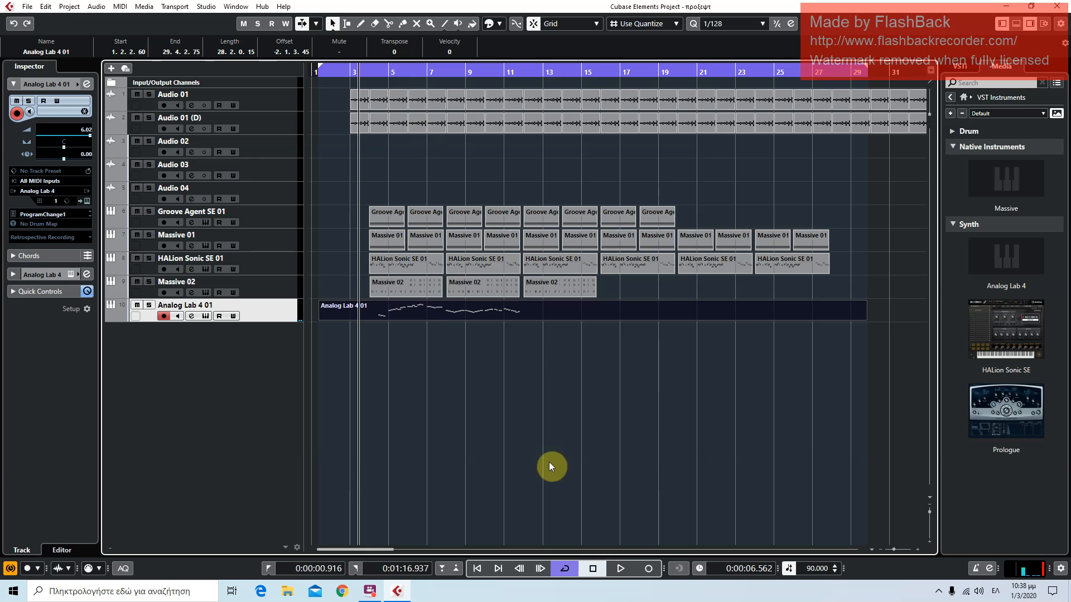
{"action": "left_click", "coordinate": [617, 568]}
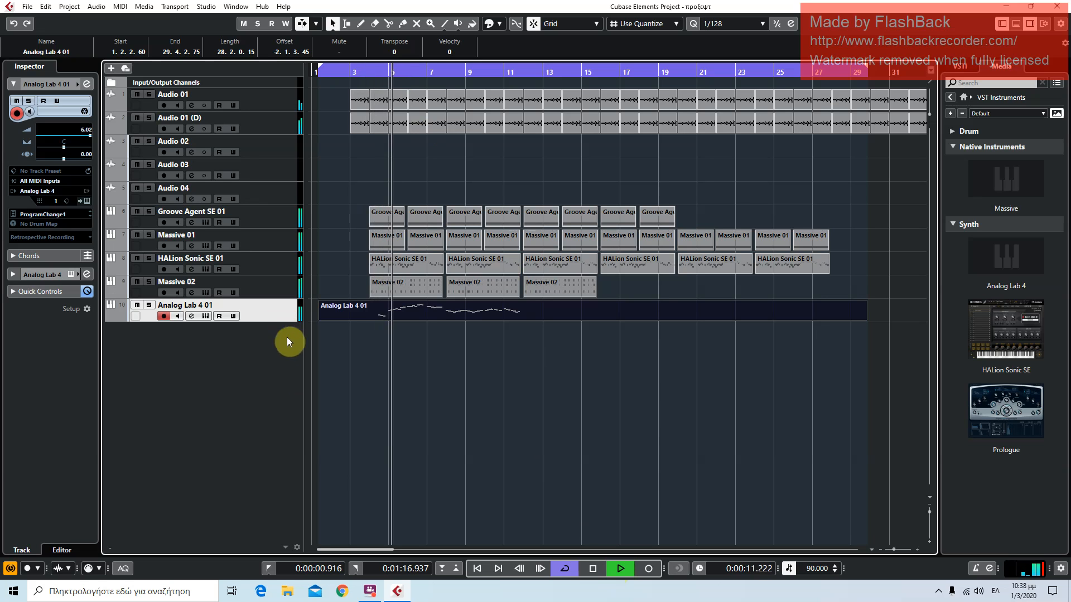
{"action": "left_click", "coordinate": [602, 573]}
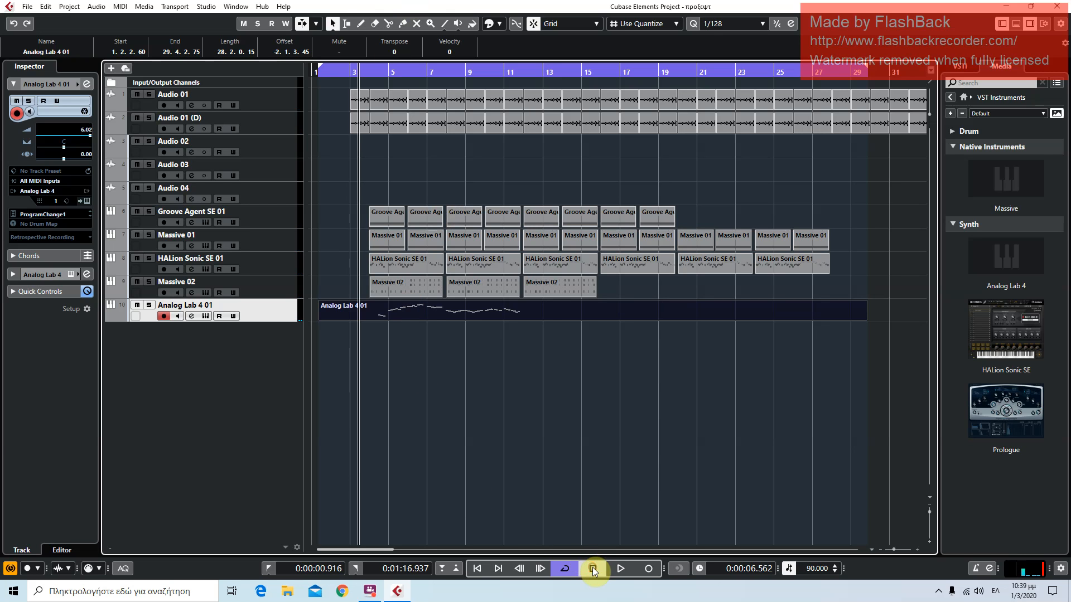
{"action": "left_click", "coordinate": [475, 566]}
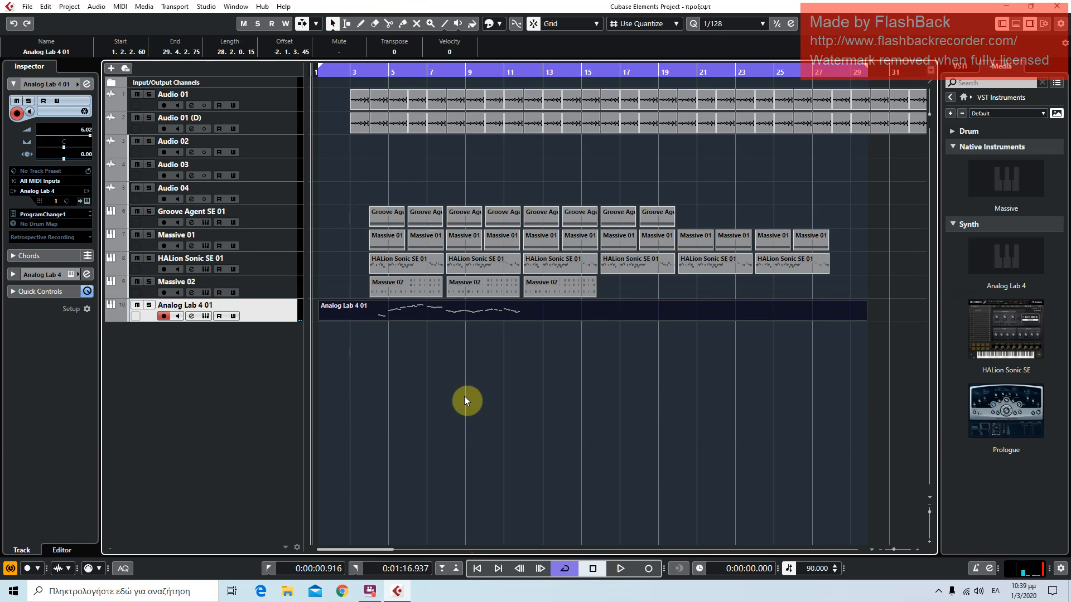
{"action": "left_click", "coordinate": [364, 70]}
{"action": "left_click", "coordinate": [623, 568]}
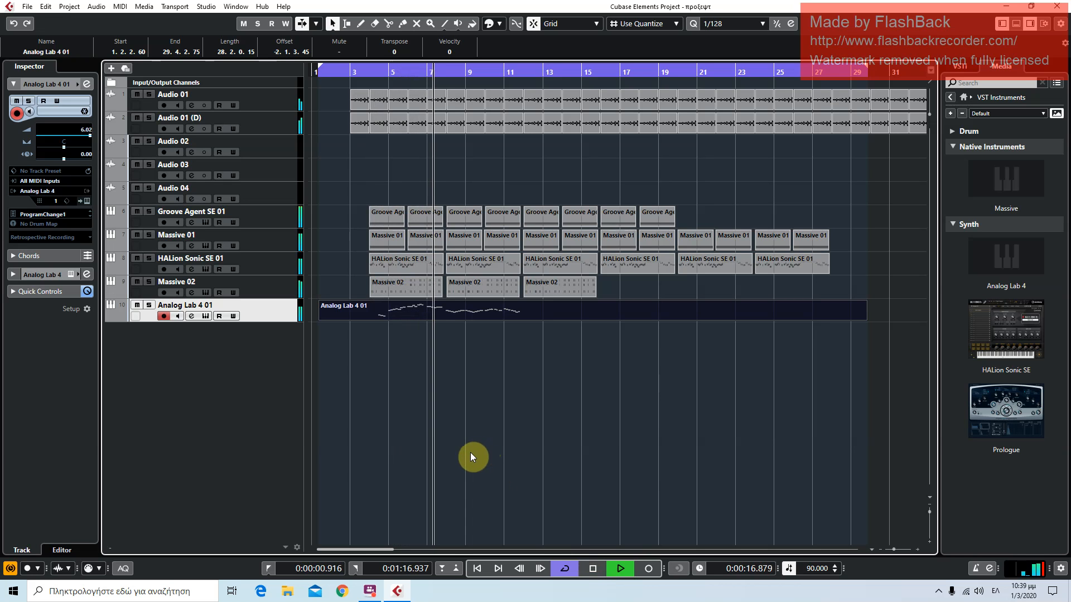
Nudge the Analog Lab 4 01 clip slightly later during playback so it starts at 1.2.3.0
{"action": "left_click", "coordinate": [397, 318]}
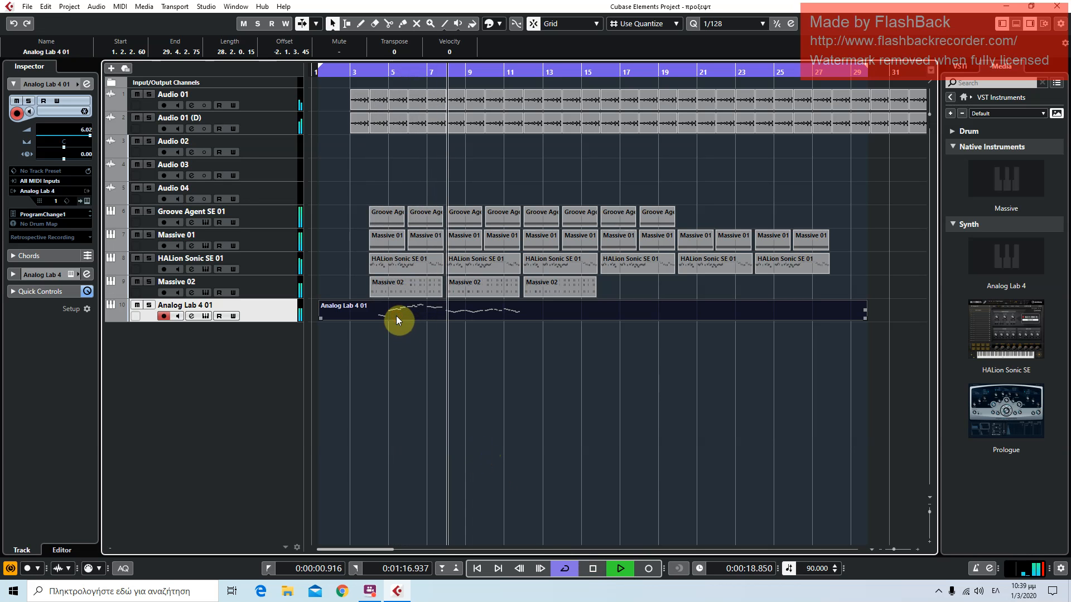
{"action": "left_click_drag", "start_coordinate": [396, 315], "coordinate": [397, 316]}
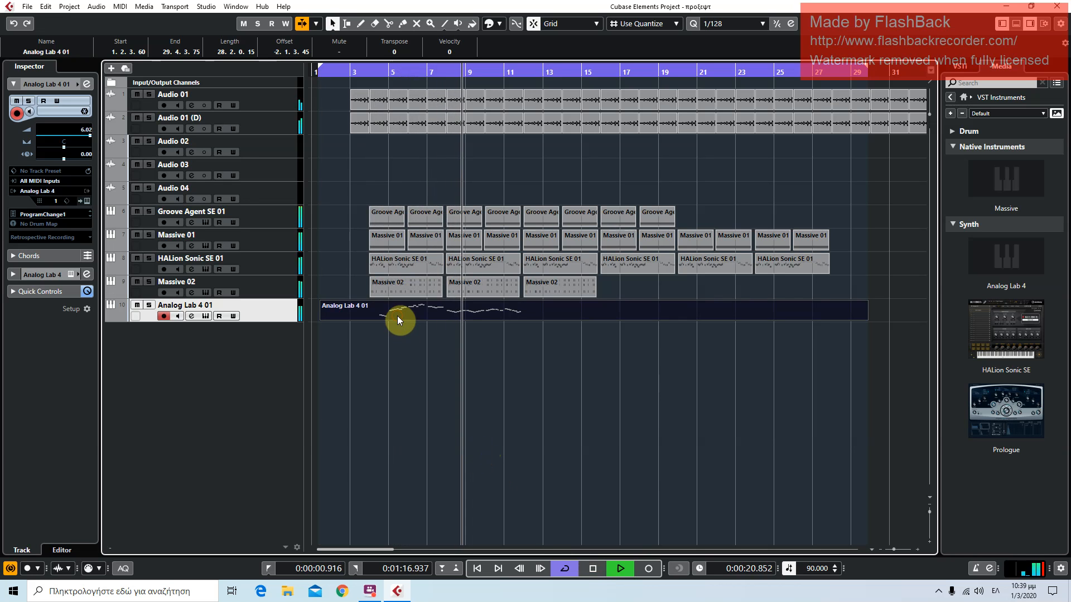
{"action": "left_click_drag", "start_coordinate": [892, 549], "coordinate": [897, 549]}
{"action": "left_click_drag", "start_coordinate": [671, 316], "coordinate": [674, 315]}
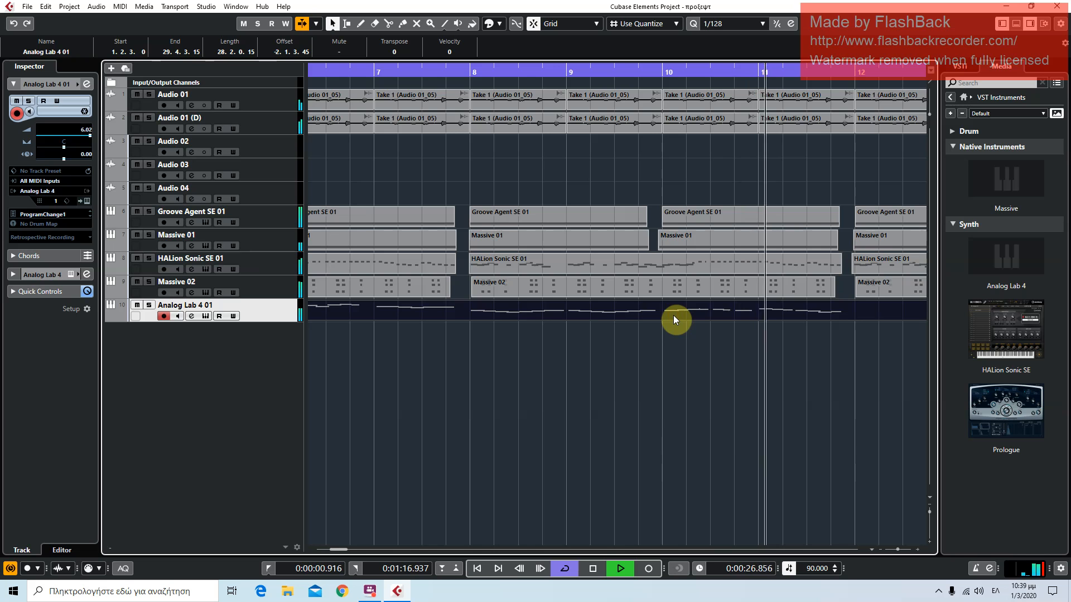
{"action": "left_click_drag", "start_coordinate": [899, 549], "coordinate": [893, 549]}
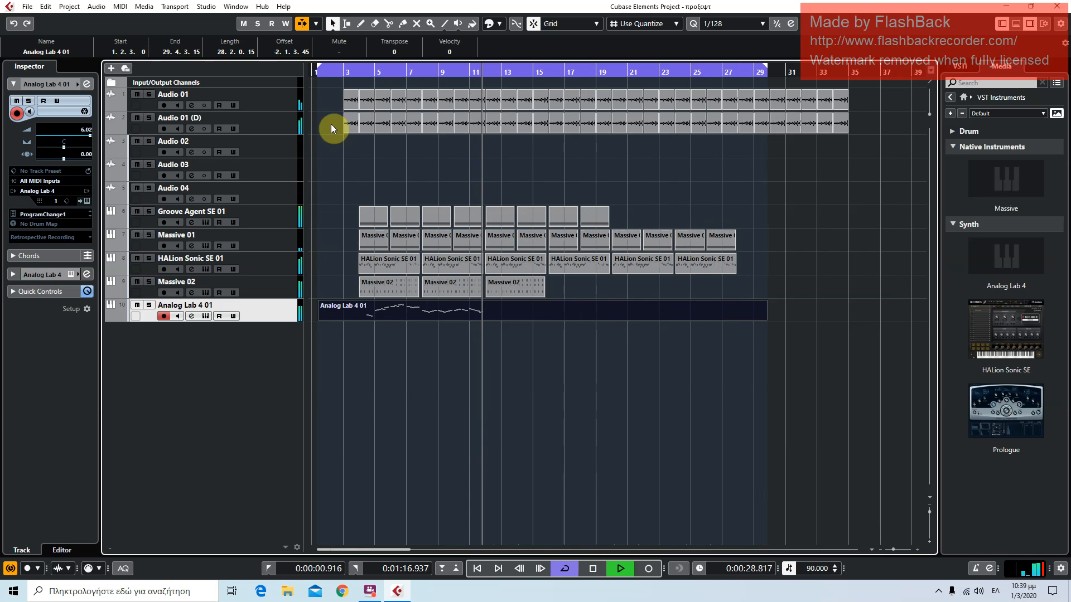
Replay the arrangement from bar 3 to check the shifted organ clip, and minimize the project window after stopping
{"action": "left_click", "coordinate": [345, 81]}
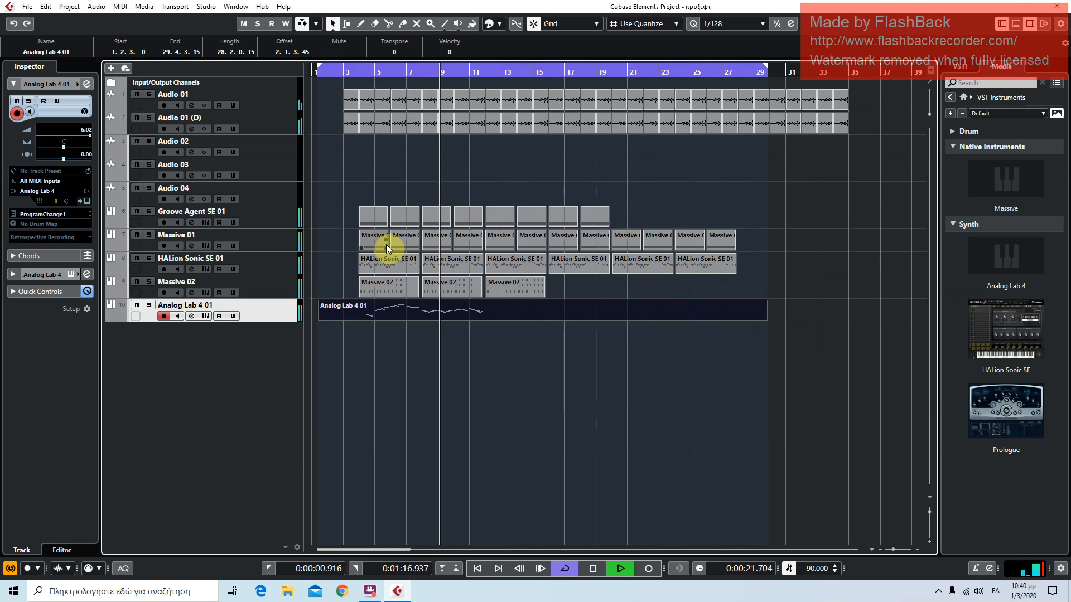
{"action": "left_click", "coordinate": [593, 569]}
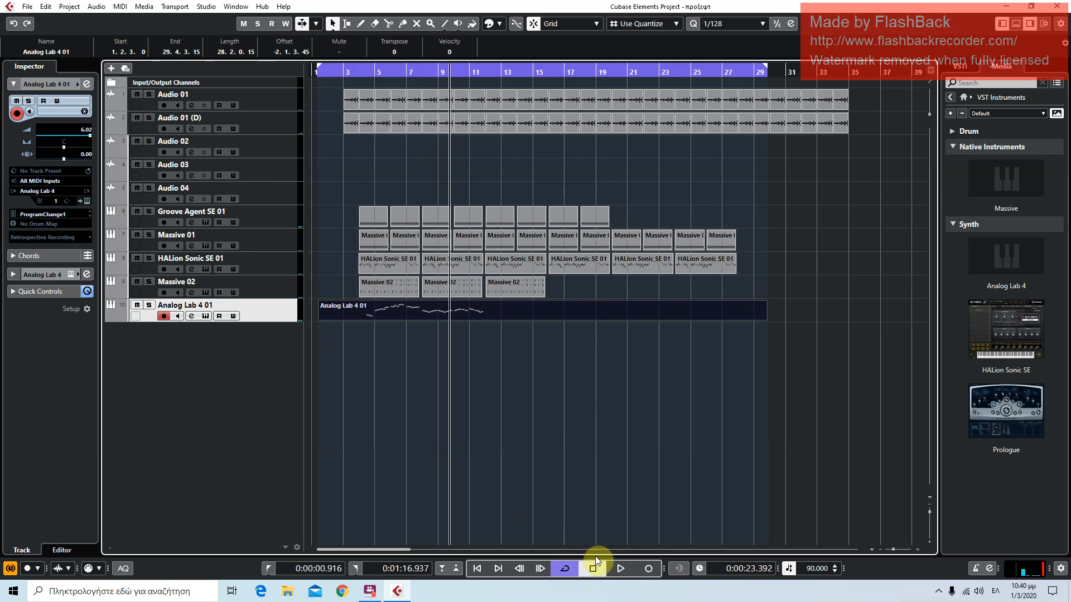
{"action": "left_click", "coordinate": [1005, 5]}
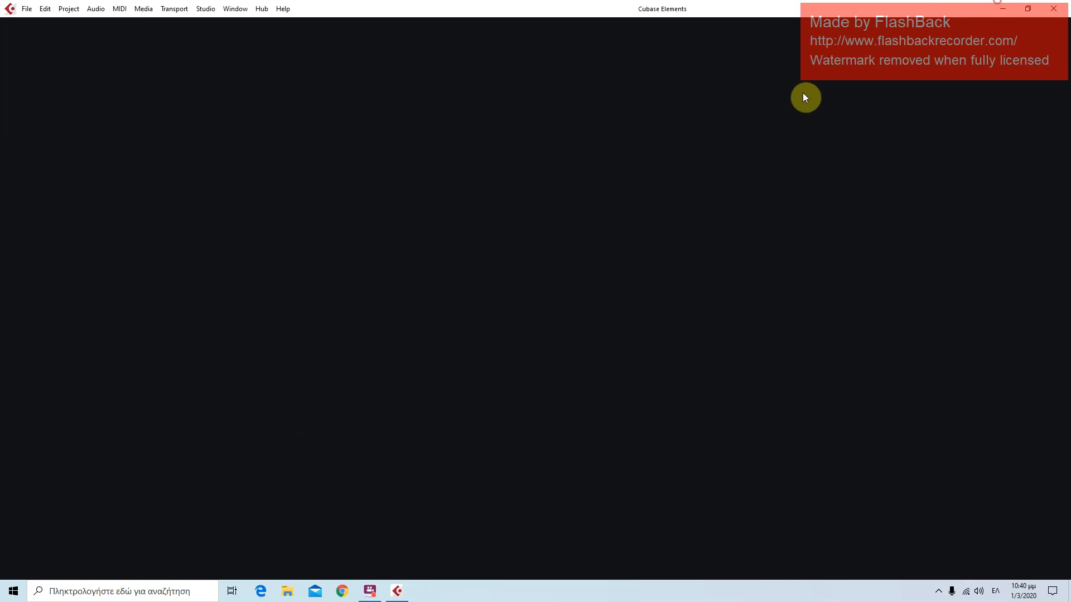